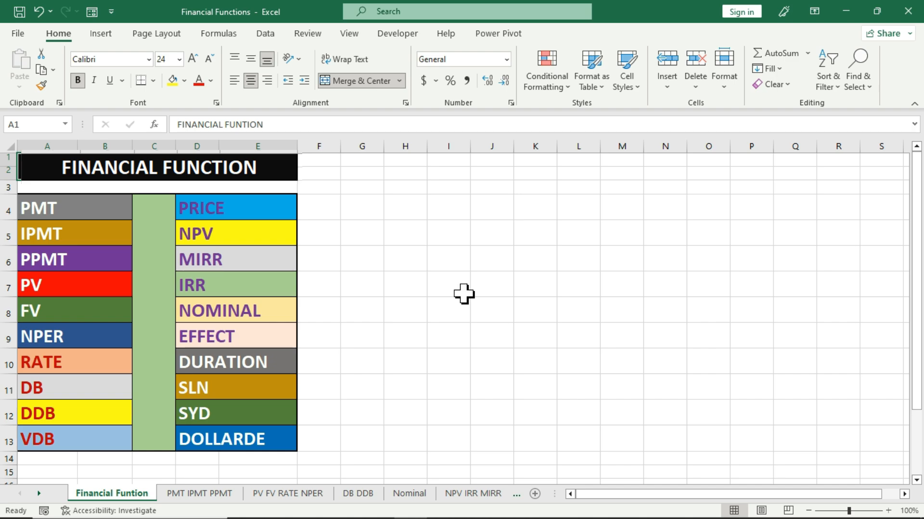
Open the PMT IPMT PPMT sheet and examine the loan amount, rate and time inputs along with their monthly conversions
click(200, 493)
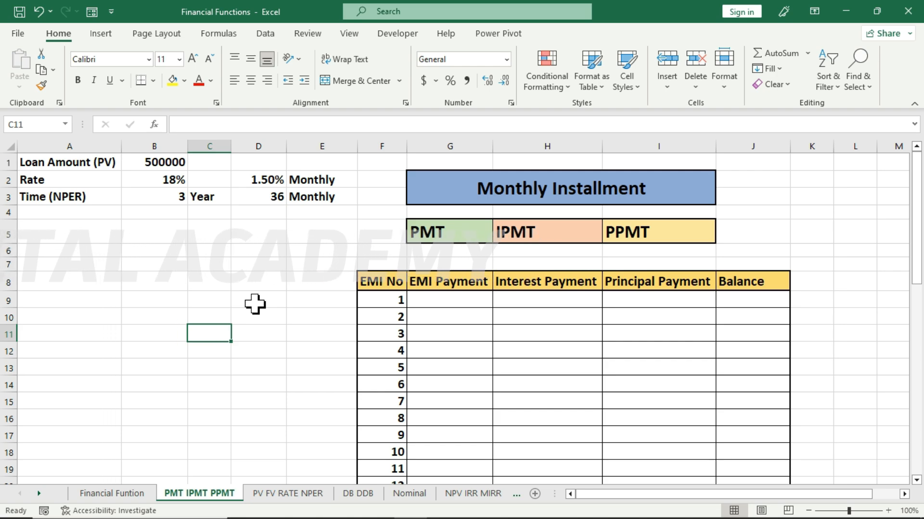
click(74, 162)
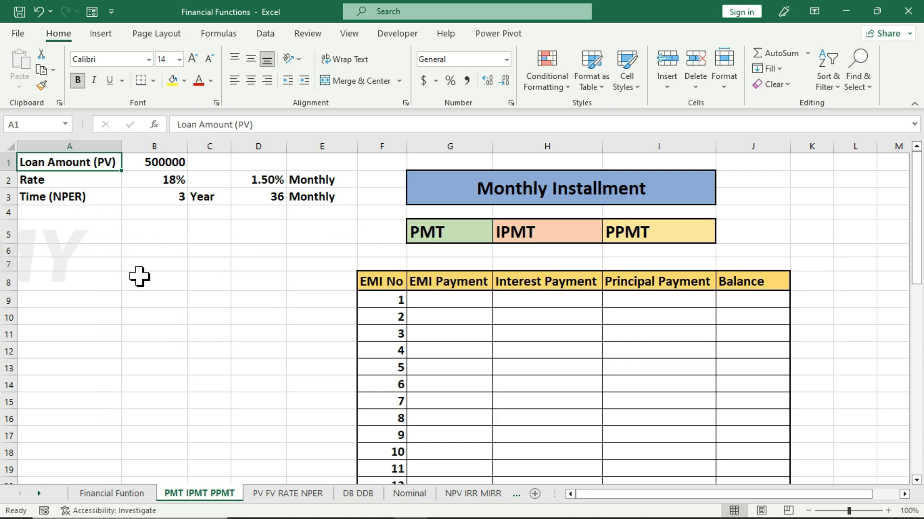
click(146, 162)
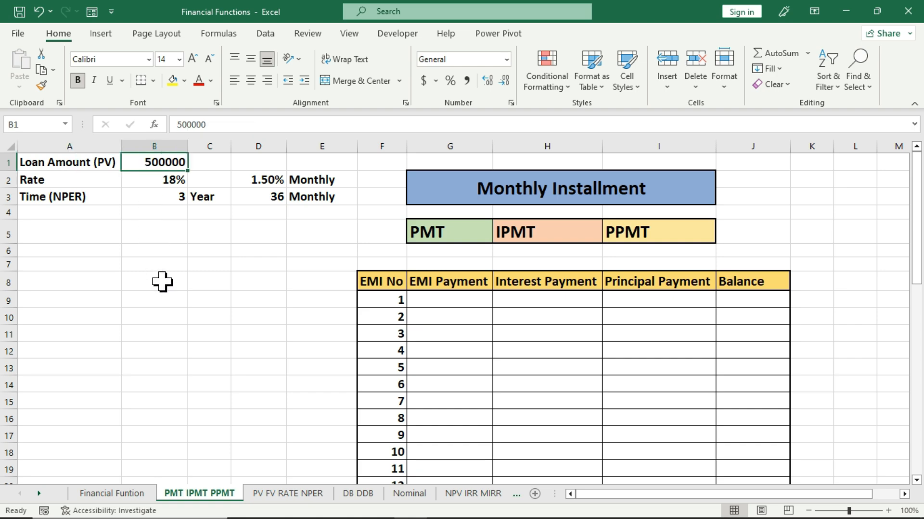
click(87, 186)
click(154, 180)
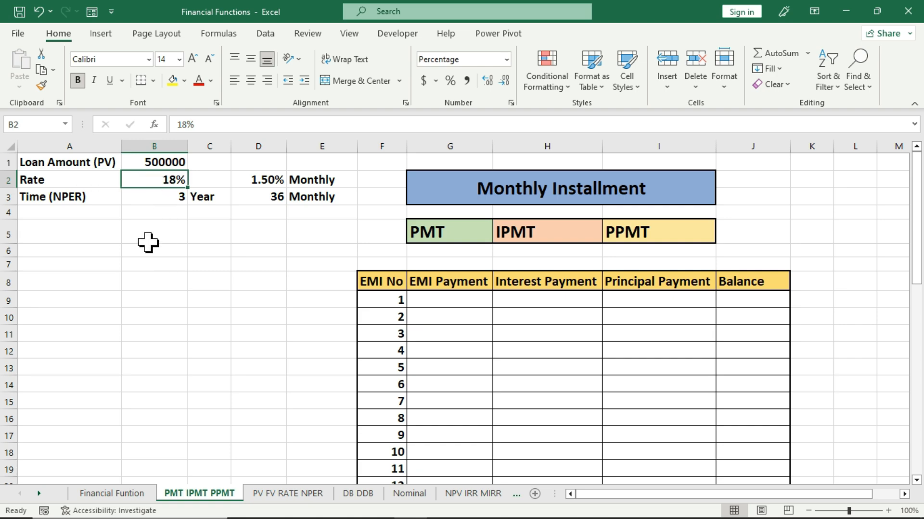
click(63, 196)
click(151, 200)
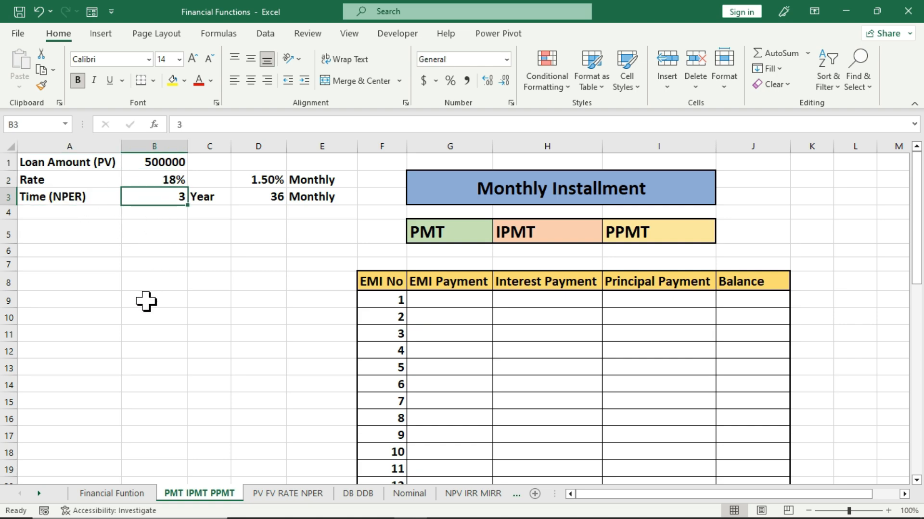
click(145, 162)
click(142, 180)
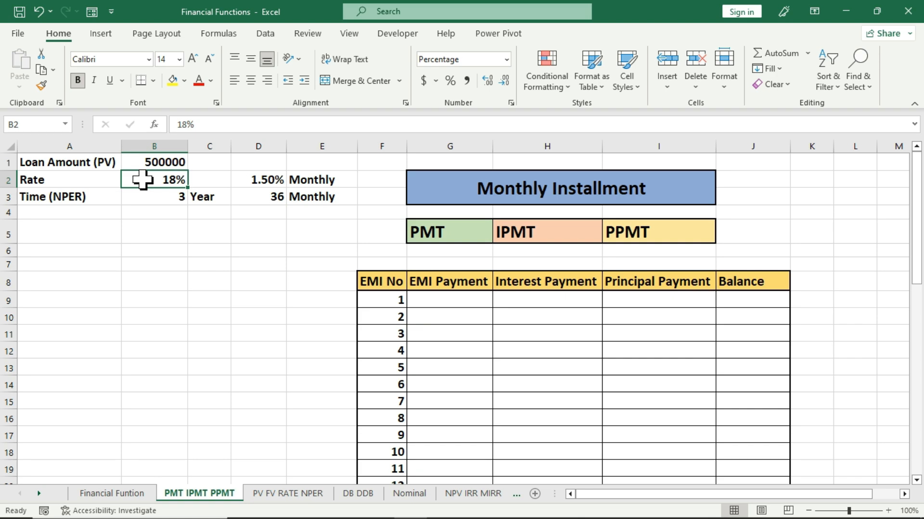
click(142, 197)
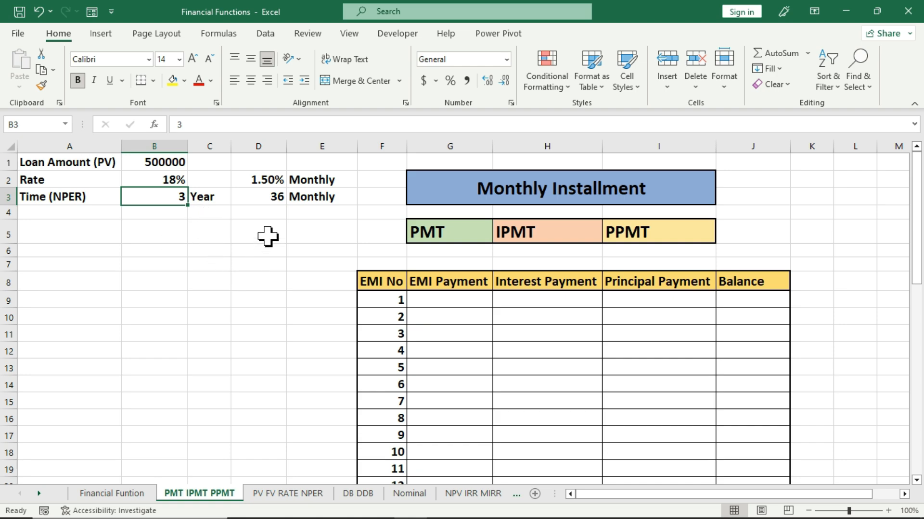
click(247, 180)
click(248, 198)
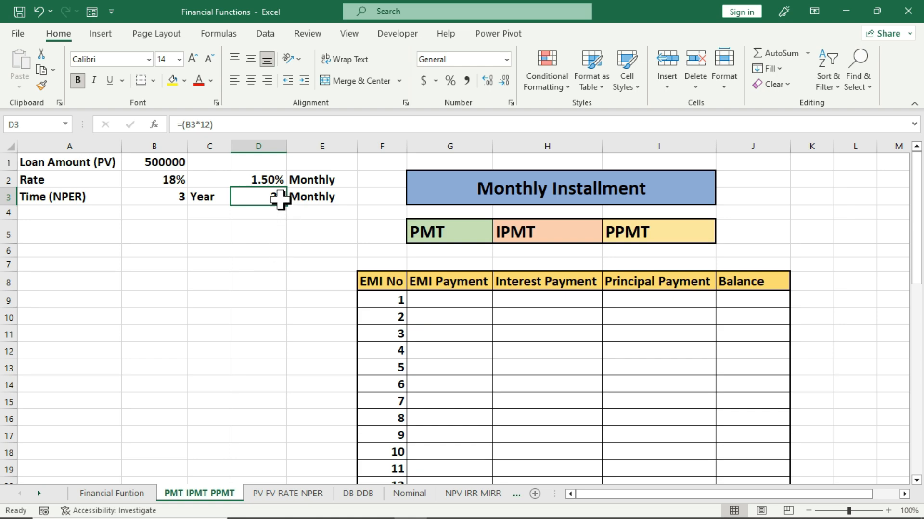
Clear the monthly rate and monthly period formulas from cells D2:D3
drag(258, 181, 262, 198)
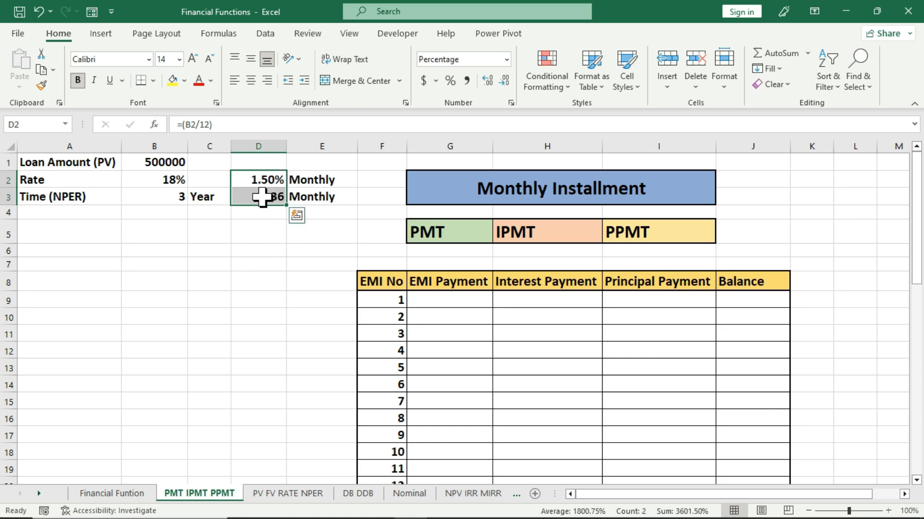
key(Delete)
click(270, 233)
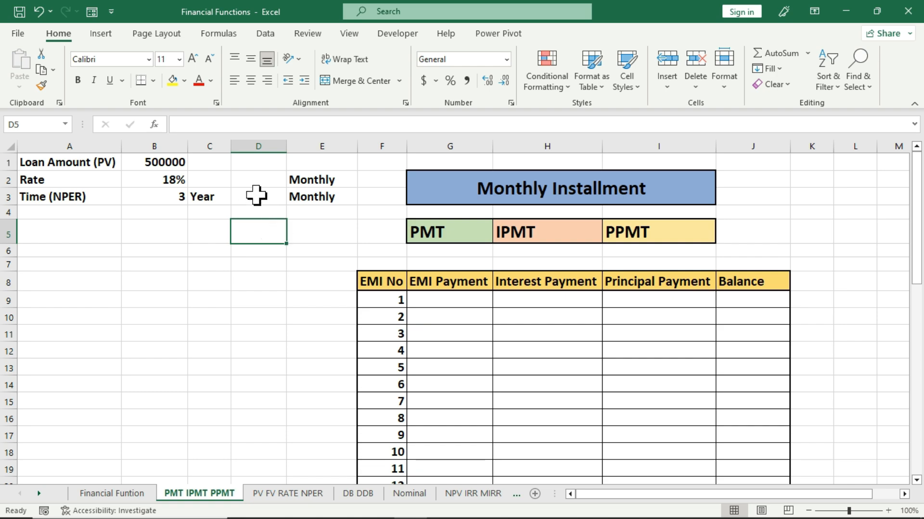
Calculate the monthly interest rate in D2 with the formula =(B2/12)
click(253, 181)
text(=()
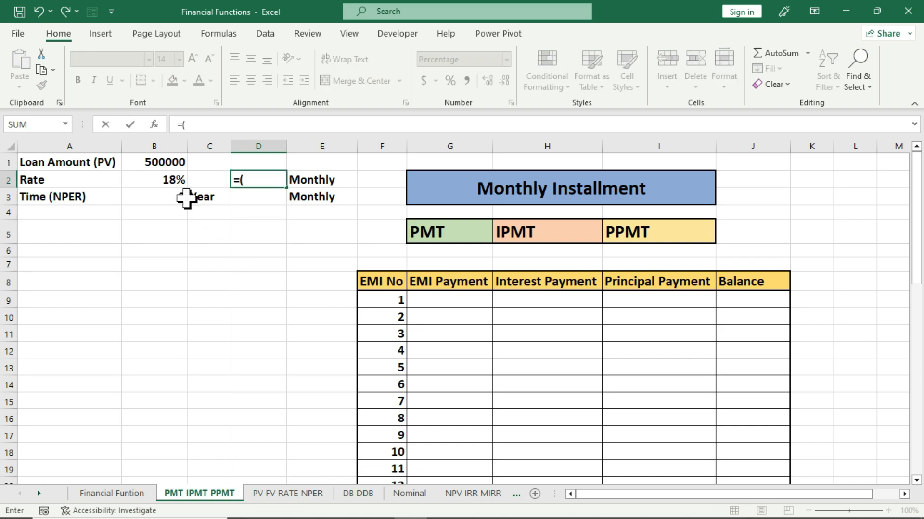
click(162, 178)
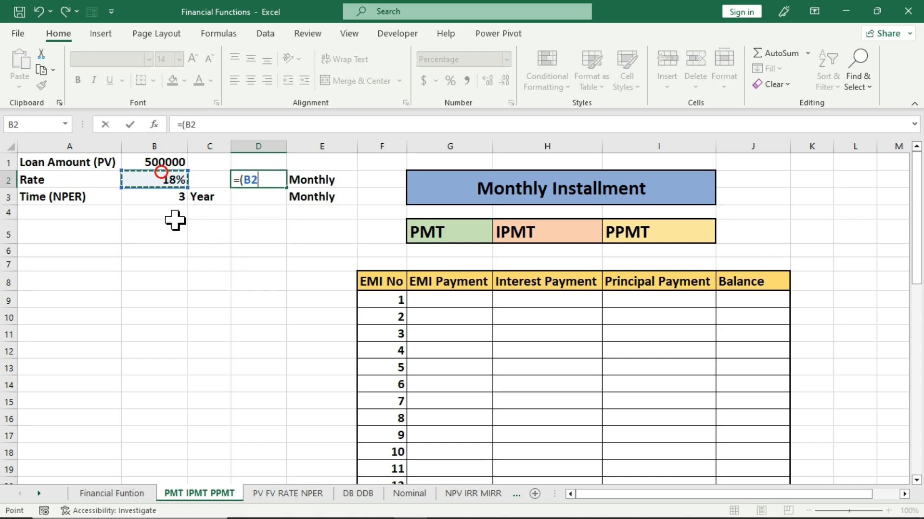
text(/12)
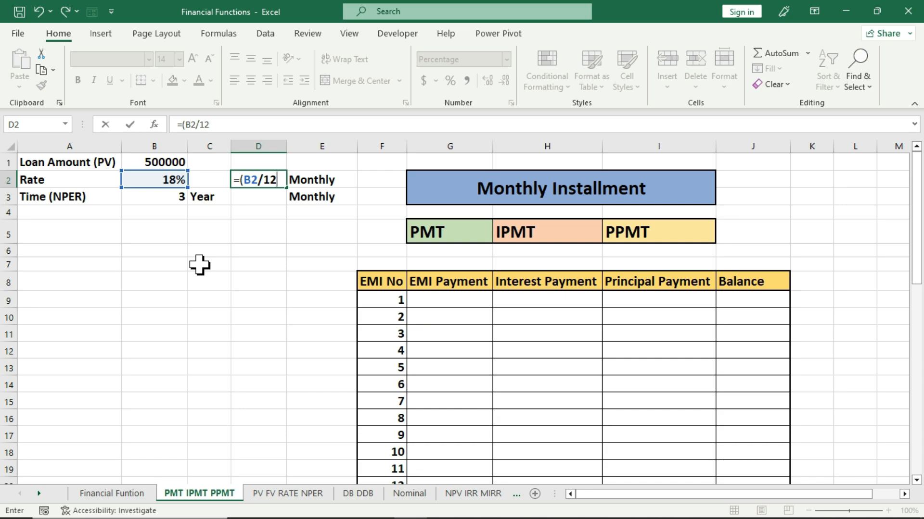
text())
key(Return)
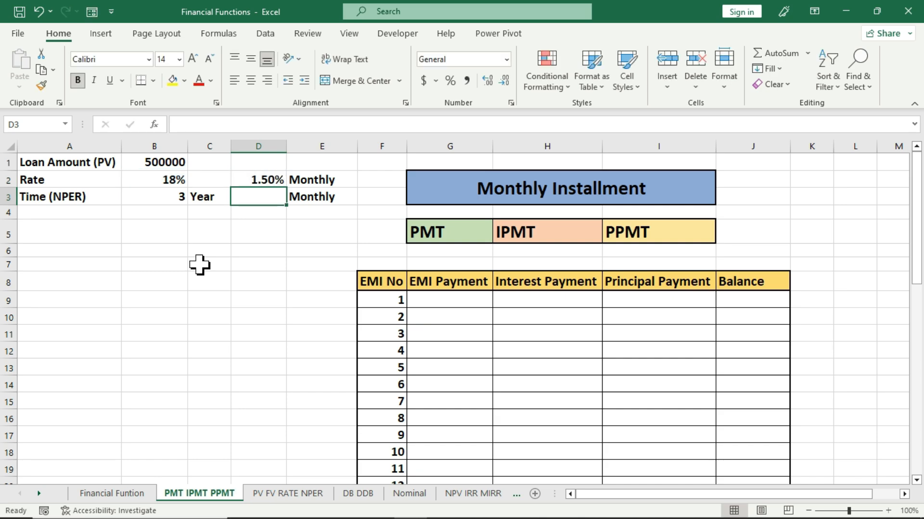
Calculate the number of monthly periods in D3 with the formula =(B3*12)
text(=()
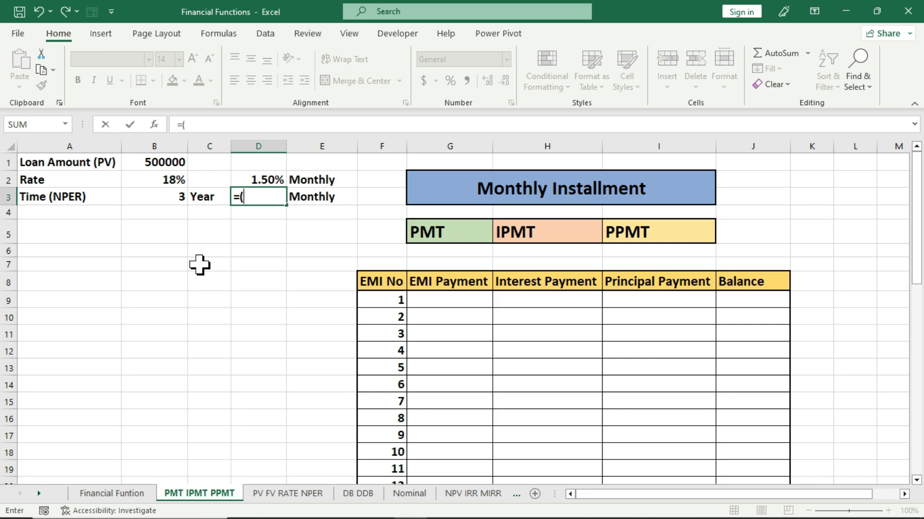
click(151, 199)
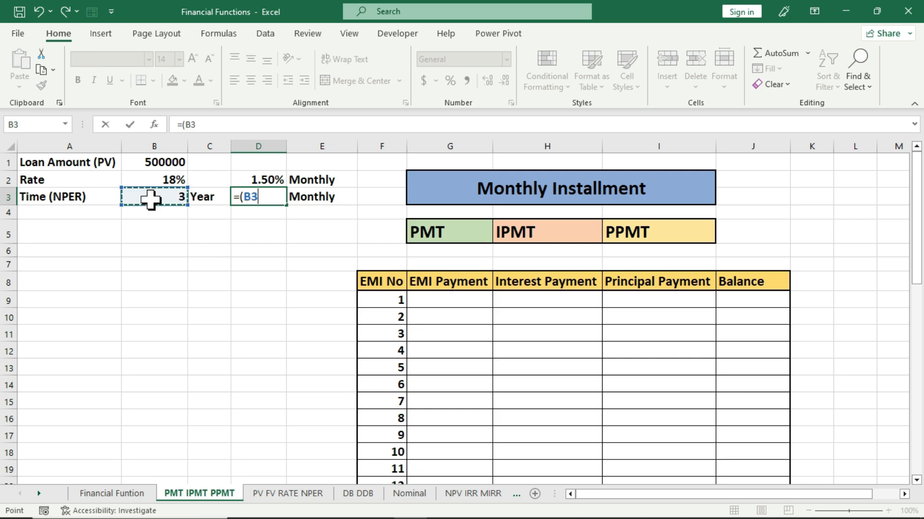
text(*12))
key(Return)
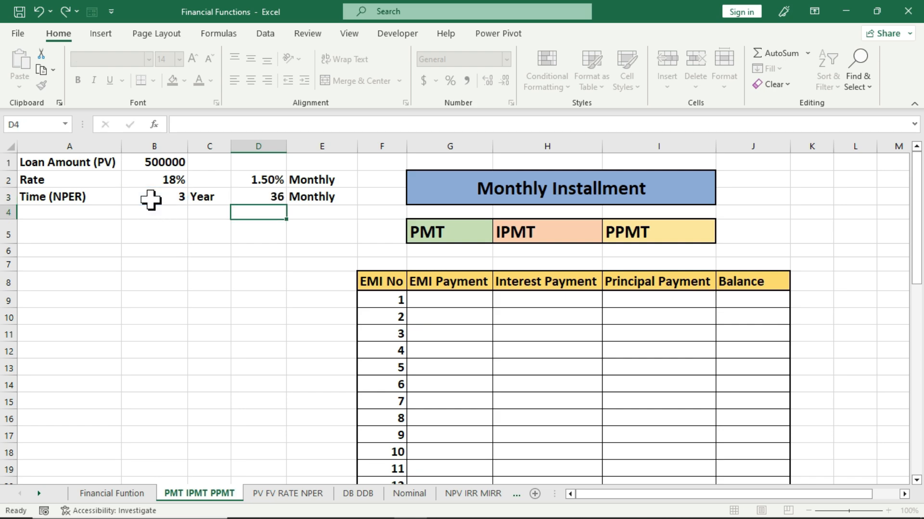
Review the monthly rate and period formulas, the full EMI numbering, and the schedule's payment, interest, principal and balance columns
click(249, 182)
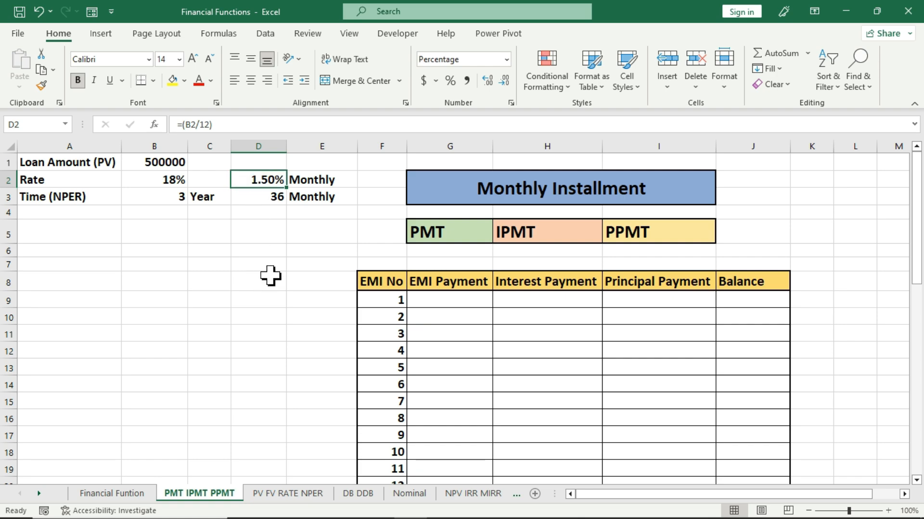
click(255, 201)
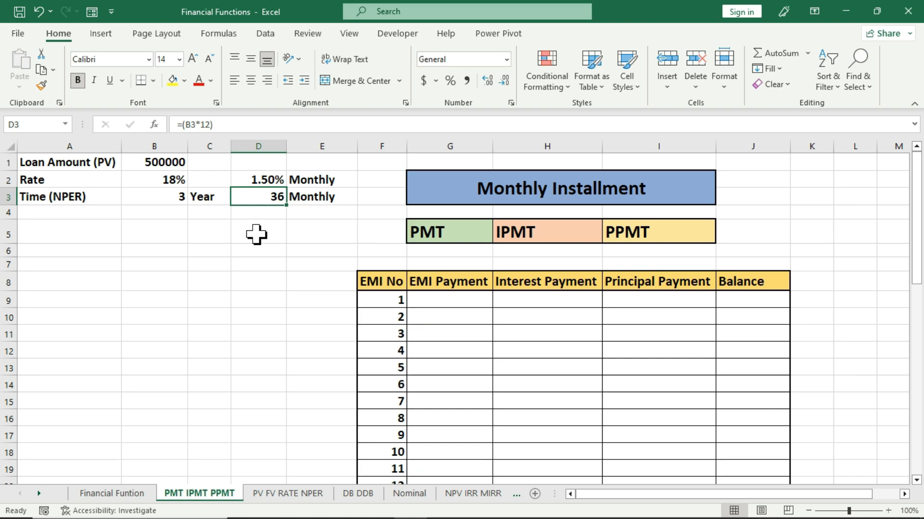
scroll(400, 318, down, 1)
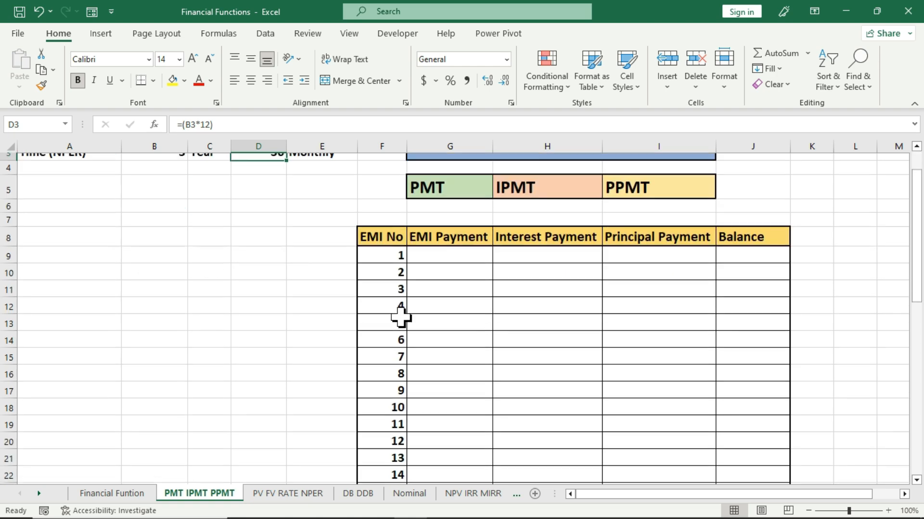
click(384, 264)
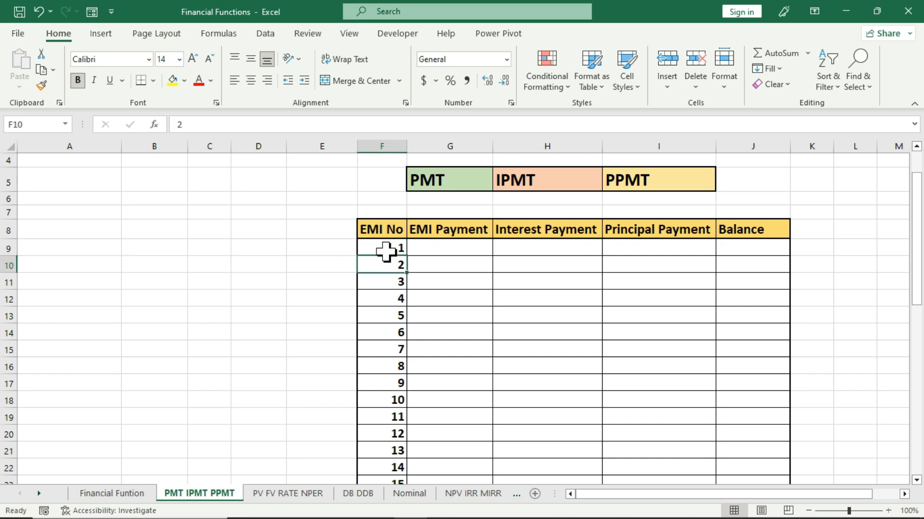
click(386, 250)
scroll(390, 291, down, 8)
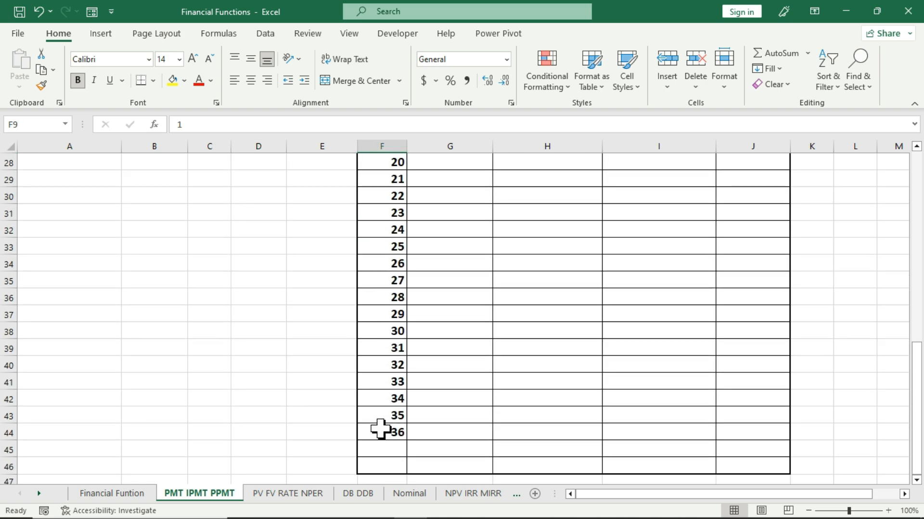
click(380, 430)
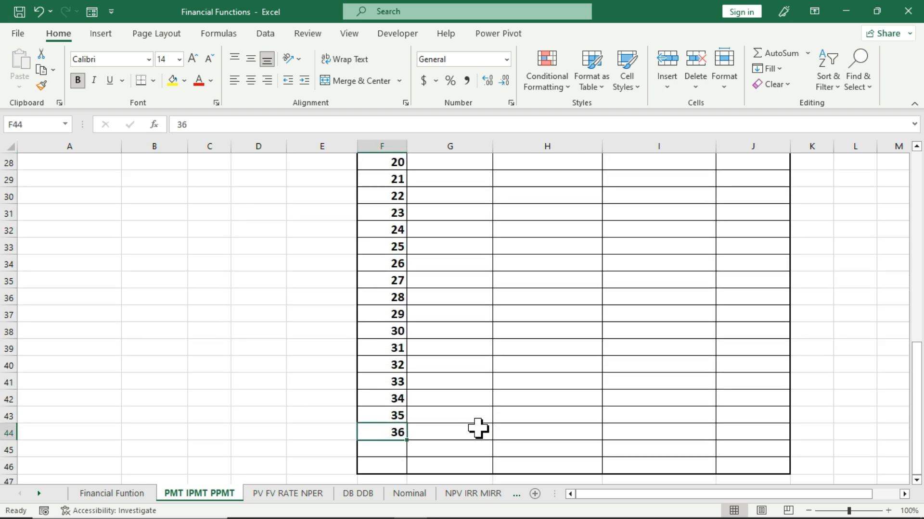
scroll(478, 429, up, 8)
drag(384, 249, 378, 466)
click(457, 349)
scroll(457, 349, up, 1)
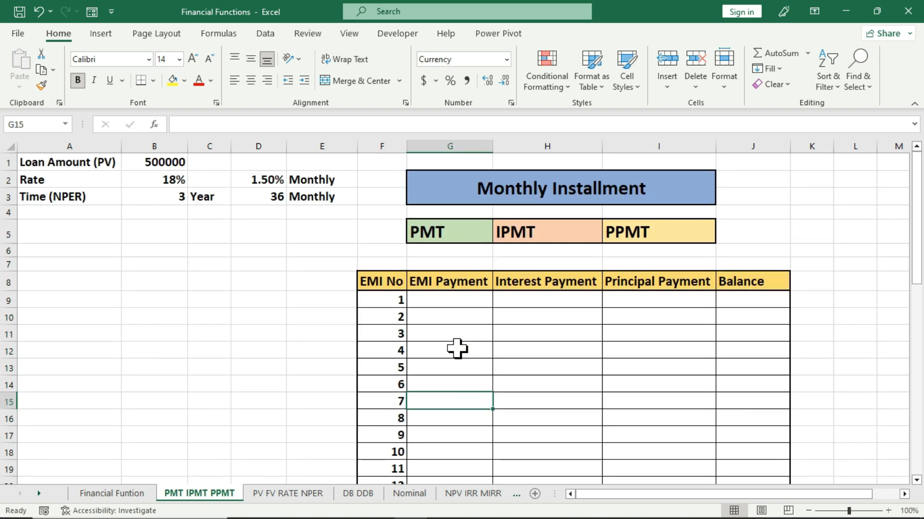
drag(454, 286, 443, 433)
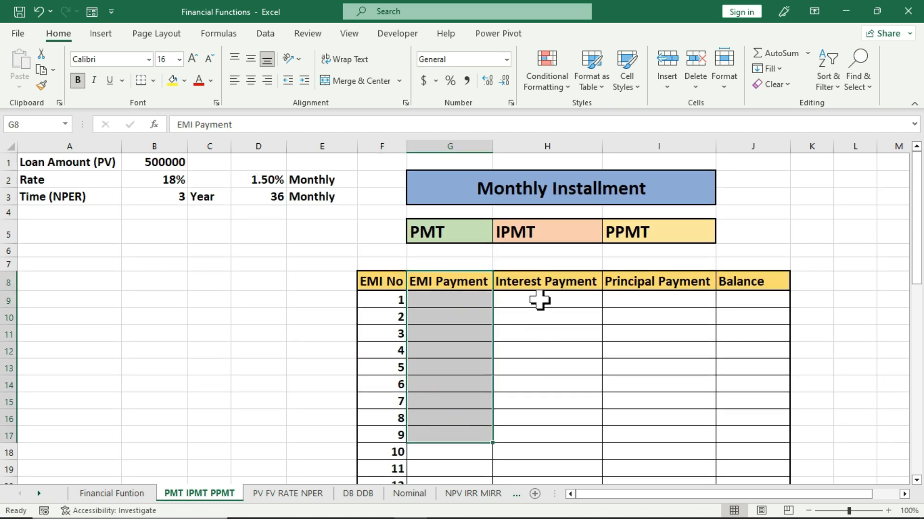
drag(539, 301, 544, 436)
drag(664, 300, 664, 452)
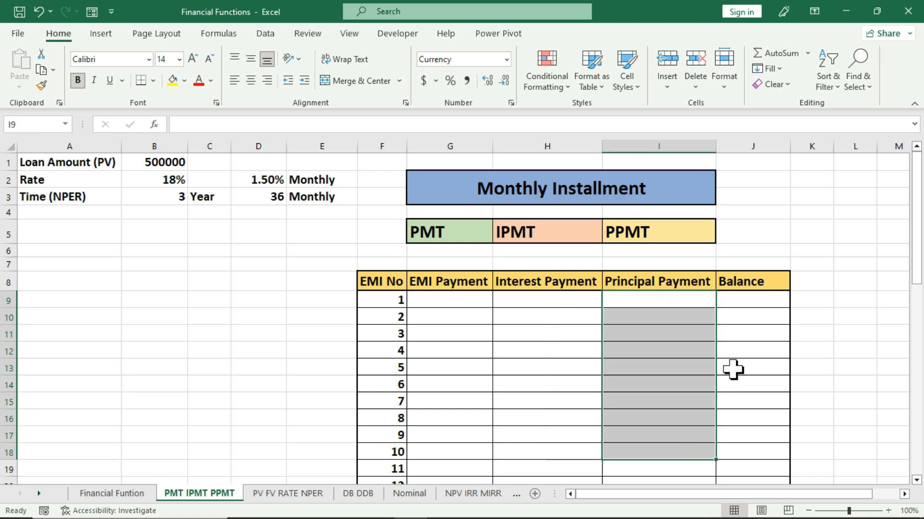
click(749, 304)
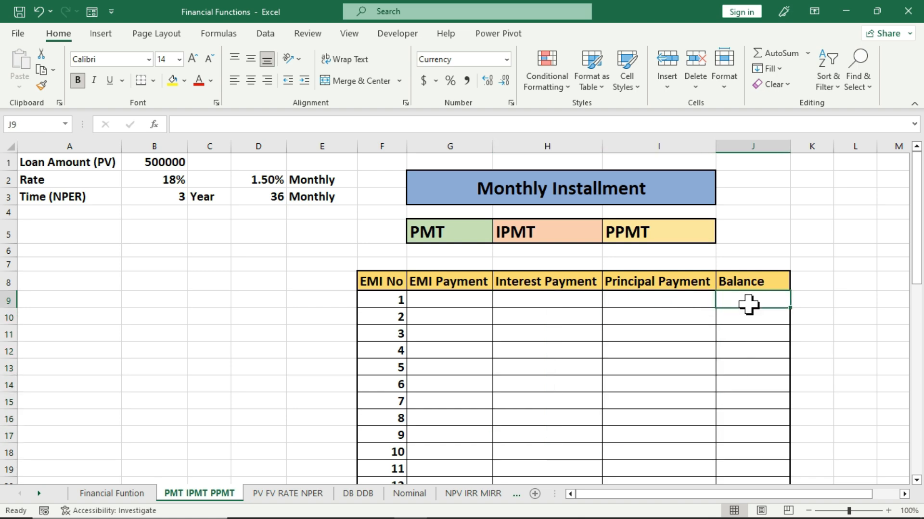
Calculate the first EMI payment in G9 with the formula =PMT(D2,D3,-B1)
click(449, 302)
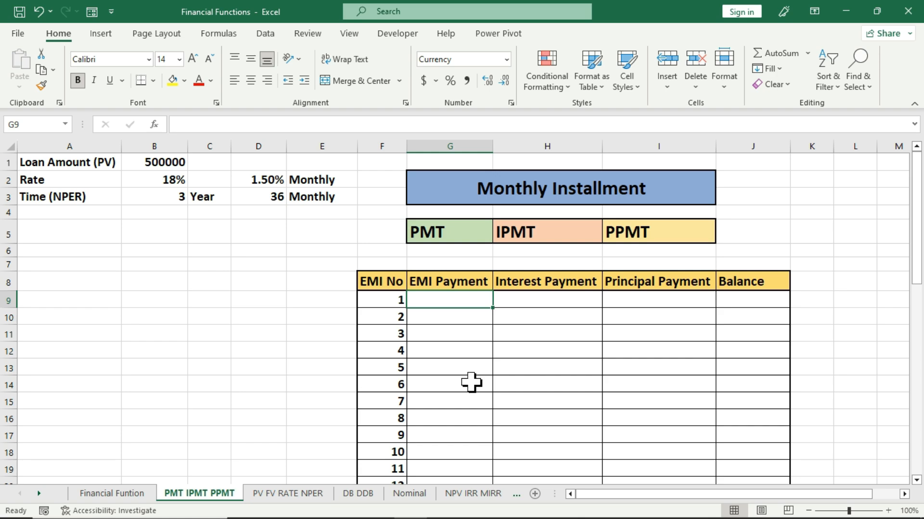
text(=pm)
key(Tab)
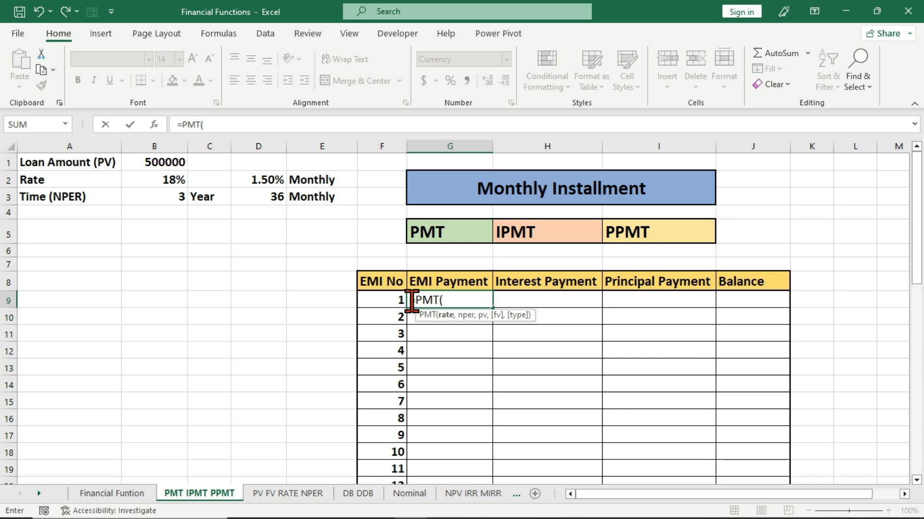
click(244, 180)
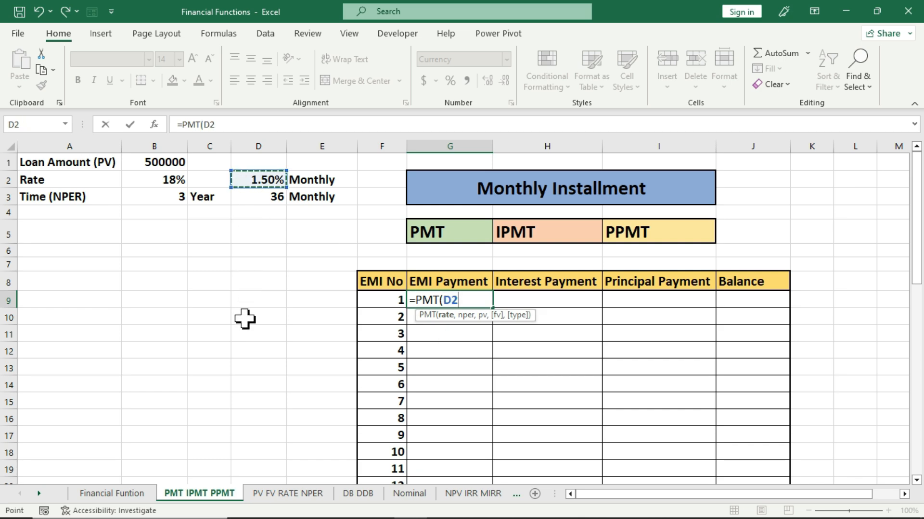
text(,)
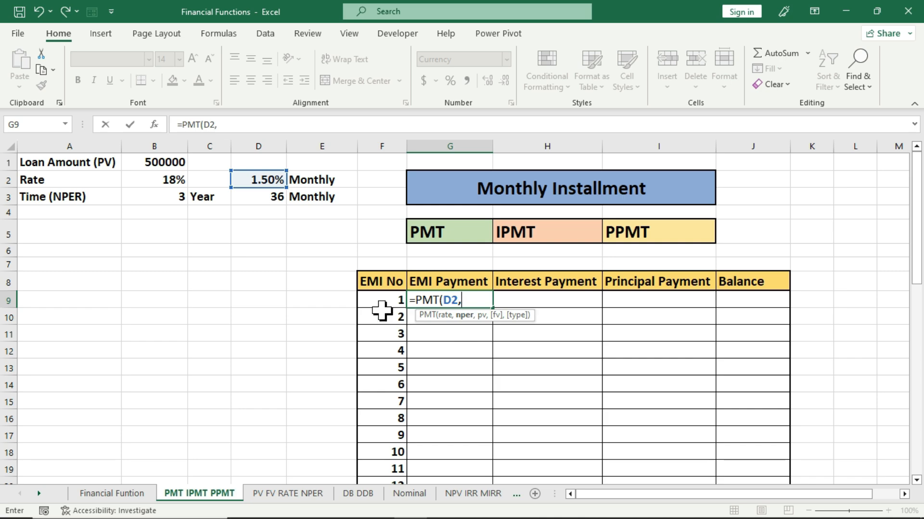
click(257, 198)
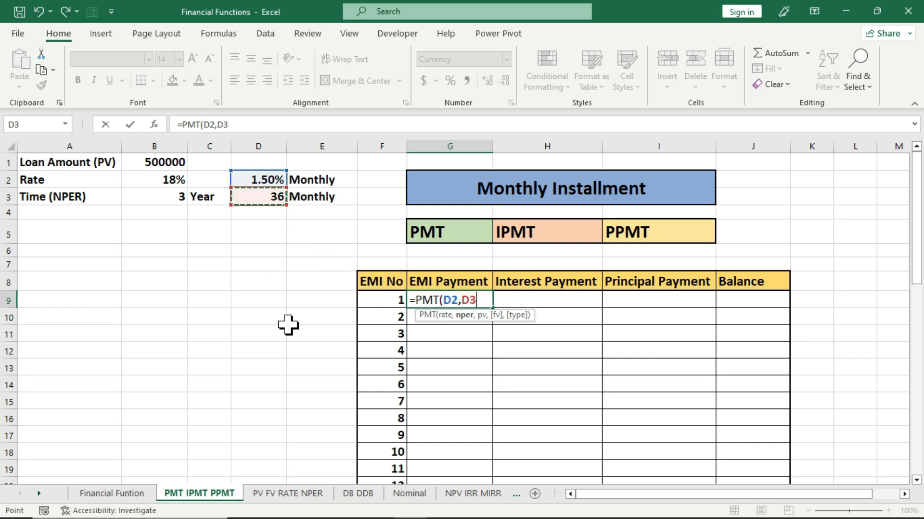
text(,-)
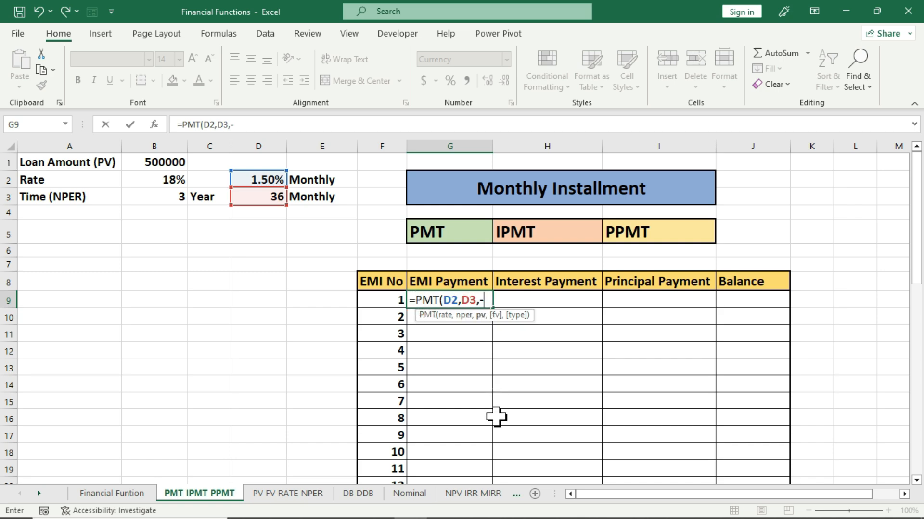
click(157, 162)
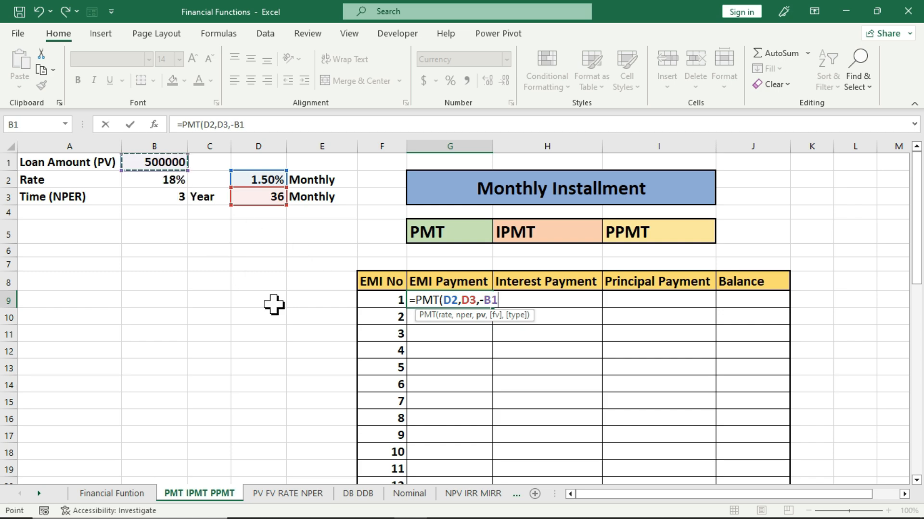
text())
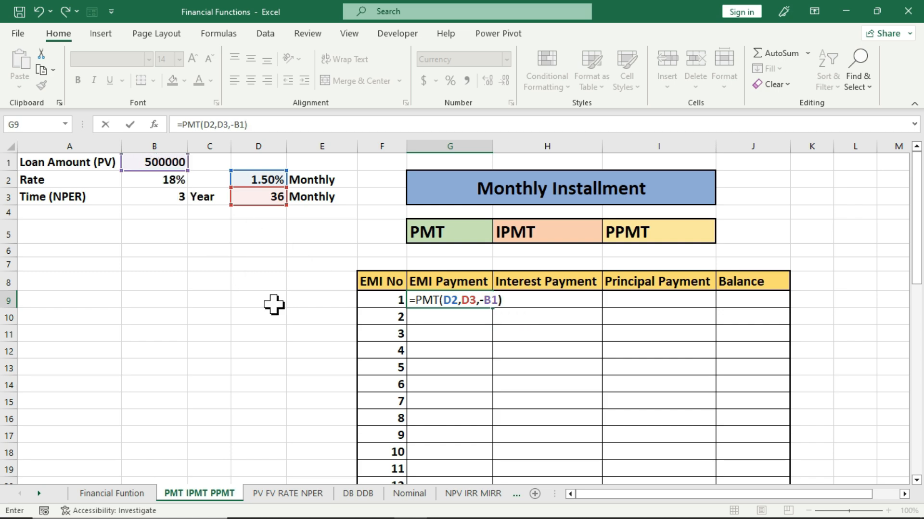
key(Return)
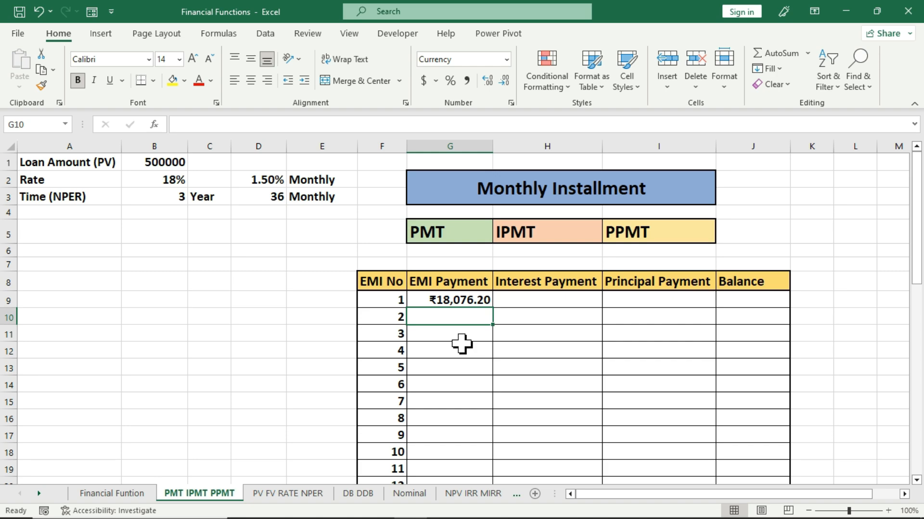
click(467, 302)
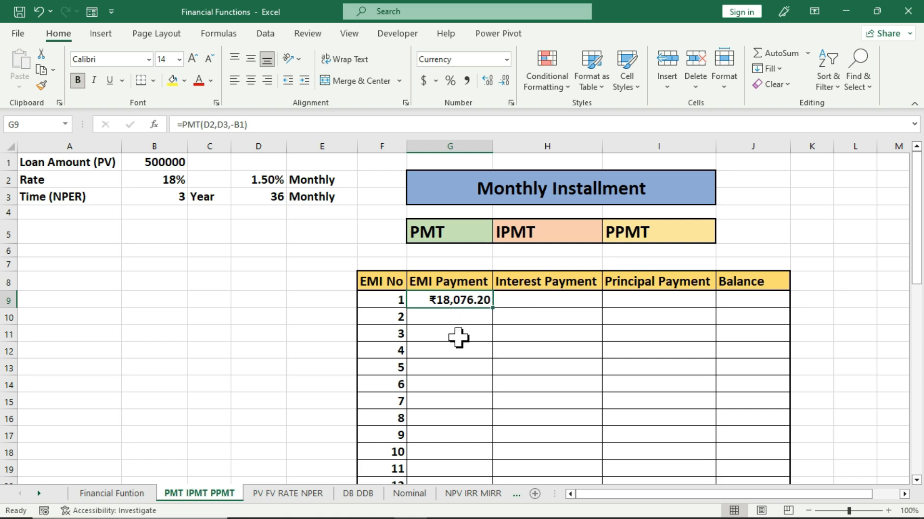
Calculate the first installment's interest payment in H9 with the formula =IPMT(D2,F9,D3,-B1)
click(544, 304)
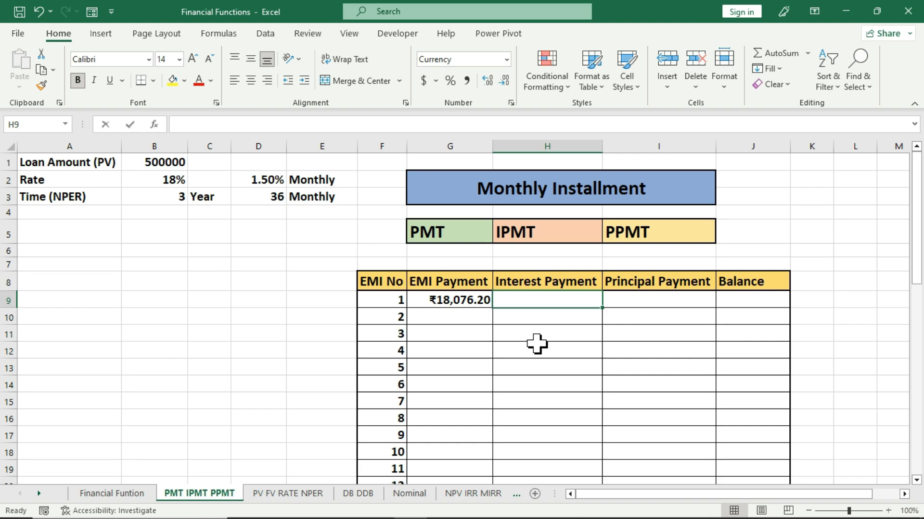
text(=ipmt)
key(Tab)
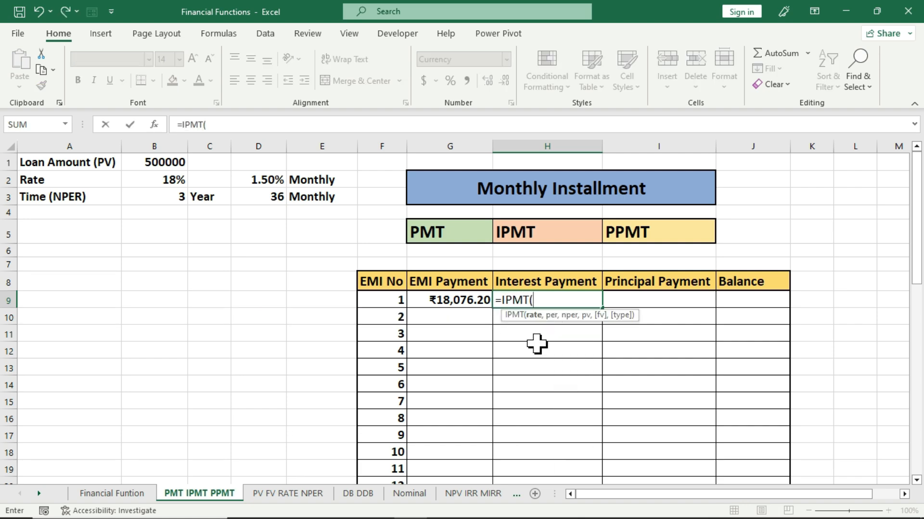
click(246, 183)
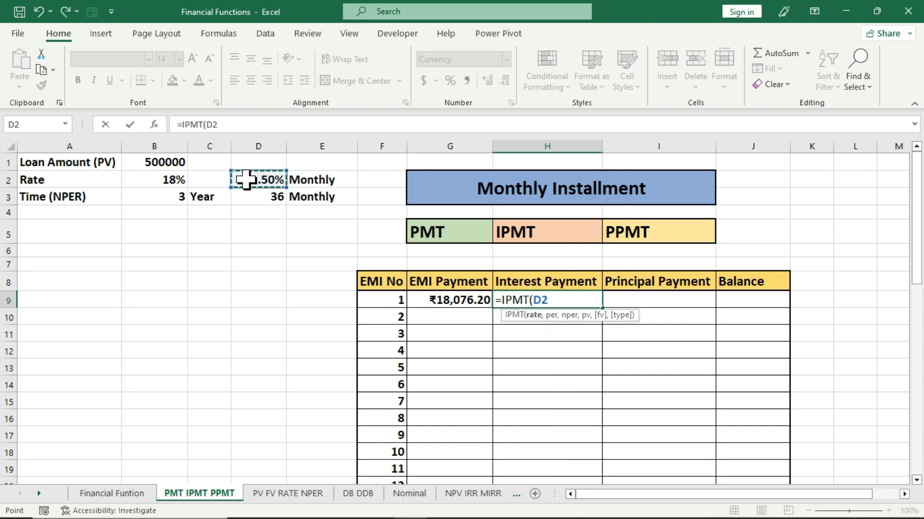
text(,)
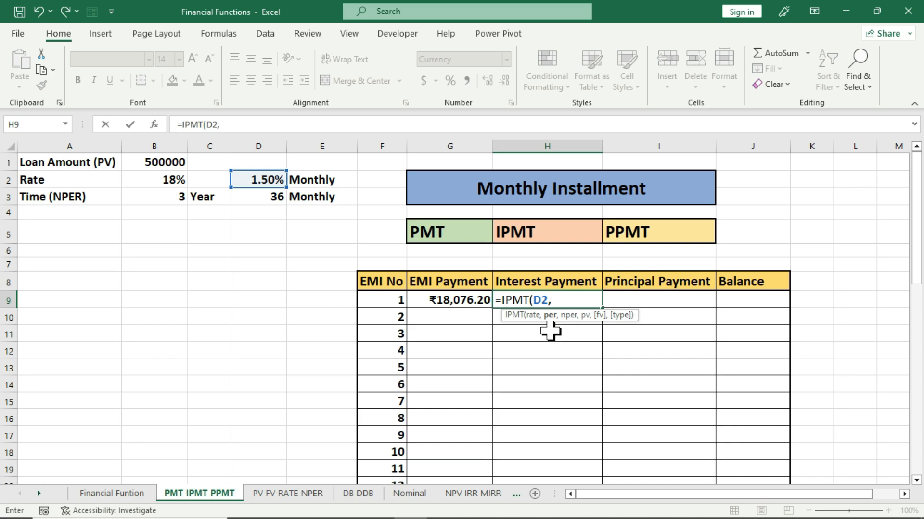
click(378, 300)
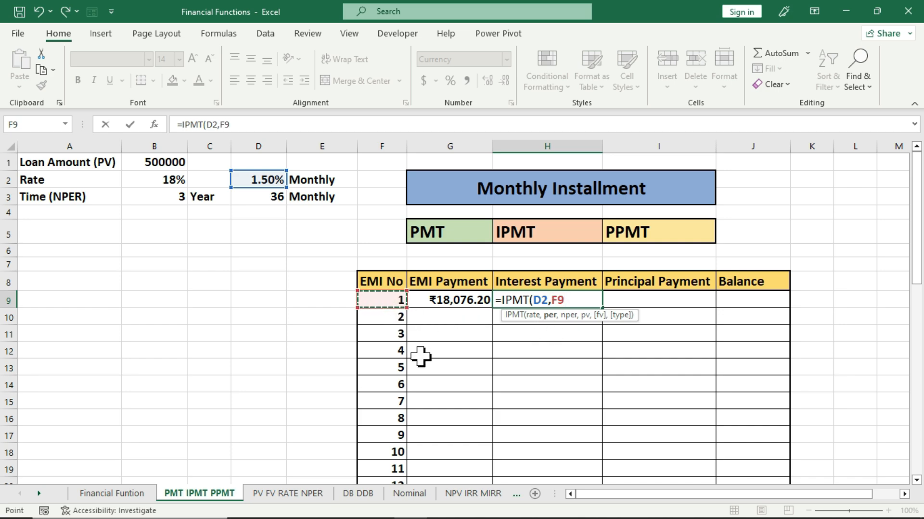
text(,)
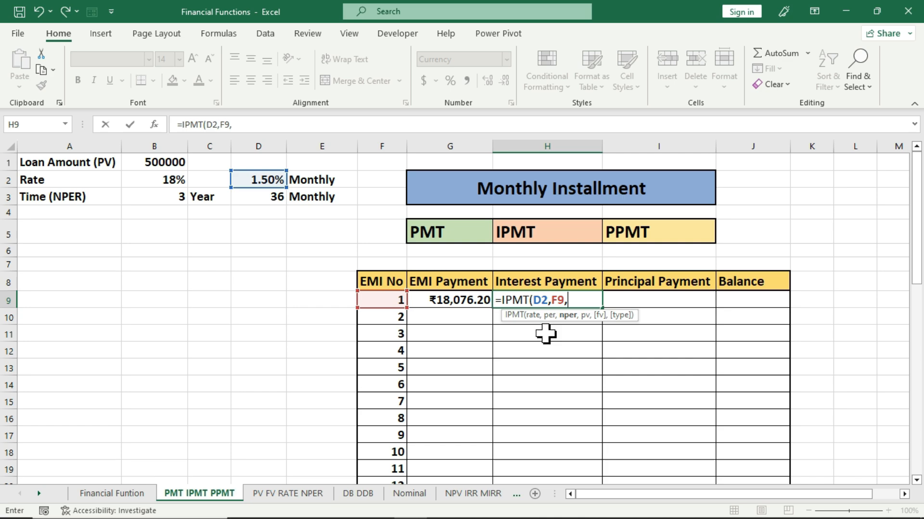
click(259, 200)
text(,-)
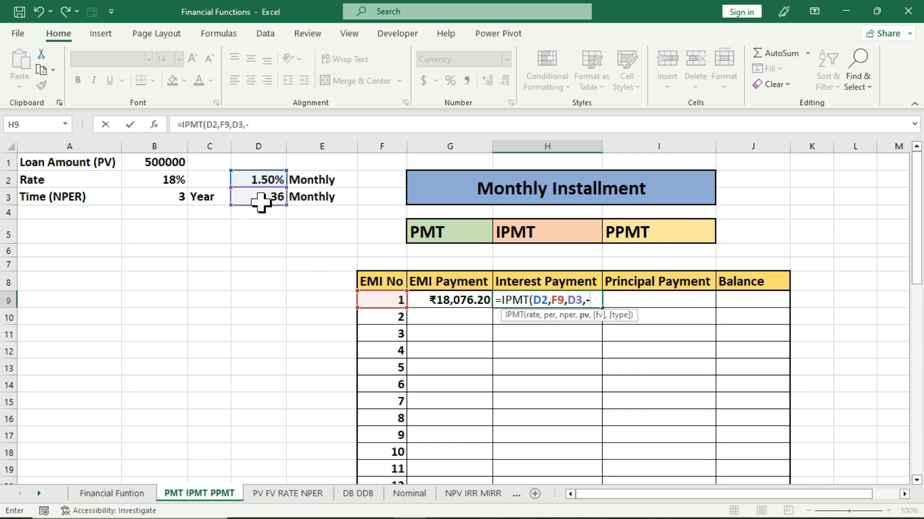
click(157, 162)
text())
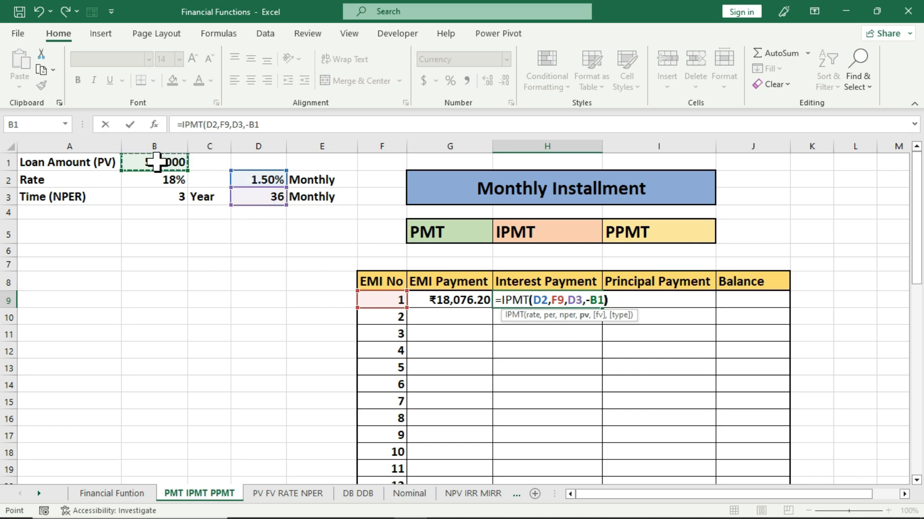
key(ctrl+Return)
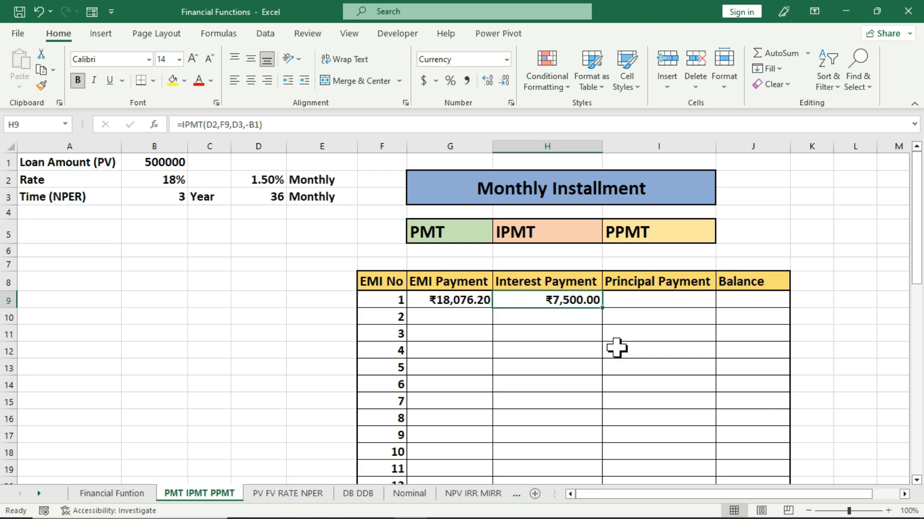
Calculate the first installment's principal payment in I9 with the formula =PPMT(D2,F9,D3,-B1)
click(657, 303)
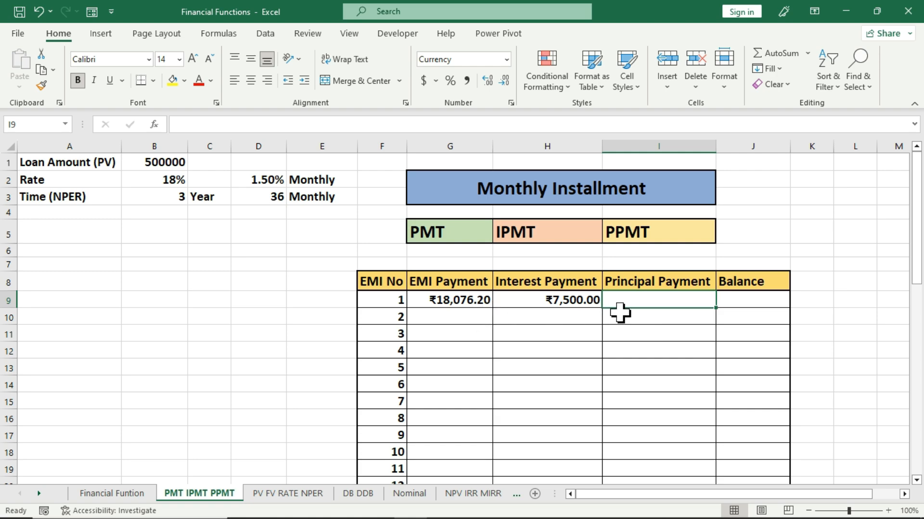
text(=p)
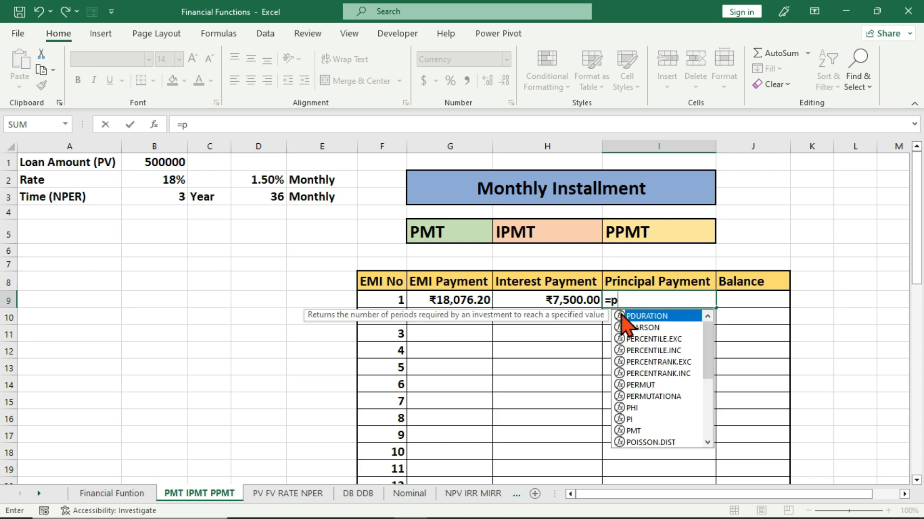
text(pm)
key(Tab)
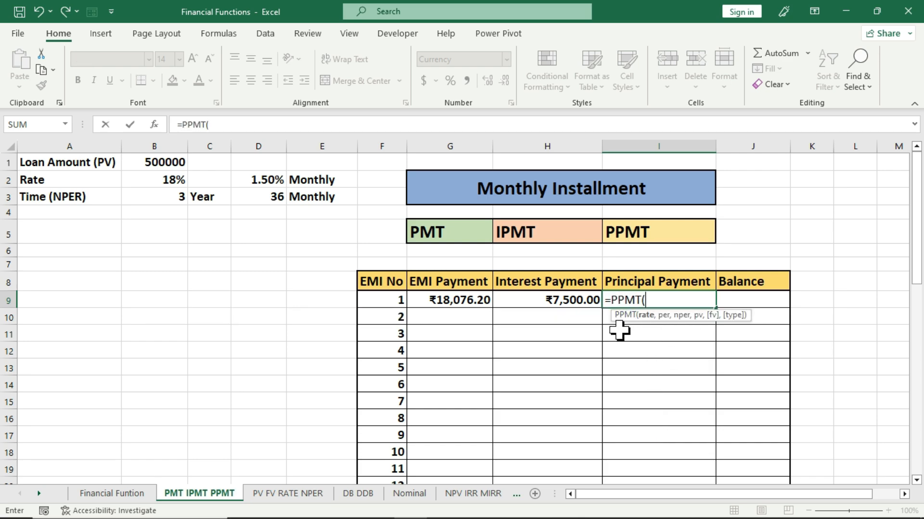
click(250, 181)
text(,)
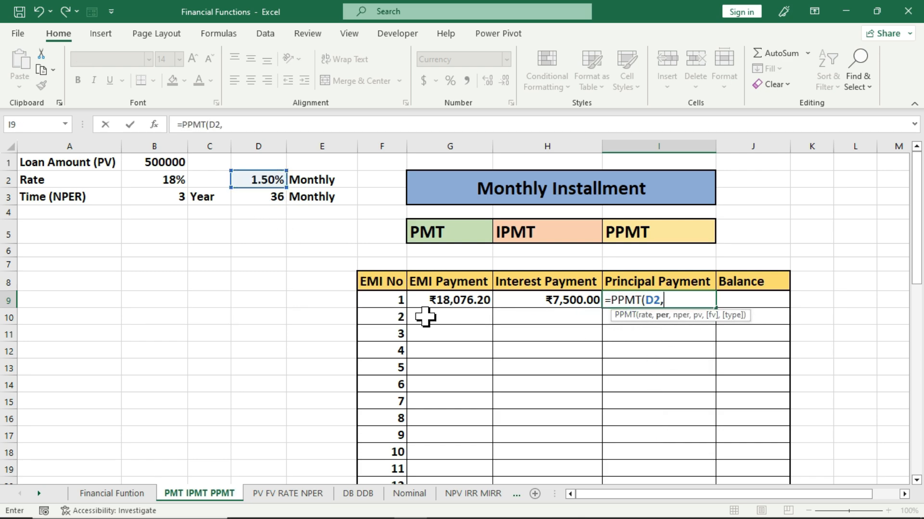
click(379, 298)
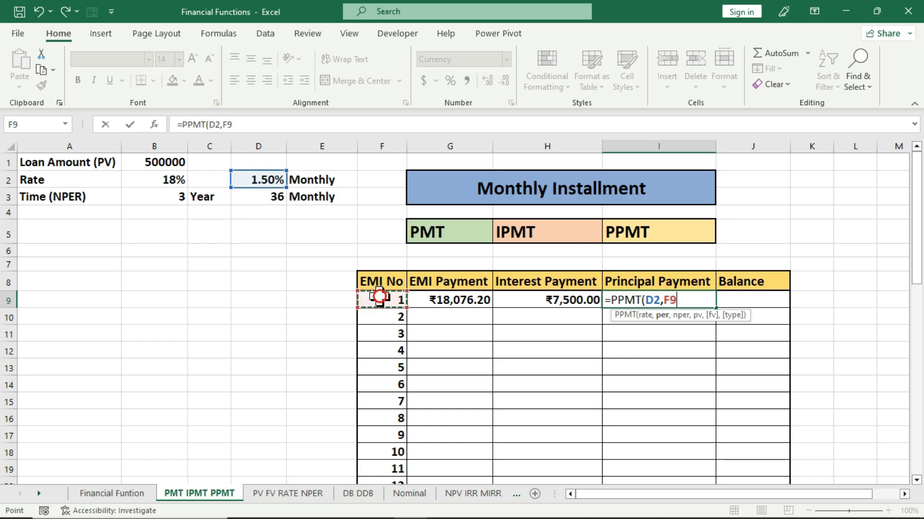
text(,)
click(263, 198)
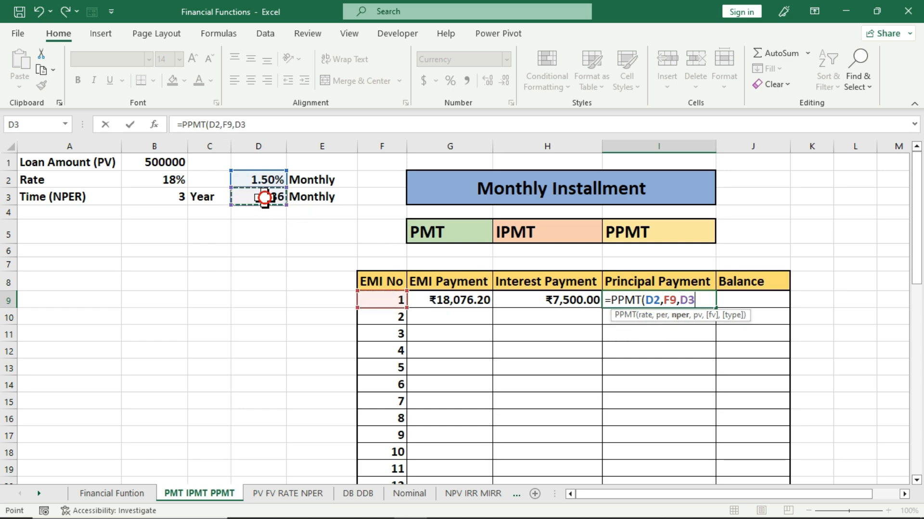
text(,-)
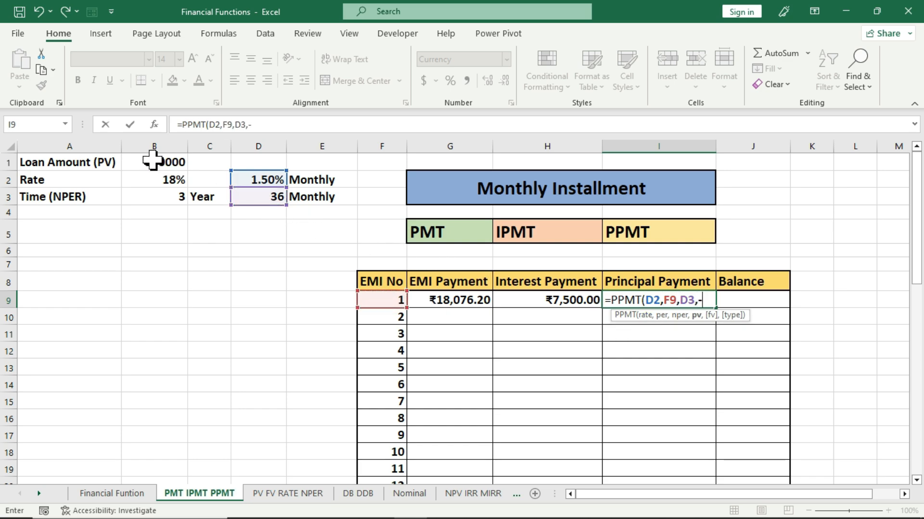
click(152, 161)
key(Return)
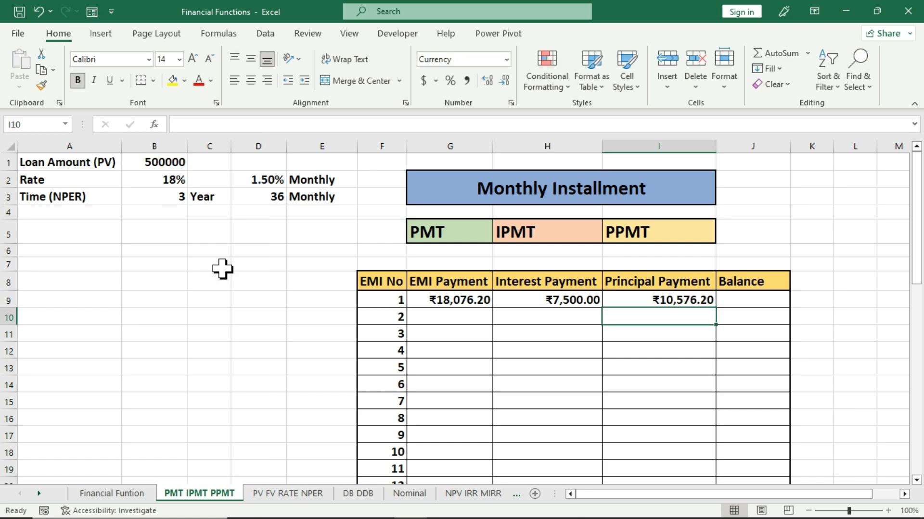
click(657, 296)
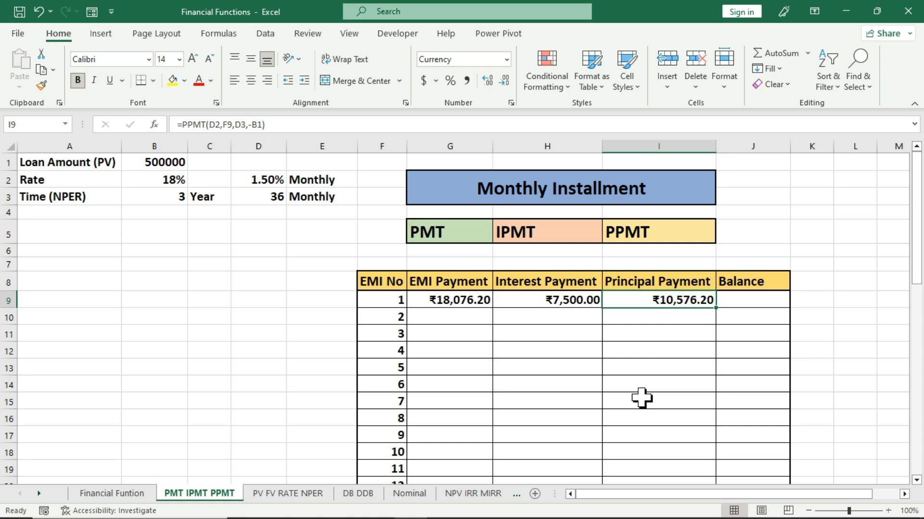
Calculate the loan balance after the first installment in J9 with the formula =(B1-I9)
click(747, 300)
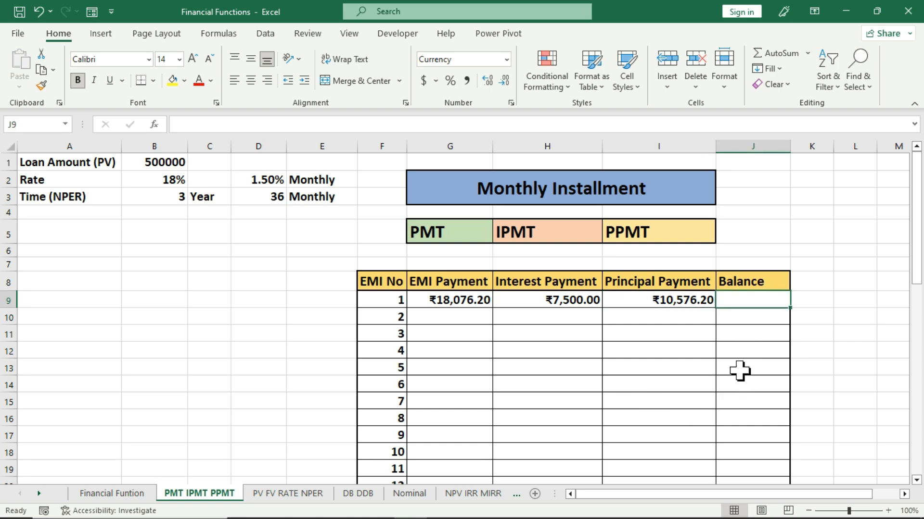
text(=()
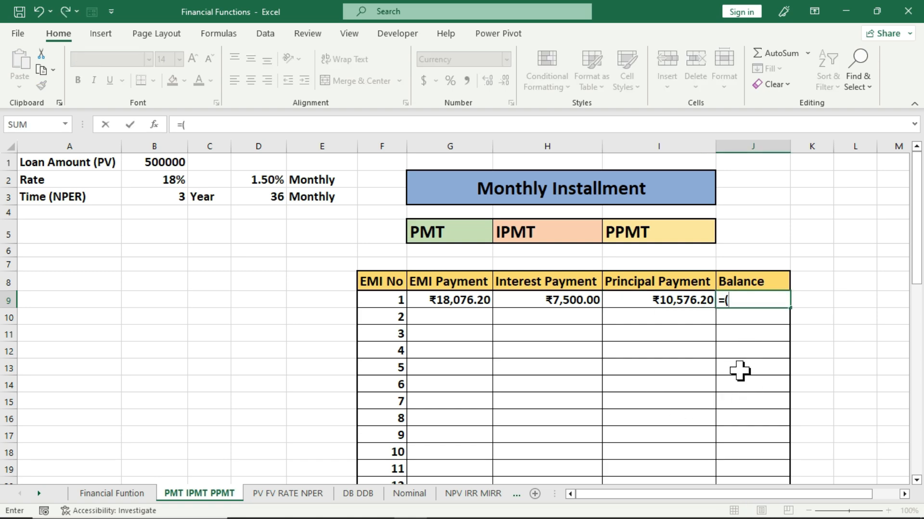
click(163, 162)
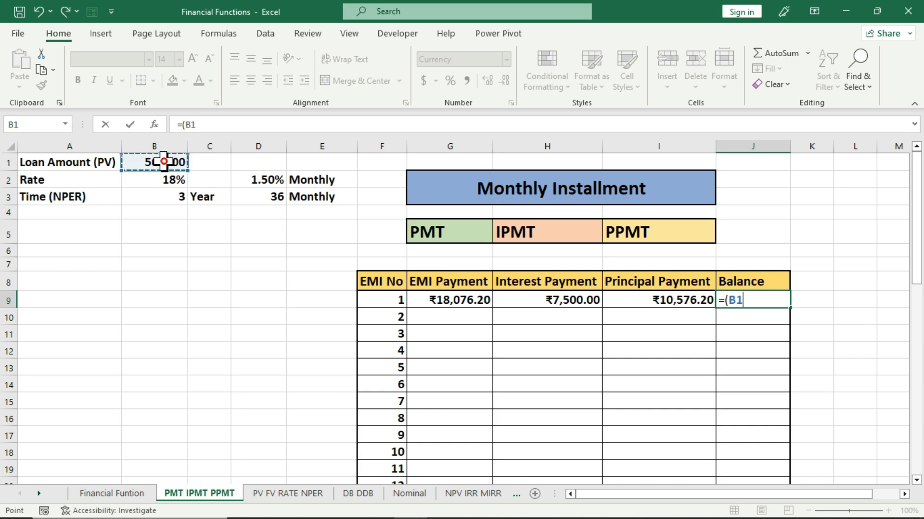
text(-)
click(626, 301)
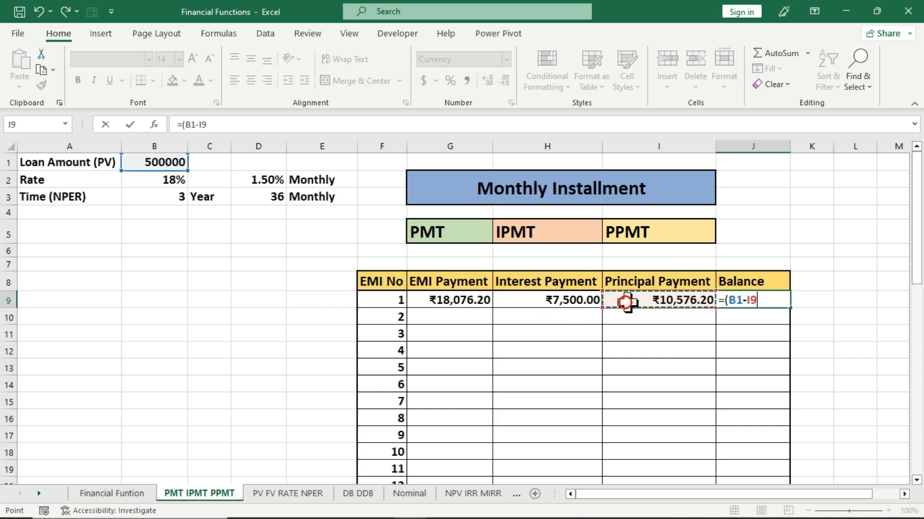
text())
key(Return)
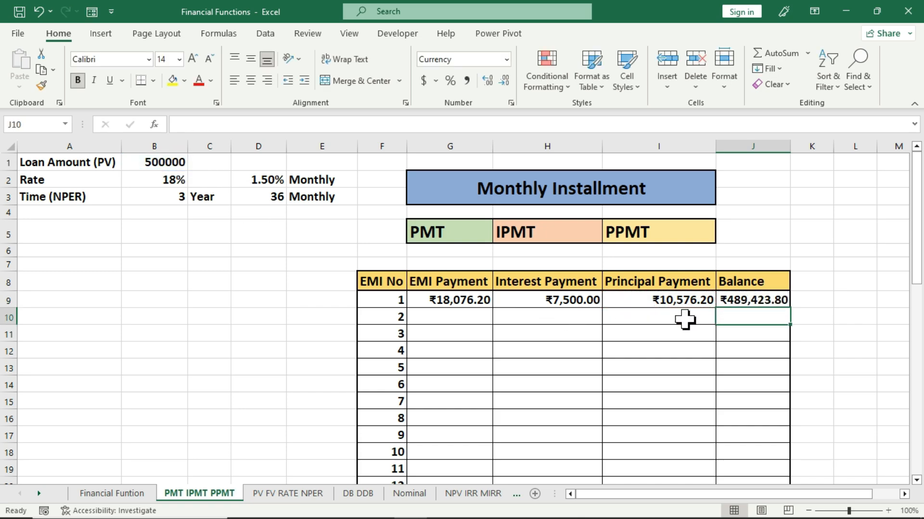
click(743, 300)
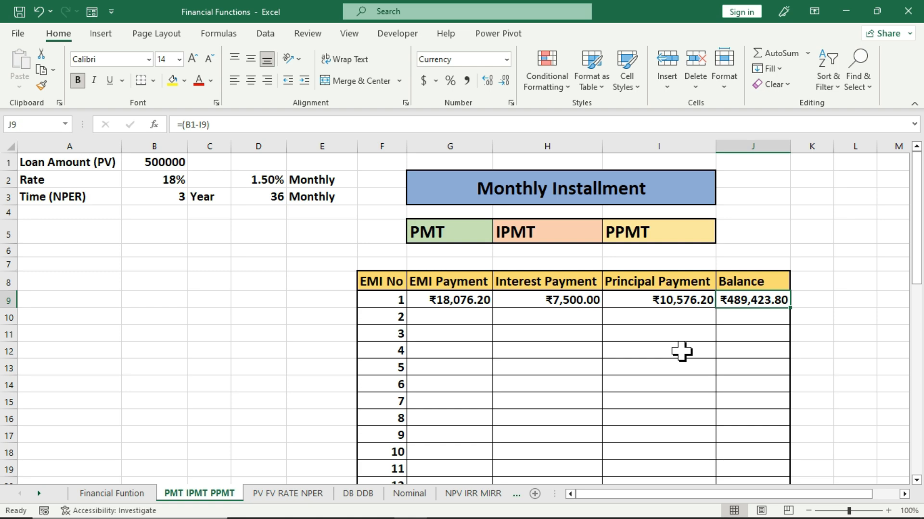
click(474, 316)
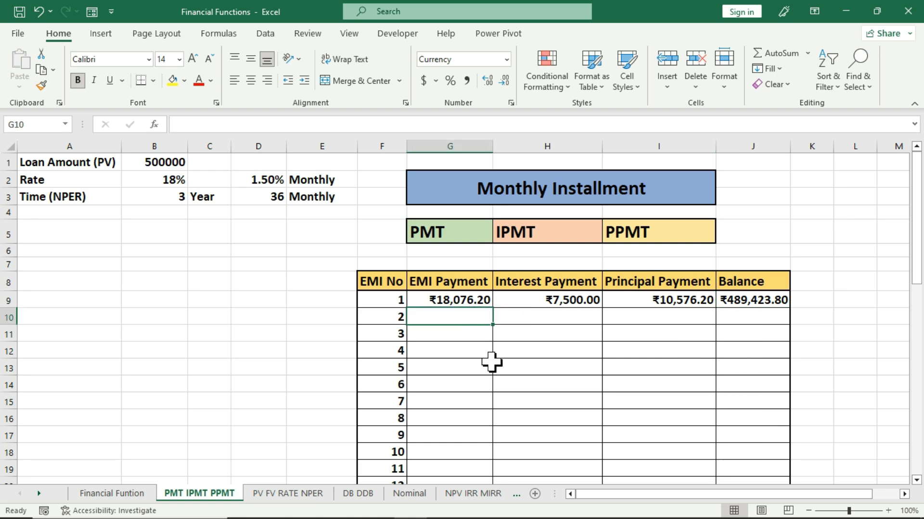
Calculate the second installment's EMI payment in G10 with the formula =PMT(D2,D3,-B1)
text(=pm)
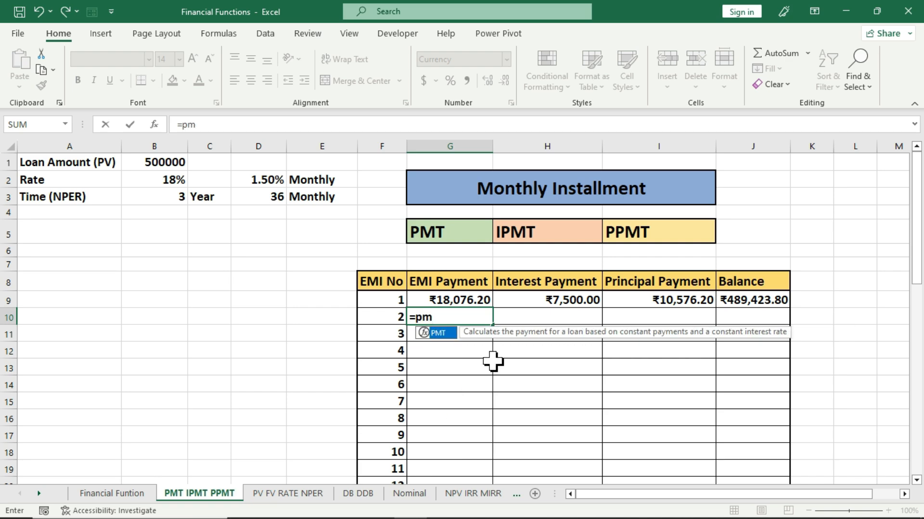
key(Tab)
click(248, 179)
text(,)
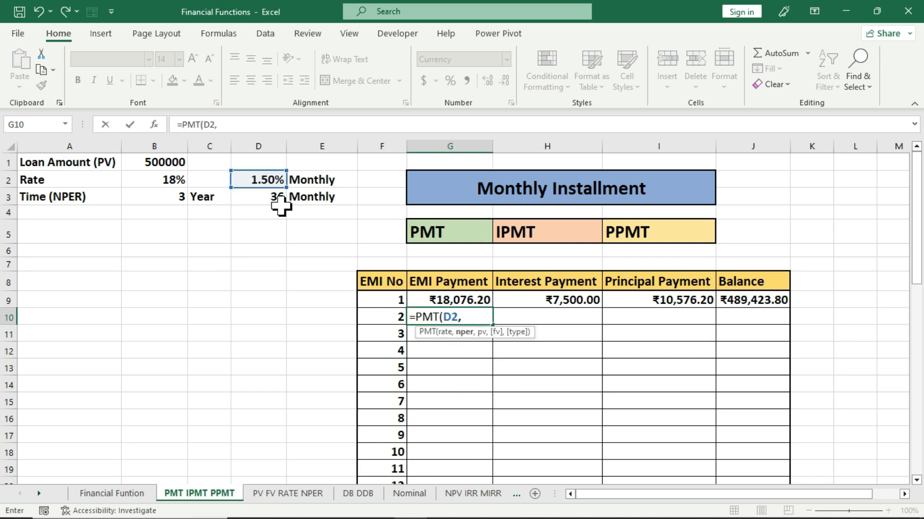
click(269, 199)
text(,-)
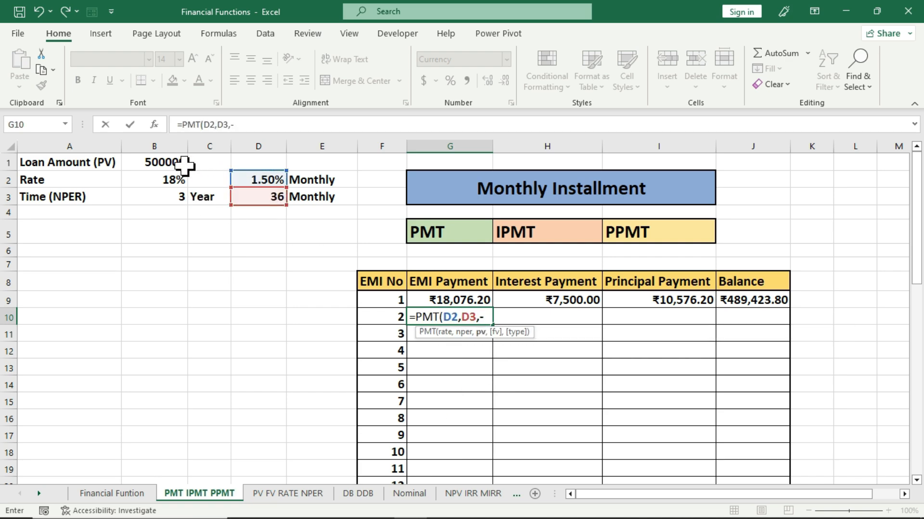
click(177, 162)
text())
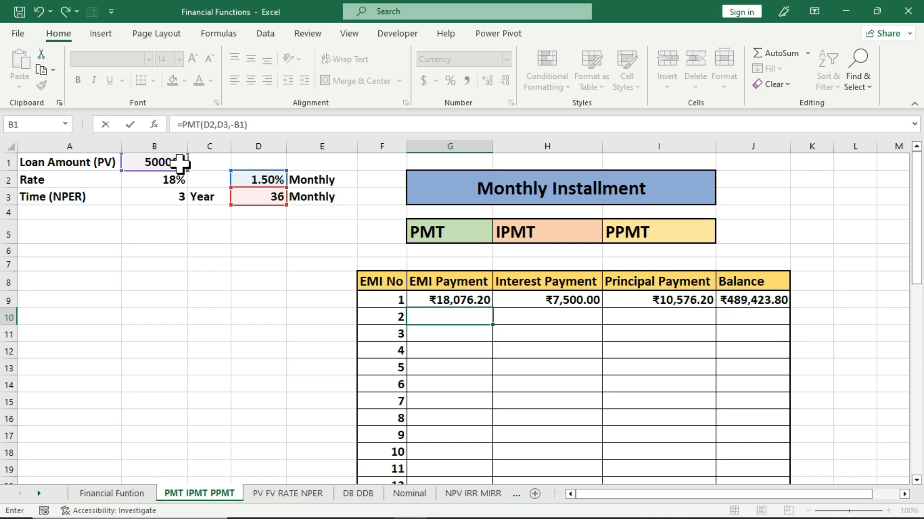
key(Return)
click(443, 318)
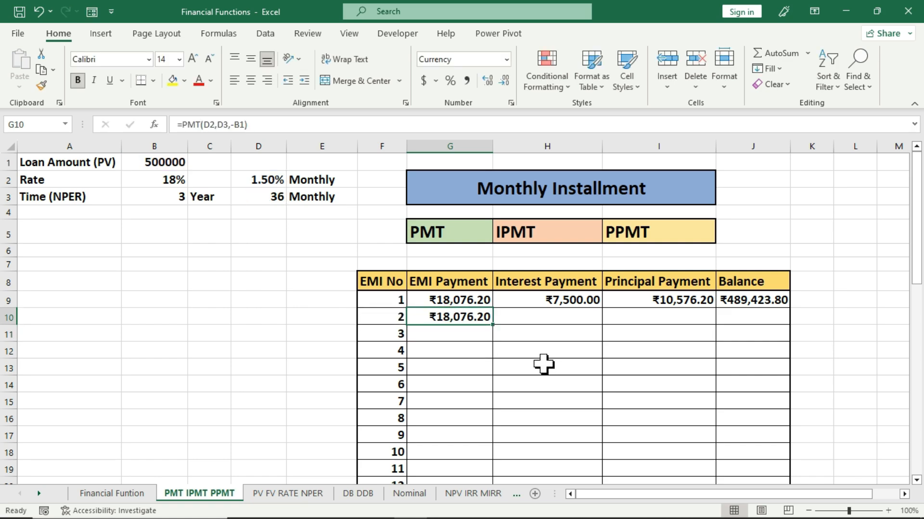
click(550, 329)
click(557, 316)
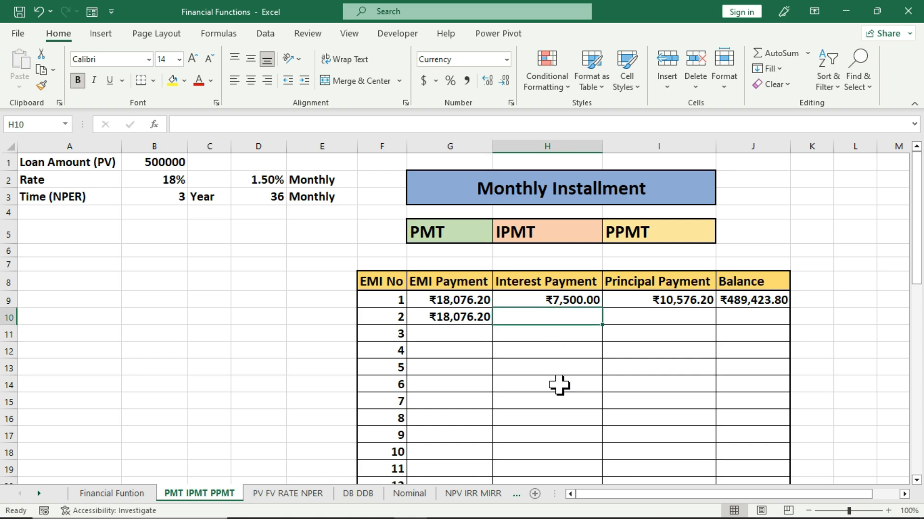
click(159, 163)
click(539, 316)
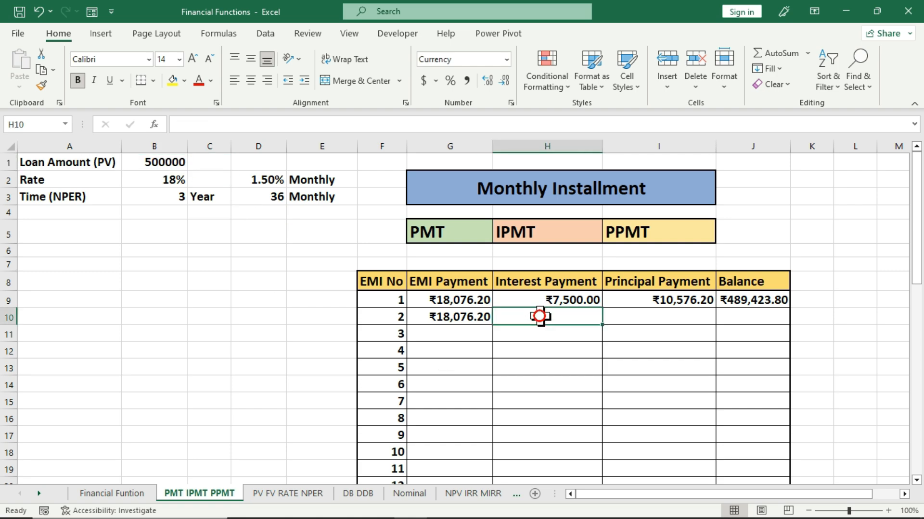
click(727, 301)
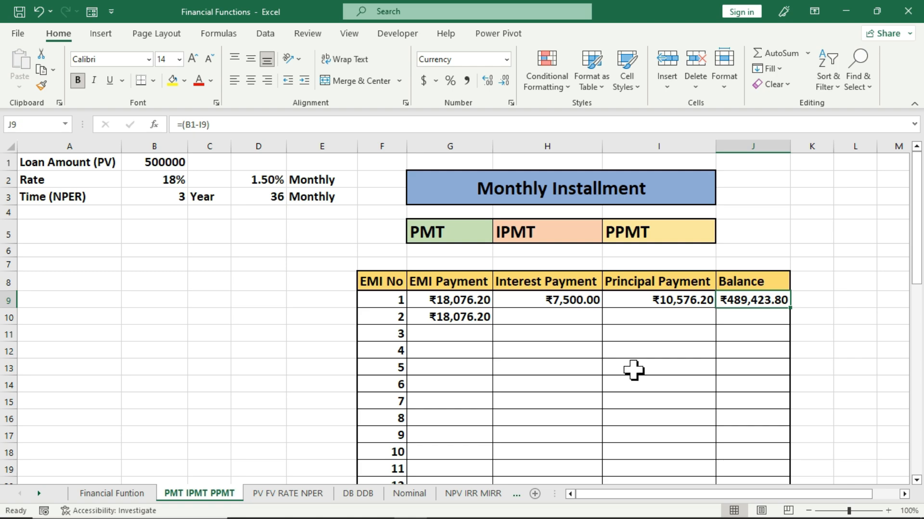
Calculate the second installment's interest payment in H10 with the formula =IPMT(D2,F10,D3,-B1)
click(567, 317)
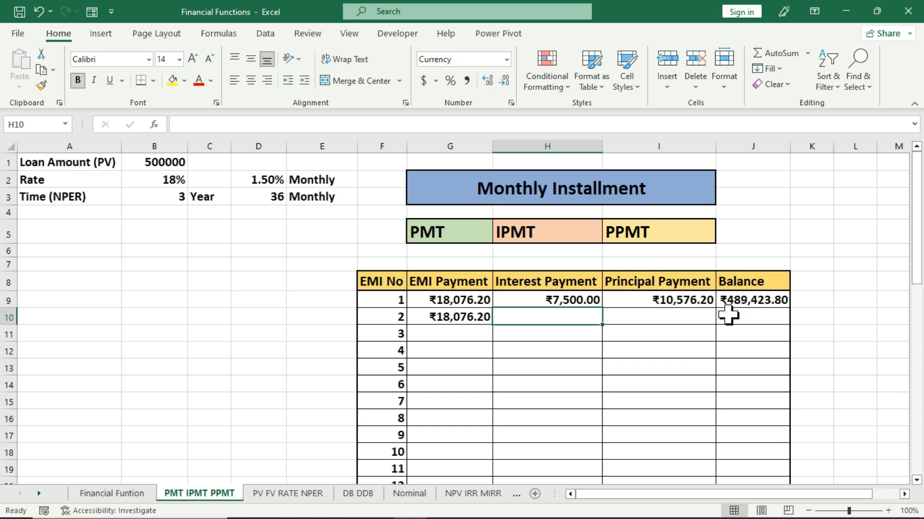
text(=ipm)
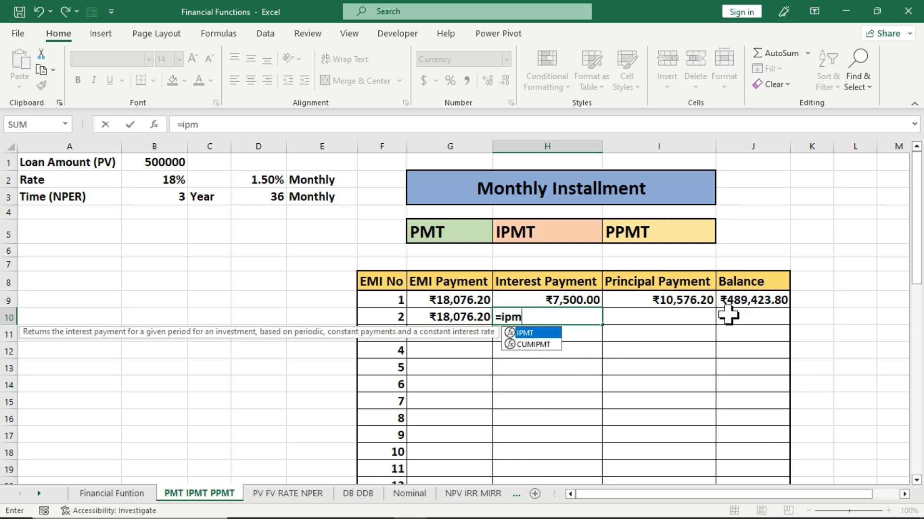
key(Tab)
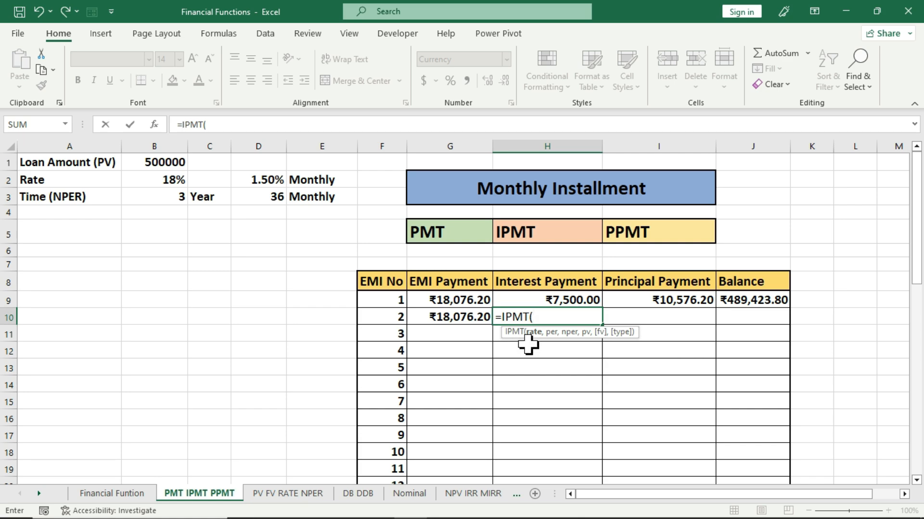
click(250, 178)
text(,)
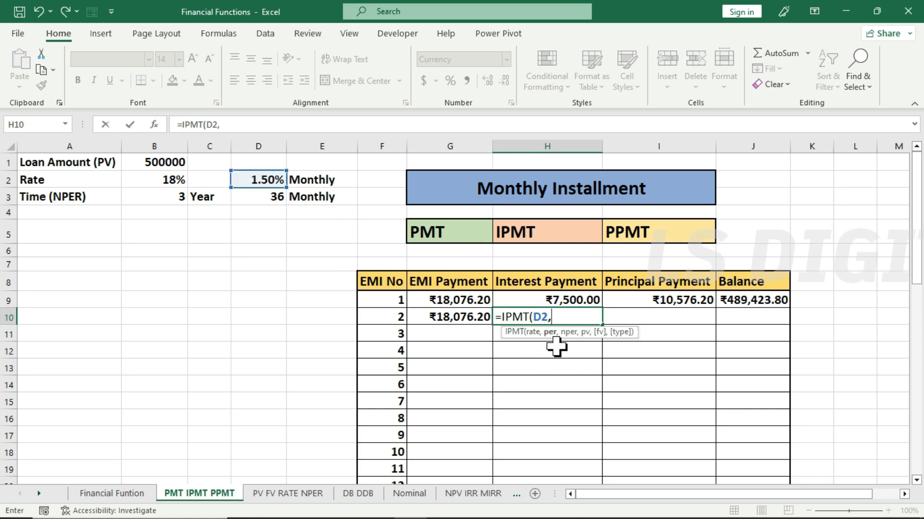
click(377, 316)
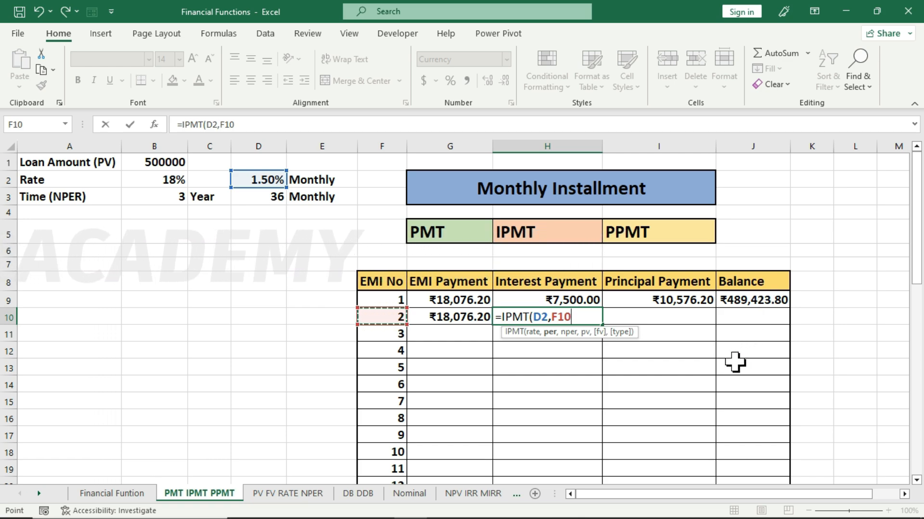
text(,)
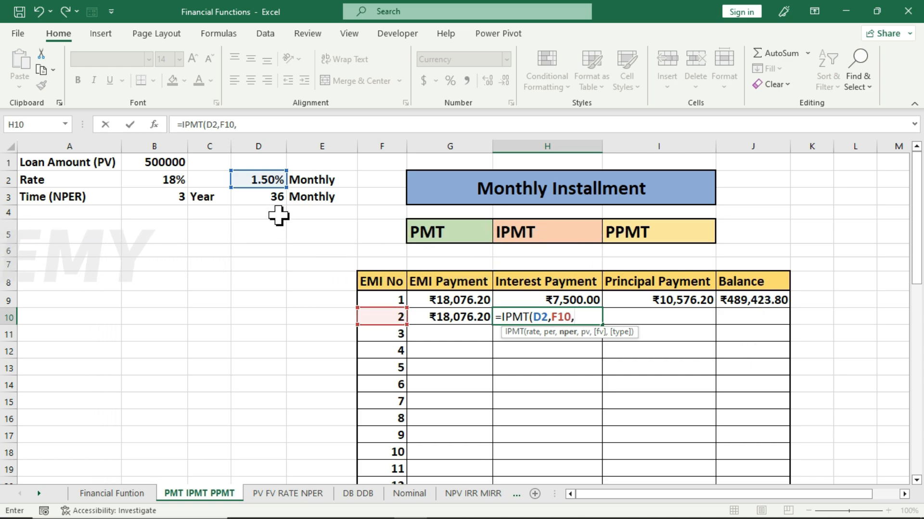
click(268, 198)
text(,)
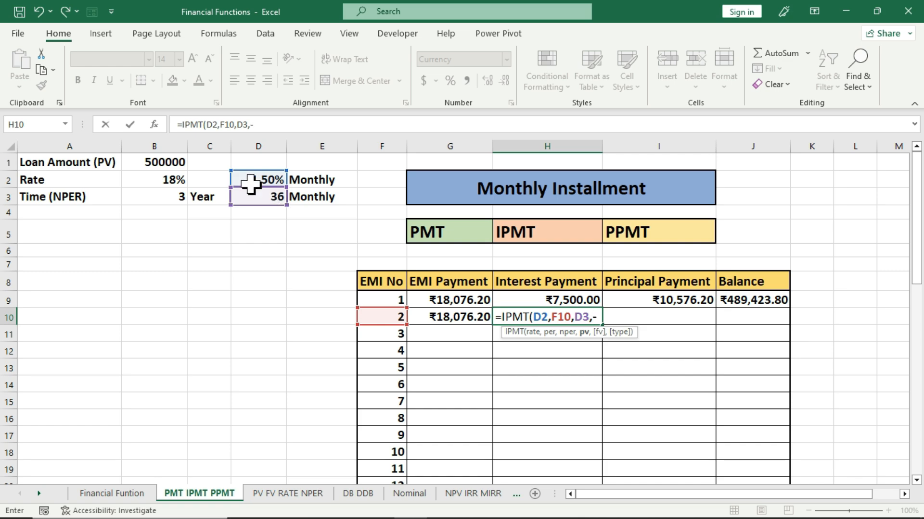
text(-)
click(145, 164)
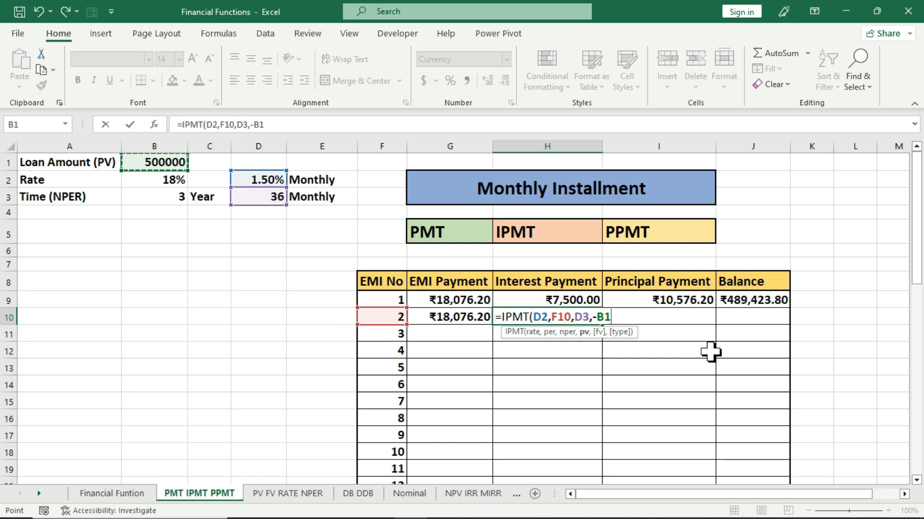
text())
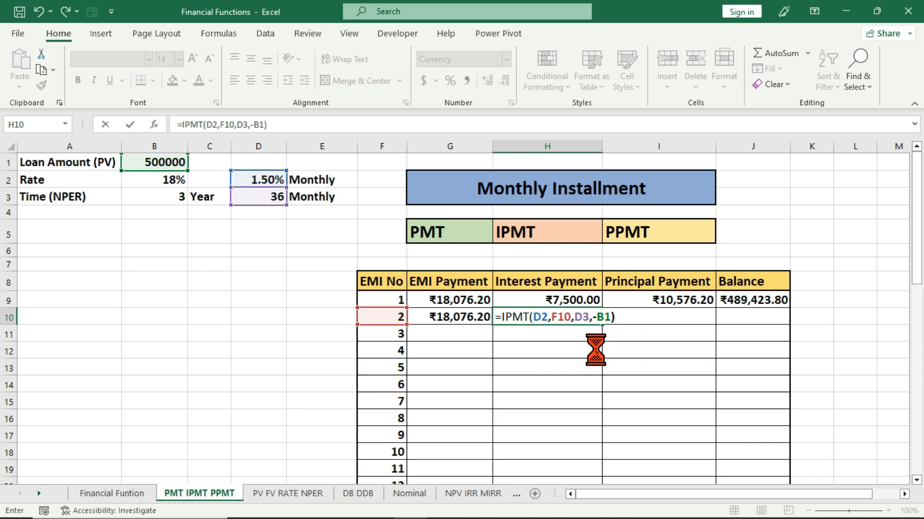
key(Return)
click(550, 317)
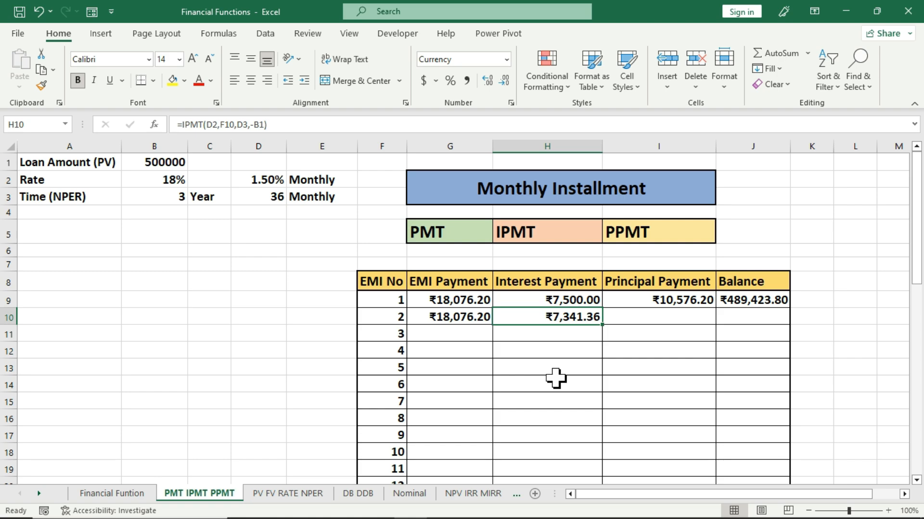
Calculate the second installment's principal payment in I10 with the formula =PPMT(D2,F10,D3,-B1)
click(663, 319)
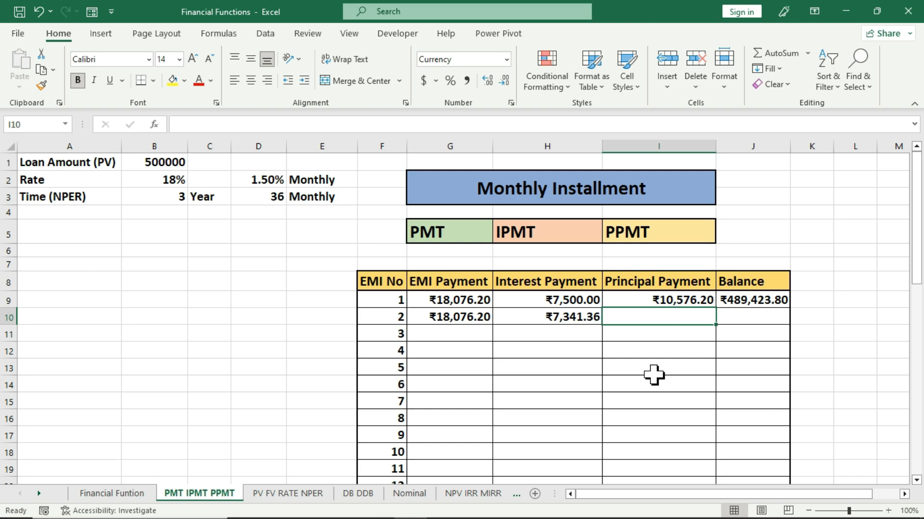
text(=pp)
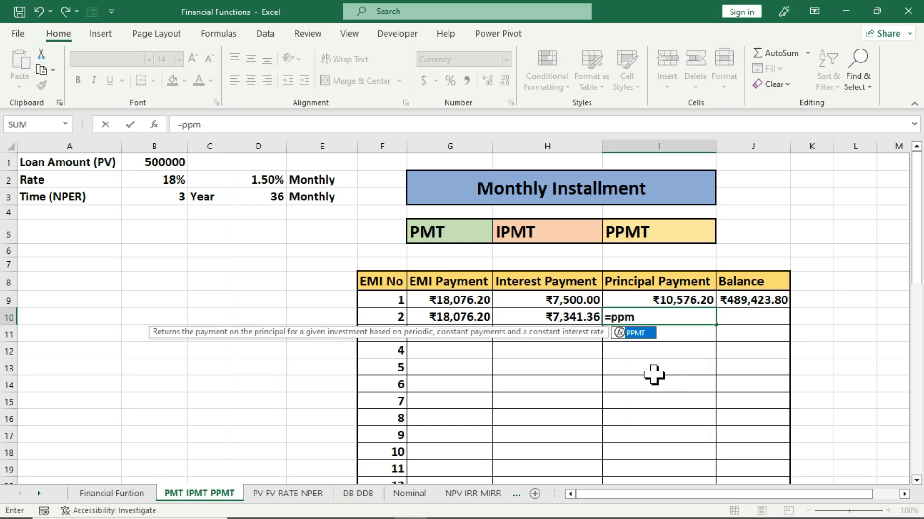
text(m)
key(Tab)
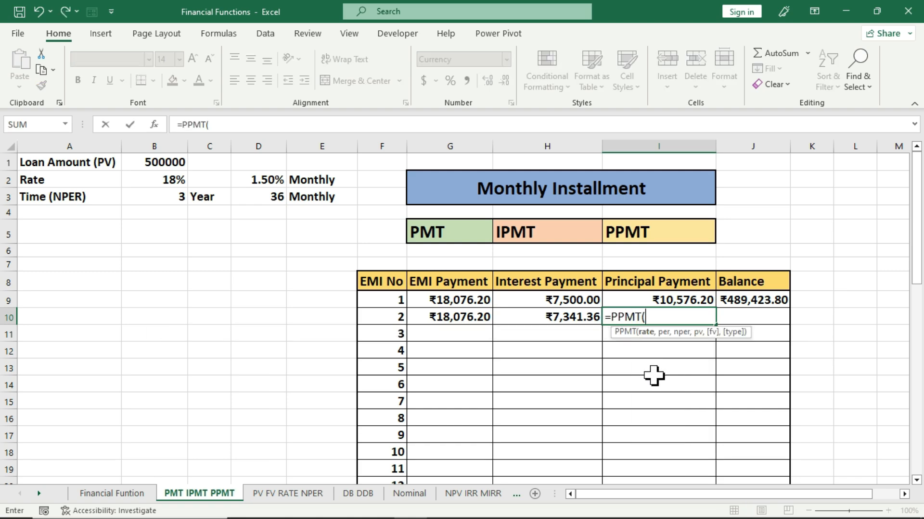
click(255, 180)
text(,)
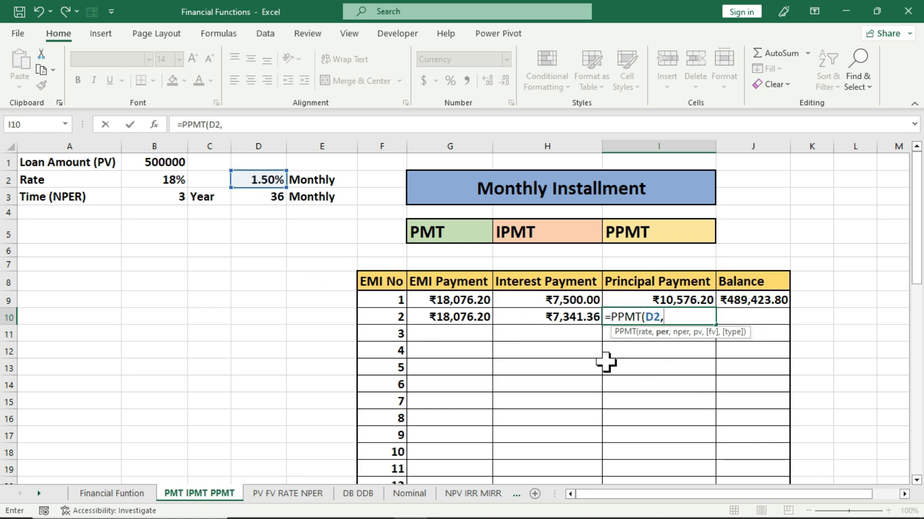
click(385, 316)
text(,)
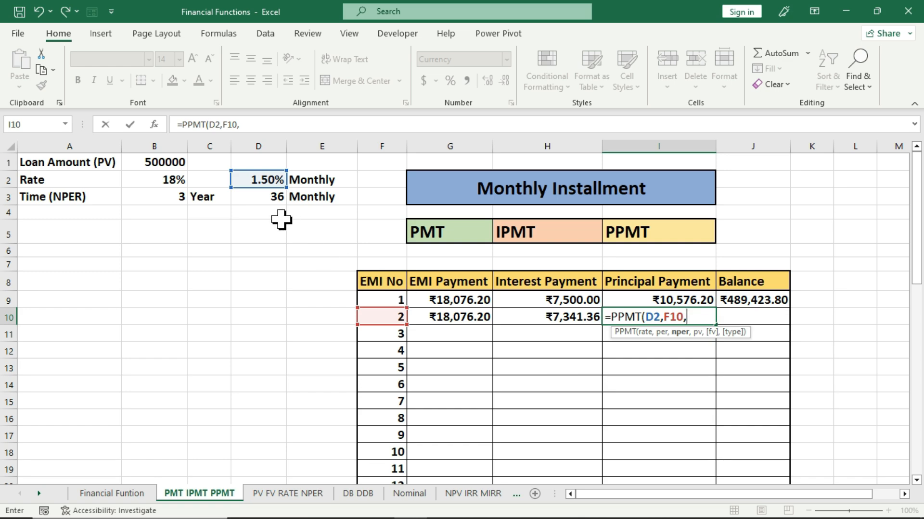
click(263, 198)
text(,)
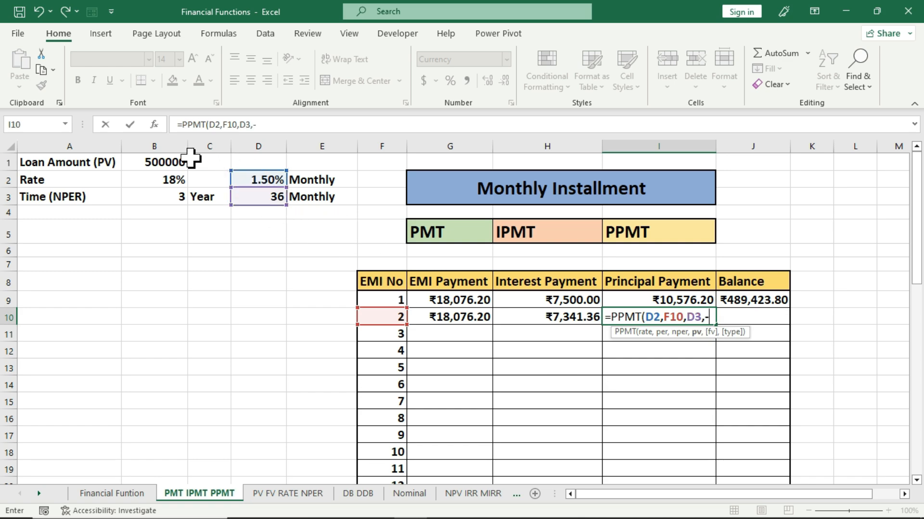
text(-)
click(160, 160)
text())
key(Return)
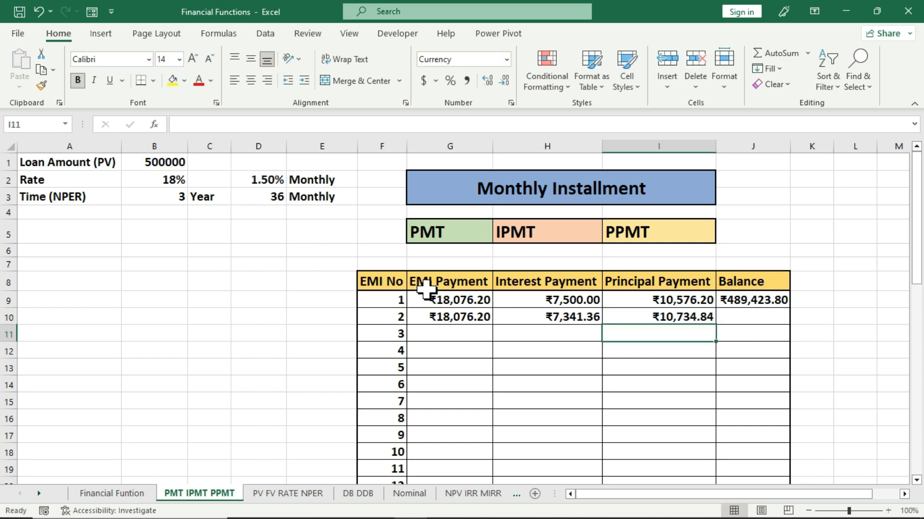
click(692, 320)
click(662, 302)
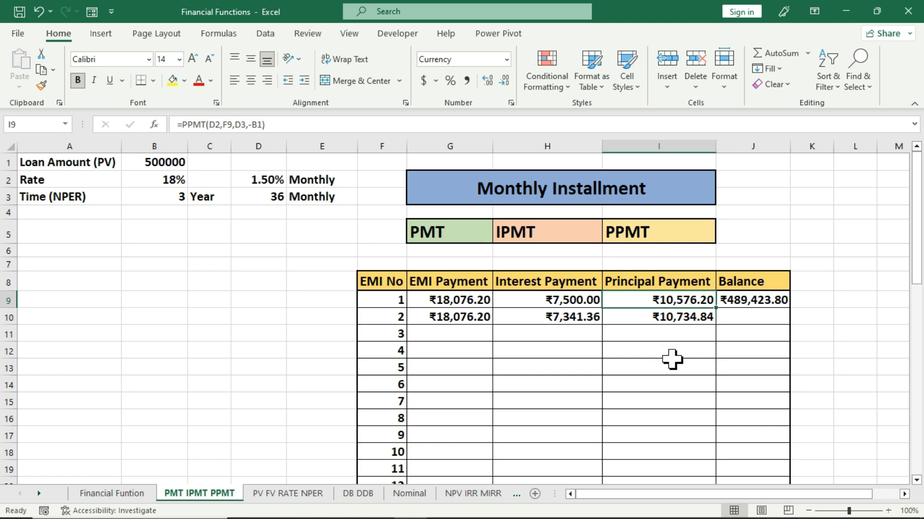
click(680, 318)
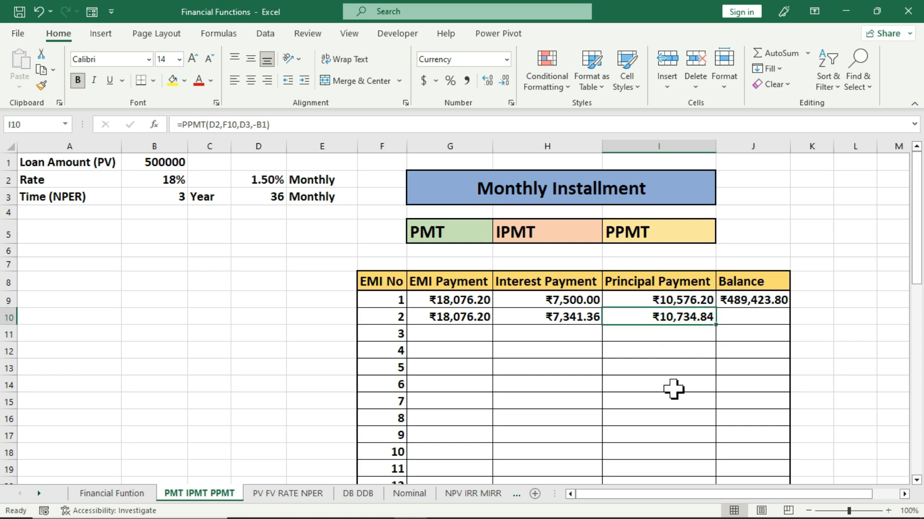
click(552, 315)
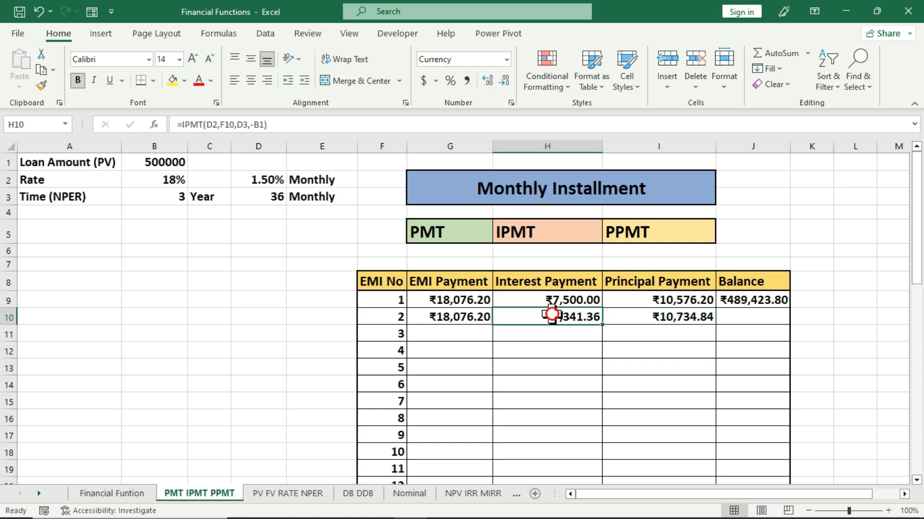
click(649, 315)
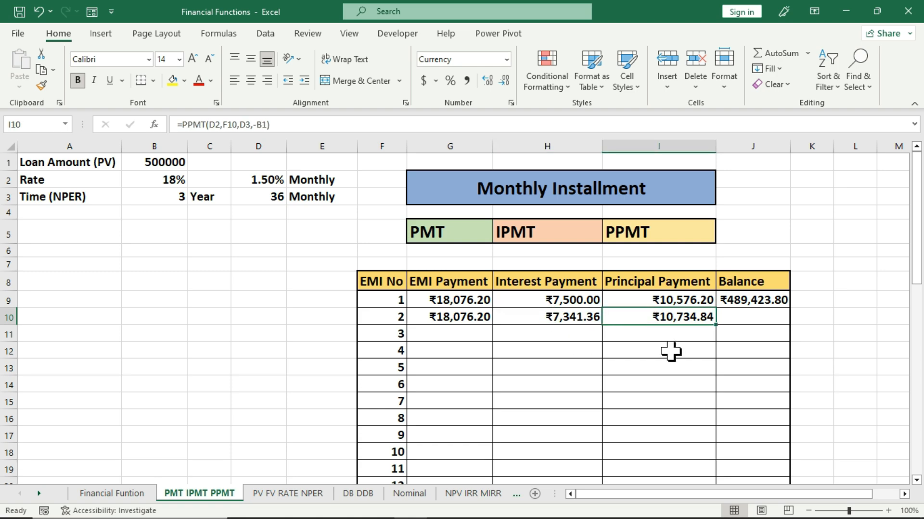
Calculate the loan balance after the second installment in J10 with the formula =(J9-I10)
click(759, 318)
text(=)
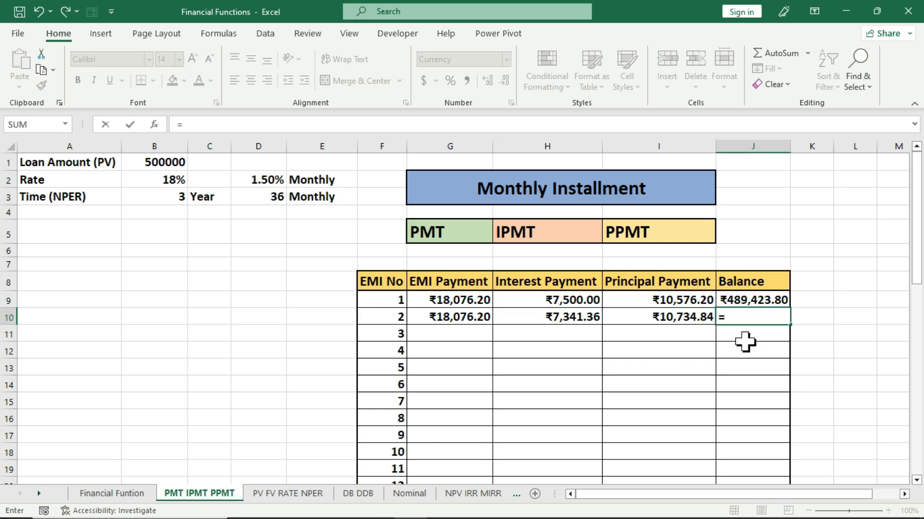
text(()
click(756, 301)
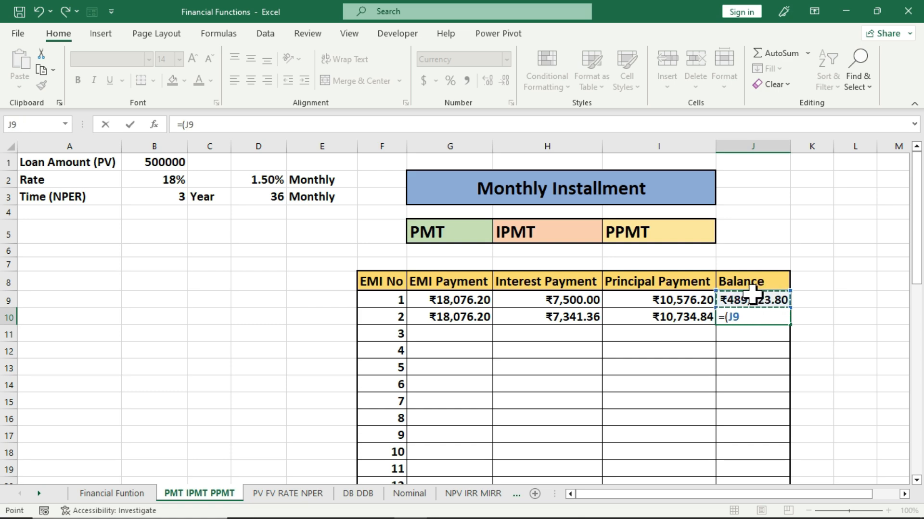
text(-)
click(678, 316)
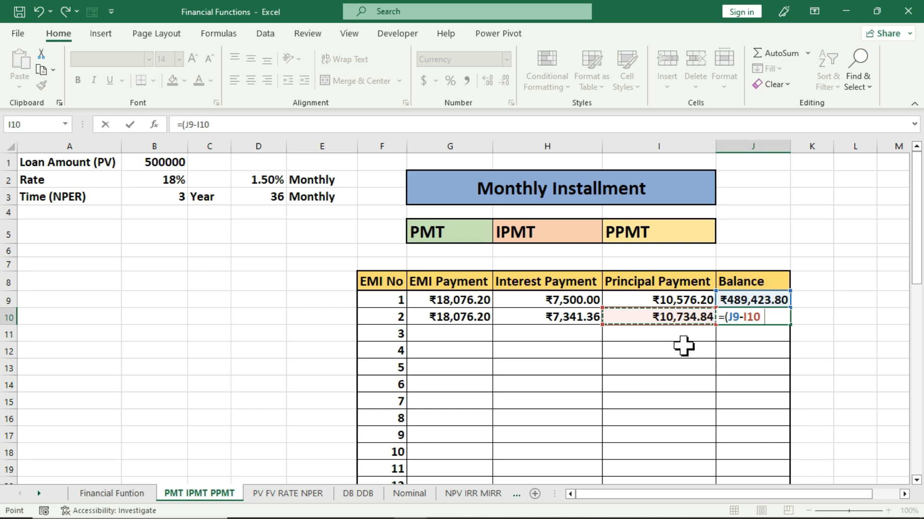
text())
key(Return)
click(726, 317)
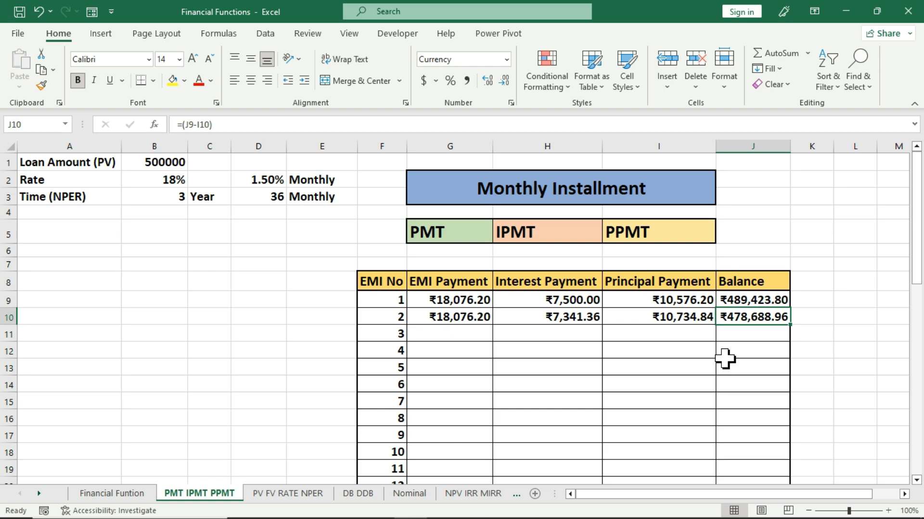
Clear the second installment's EMI, interest and principal payment formulas in G10:I10
drag(440, 318, 658, 319)
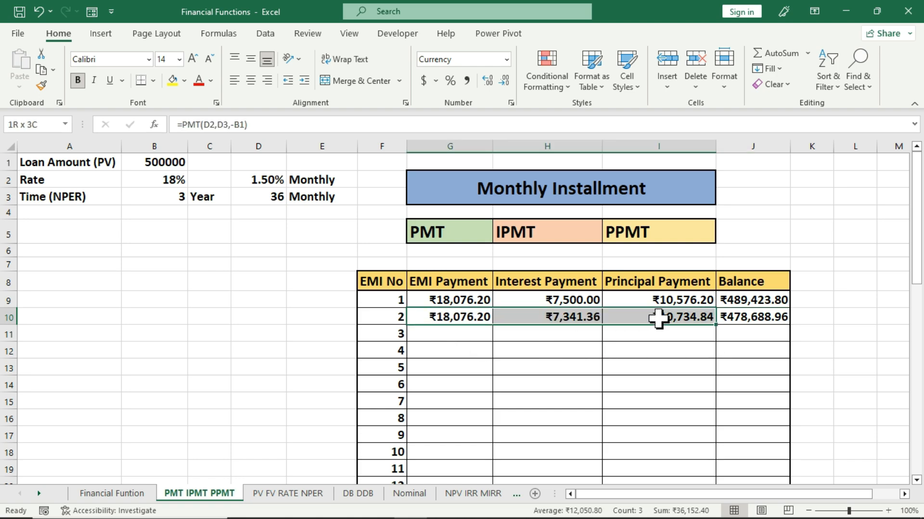
key(Delete)
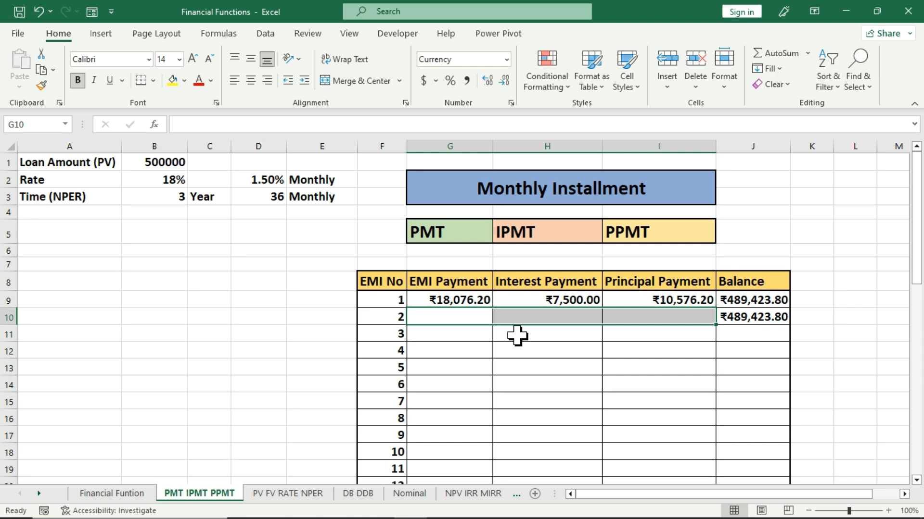
Make the rate, period and loan references absolute in the first EMI formula in G9, giving =PMT($D$2,$D$3,-$B$1)
click(458, 301)
key(F2)
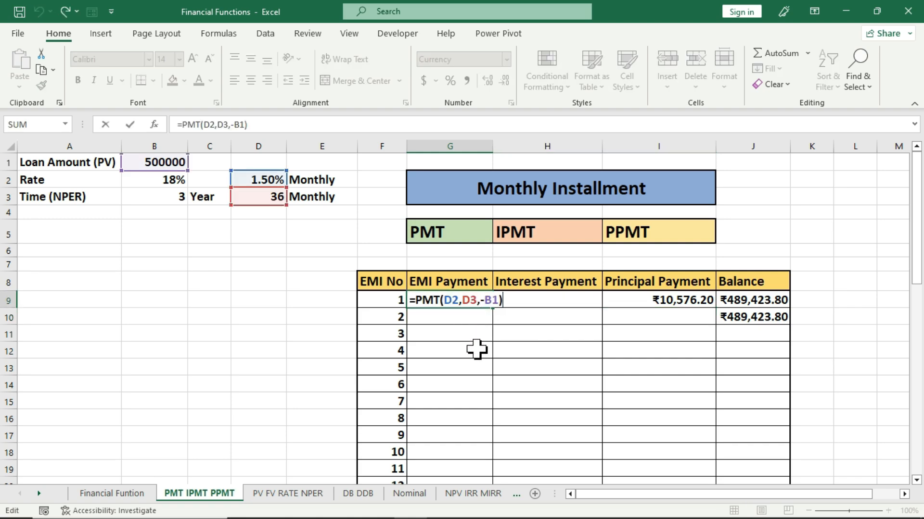
click(453, 301)
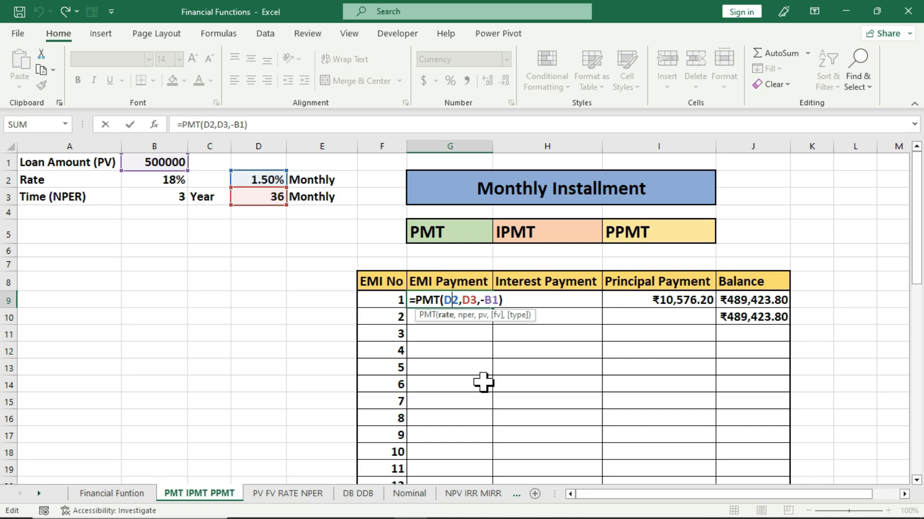
key(F4)
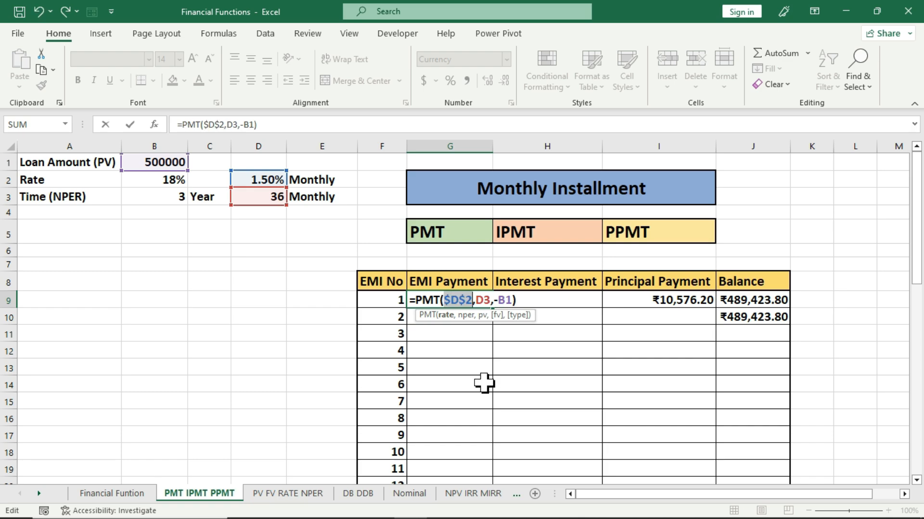
click(485, 301)
key(F4)
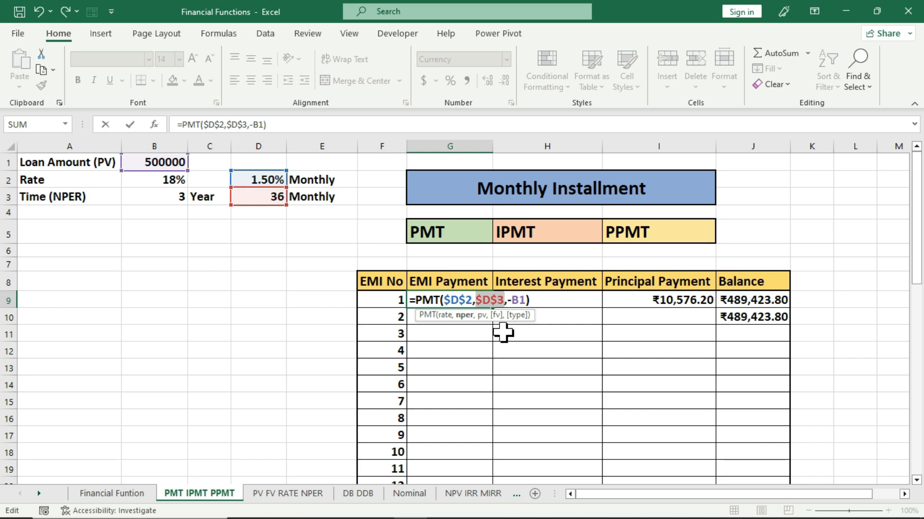
click(517, 300)
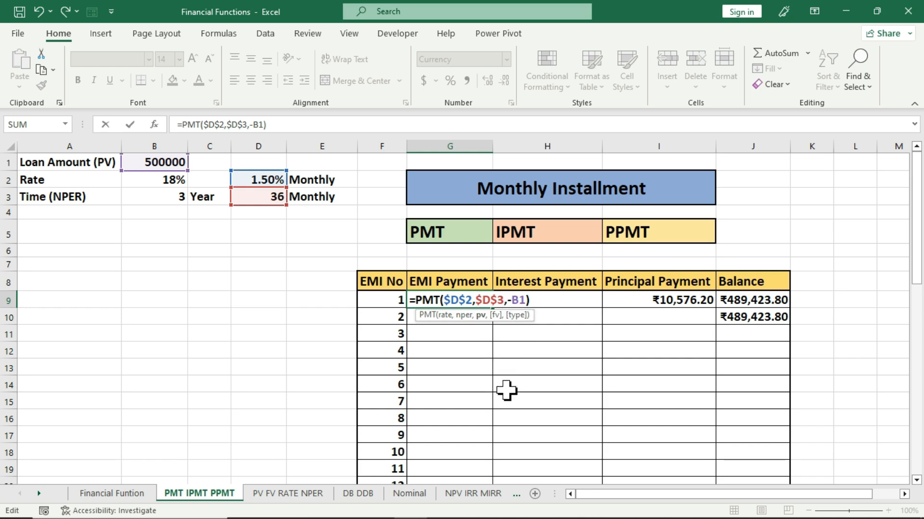
key(F4)
key(Return)
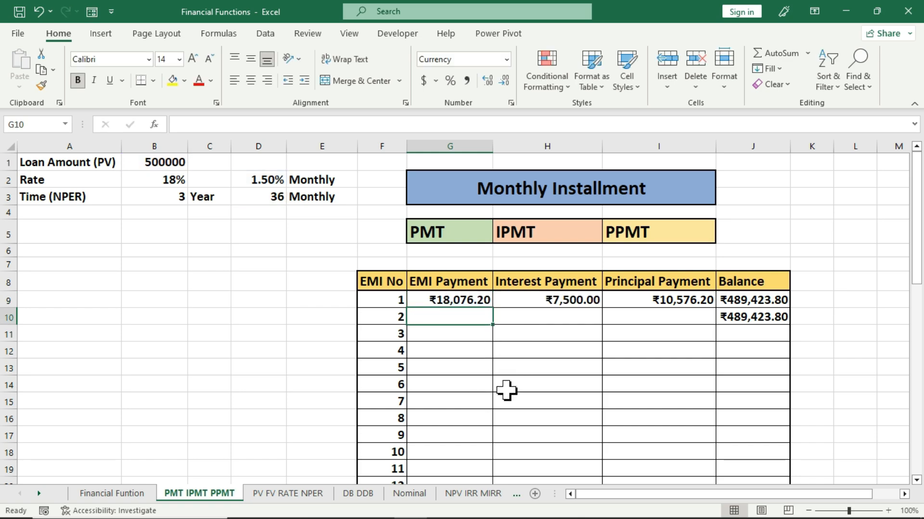
Fill the EMI payment formula from G9 down through installment 36 in G44 and check the filled column
click(473, 302)
double_click(494, 306)
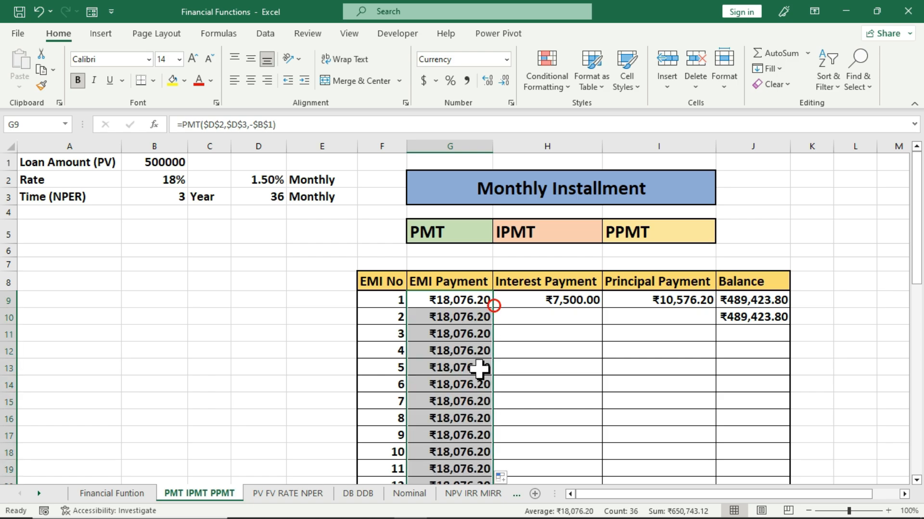
scroll(480, 380, down, 10)
click(461, 384)
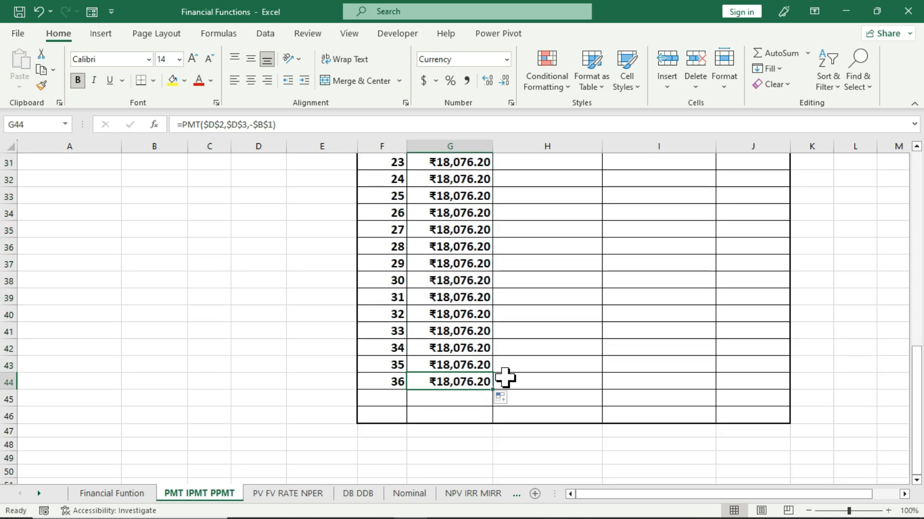
scroll(517, 383, up, 5)
scroll(517, 383, up, 6)
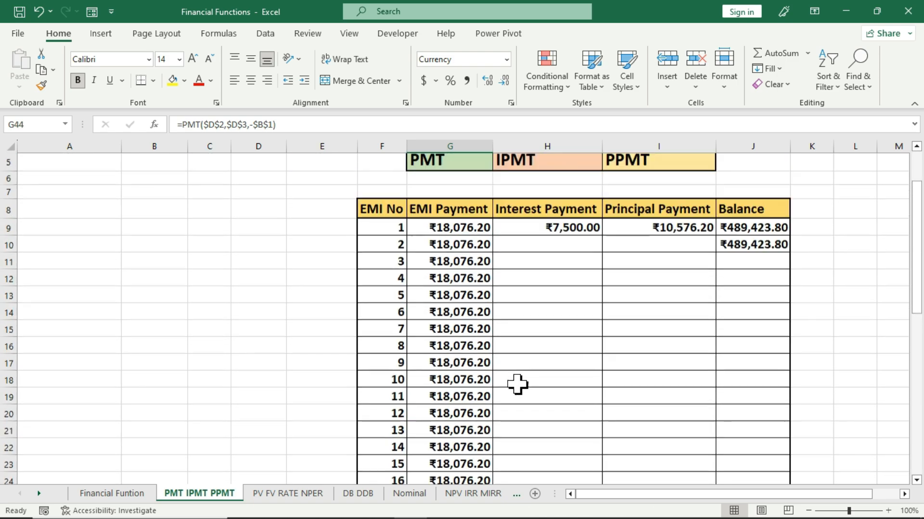
scroll(486, 391, down, 12)
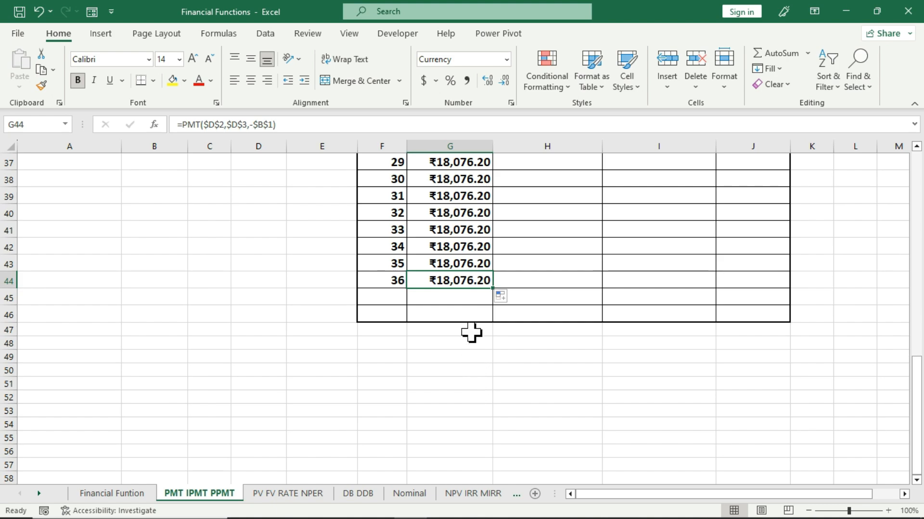
scroll(464, 288, up, 11)
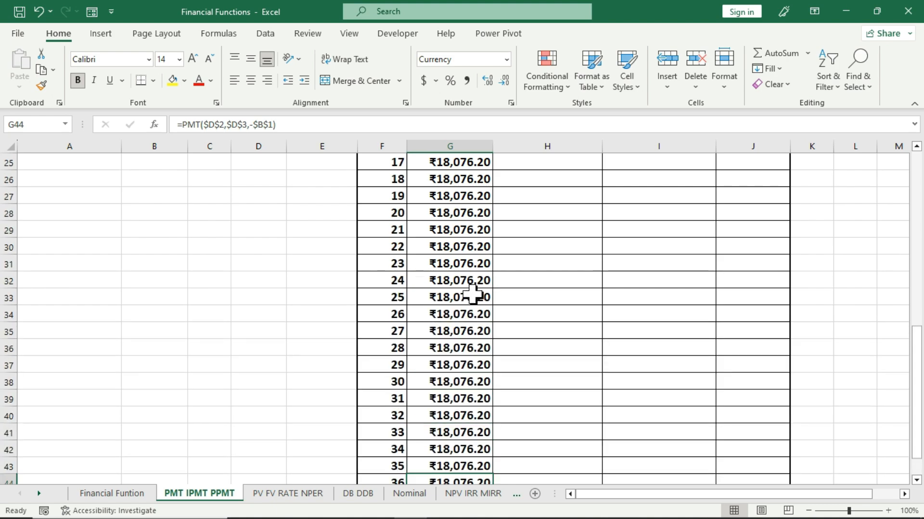
Change the interest formula in H9 to =IPMT($D$2,F9,$D$3,-$B$1), keeping the period relative, and fill it down through installment 36
click(522, 250)
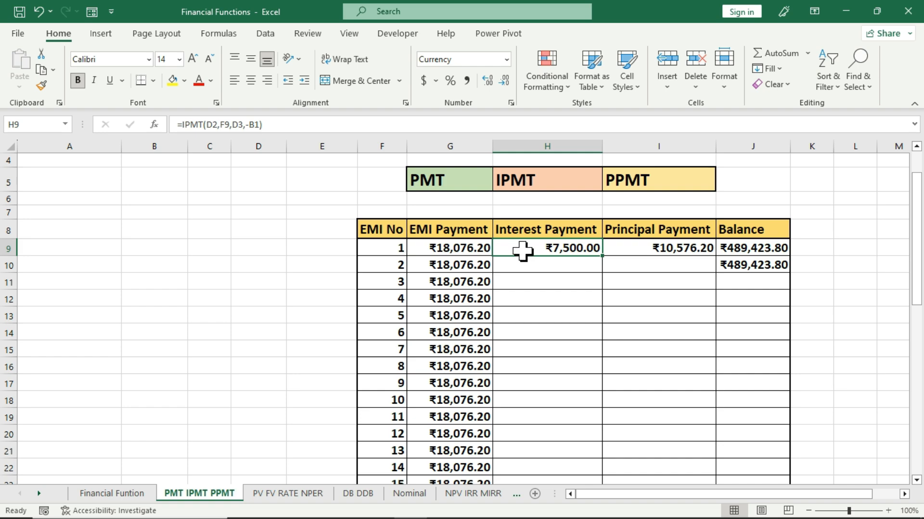
double_click(522, 251)
click(540, 249)
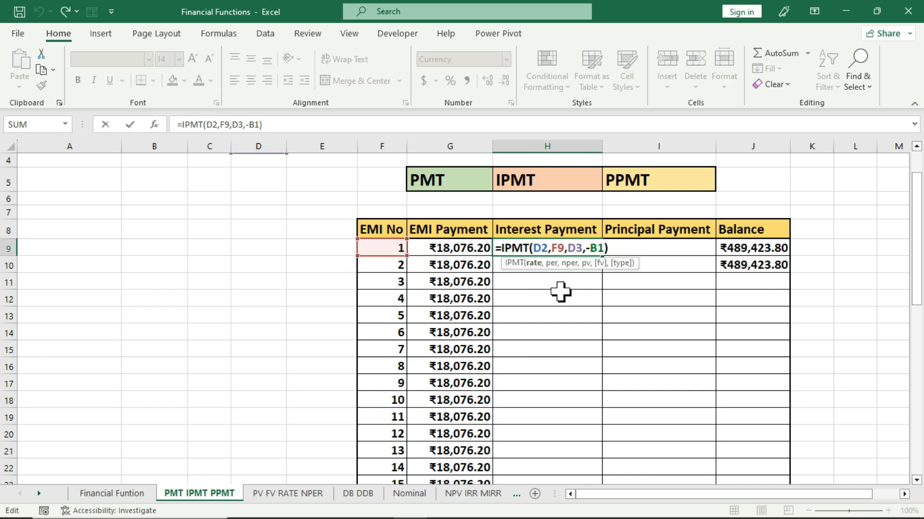
click(540, 249)
key(F4)
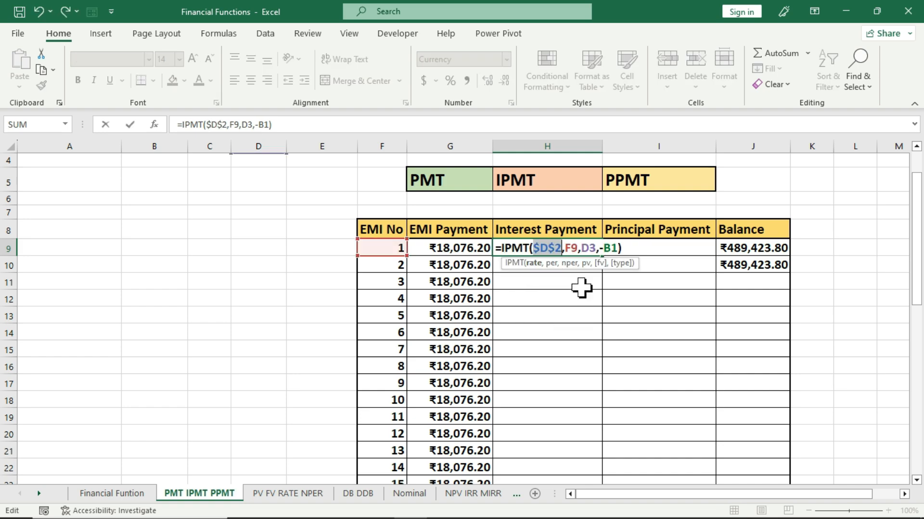
click(571, 247)
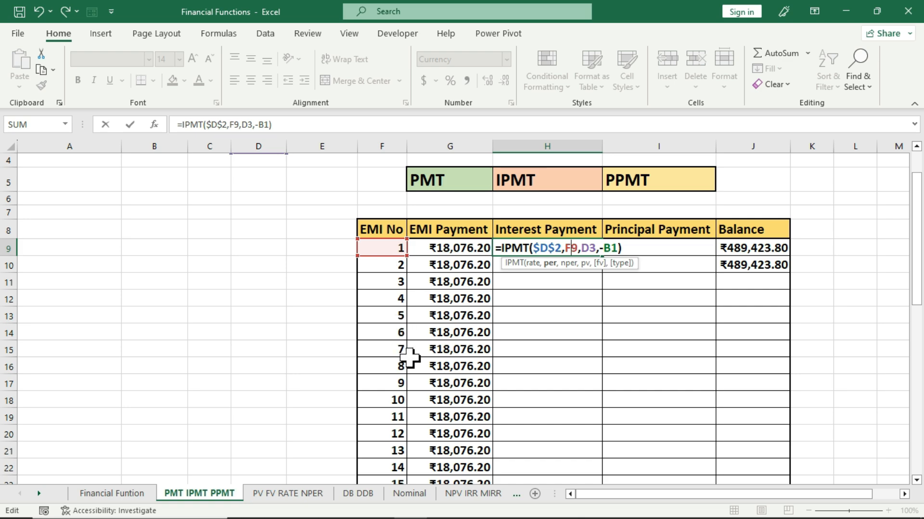
double_click(591, 248)
key(F4)
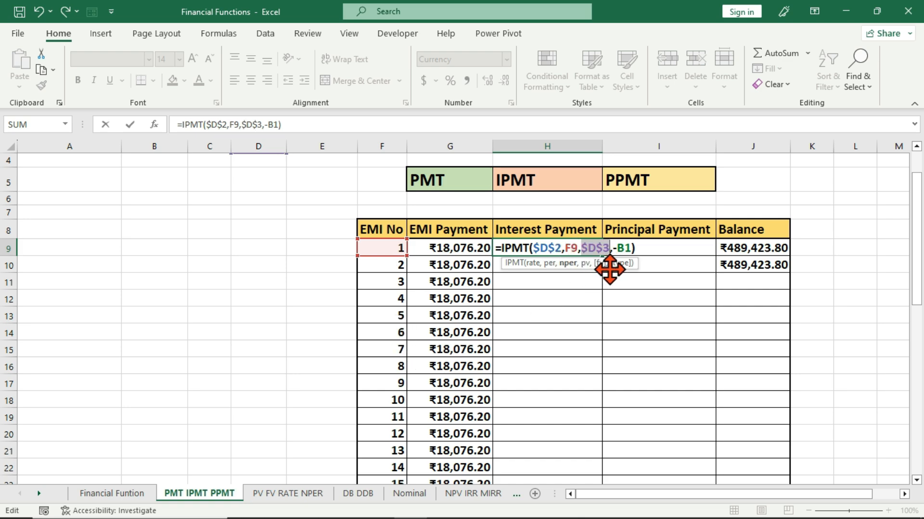
double_click(625, 248)
key(F4)
key(Return)
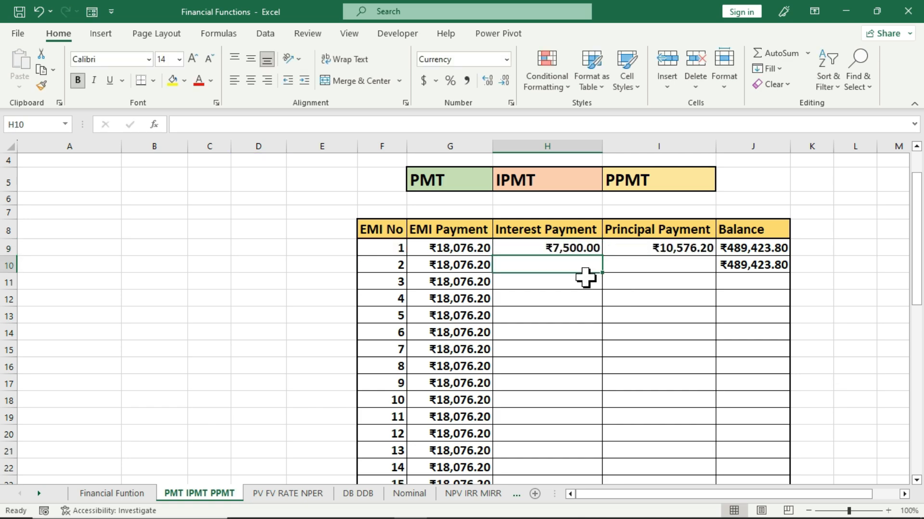
click(564, 245)
double_click(602, 256)
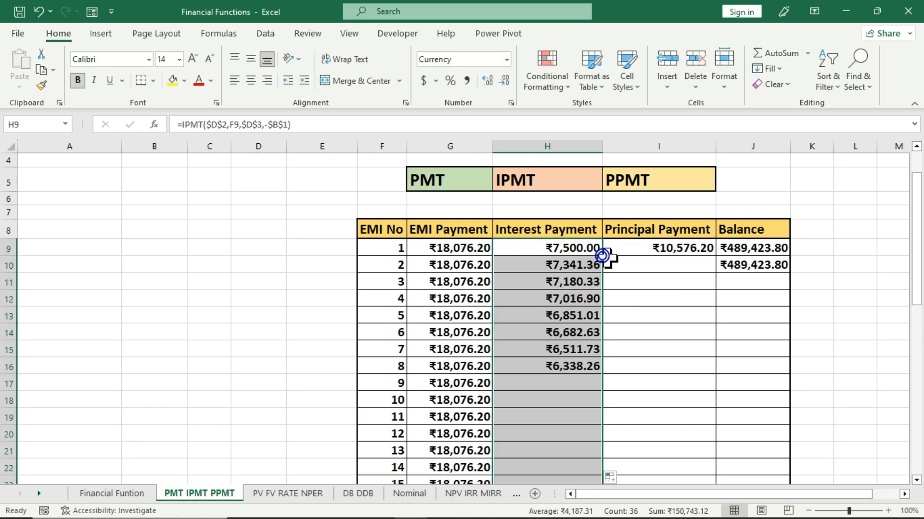
Change the principal formula in I9 to =PPMT($D$2,F9,$D$3,-$B$1) and fill it down through installment 36
click(650, 248)
double_click(650, 249)
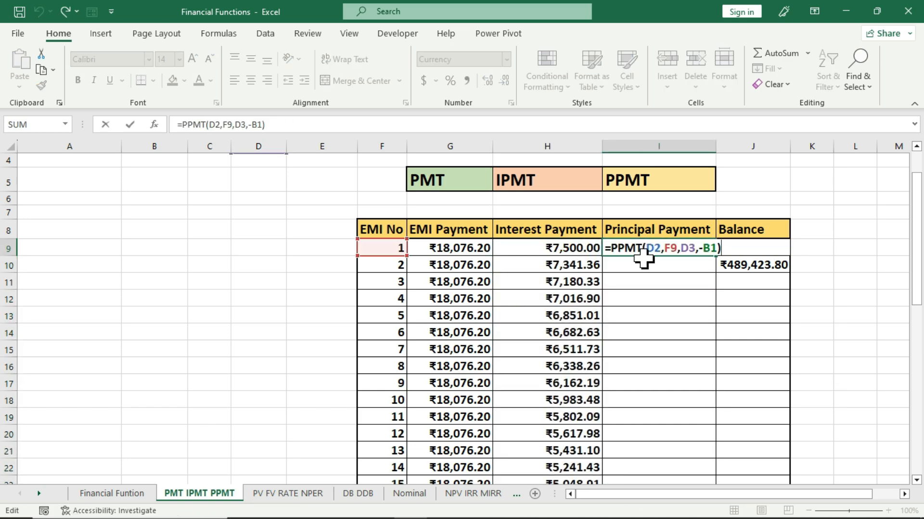
double_click(653, 249)
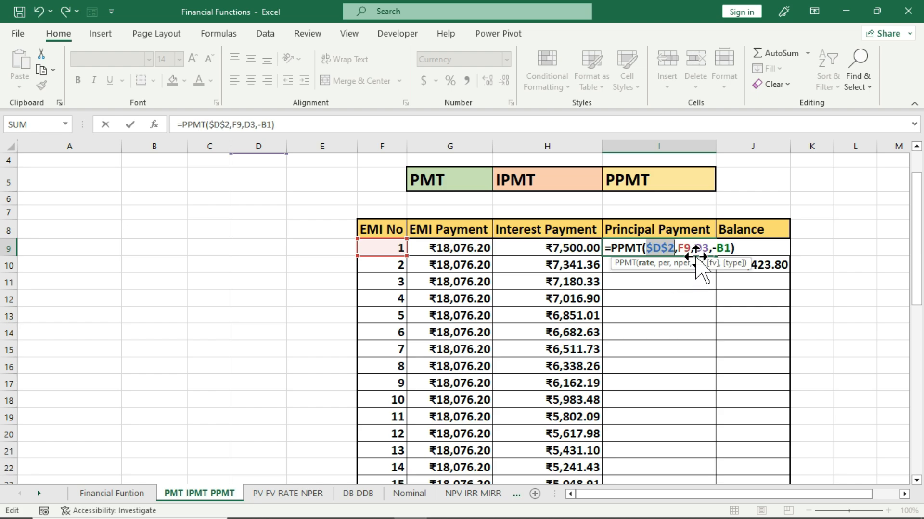
key(F4)
double_click(702, 248)
key(F4)
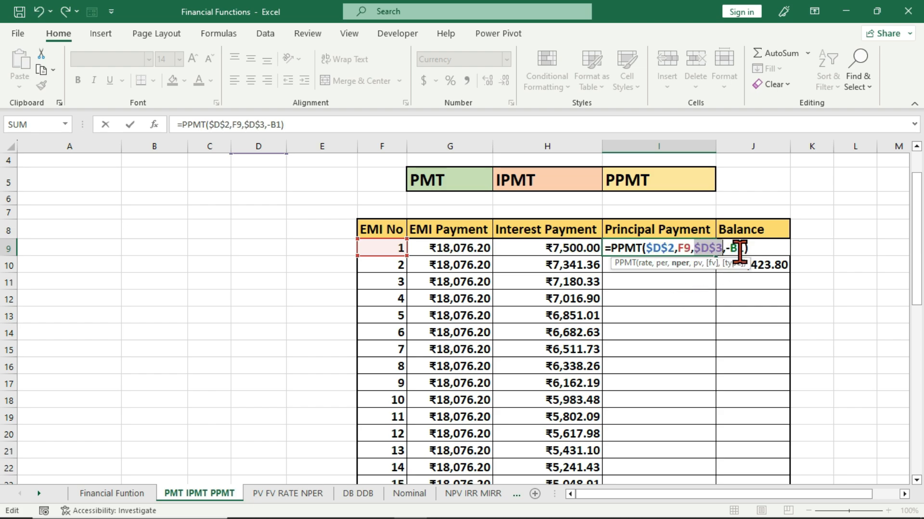
double_click(736, 248)
key(F4)
key(Return)
click(700, 248)
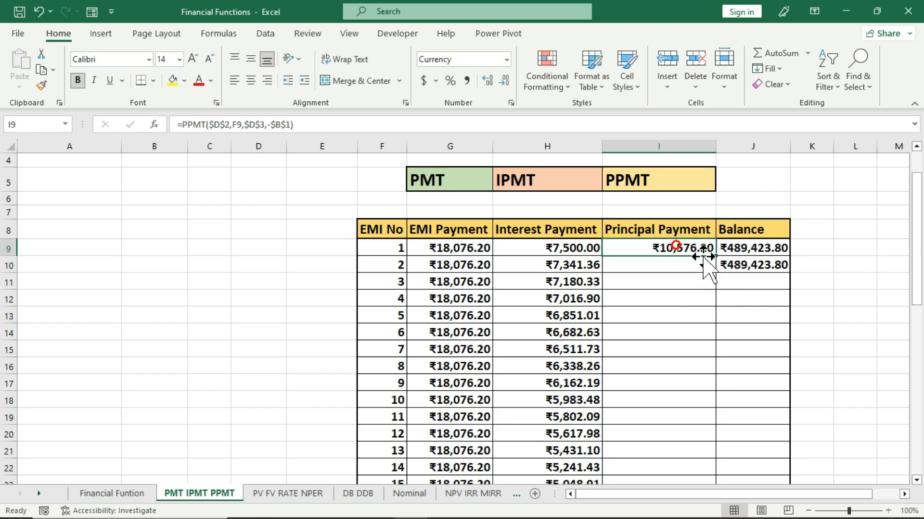
double_click(715, 256)
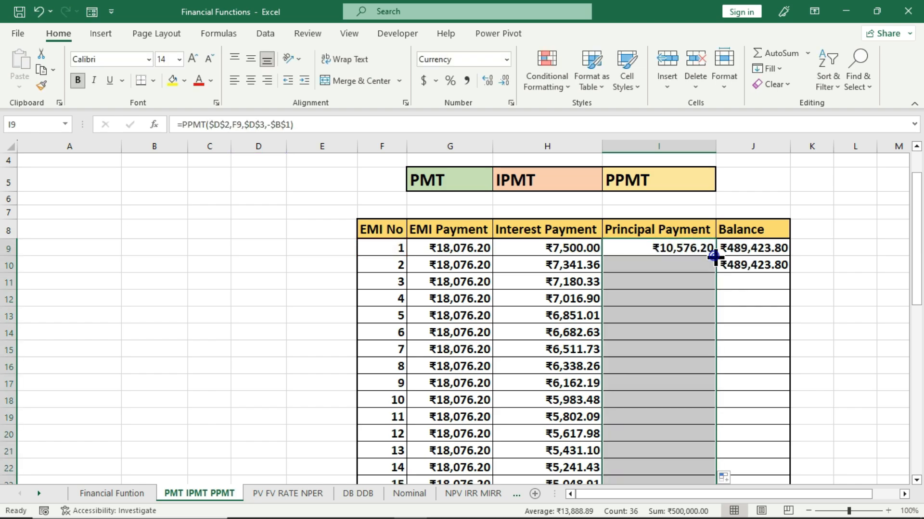
Fill the balance formula from J10 down through installment 36 in J44
click(754, 268)
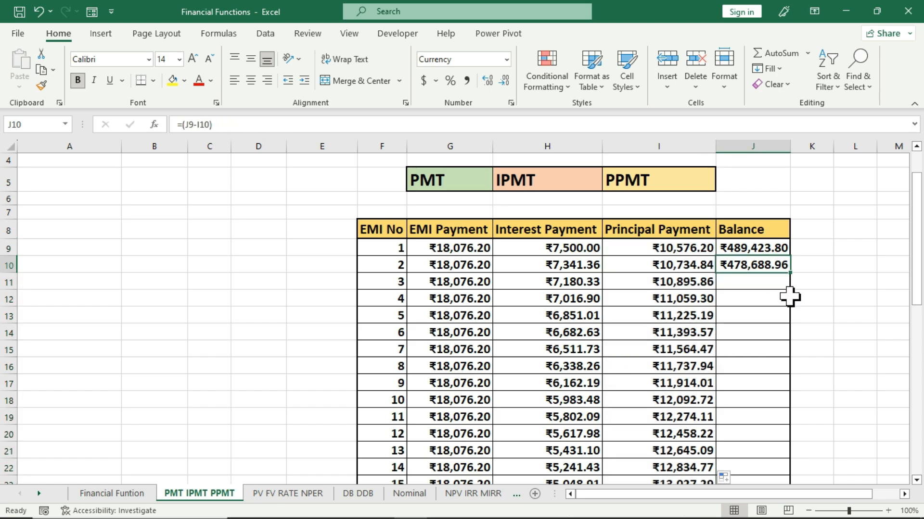
drag(790, 274, 772, 453)
click(747, 451)
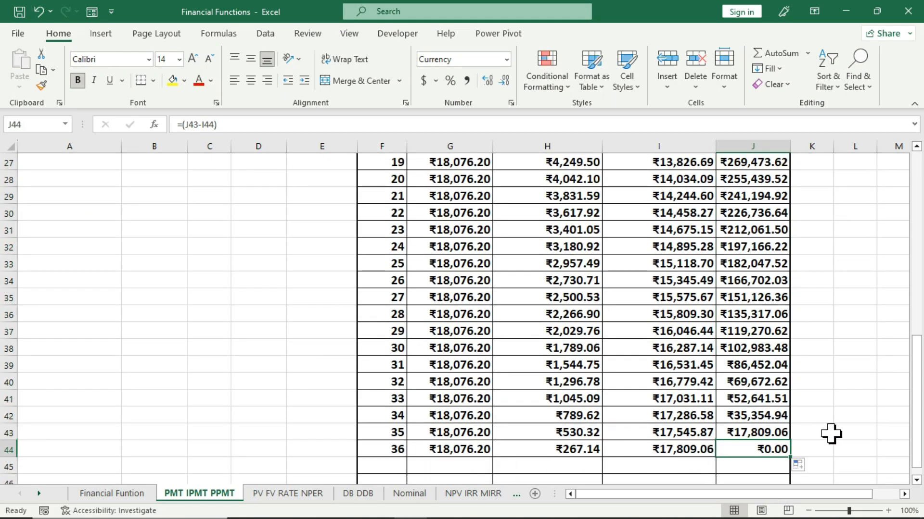
Review the installment schedule from the first to the last EMI, including the PMT, IPMT and PPMT headings
scroll(831, 433, down, 1)
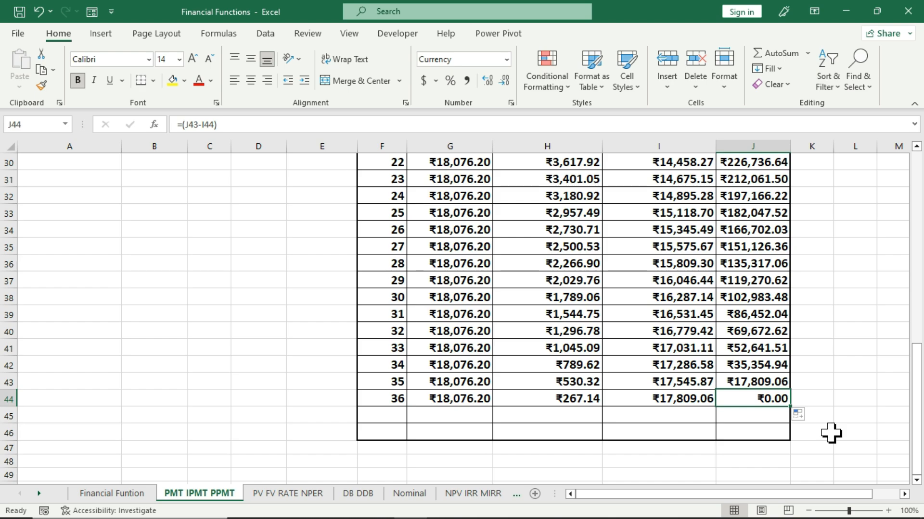
scroll(831, 433, up, 10)
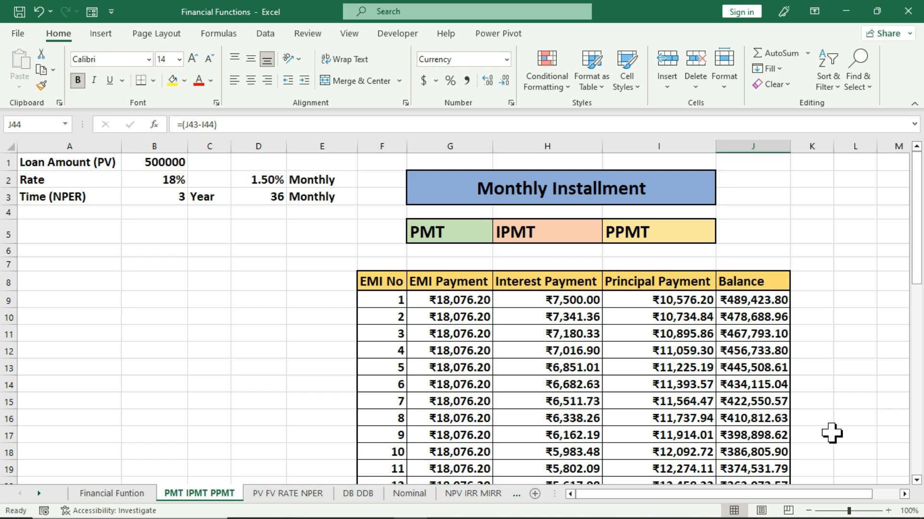
scroll(831, 434, down, 9)
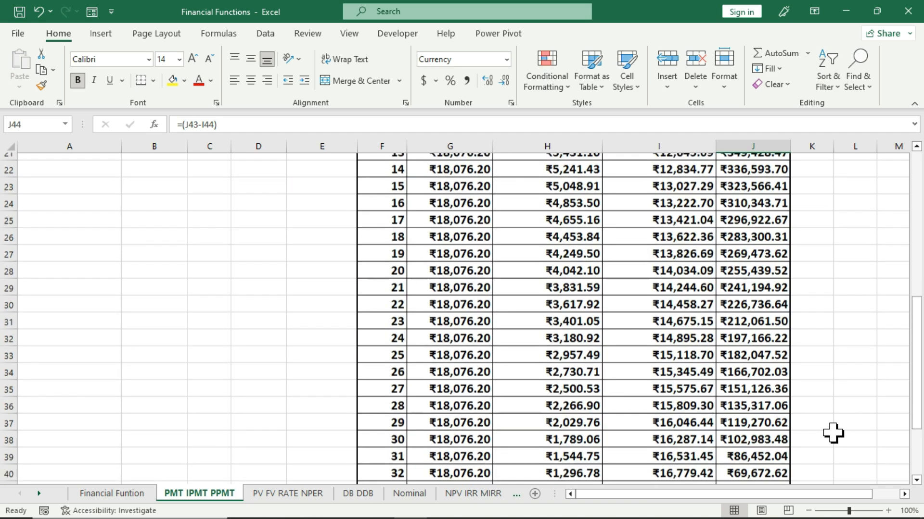
scroll(831, 434, up, 9)
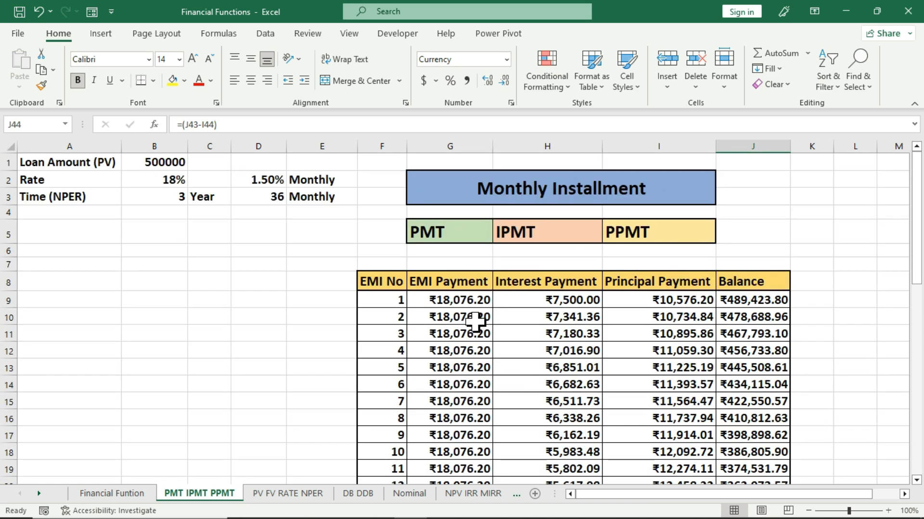
click(450, 239)
click(508, 236)
click(639, 233)
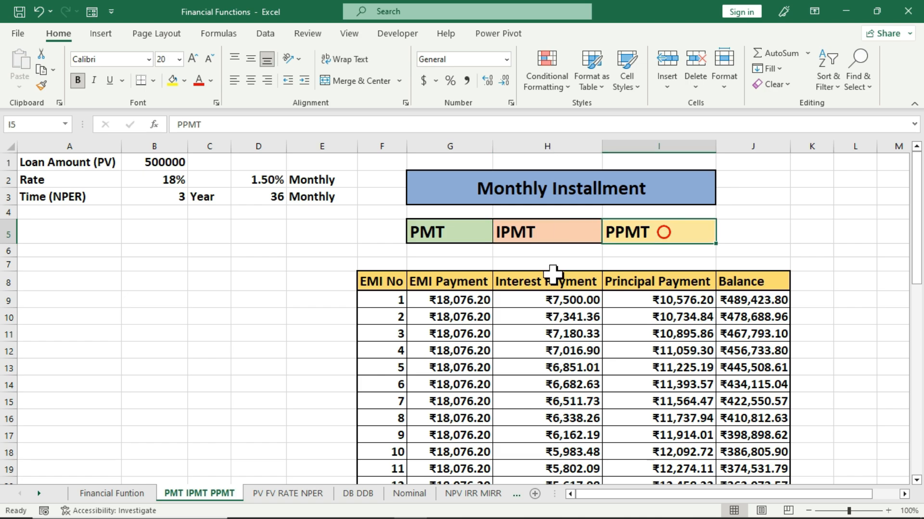
click(455, 354)
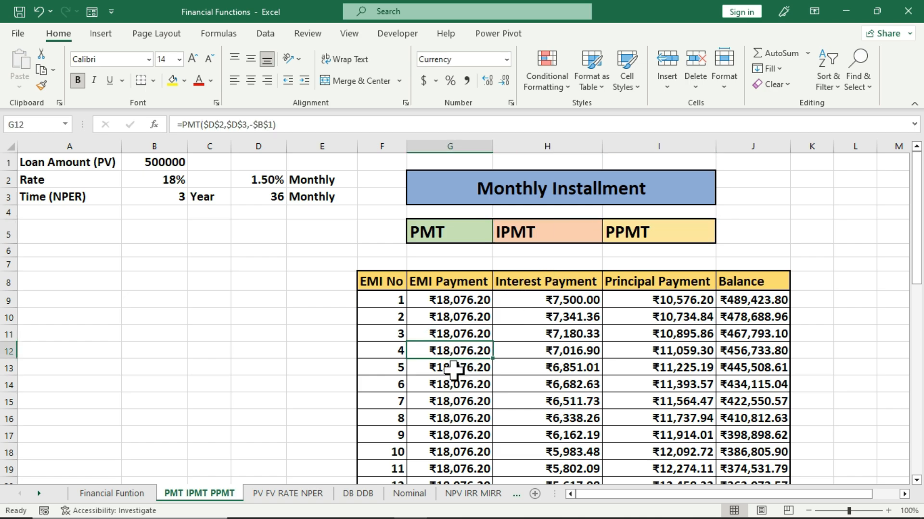
click(329, 270)
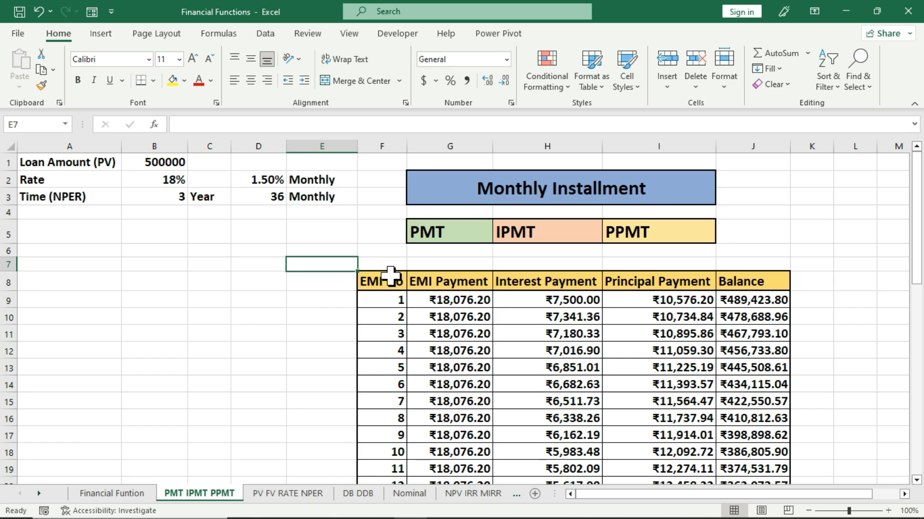
Open the PV FV RATE NPER sheet and review the loan amount, rate and time inputs in B1:B3 for the FV calculation
click(301, 494)
click(313, 341)
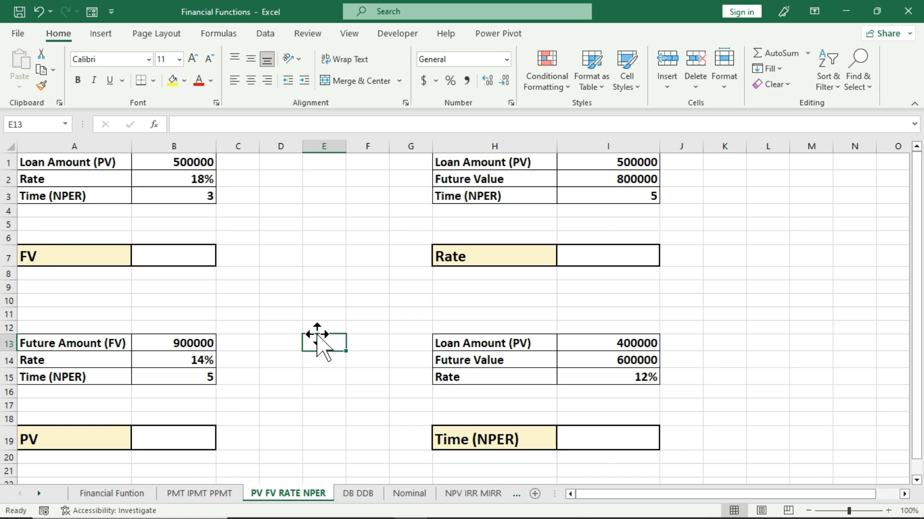
click(186, 161)
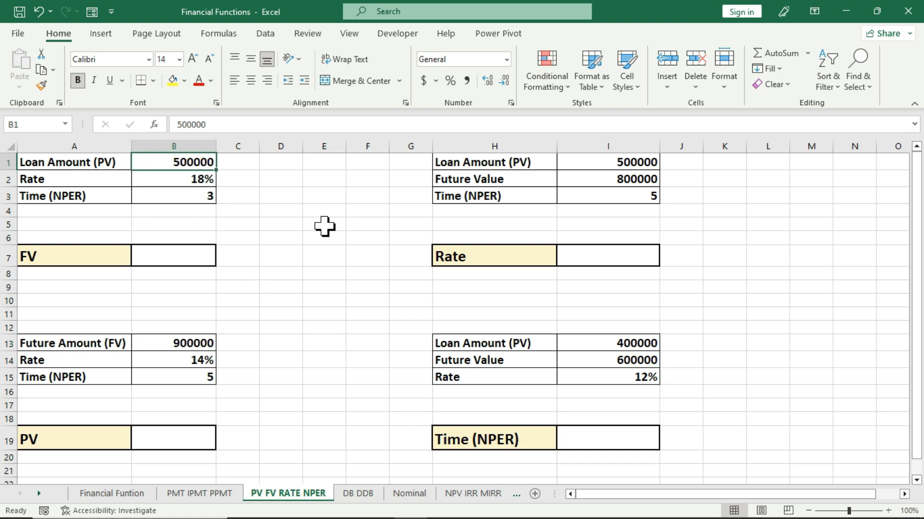
click(200, 178)
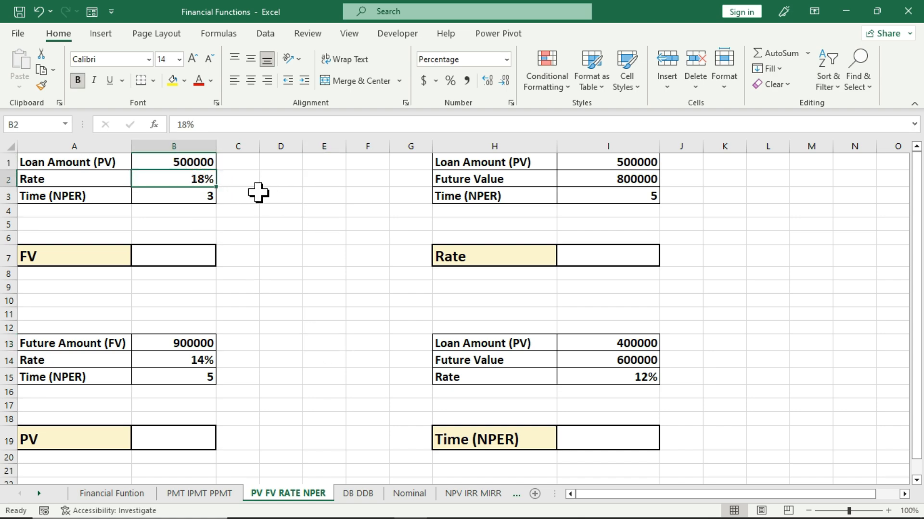
click(213, 197)
text(3)
key(ctrl+Return)
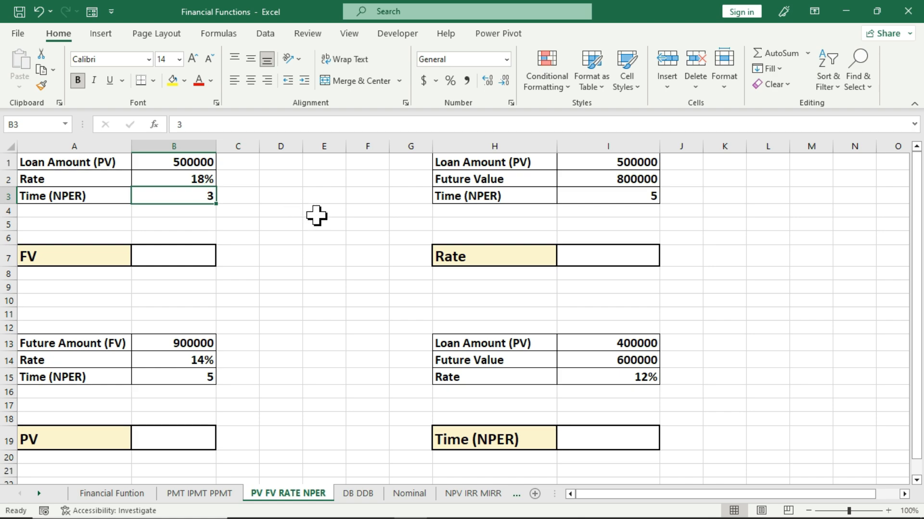
click(192, 255)
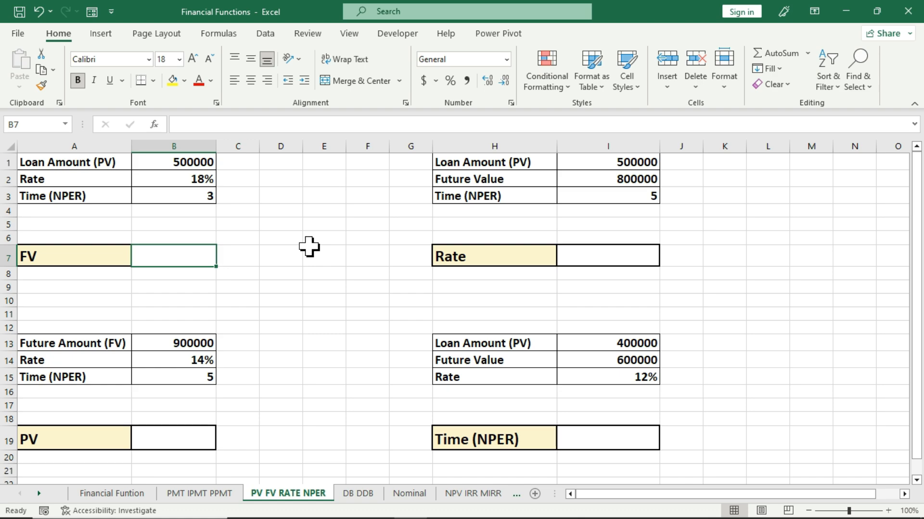
click(210, 163)
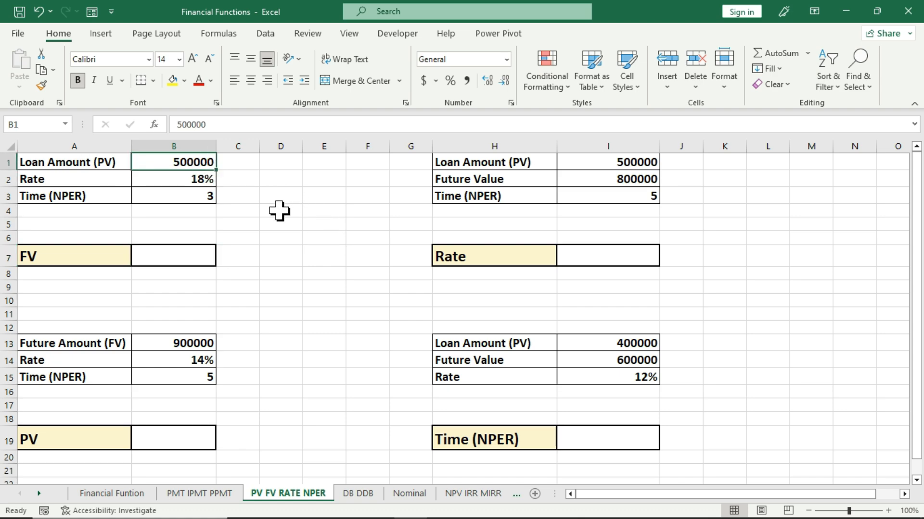
click(155, 182)
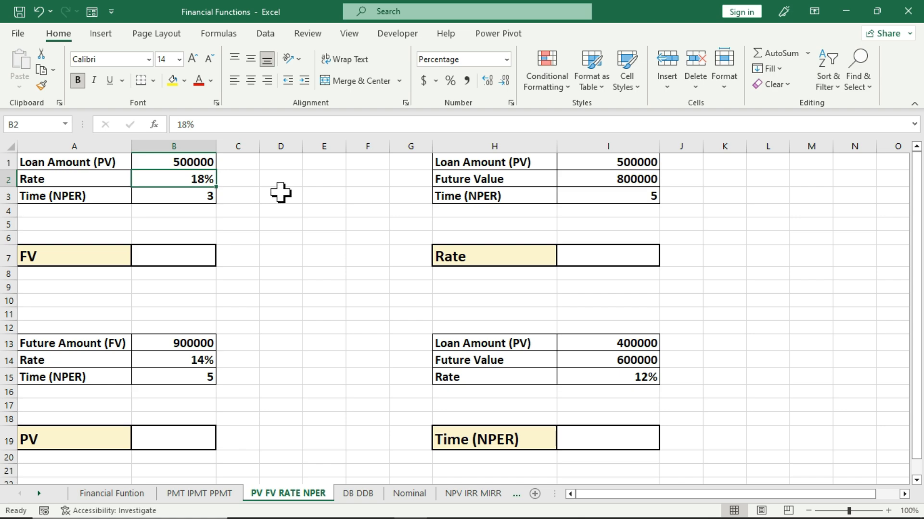
click(192, 192)
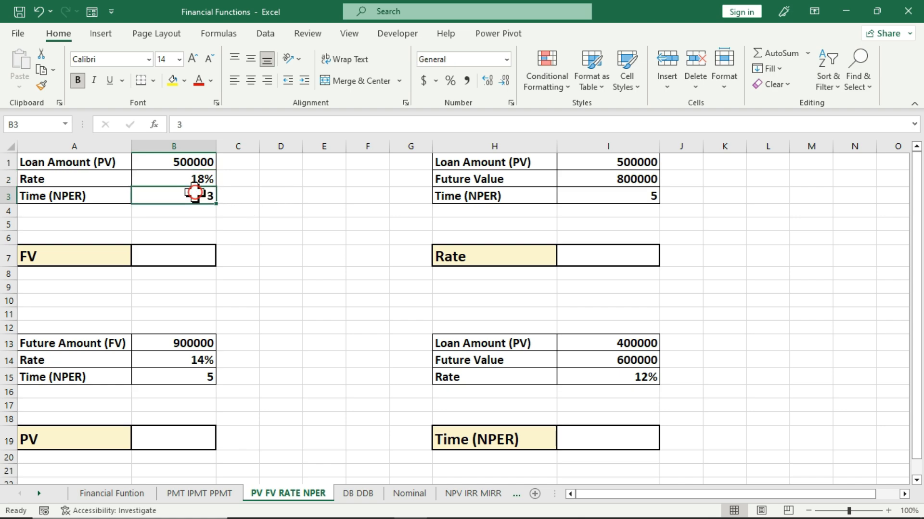
Calculate the future value in B7 with =FV(B2,B3,,-B1), leaving the payment argument empty
click(177, 257)
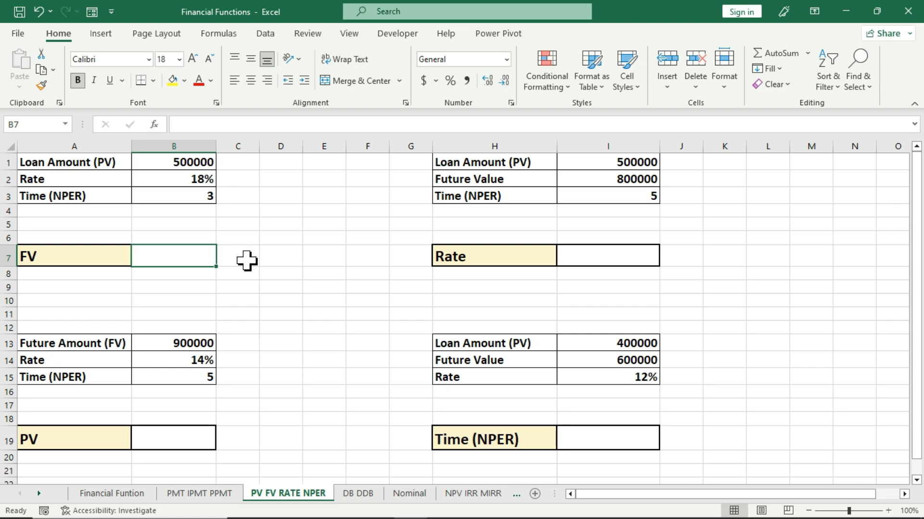
text(=fv)
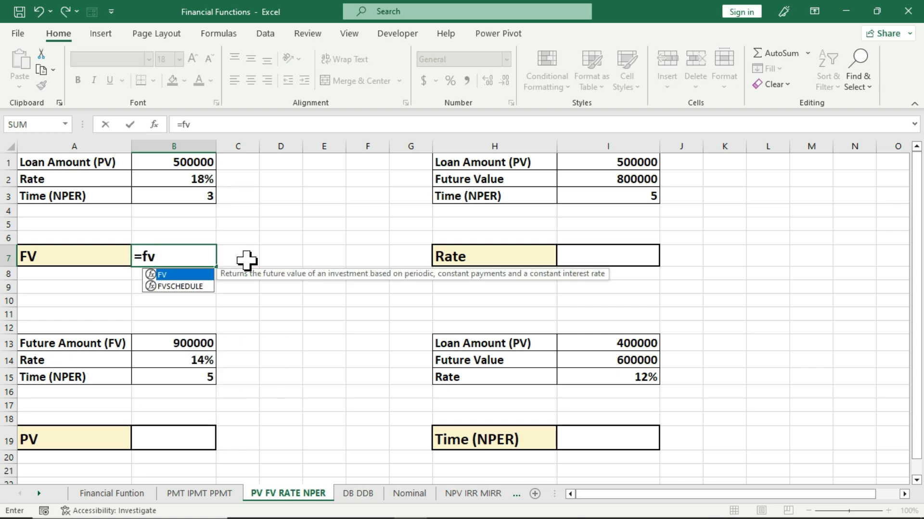
key(Tab)
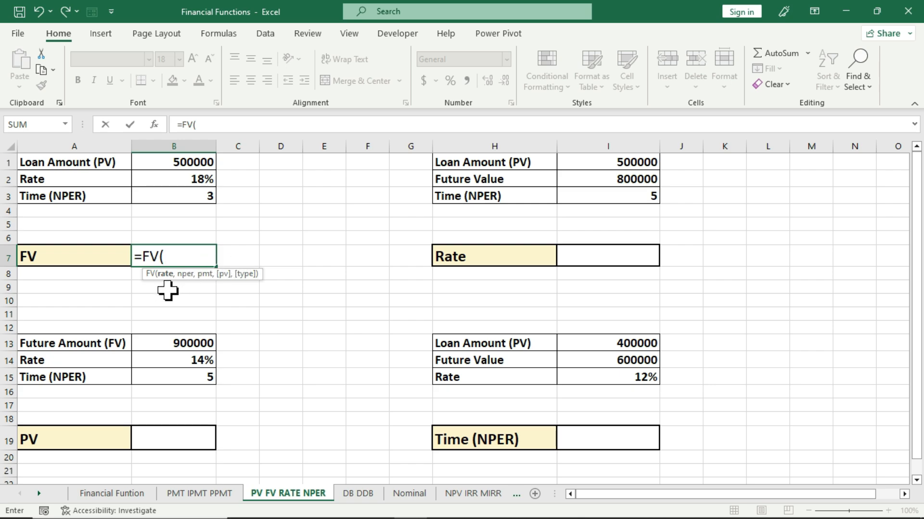
click(169, 181)
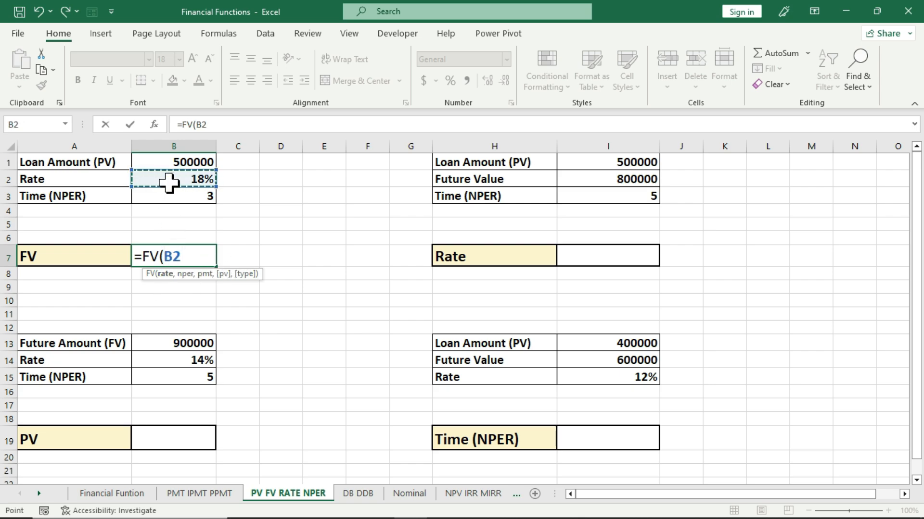
text(,)
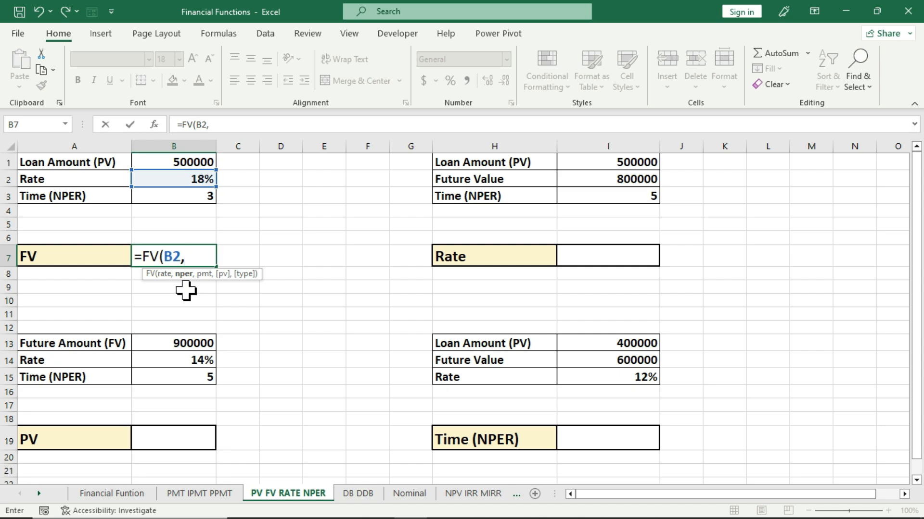
click(177, 200)
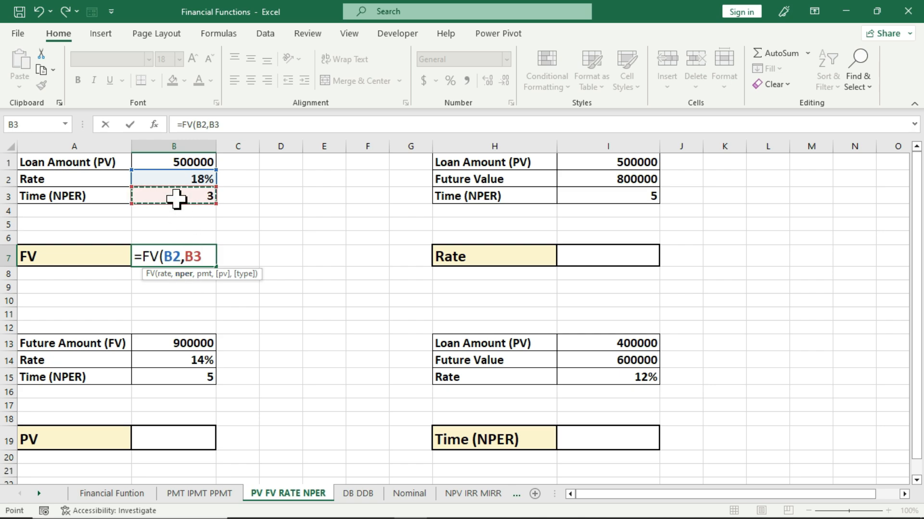
text(,)
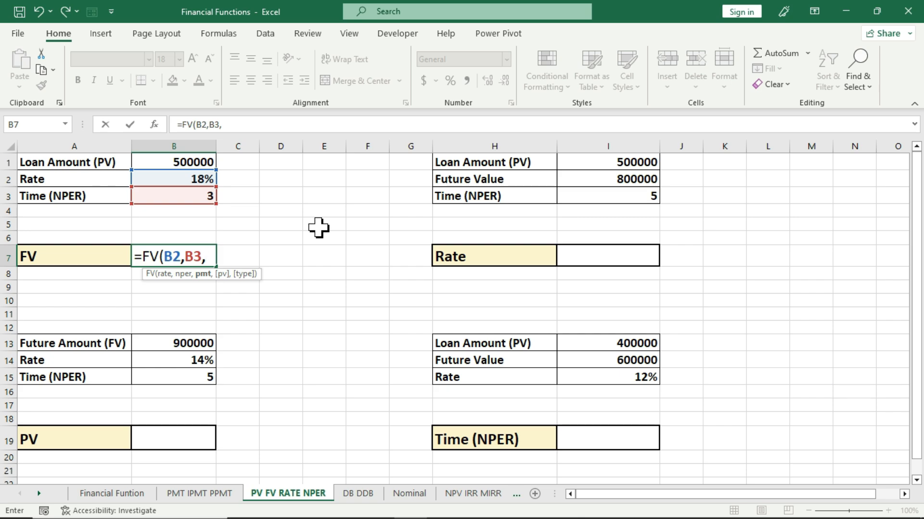
text(,)
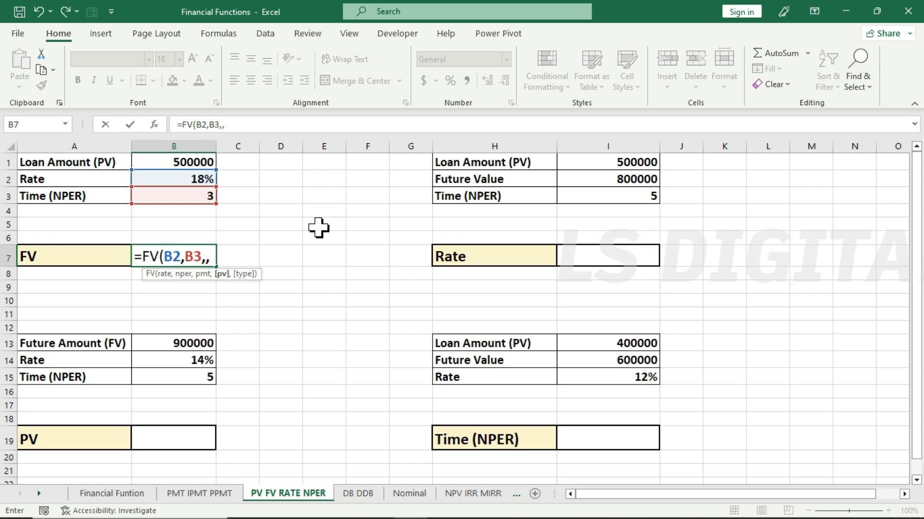
text(-)
click(184, 162)
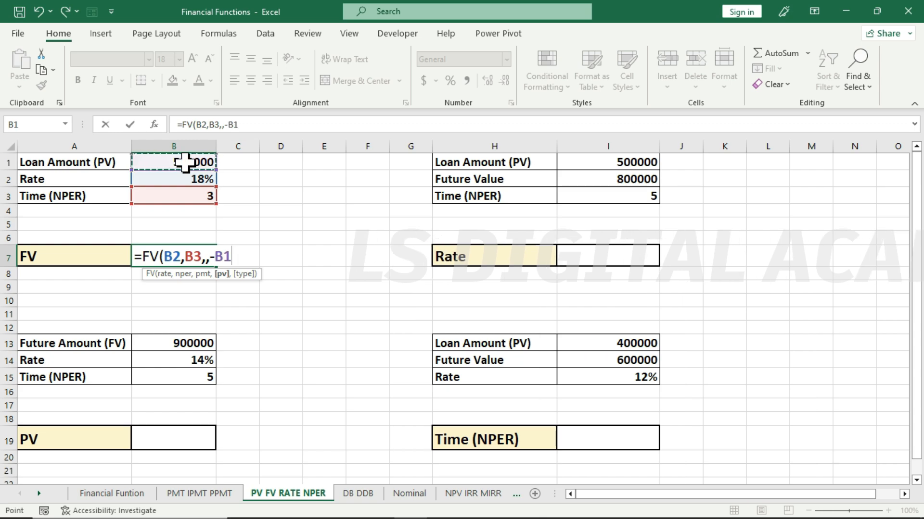
key(Return)
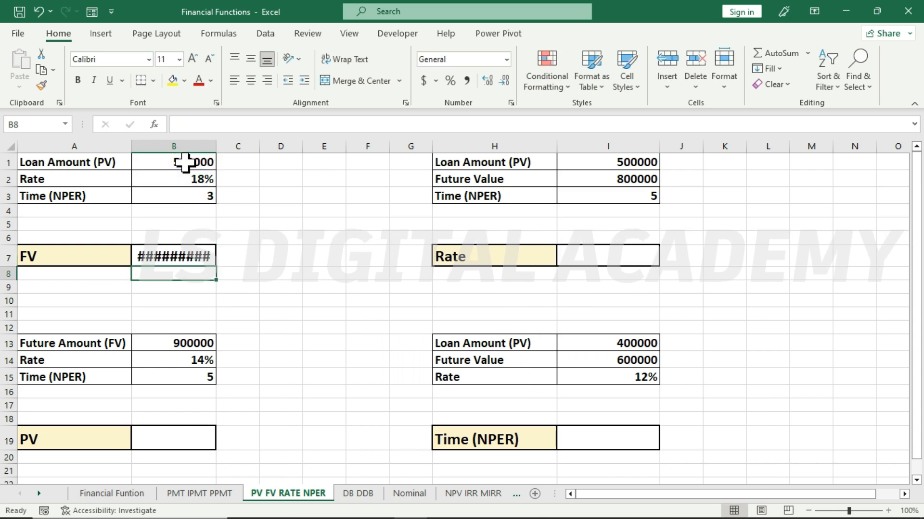
Widen column B to fit the future value and set the number format of B7 to General
click(181, 247)
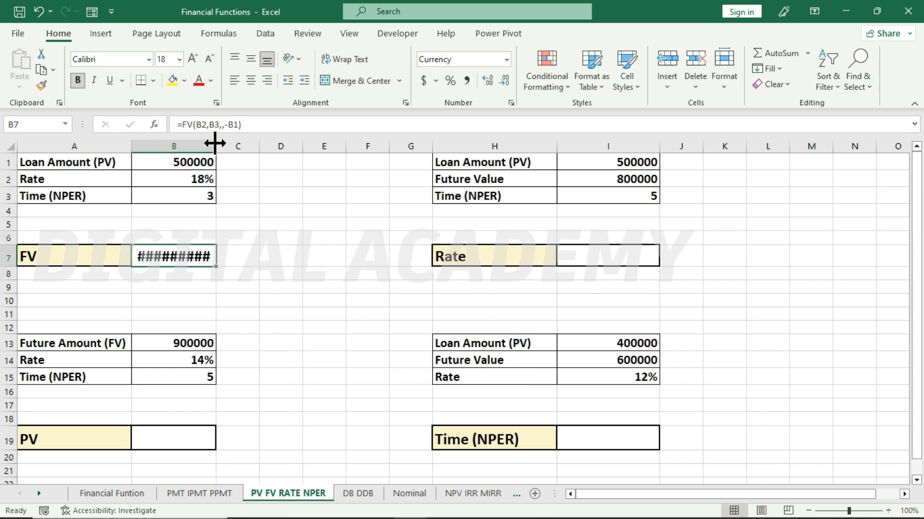
drag(216, 143, 228, 144)
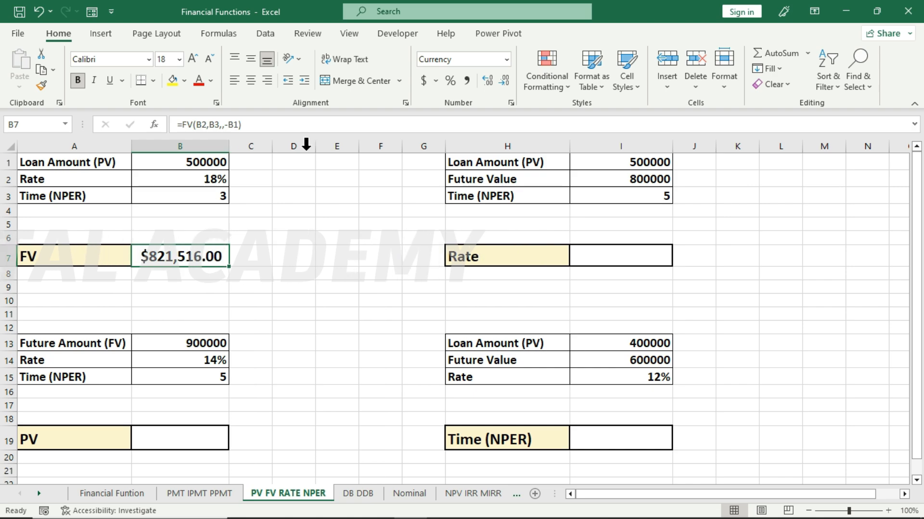
click(507, 60)
click(500, 80)
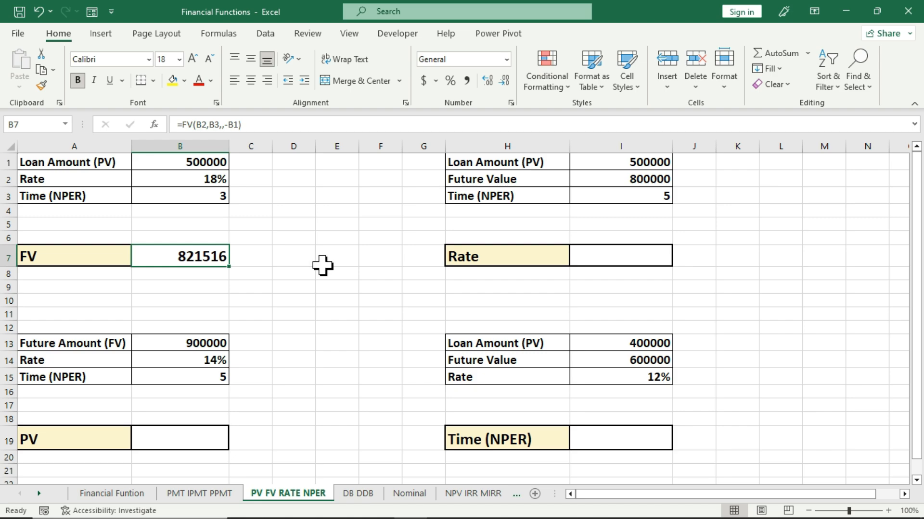
Calculate the total interest in D6 with =B7-B1 and clear that cell again
click(303, 239)
text(=)
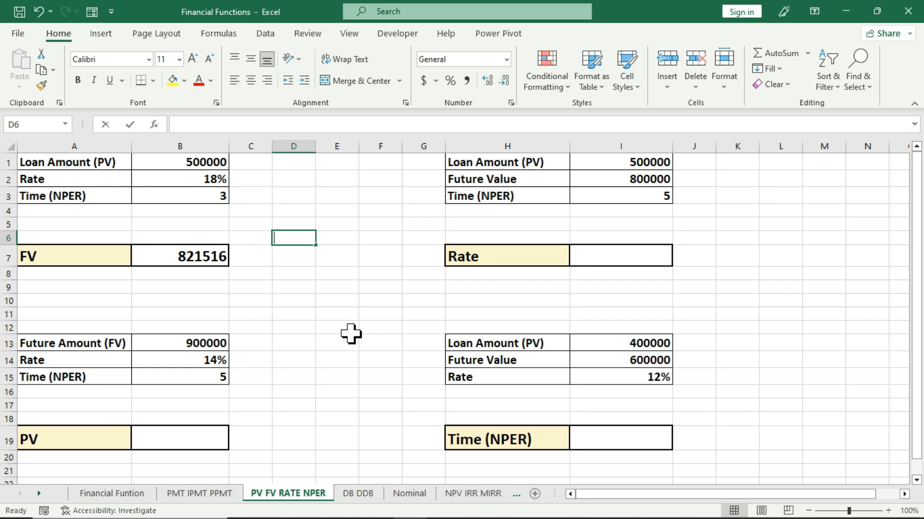
click(202, 248)
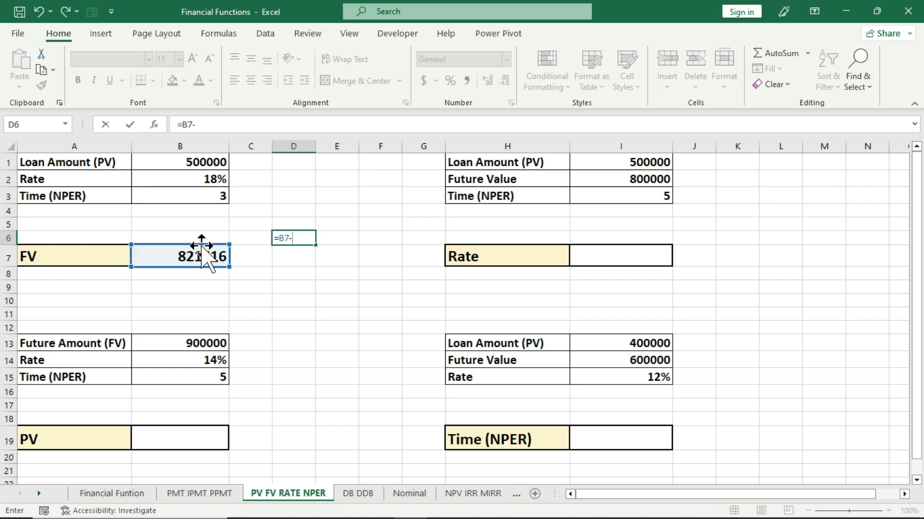
text(-)
click(179, 165)
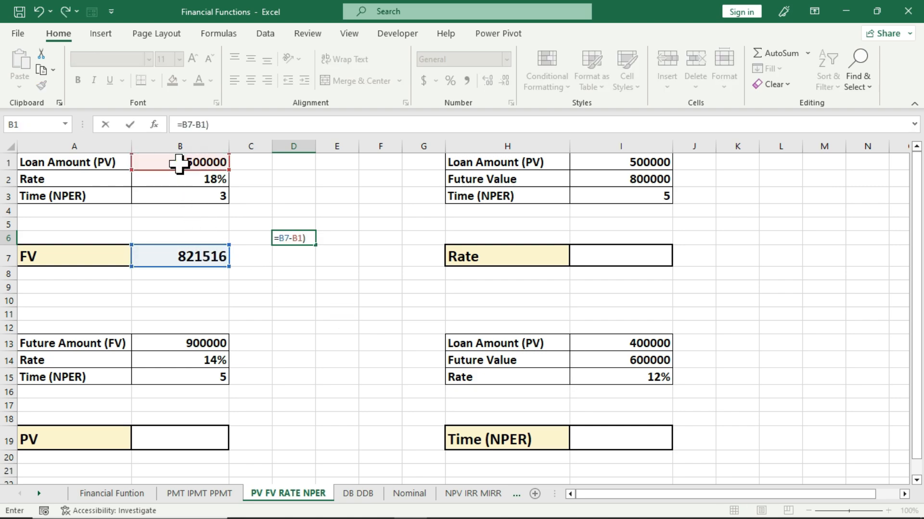
key(Return)
key(Return)
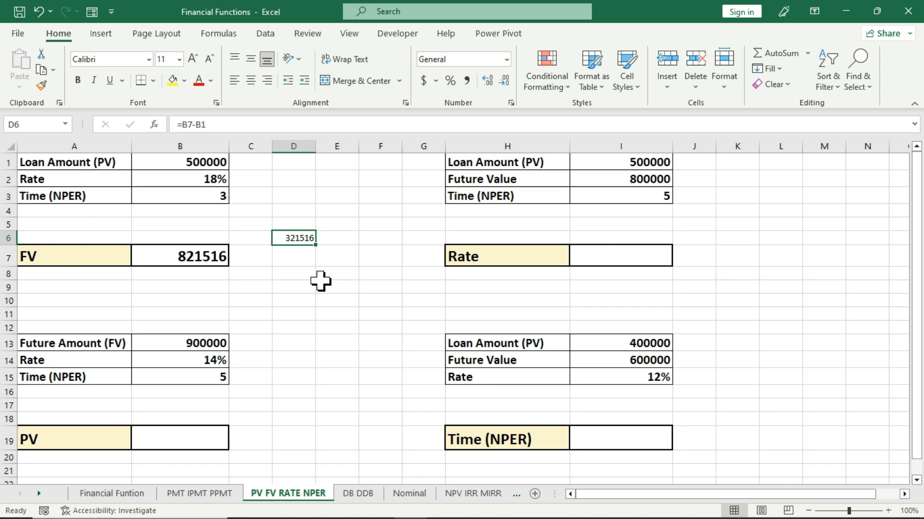
key(Delete)
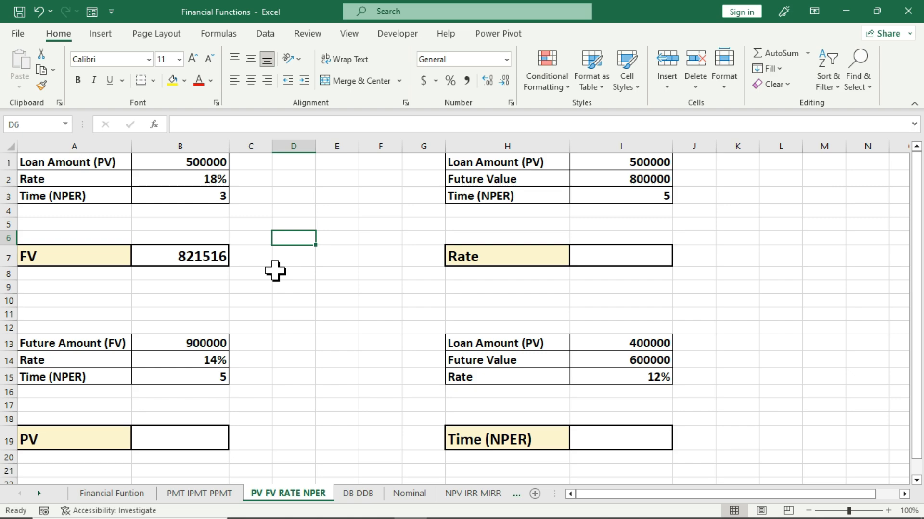
Examine the future amount and rate in B13:B14 and the empty PV result cell B19
click(183, 437)
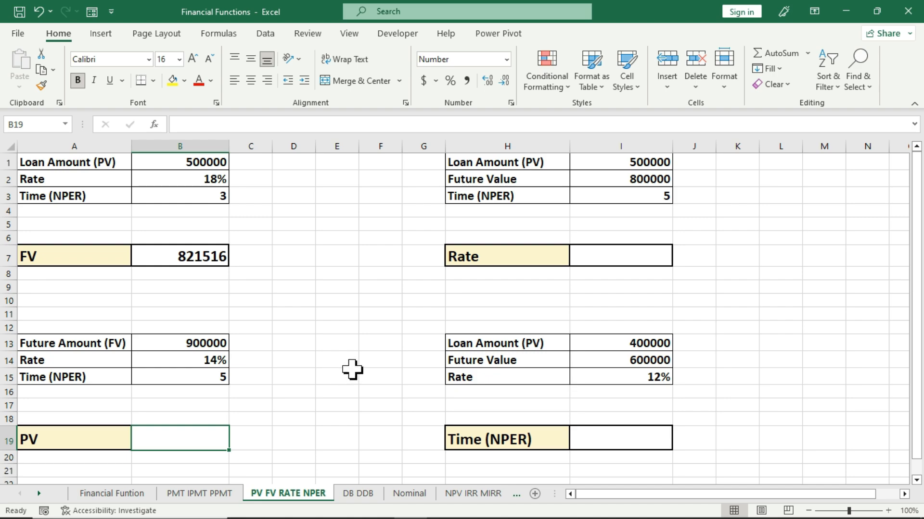
click(207, 340)
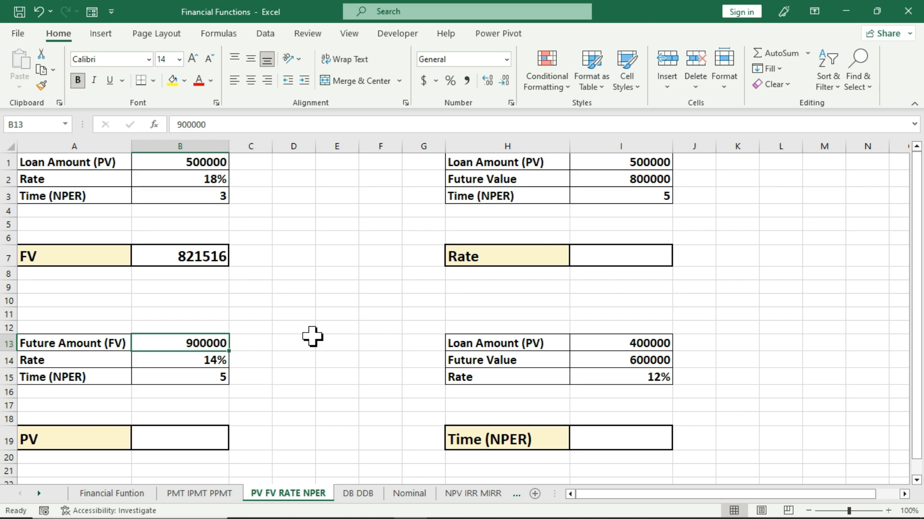
click(186, 435)
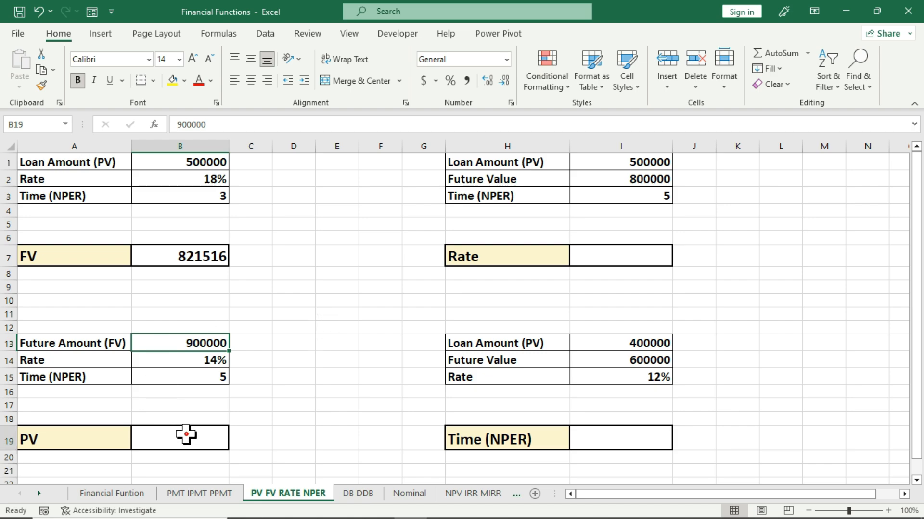
click(186, 362)
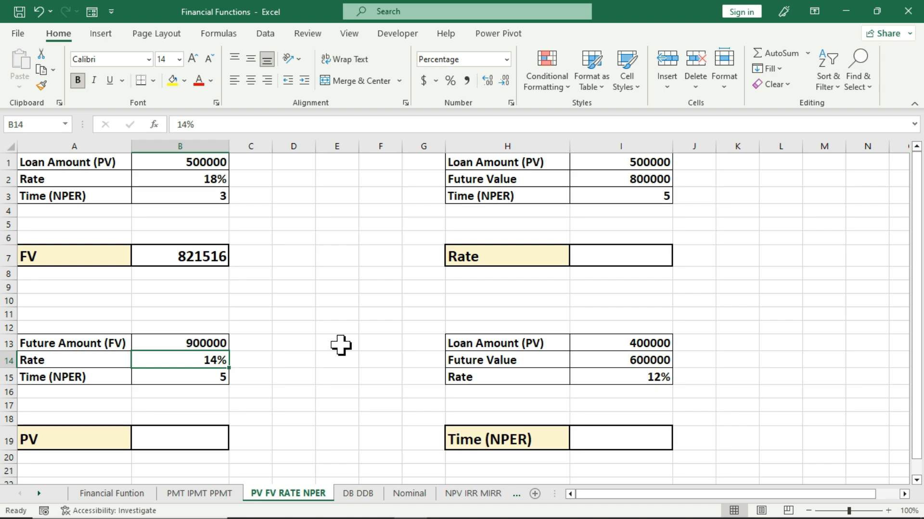
click(149, 436)
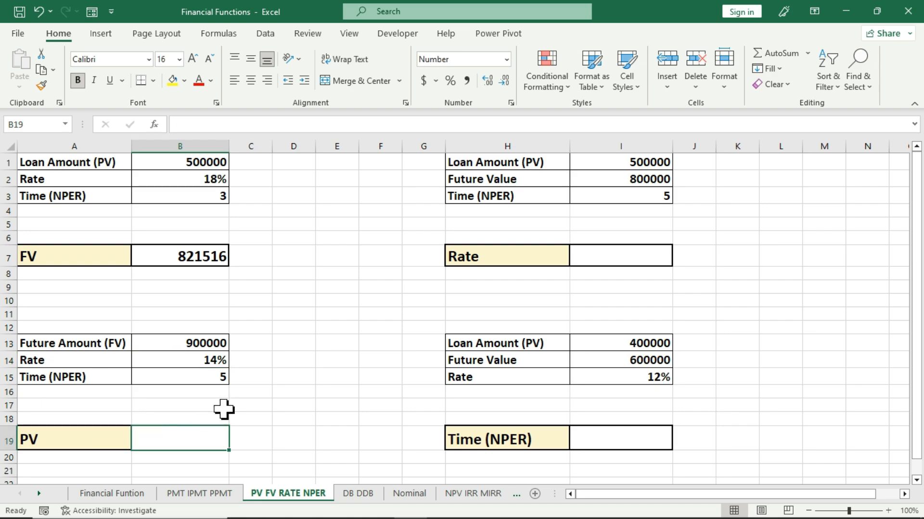
click(196, 342)
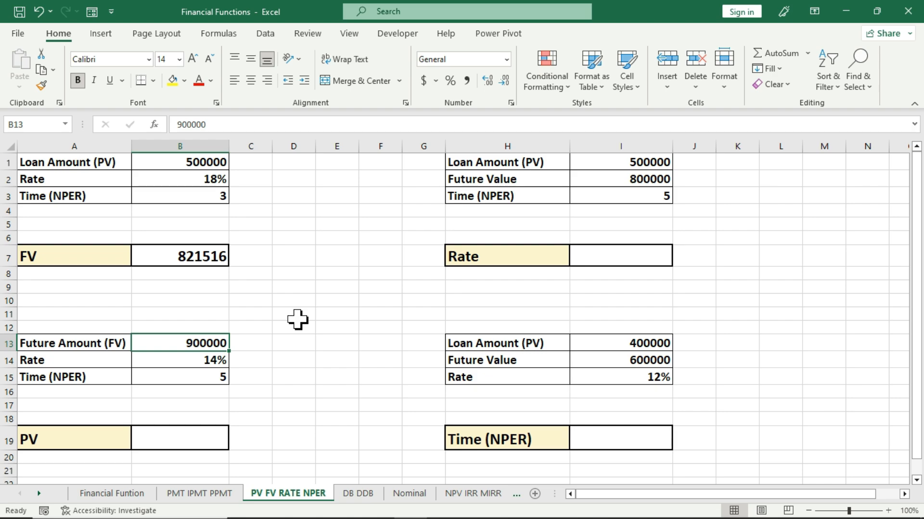
Calculate the present value in B19 with =PV(B14,B15,,-B13), leaving the payment argument empty
click(181, 432)
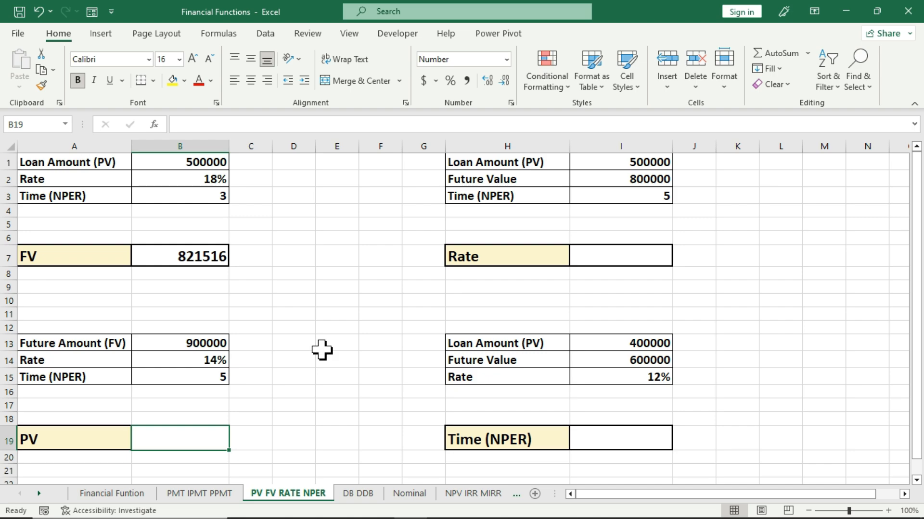
text(=pv)
key(Tab)
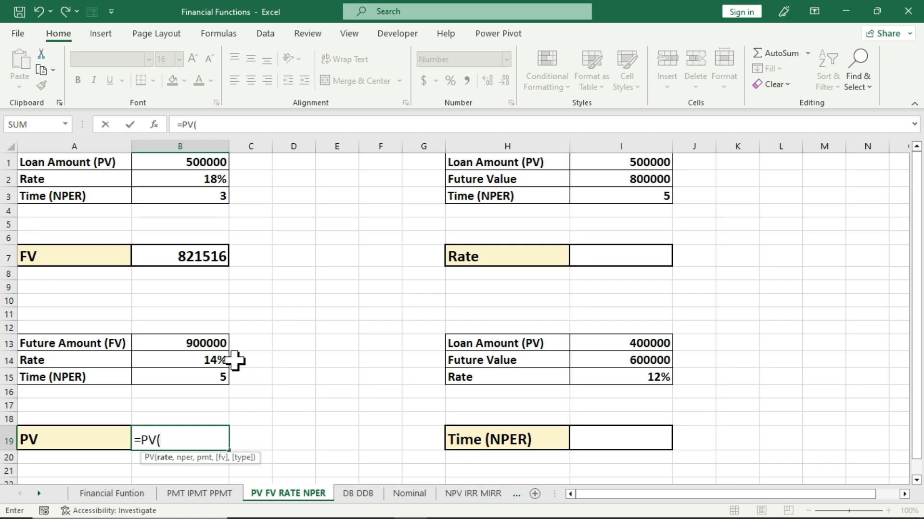
click(207, 361)
text(,)
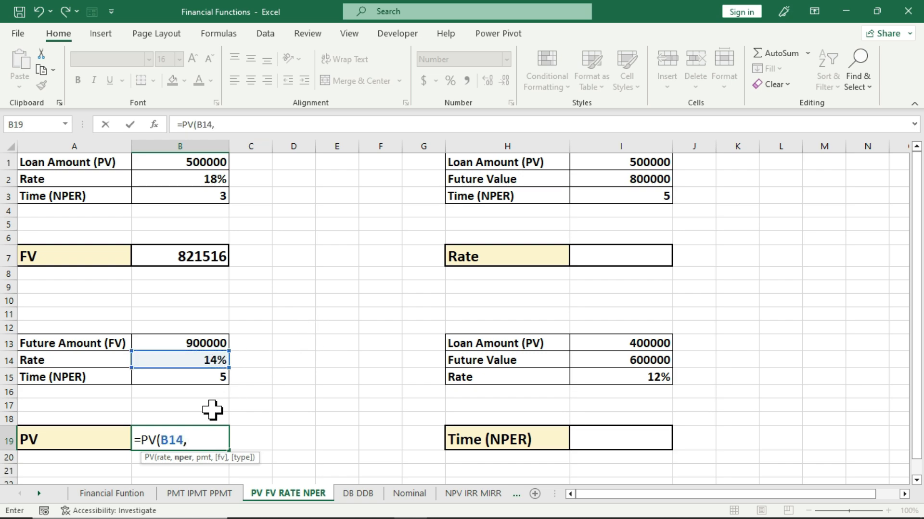
click(183, 377)
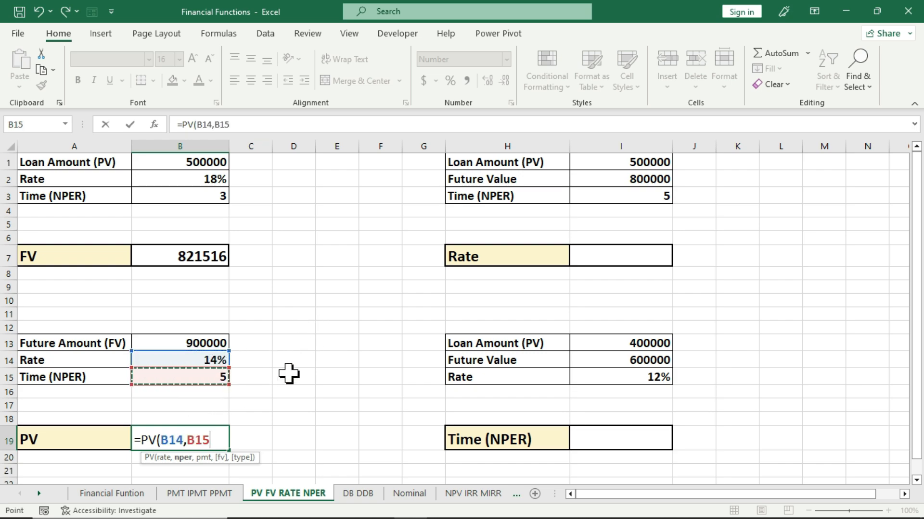
text(,)
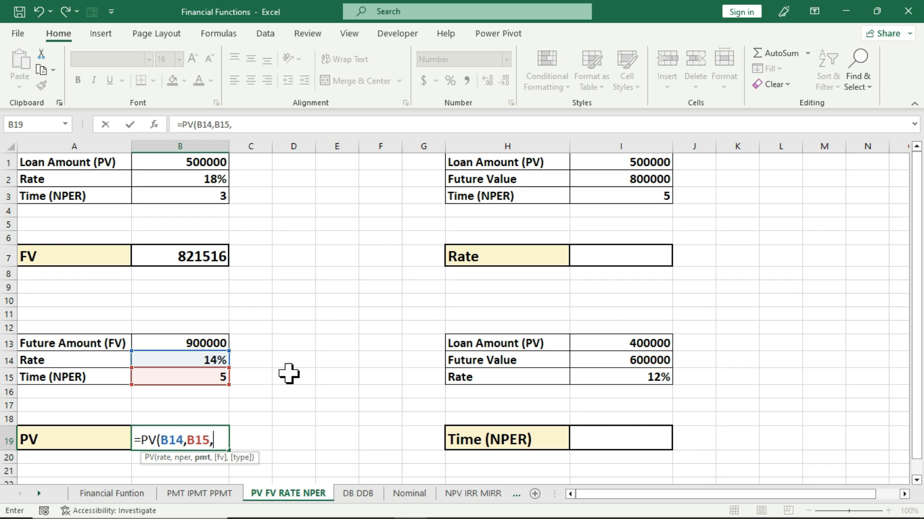
text(,-)
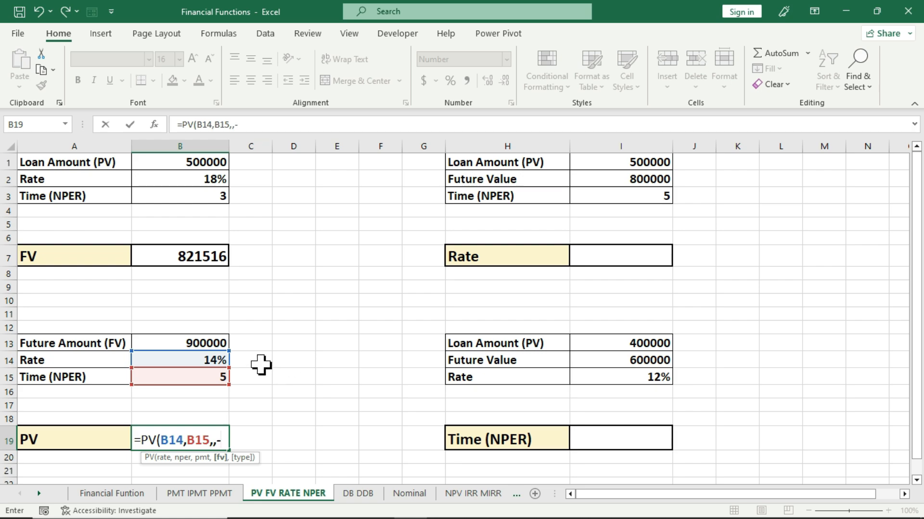
click(185, 344)
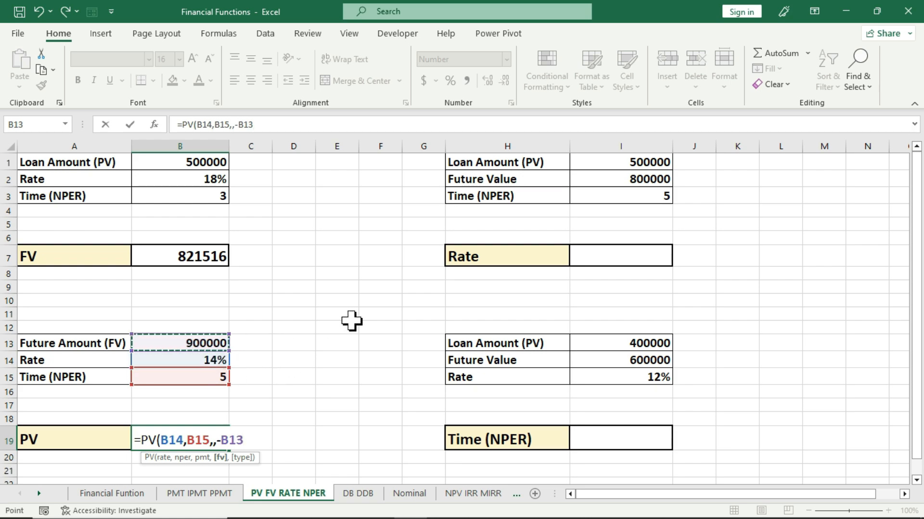
text())
key(Return)
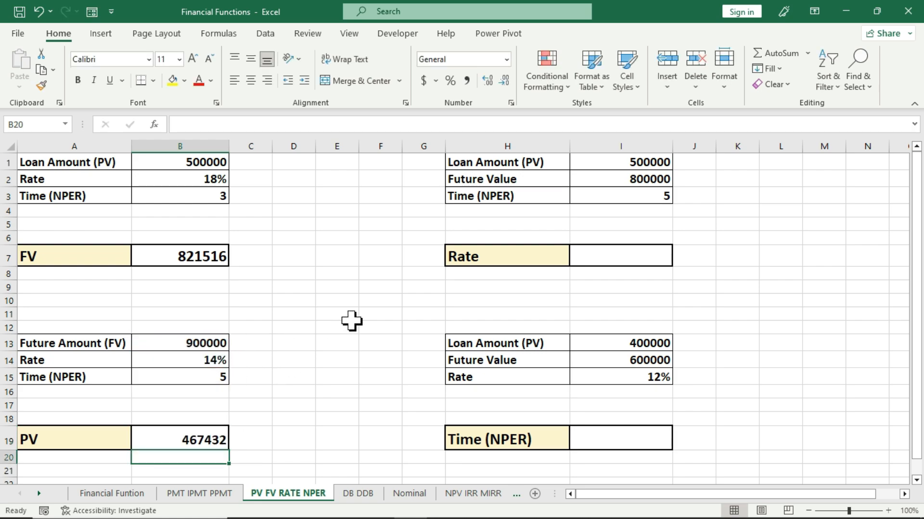
click(202, 436)
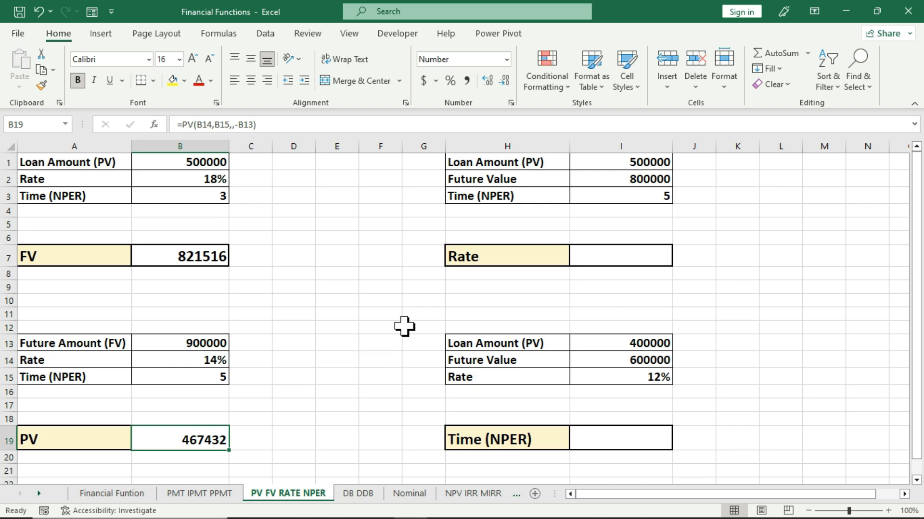
Examine the loan amount, future value and time in I1:I3 and the empty Rate result cell I7
click(594, 260)
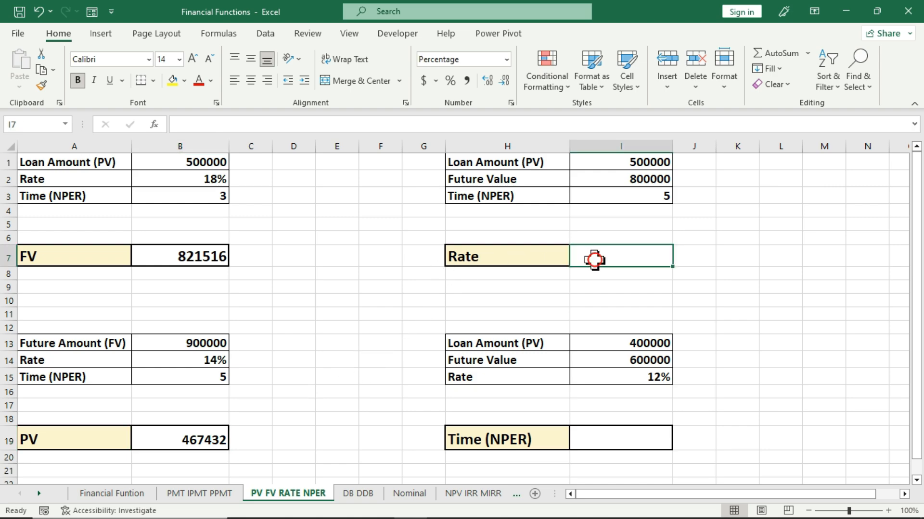
click(508, 161)
click(621, 164)
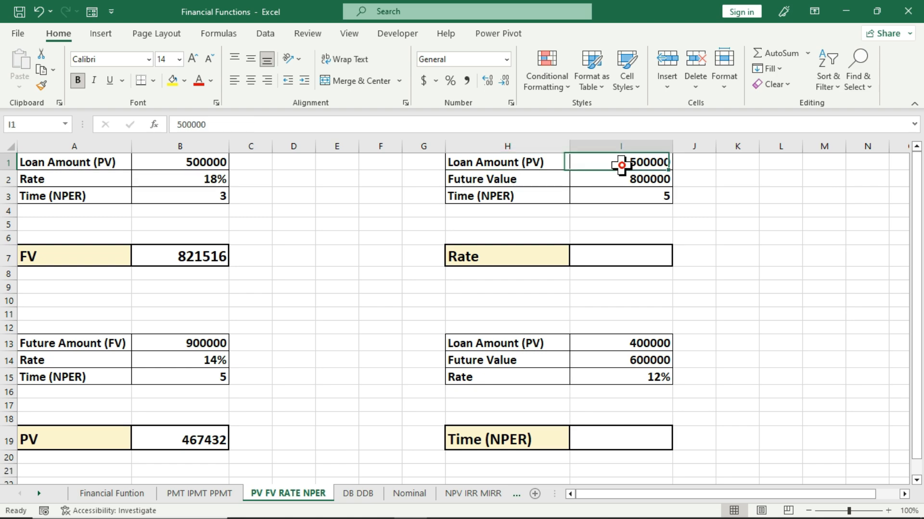
click(490, 181)
click(624, 177)
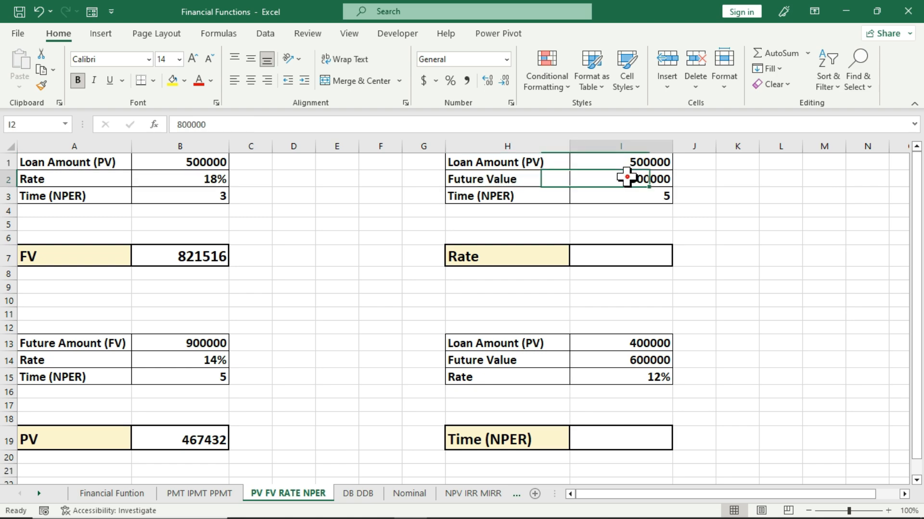
click(624, 190)
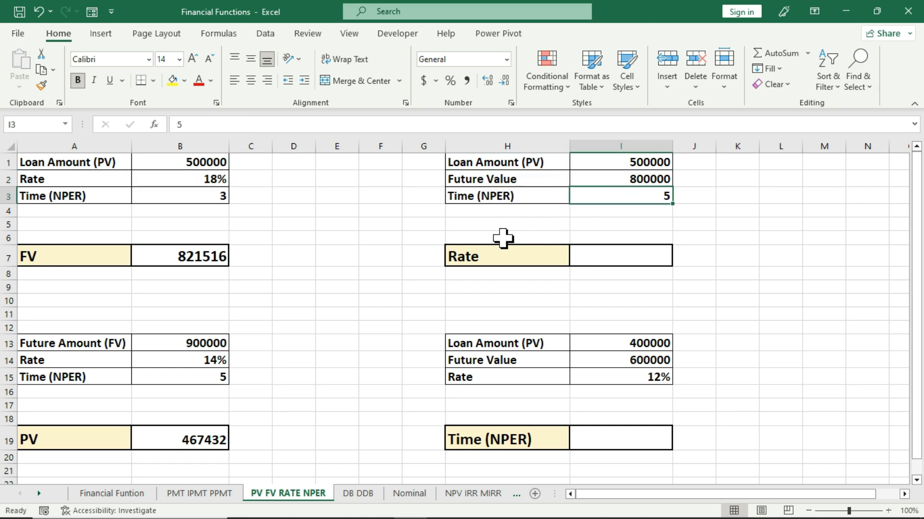
click(617, 255)
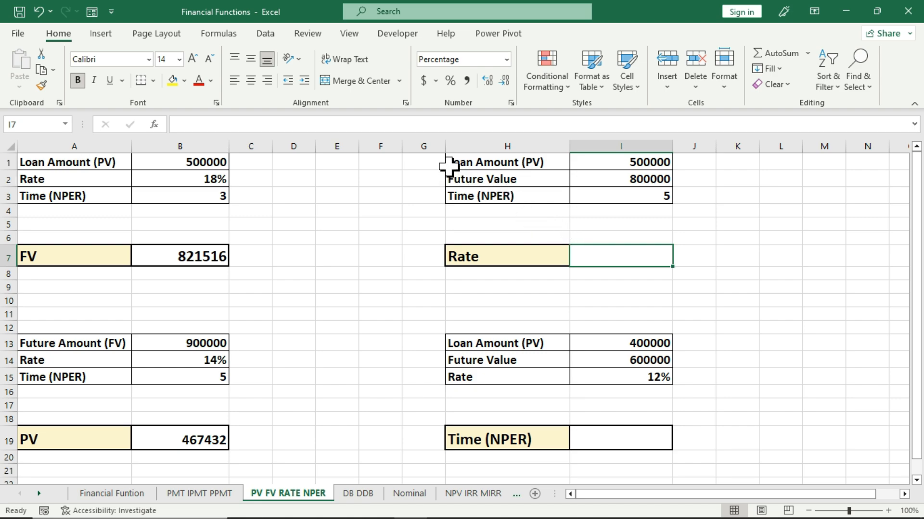
click(601, 164)
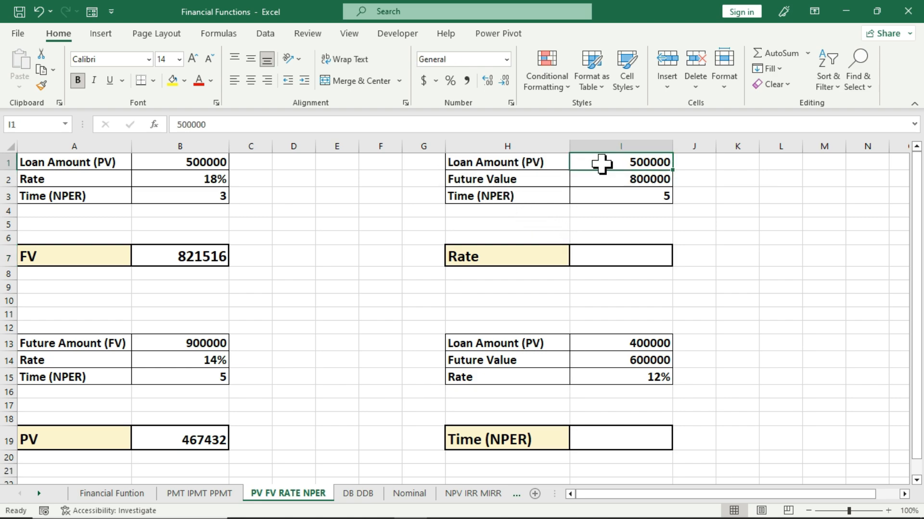
click(502, 178)
click(601, 177)
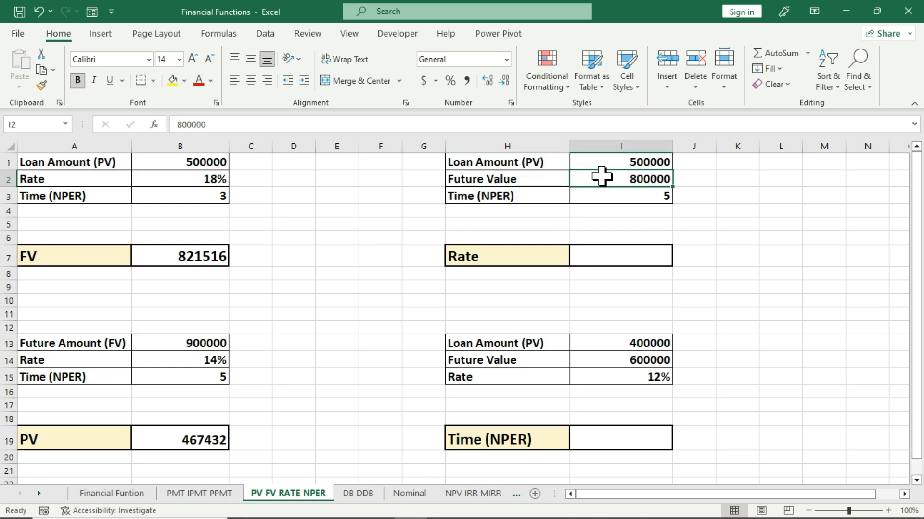
Calculate the interest rate in I7 with =RATE(I3,,-I1,I2), leaving the payment argument empty
click(602, 255)
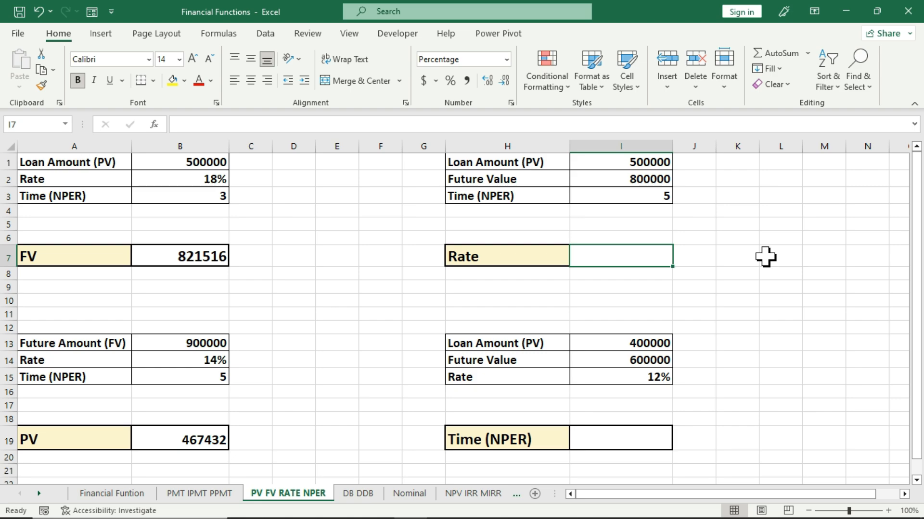
text(=rate)
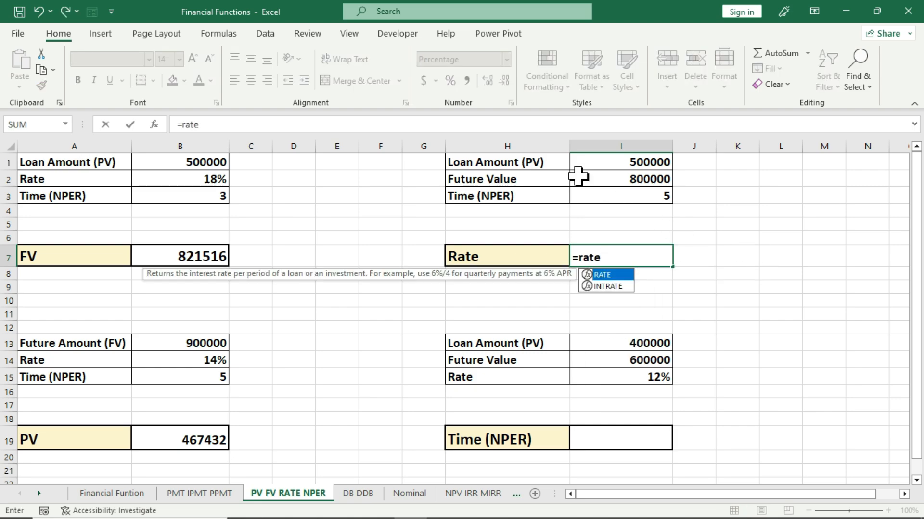
key(Tab)
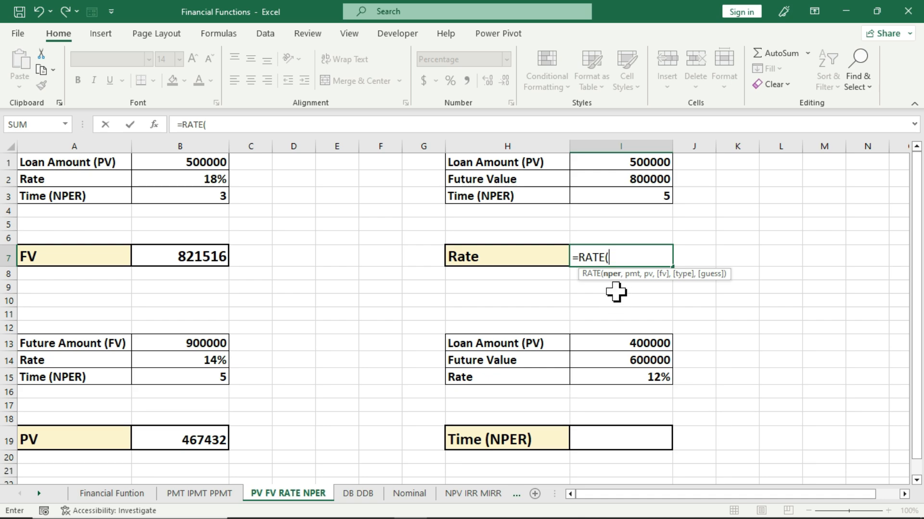
click(623, 197)
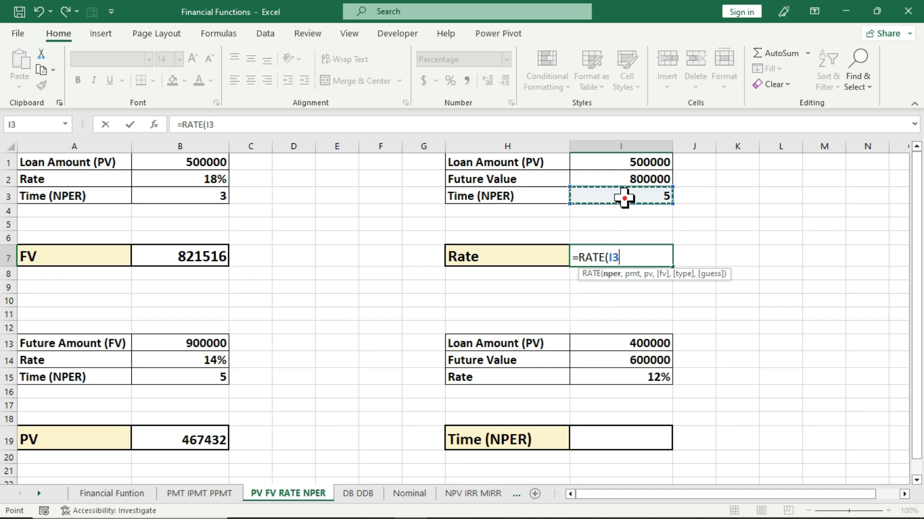
text(,,)
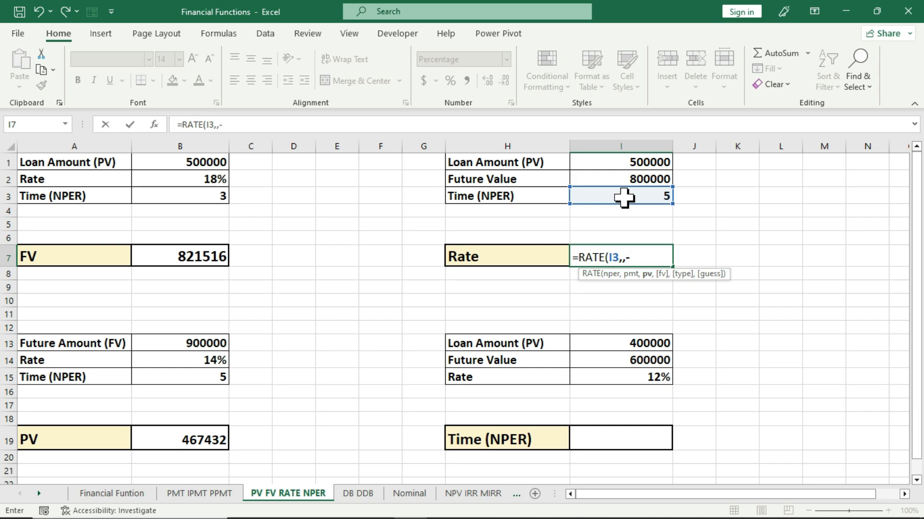
text(-)
click(613, 161)
text(,)
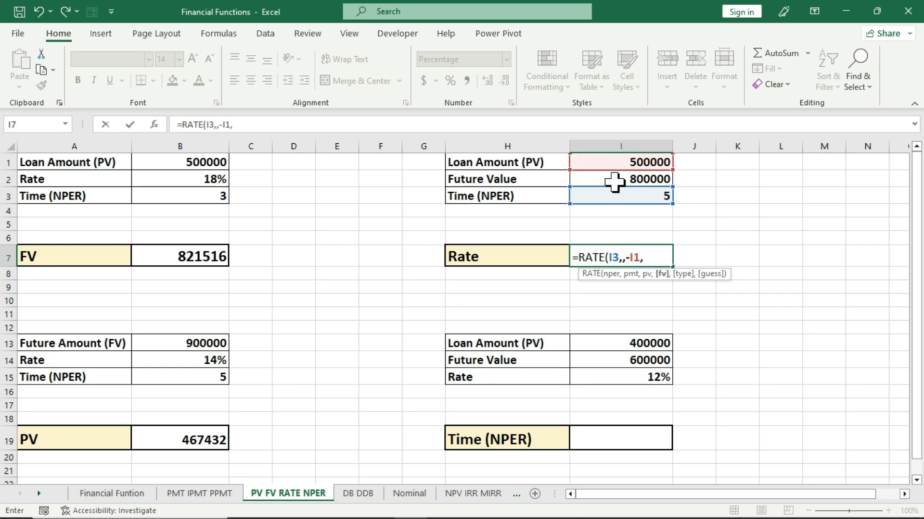
click(614, 182)
text())
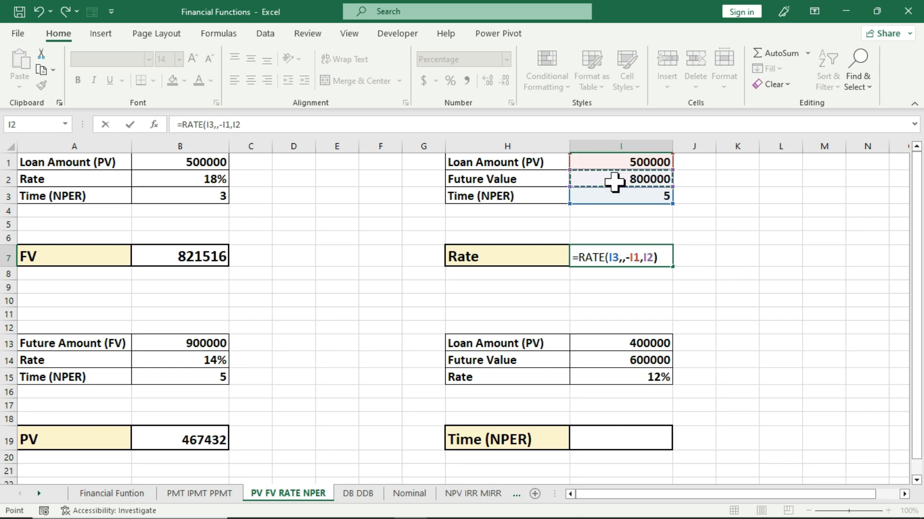
key(Return)
click(605, 256)
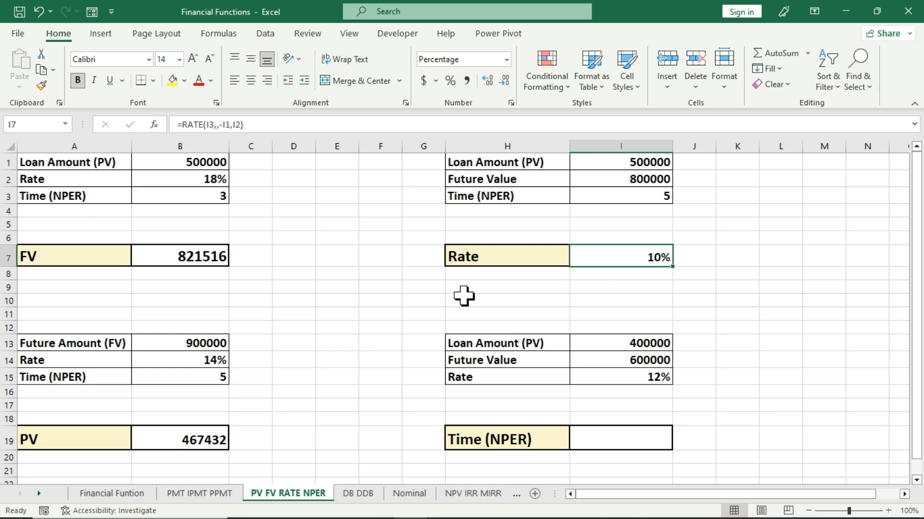
Examine the loan amount, future value and rate in I13:I15 and the empty Time (NPER) result cell I19
click(607, 435)
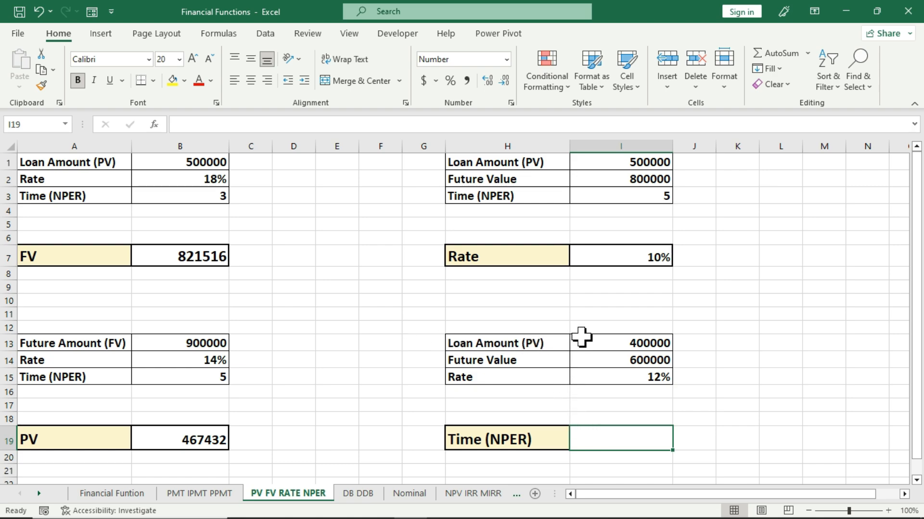
click(605, 343)
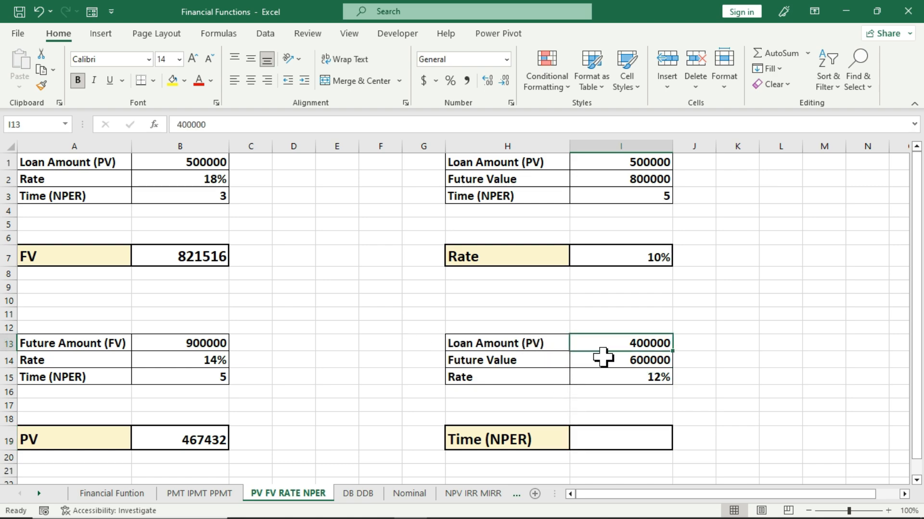
click(603, 356)
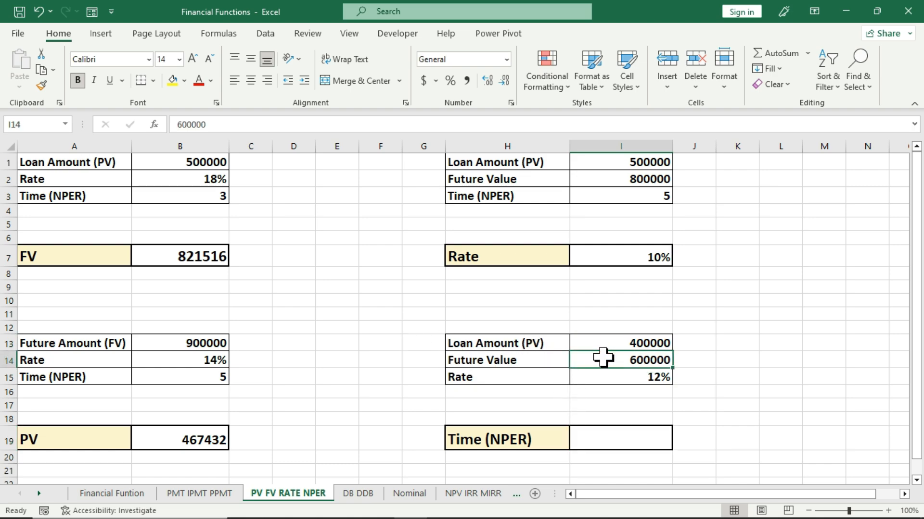
click(594, 382)
click(605, 433)
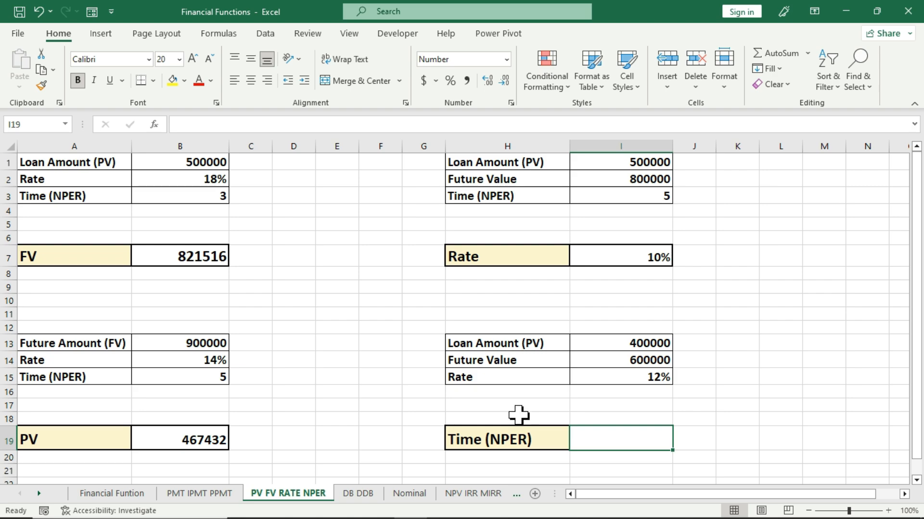
click(639, 343)
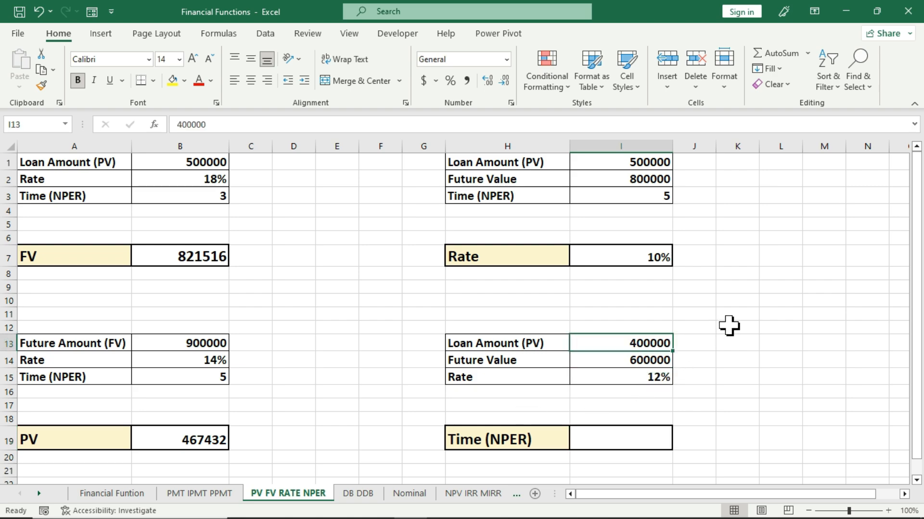
click(613, 360)
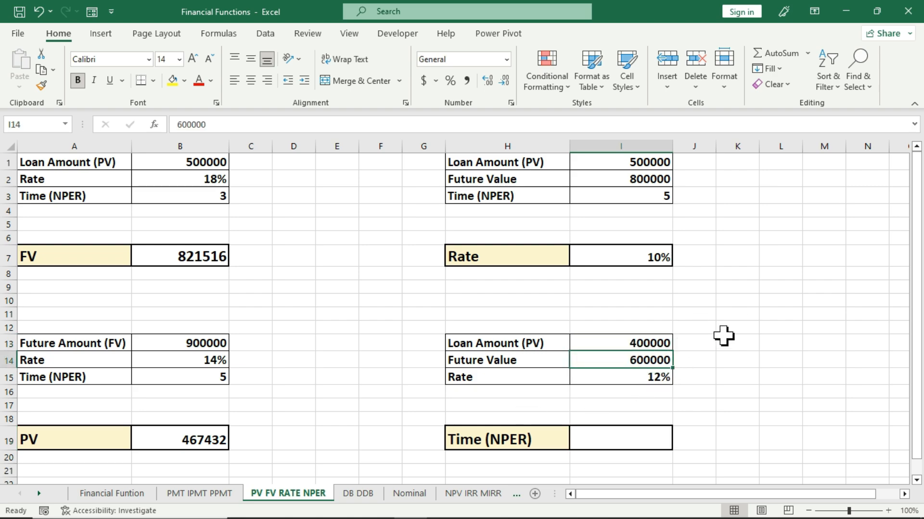
click(625, 378)
Calculate the time period in I19 with =NPER(I15,,-I13,I14), leaving the payment argument empty
click(635, 434)
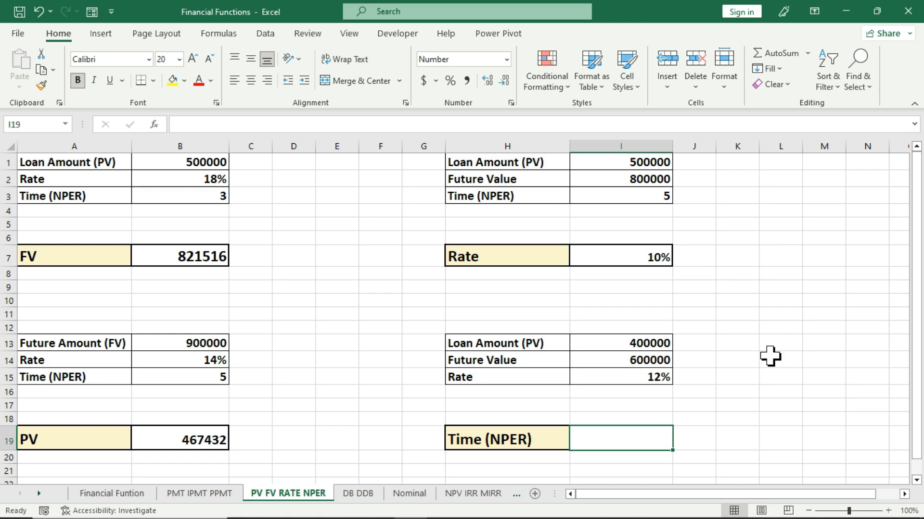
text(=)
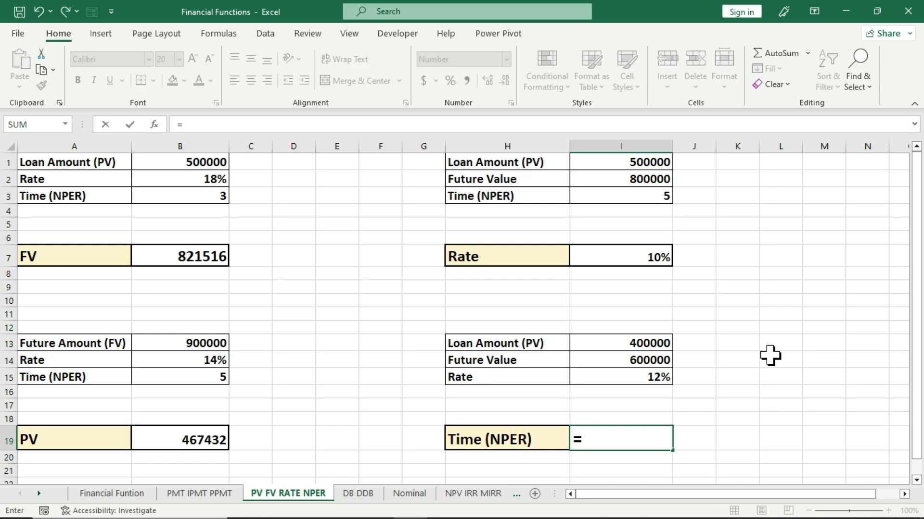
text(npe)
key(Tab)
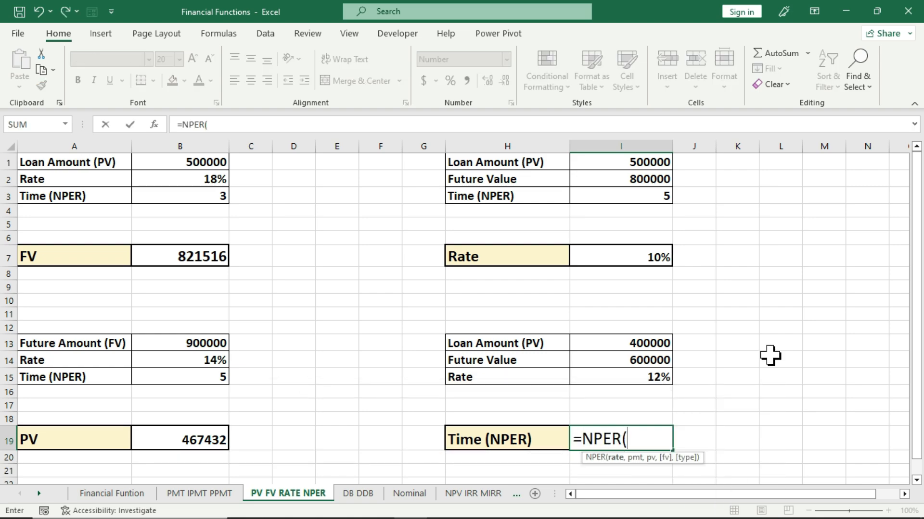
click(630, 378)
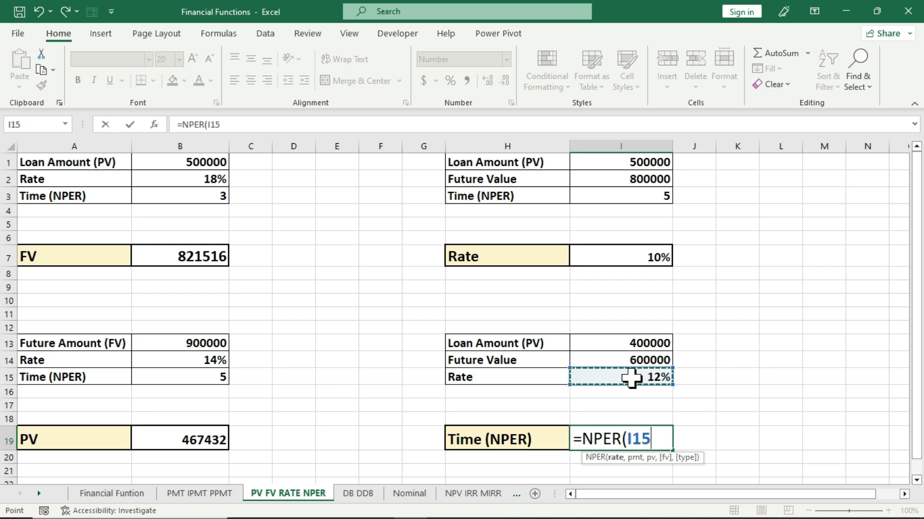
text(,,)
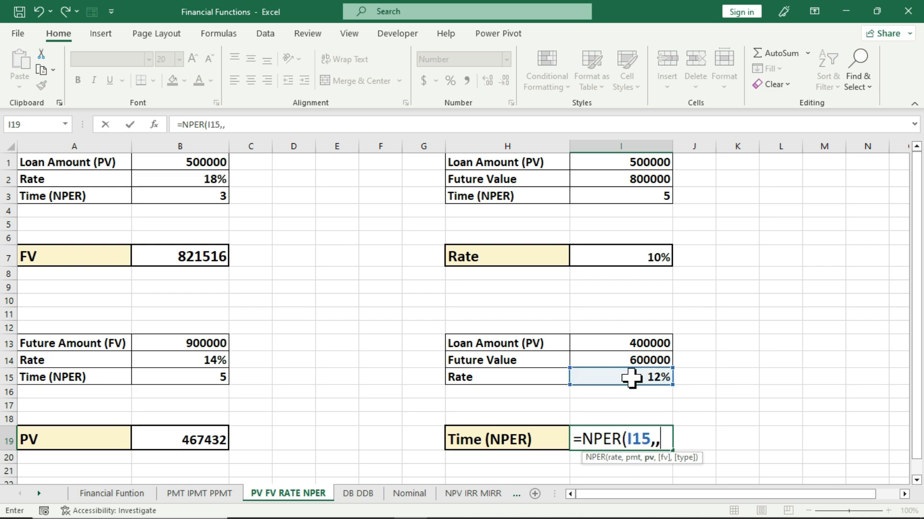
text(-)
click(635, 345)
text(,)
click(630, 356)
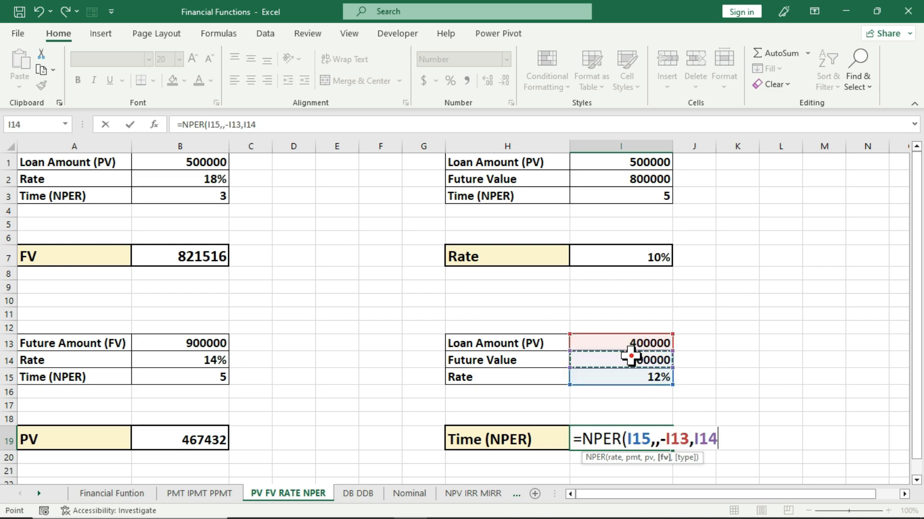
text())
key(Return)
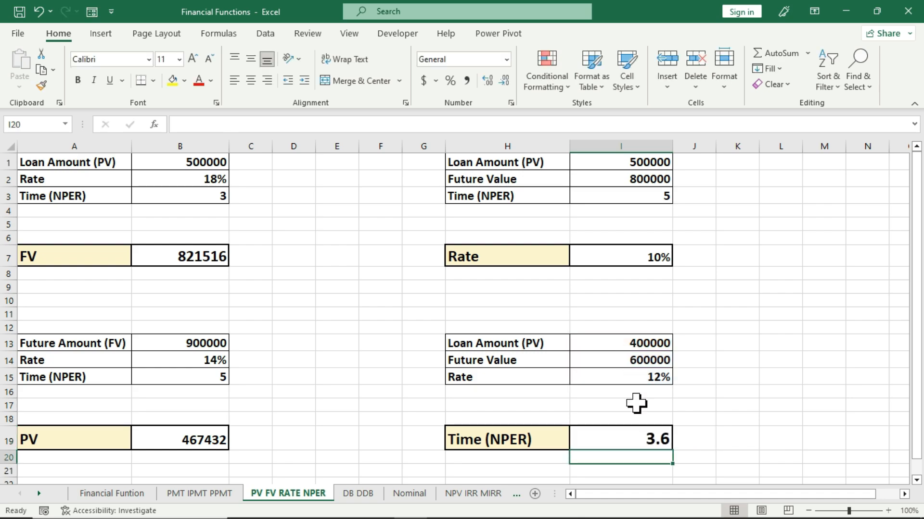
click(626, 439)
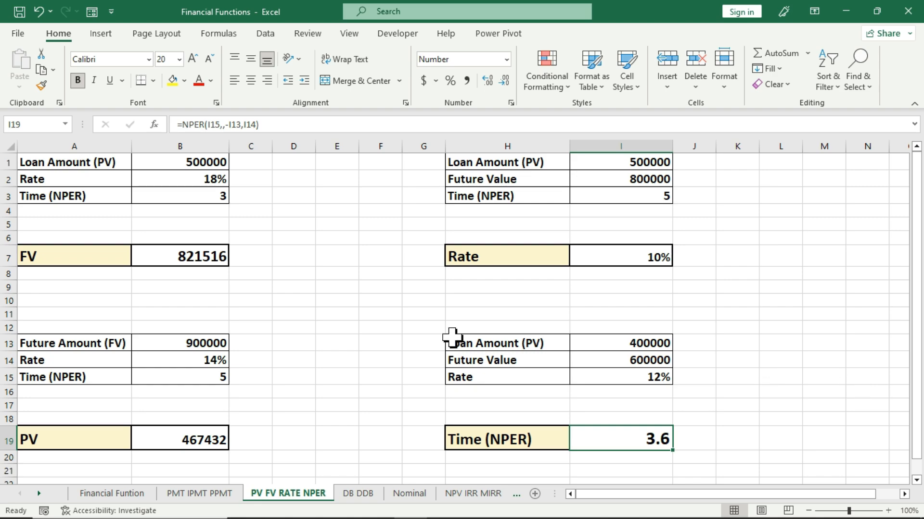
Calculate a trial future value in D7 with a payment of 18000, using =FV(B2,B3,18000,-B1)
click(298, 259)
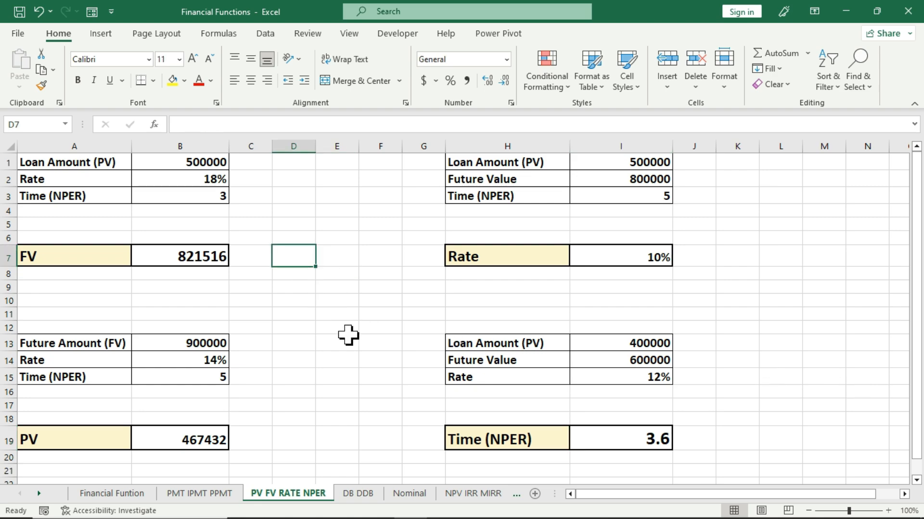
text(=fv)
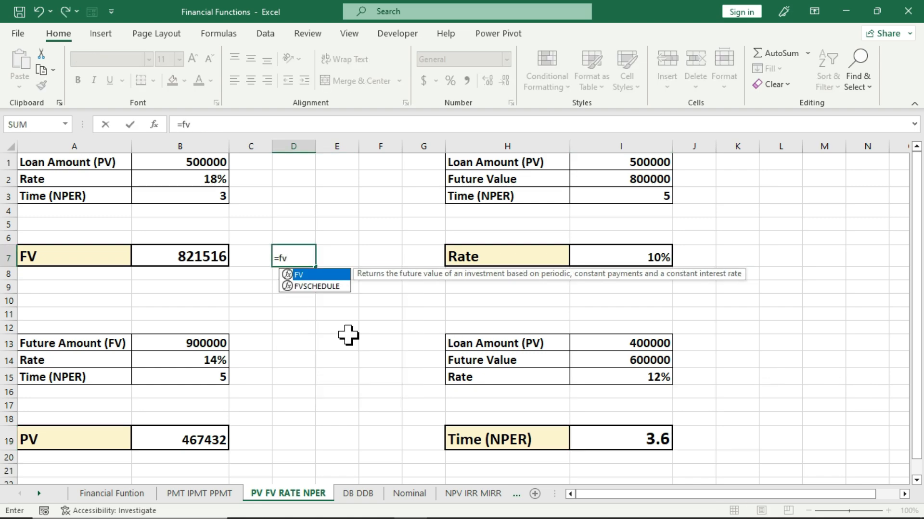
key(Tab)
click(199, 185)
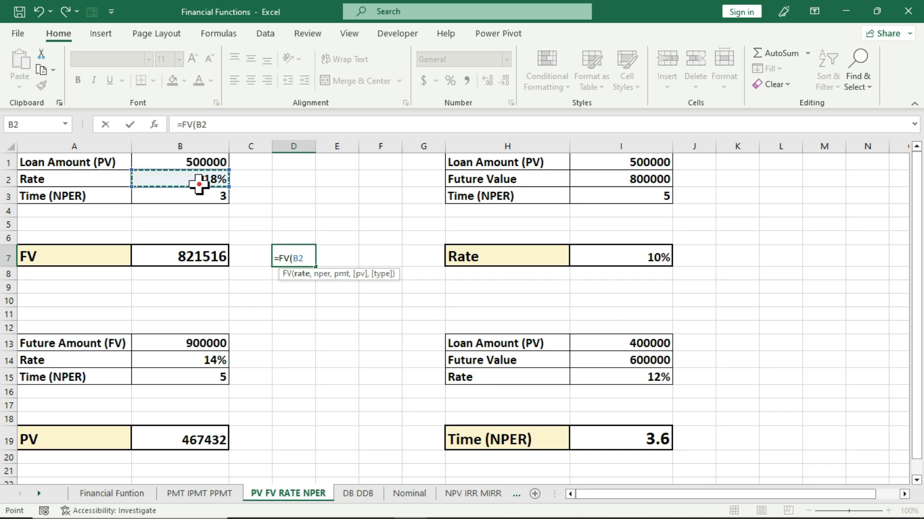
text(,)
click(200, 193)
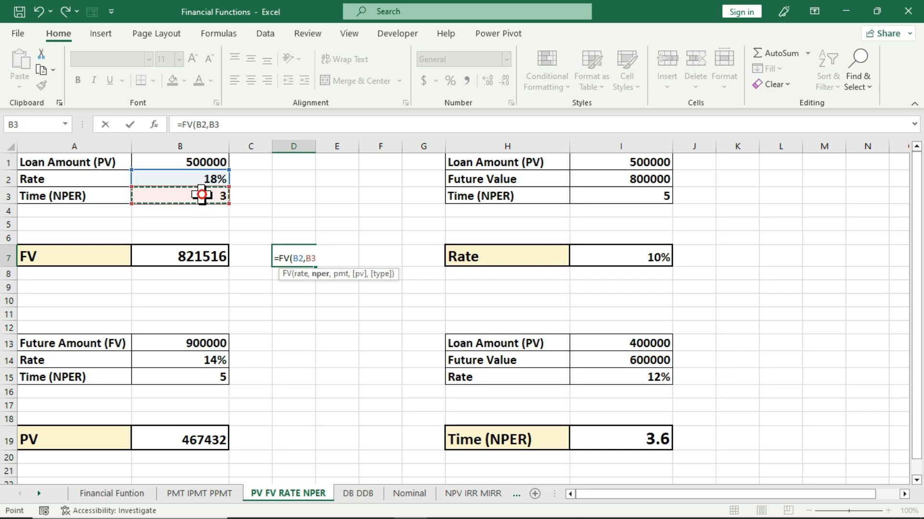
text(,)
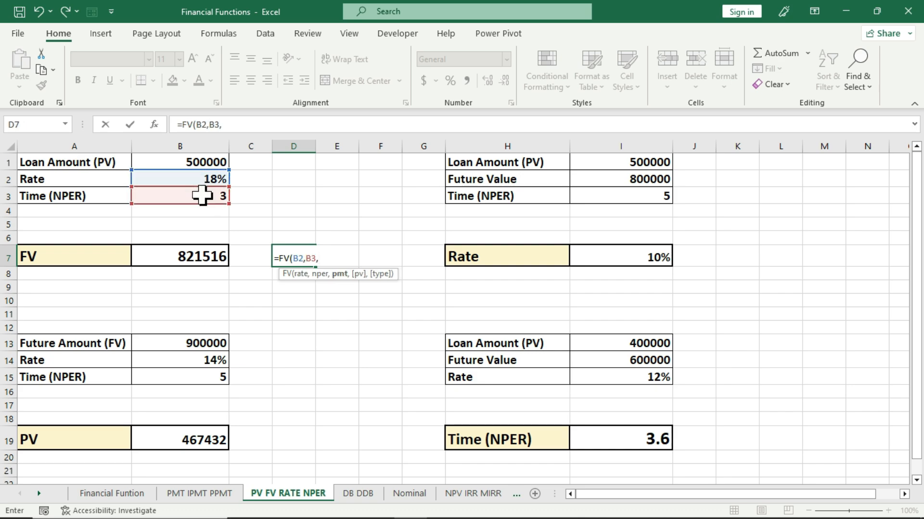
text(18000,-)
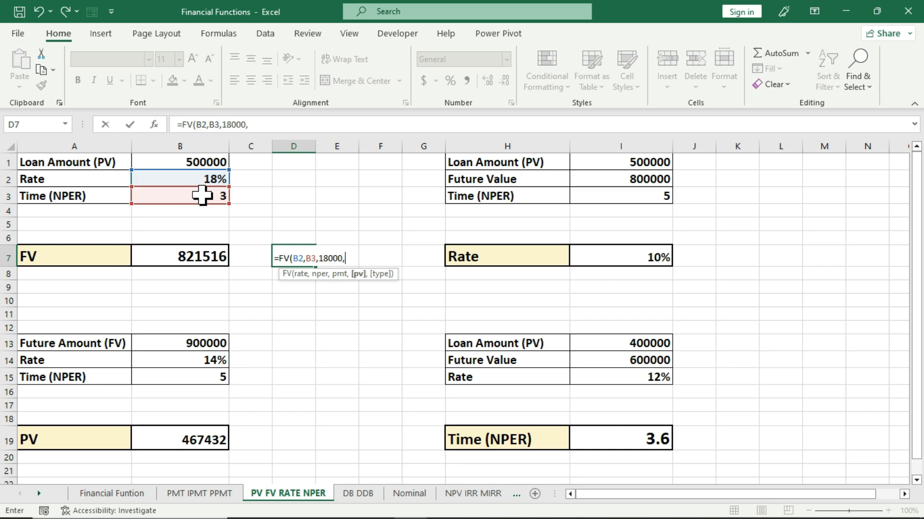
click(191, 161)
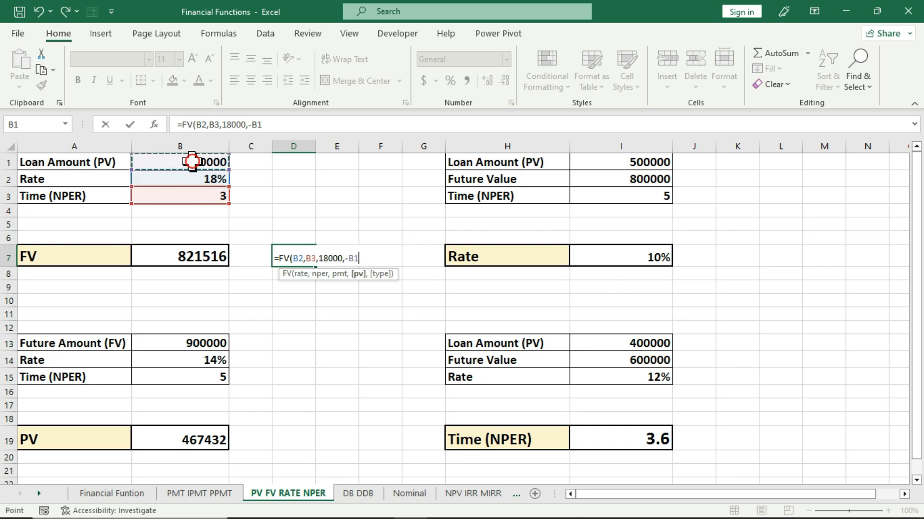
key(Return)
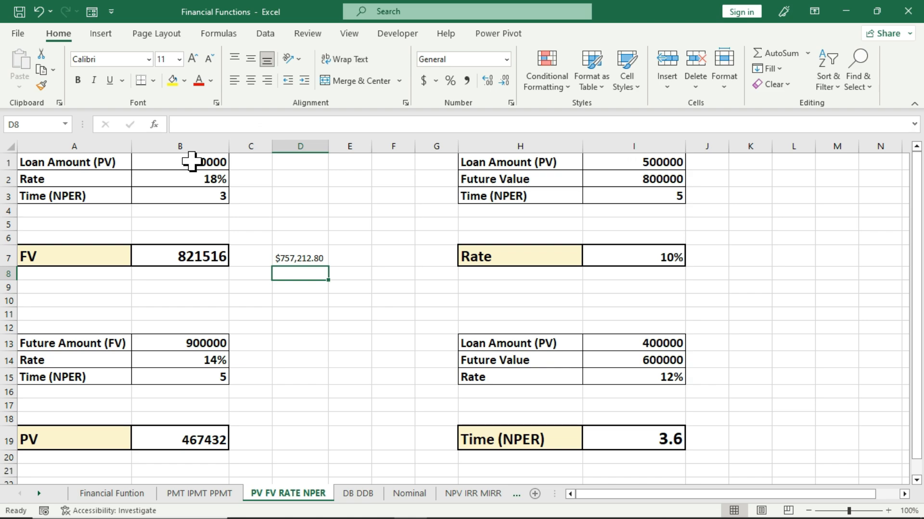
Set the number format of the trial future value in D7 to General, and clear the cell's contents
key(Up)
click(506, 58)
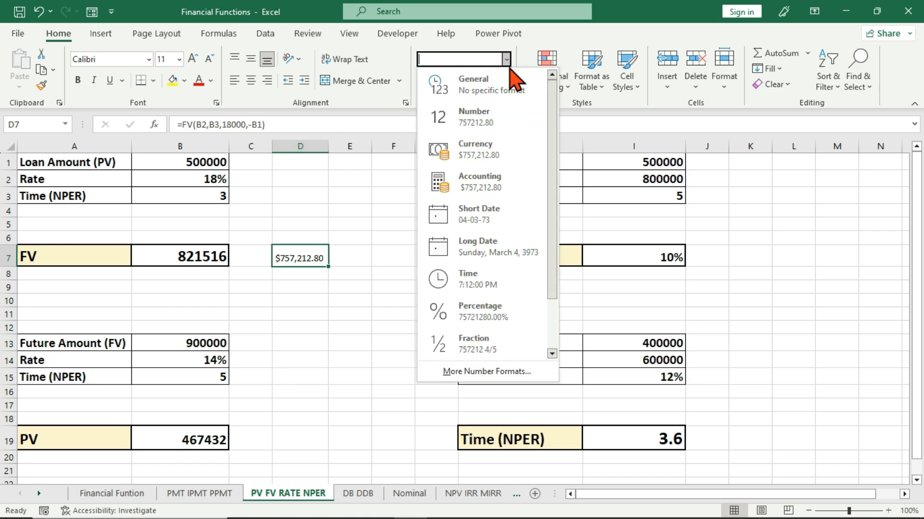
click(510, 82)
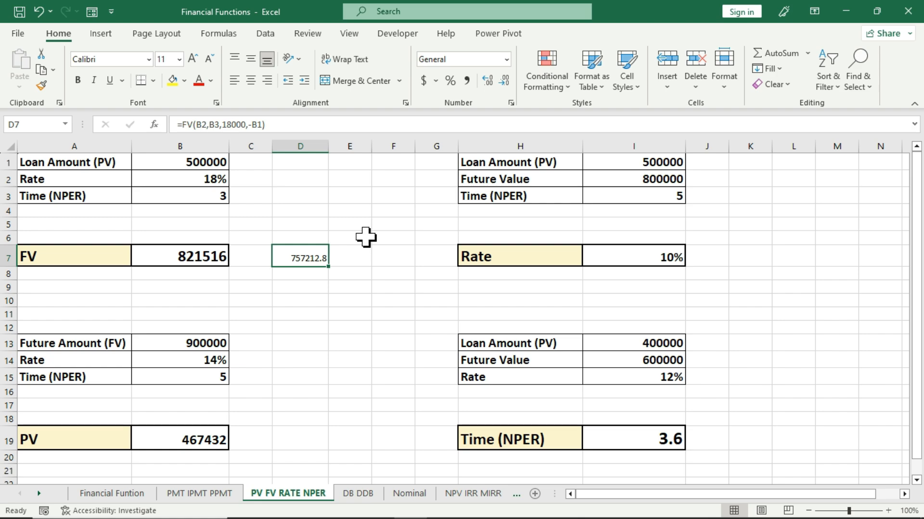
key(Delete)
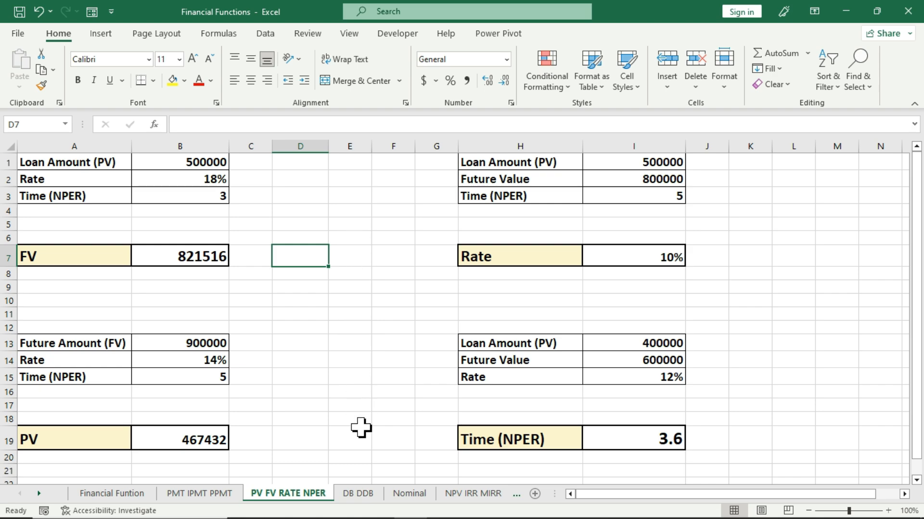
Open the DB DDB sheet and examine the DB, DDB, VDB, SLN and SYD depreciation methods listed in rows 1 to 5
click(364, 493)
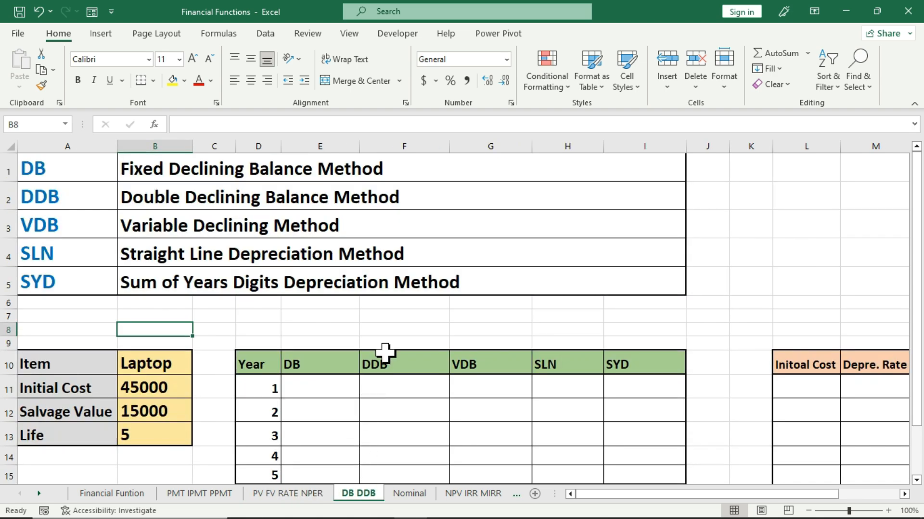
click(397, 330)
click(74, 166)
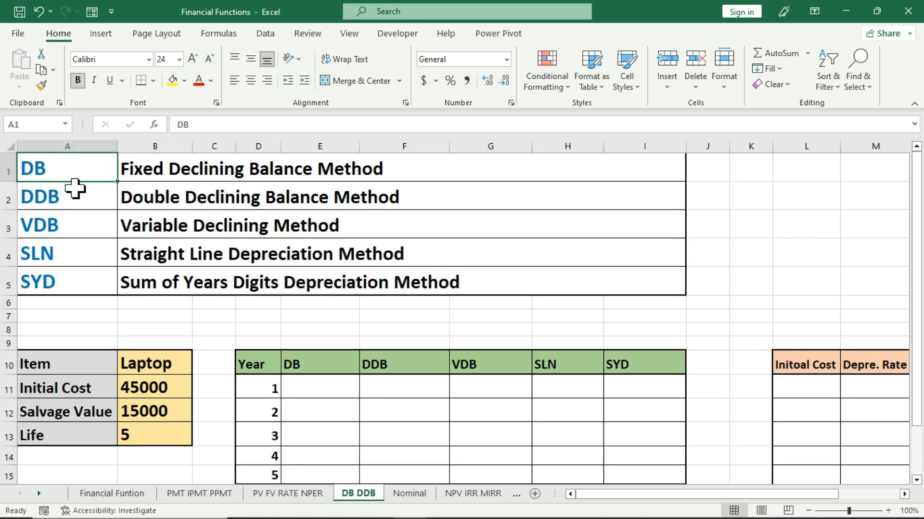
click(75, 192)
click(77, 226)
click(75, 252)
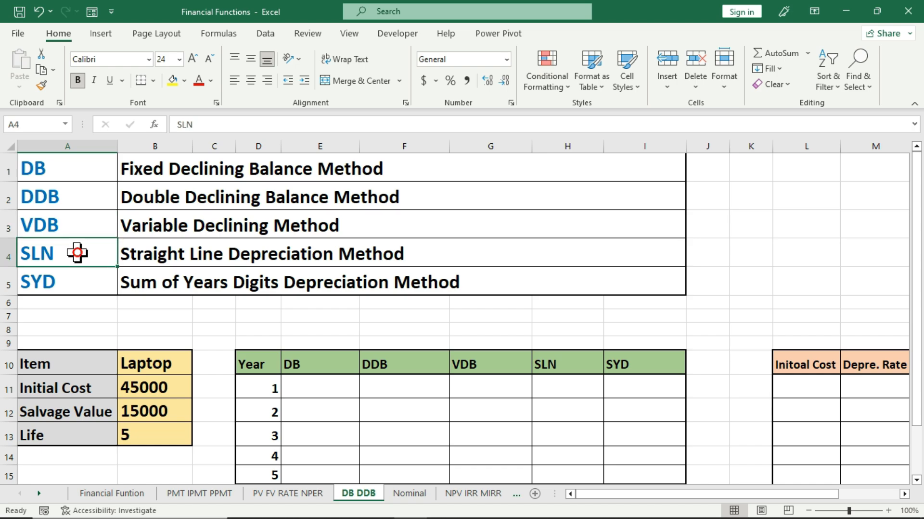
click(79, 280)
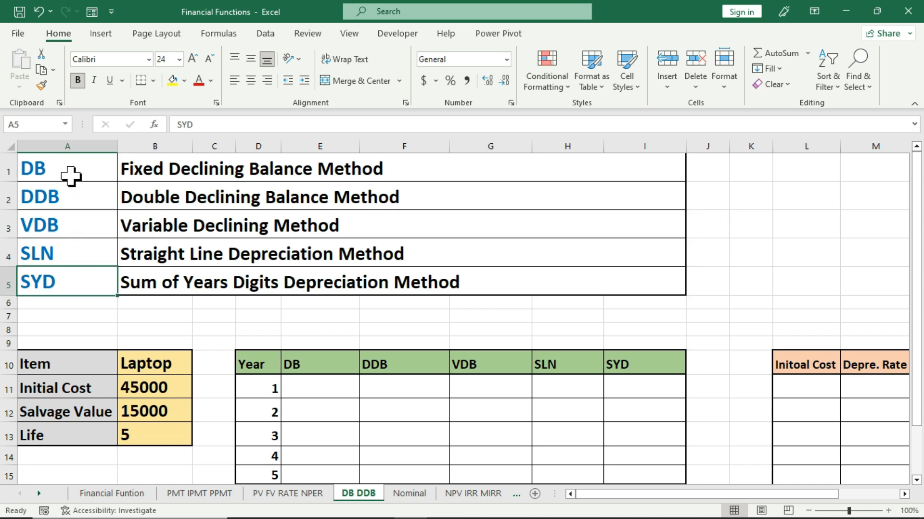
drag(71, 167, 69, 275)
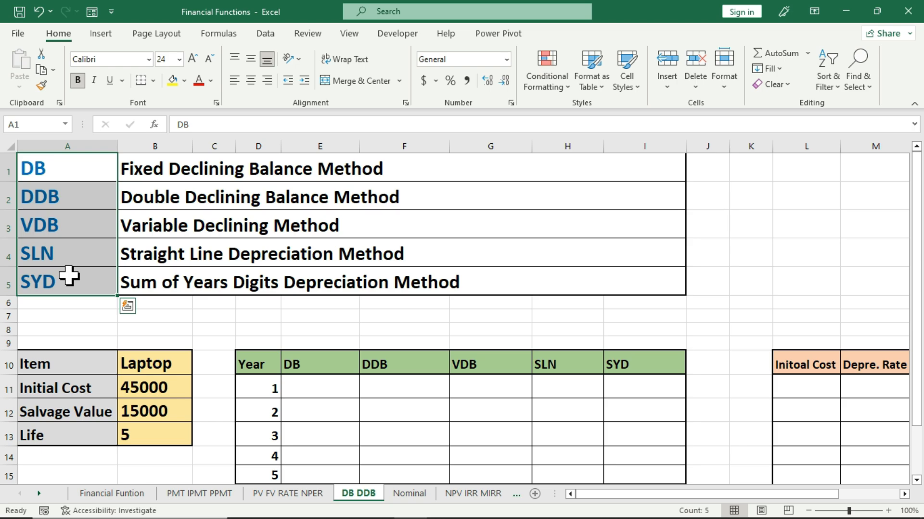
click(279, 190)
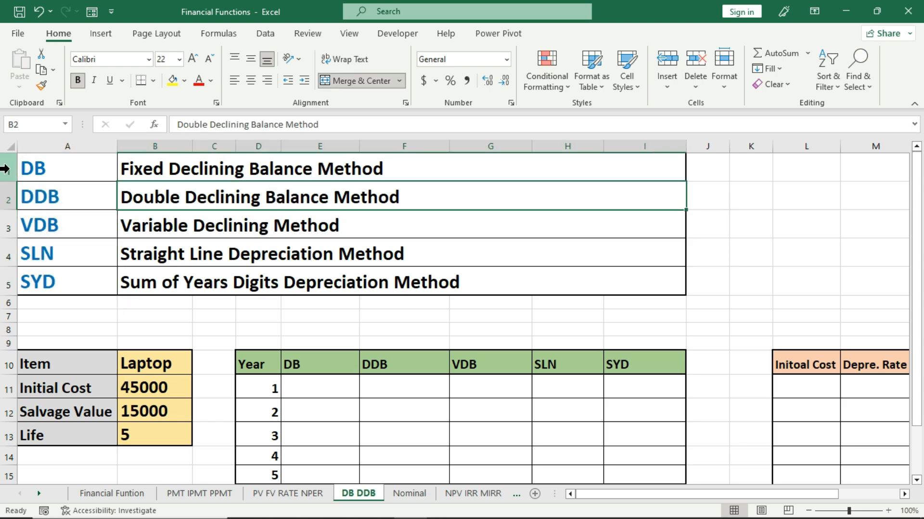
click(141, 174)
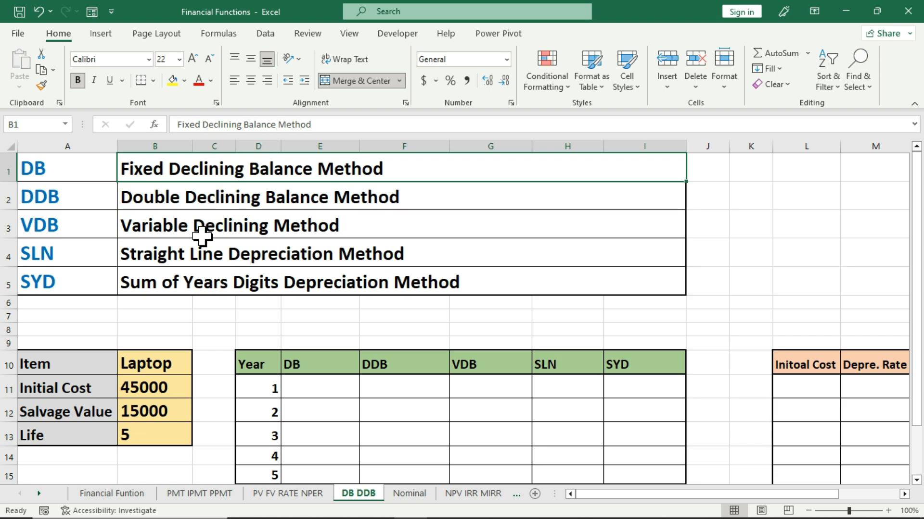
Examine the laptop's item name, initial cost and salvage value in B10:B12
scroll(202, 236, down, 1)
click(163, 286)
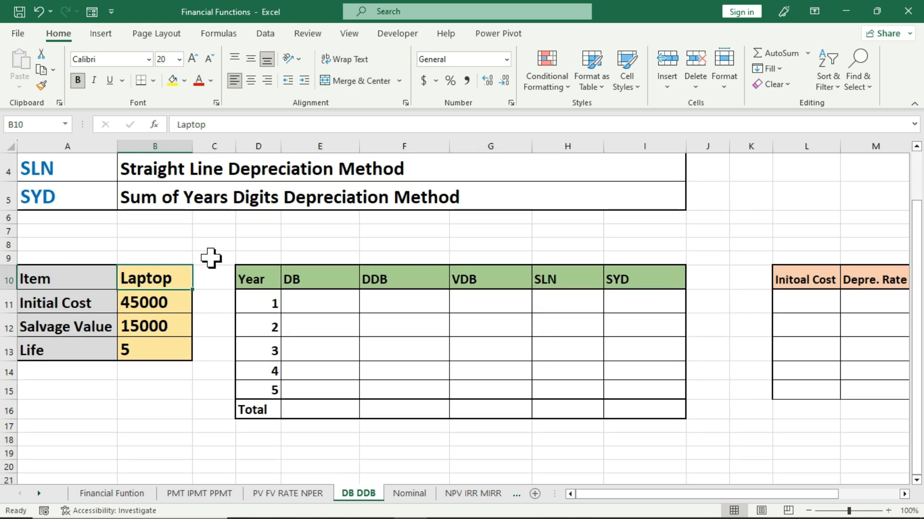
click(159, 303)
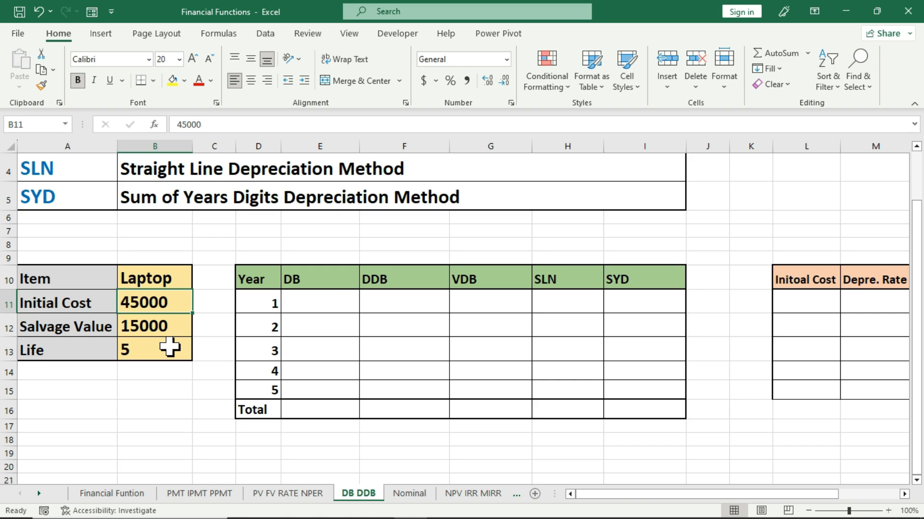
click(172, 326)
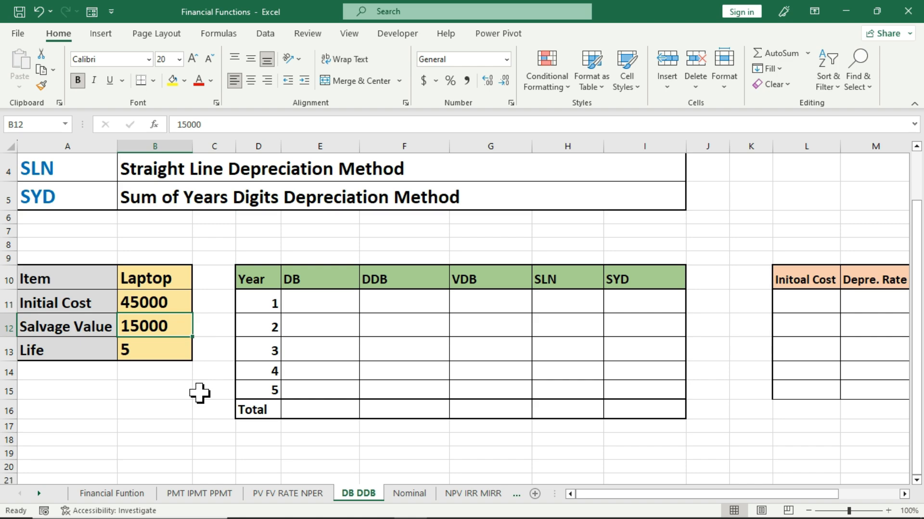
click(175, 304)
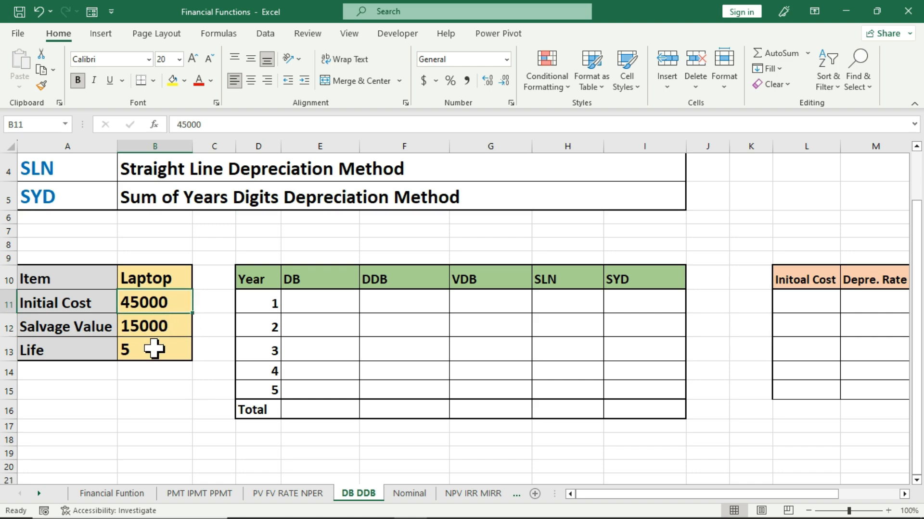
click(179, 327)
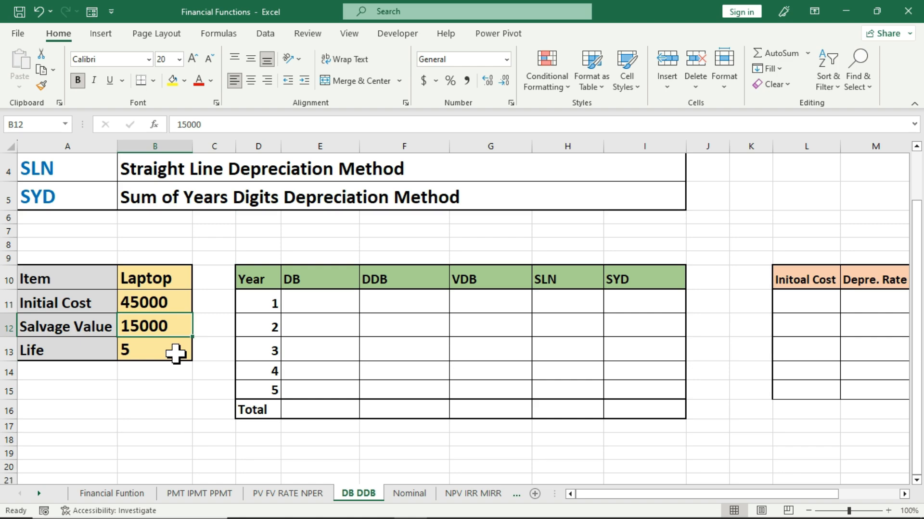
click(181, 304)
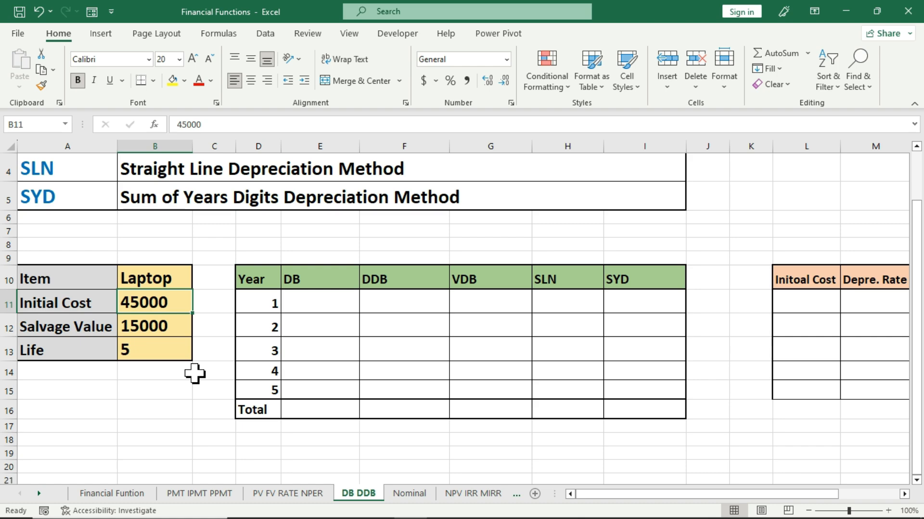
click(181, 326)
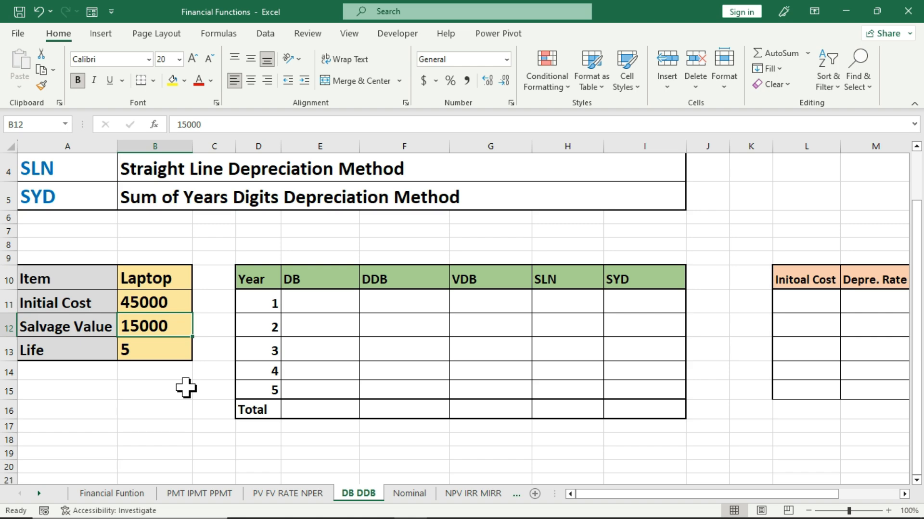
Calculate the laptop's first-year fixed declining balance depreciation in E11 with =DB(B11,B12,B13,D11)
scroll(185, 387, up, 1)
drag(68, 169, 59, 273)
click(329, 389)
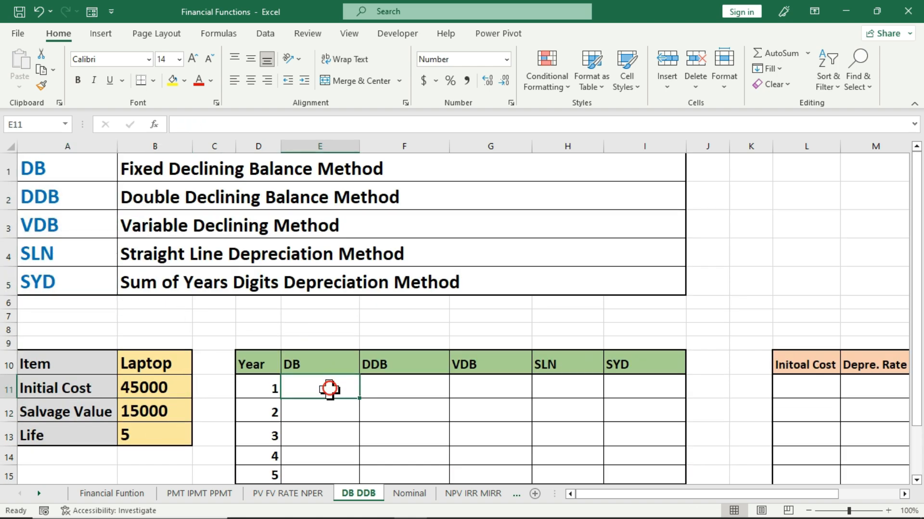
scroll(329, 388, down, 1)
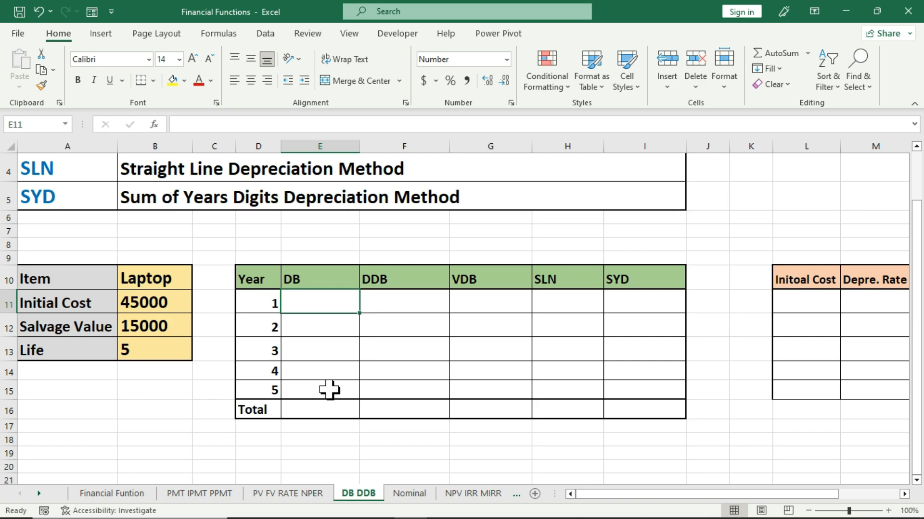
text(=db)
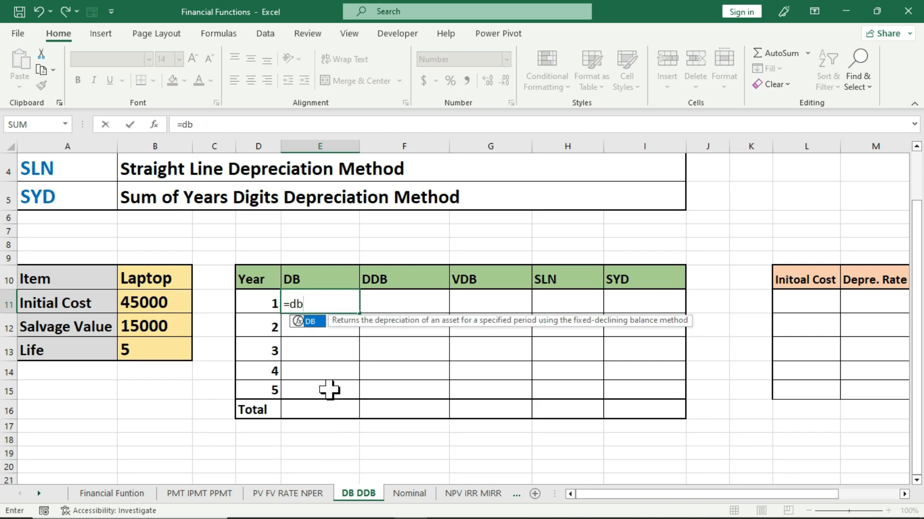
key(Tab)
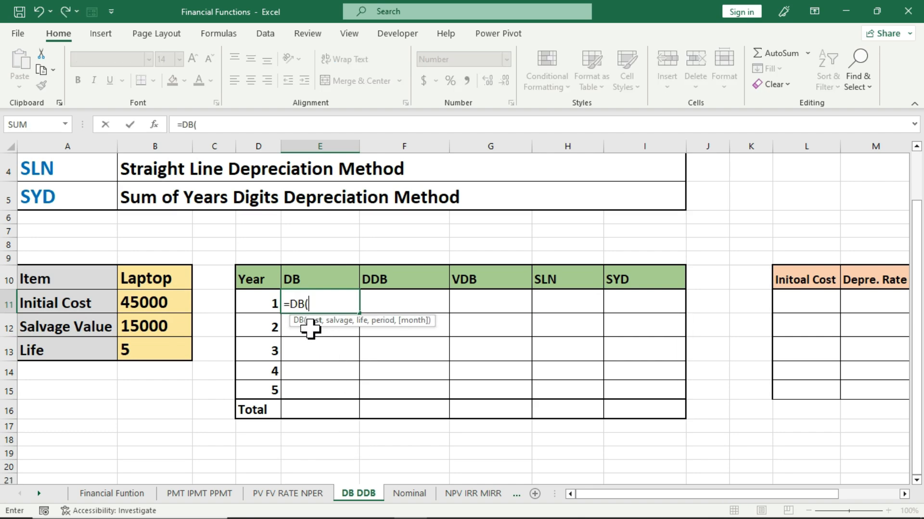
click(167, 304)
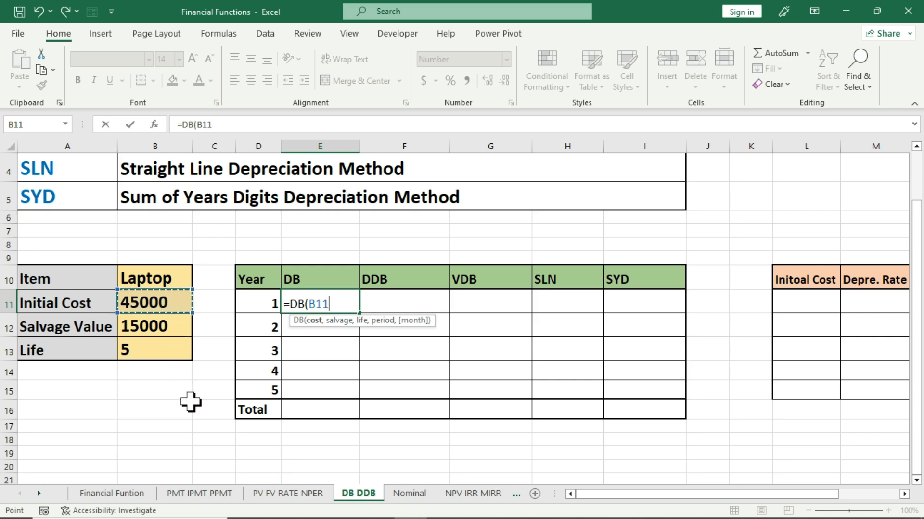
text(,)
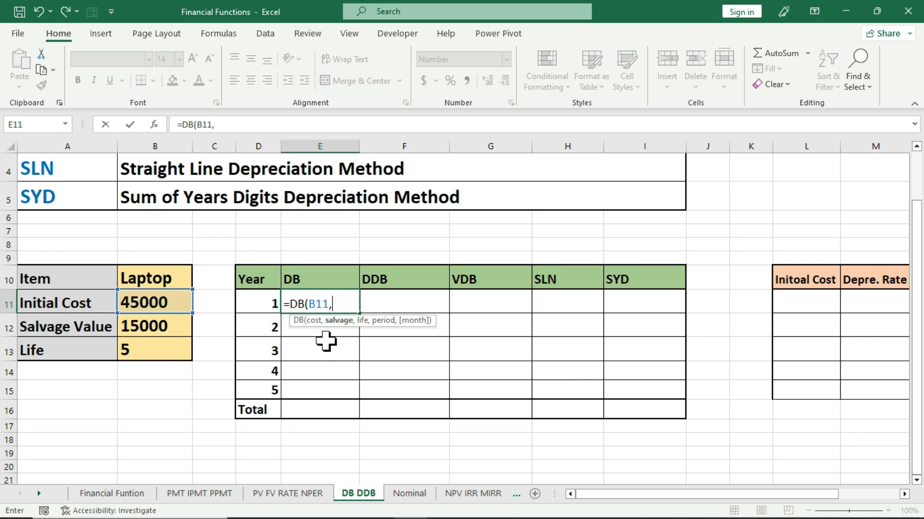
click(172, 326)
text(,)
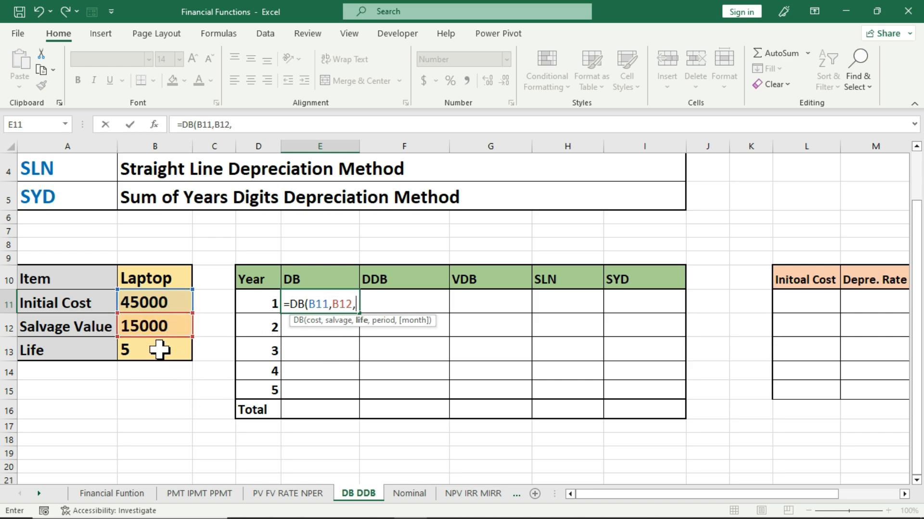
click(159, 350)
text(,)
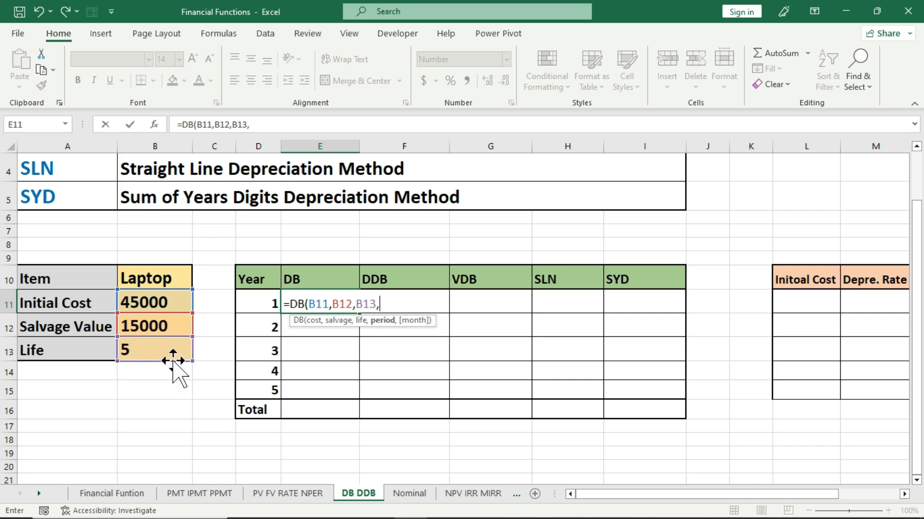
click(256, 302)
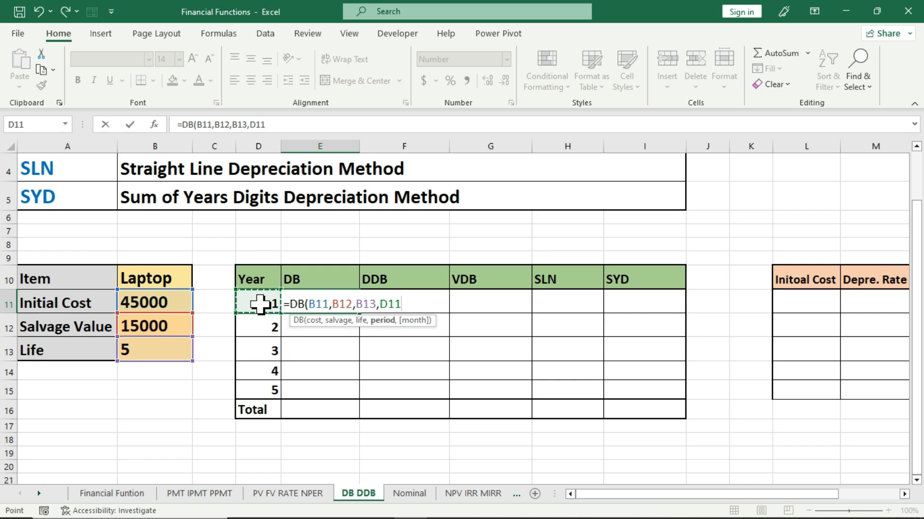
text())
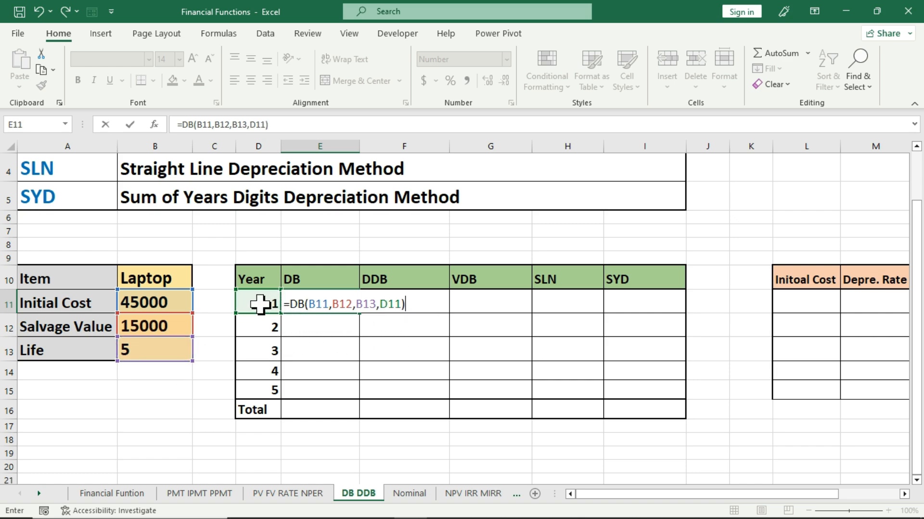
key(ctrl+Return)
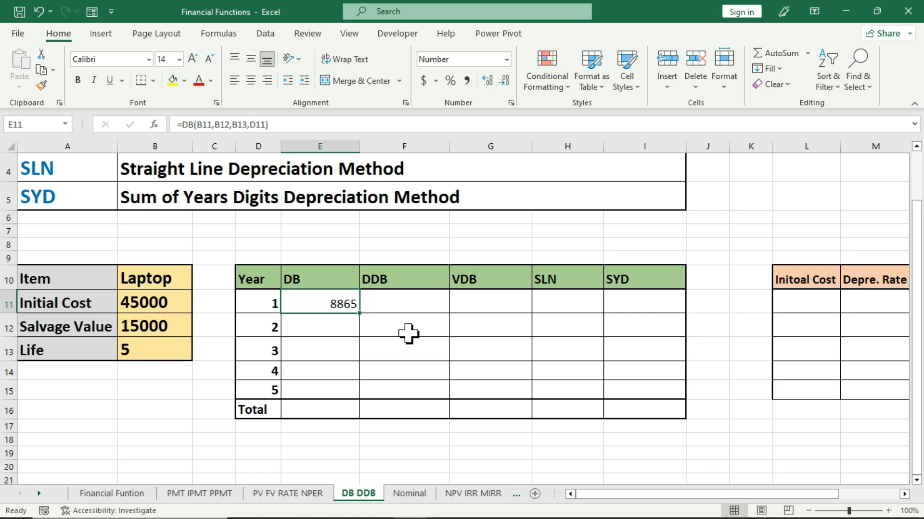
Work out the laptop's value after the first year's depreciation in B17 with =B11-E11
click(168, 426)
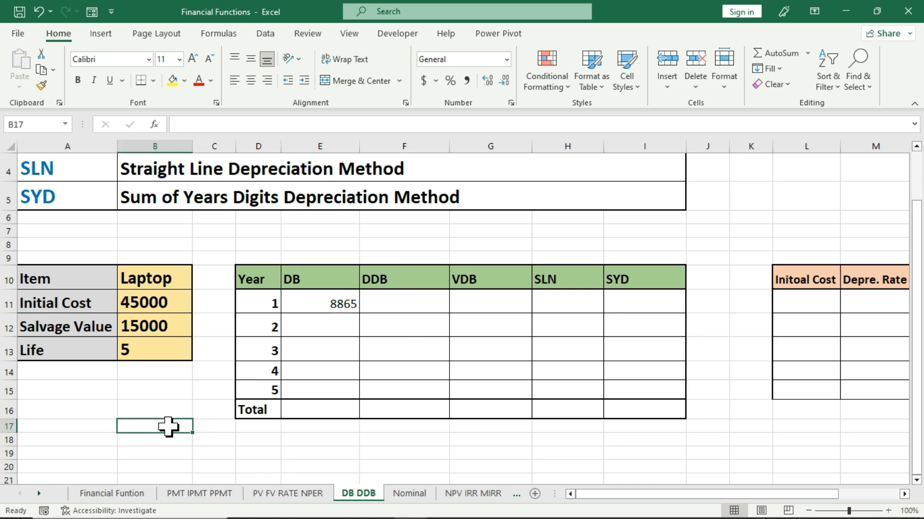
text(=)
click(152, 300)
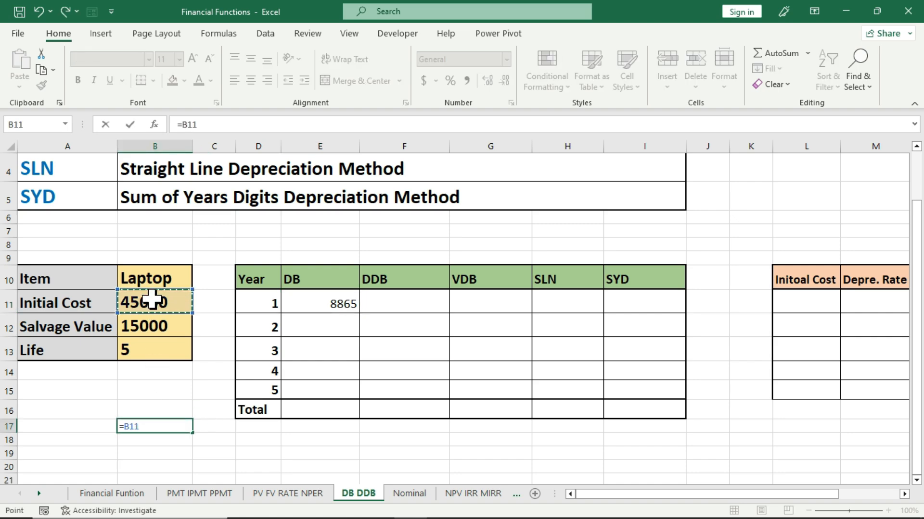
text(-)
click(312, 302)
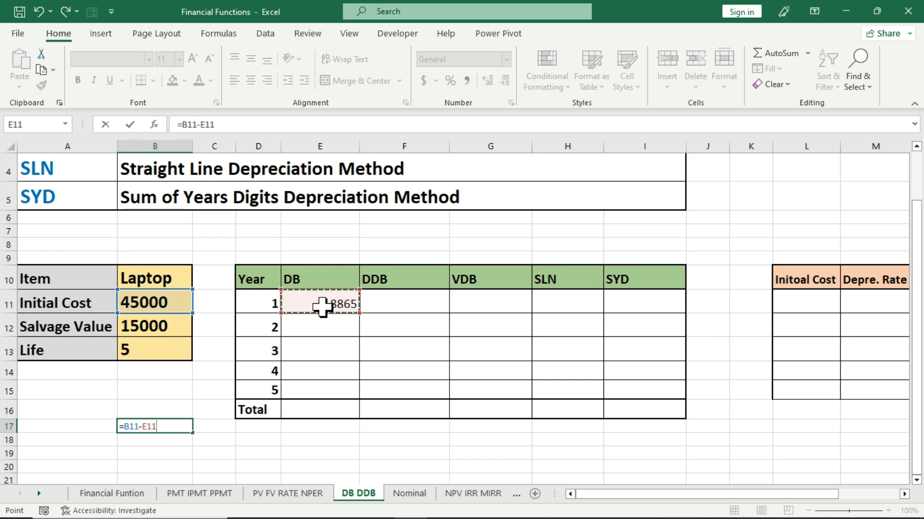
key(Return)
click(154, 426)
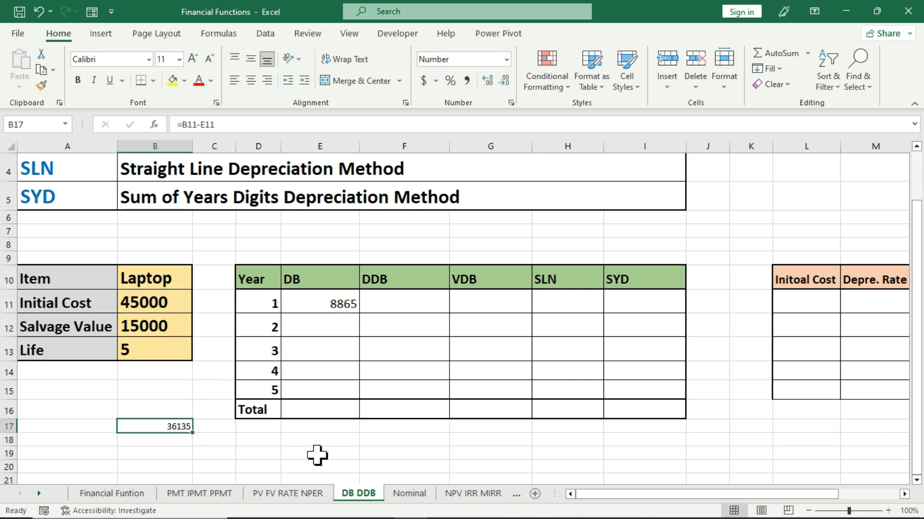
click(314, 454)
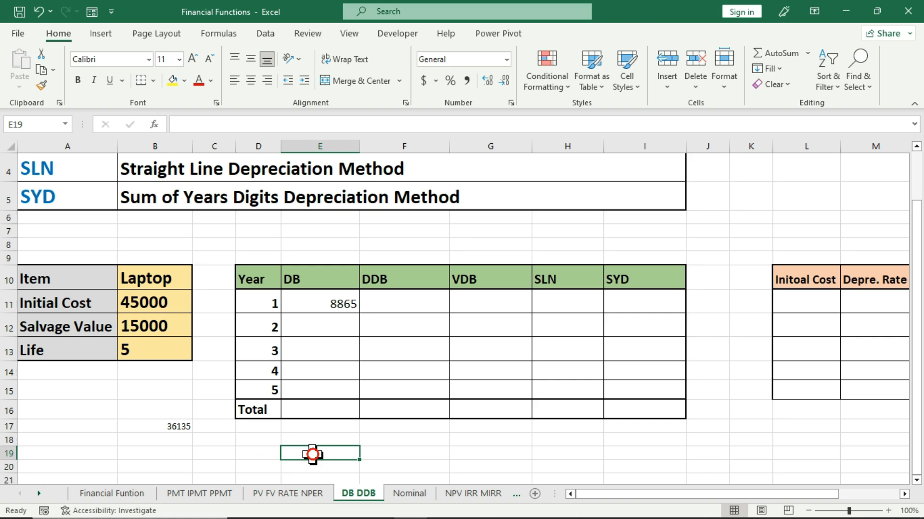
Make the cost, salvage and life references in E11 absolute, giving =DB($B$11,$B$12,$B$13,D11)
click(328, 302)
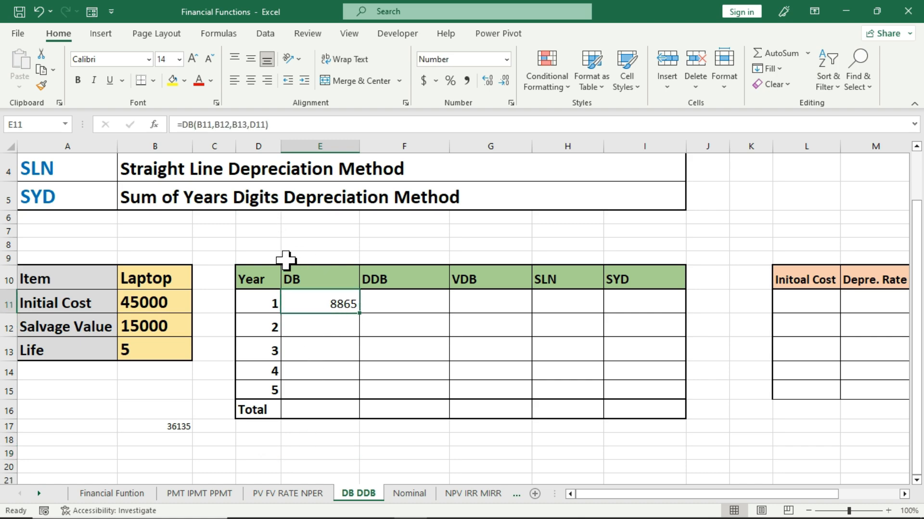
double_click(322, 304)
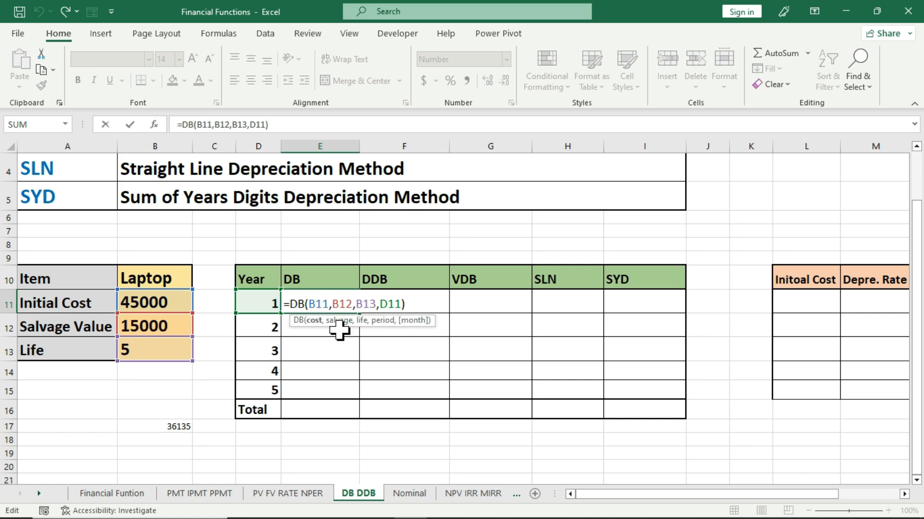
key(F4)
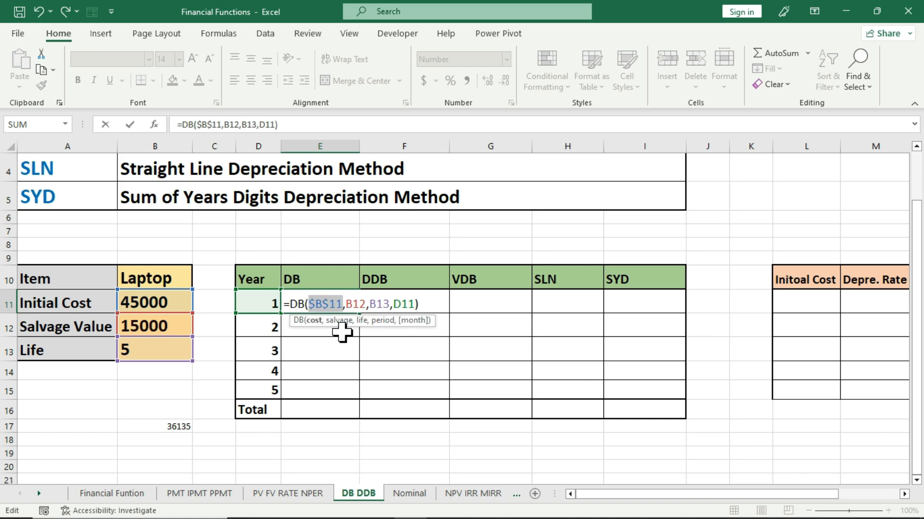
click(356, 304)
key(F4)
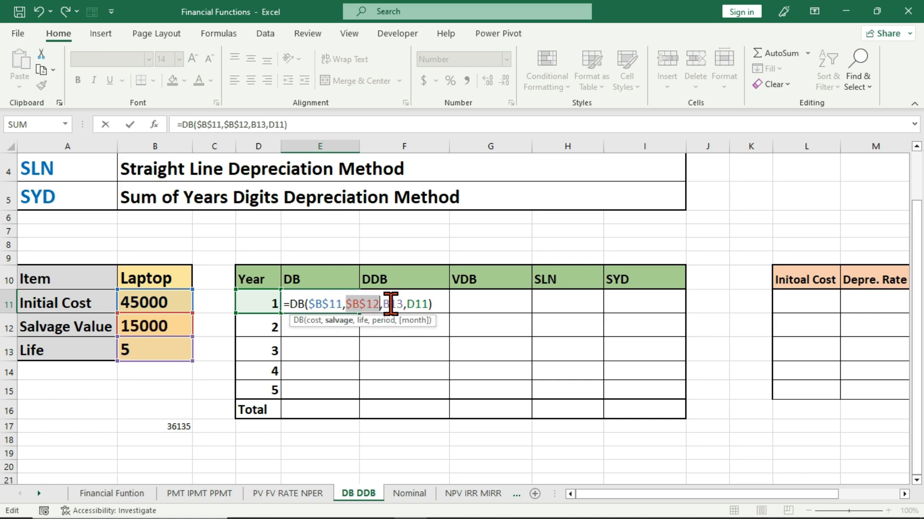
click(390, 304)
key(F4)
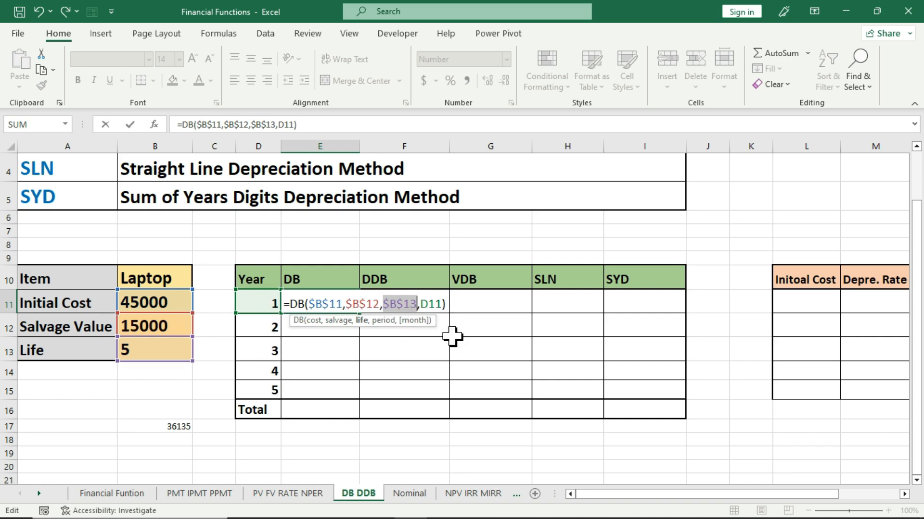
key(Return)
Fill the DB formula from E11 down to E15 for years 2 to 5, and check the yearly formulas
click(334, 303)
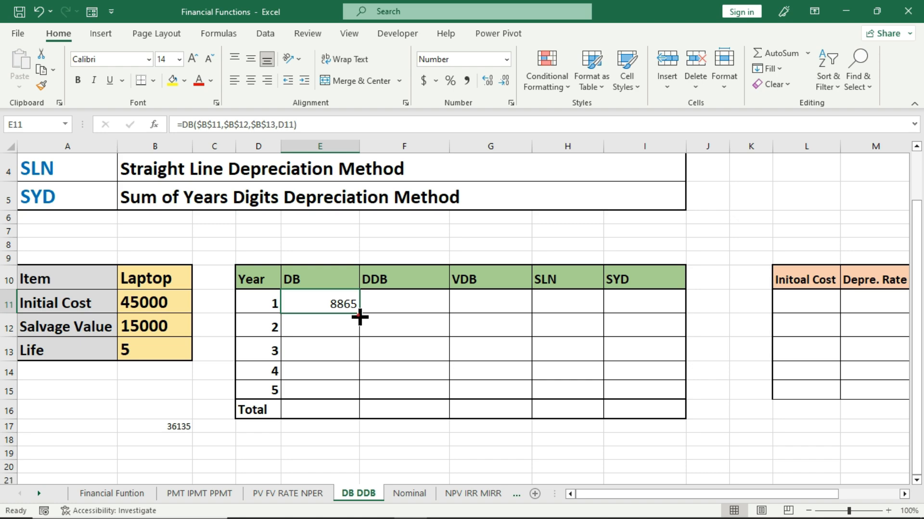
drag(359, 314, 353, 391)
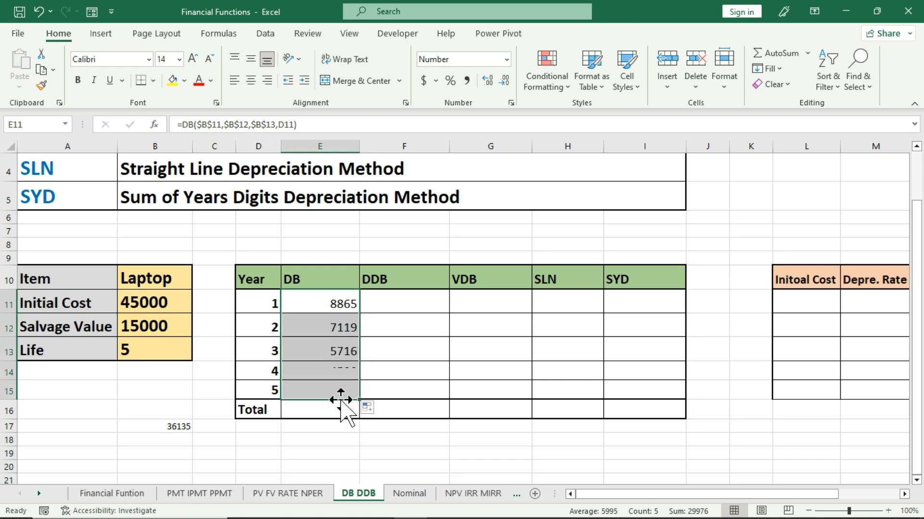
click(318, 453)
click(315, 305)
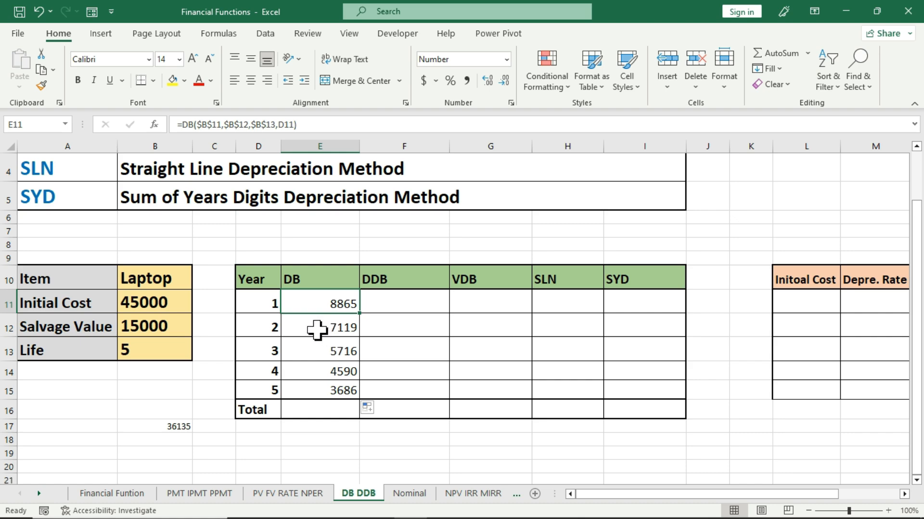
click(317, 328)
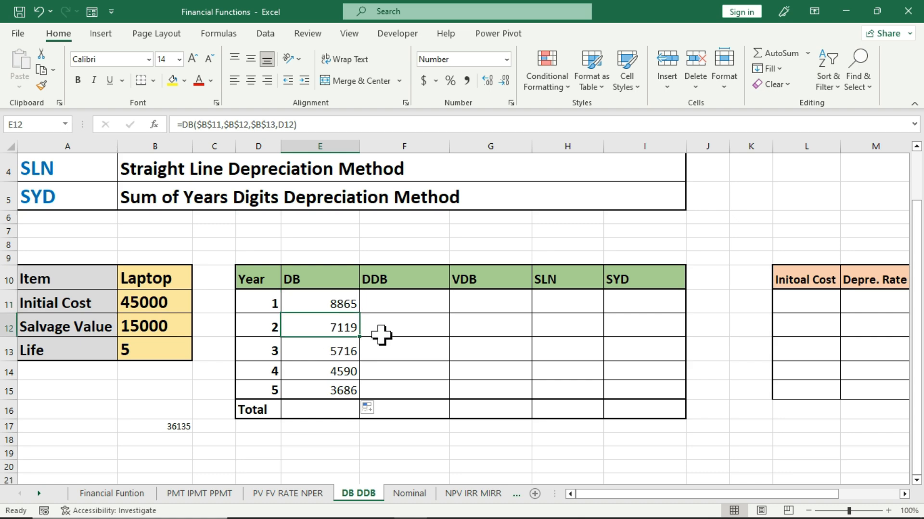
click(312, 351)
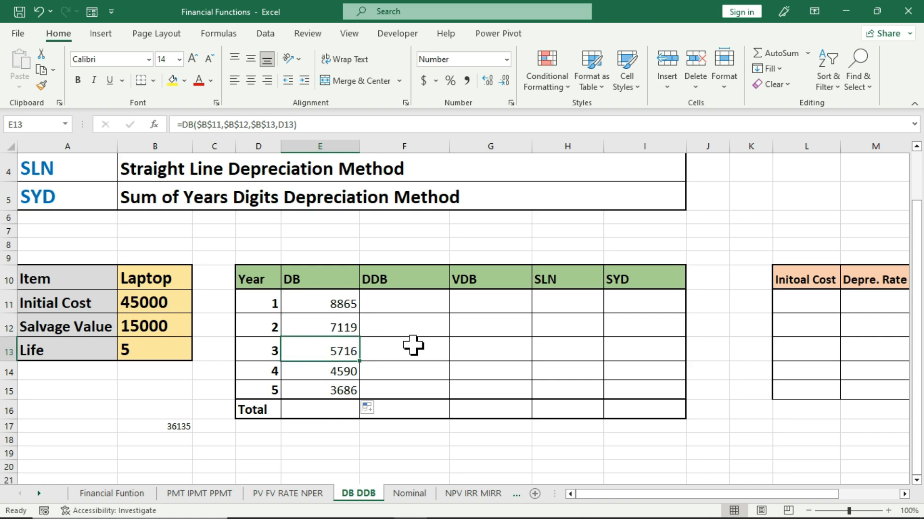
click(320, 371)
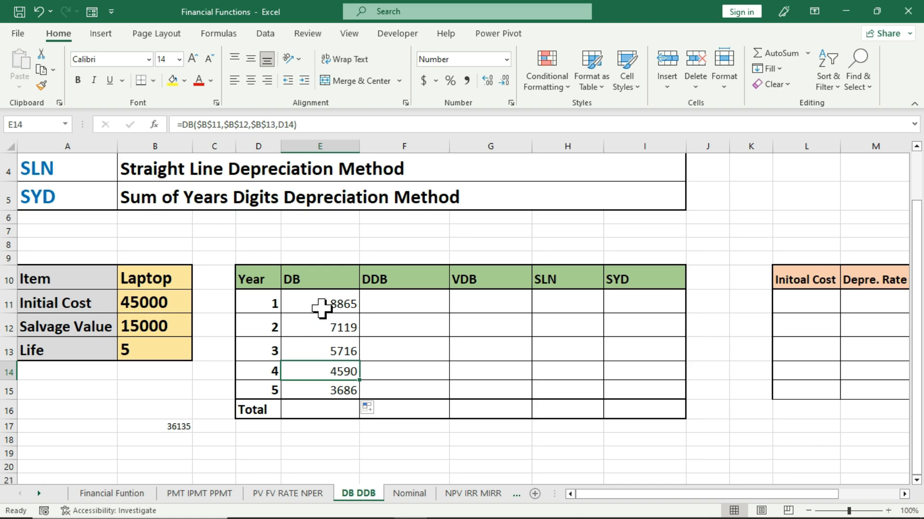
drag(324, 305, 329, 384)
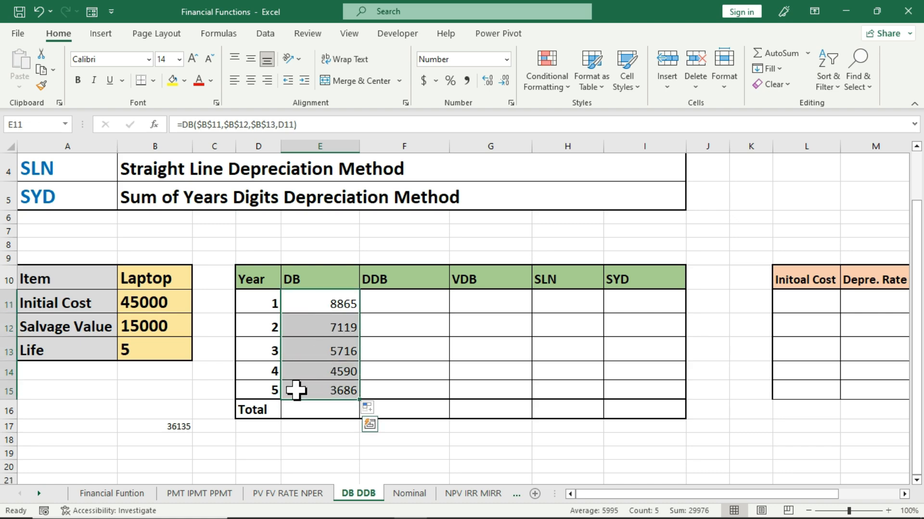
Calculate the first year's depreciation as a percentage of the initial cost in D19 with =(E11/B11%)
click(276, 440)
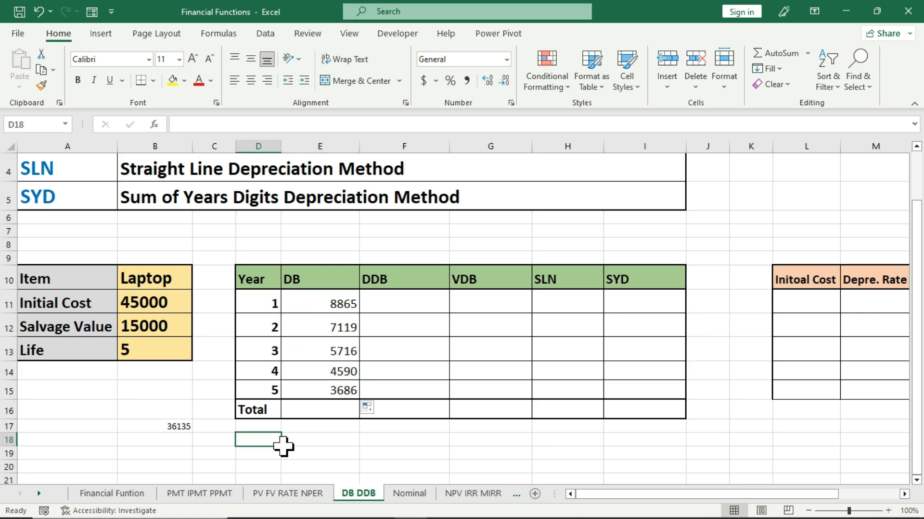
key(Down)
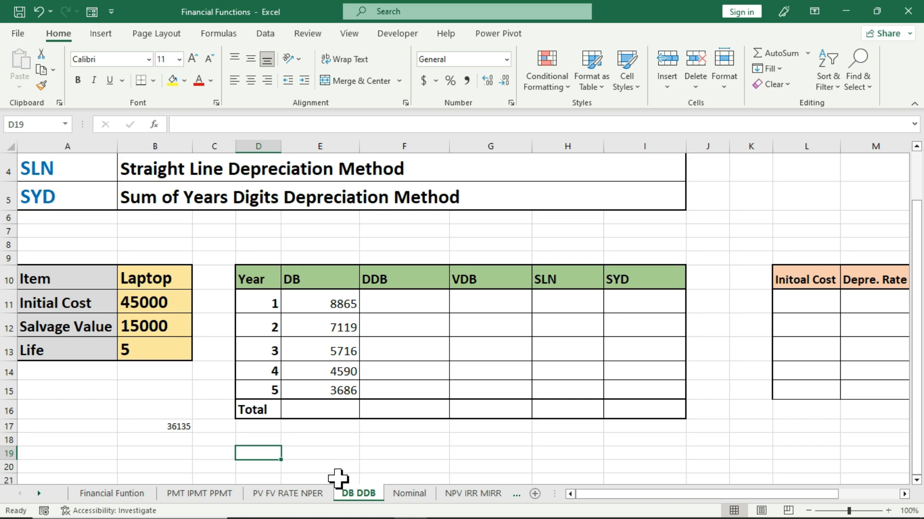
text(=()
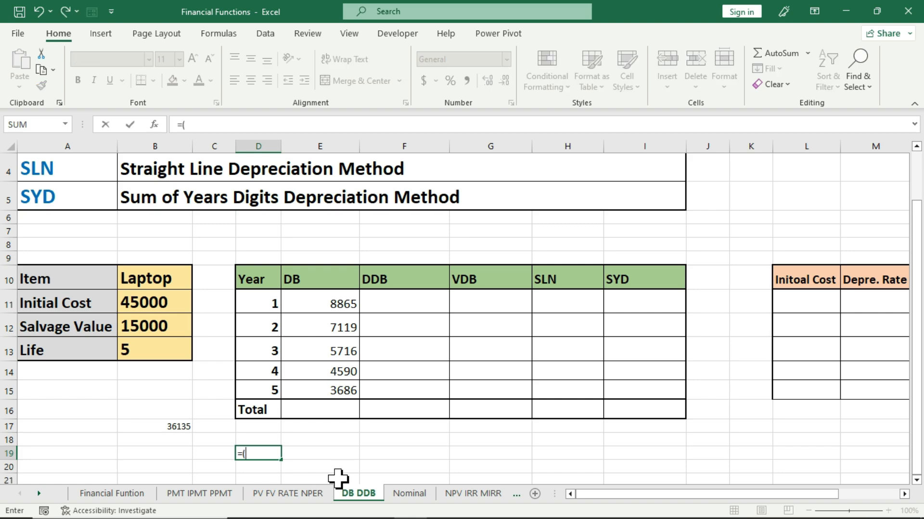
click(311, 305)
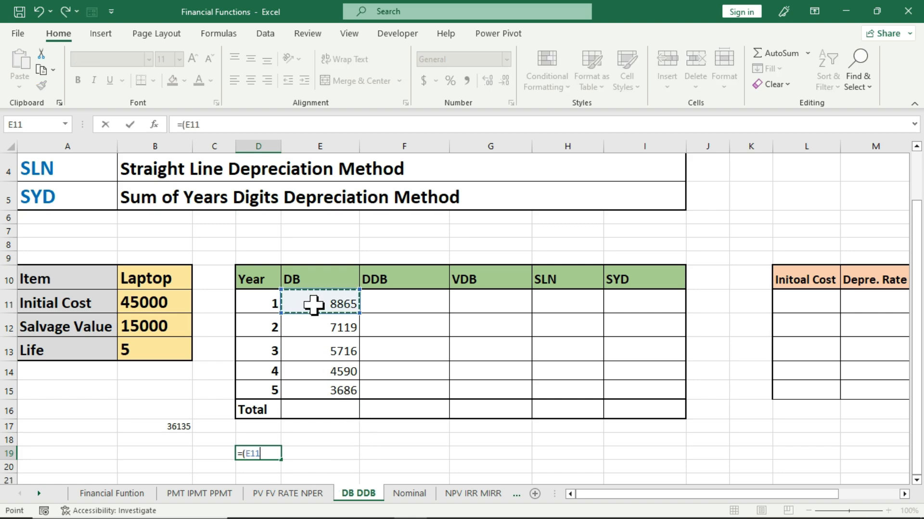
text(/)
click(160, 294)
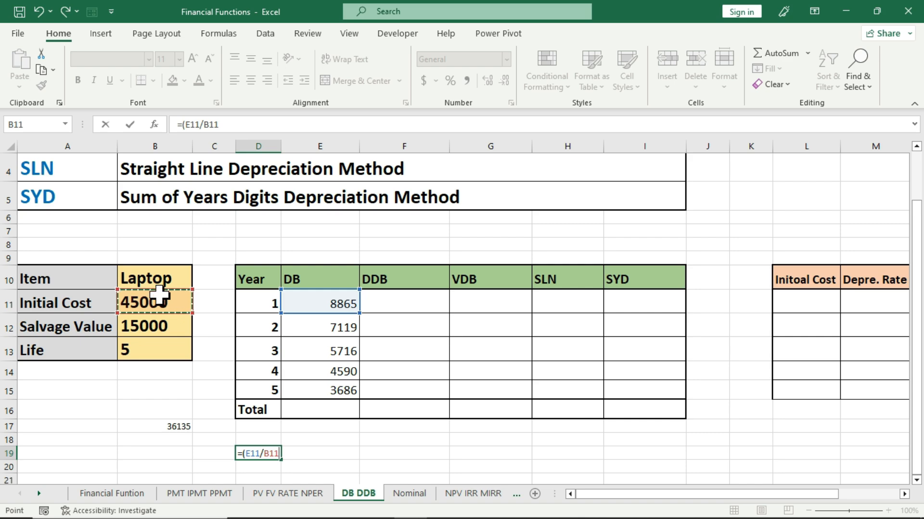
text(%))
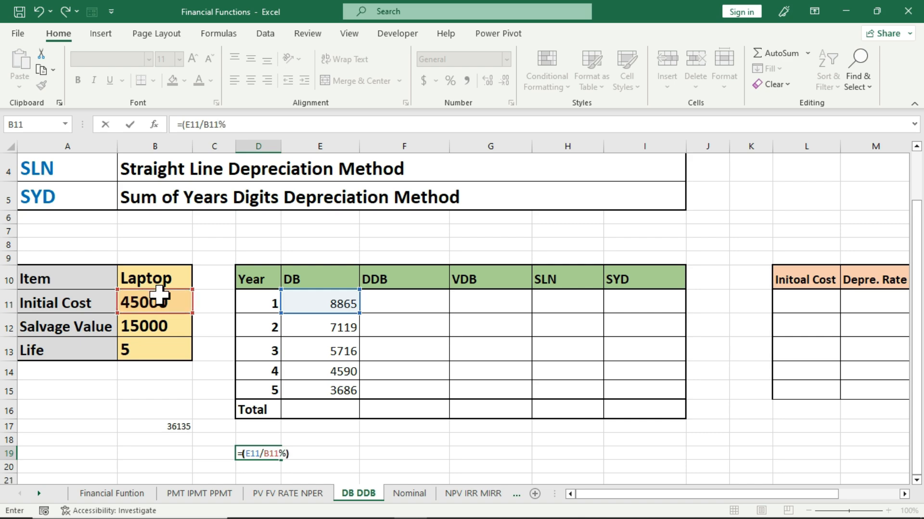
key(ctrl+Return)
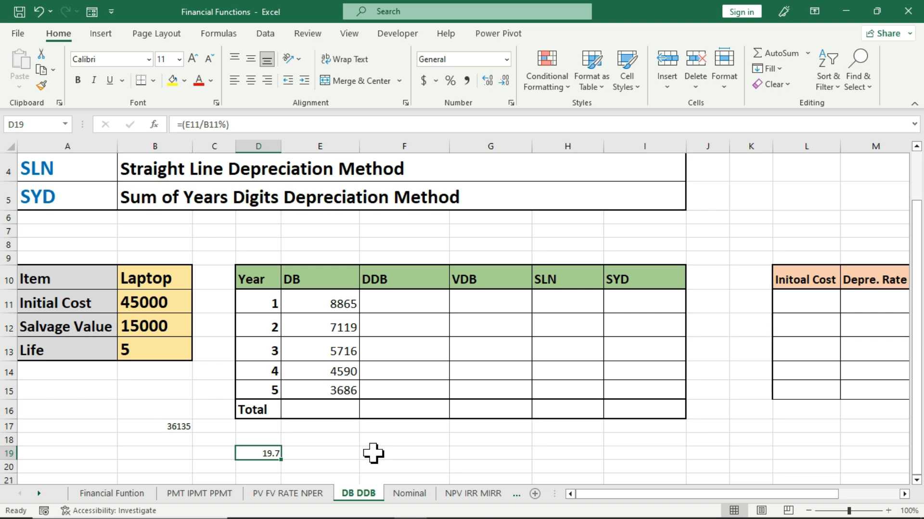
Calculate the second year's depreciation in C20 from the remaining value and the percentage rate with =B17*D19%
click(169, 301)
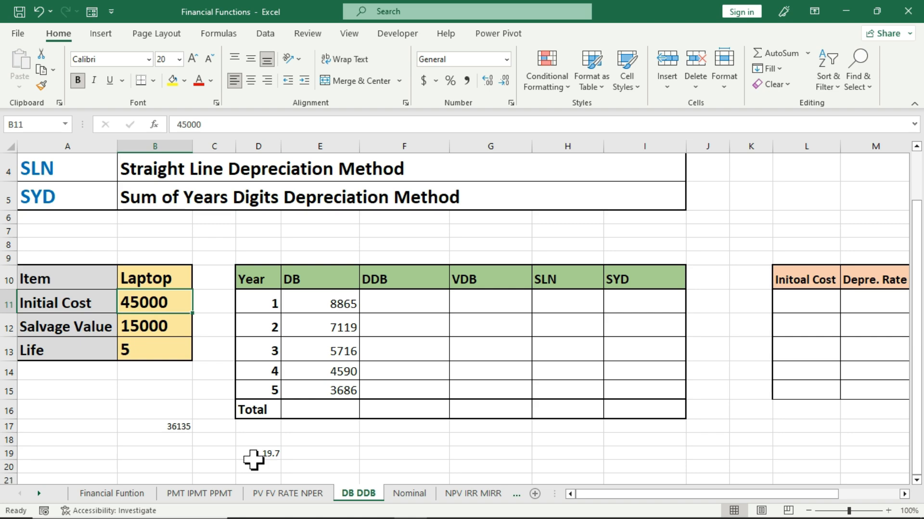
click(313, 302)
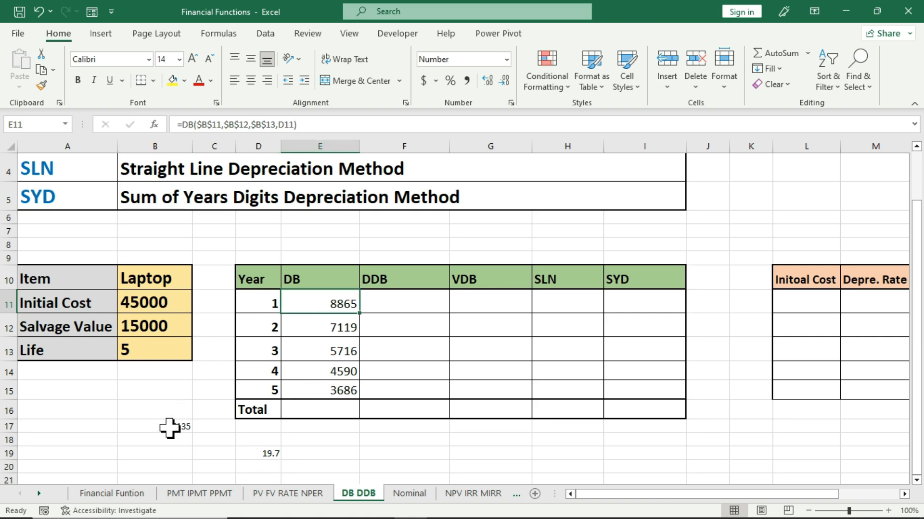
click(171, 428)
click(201, 467)
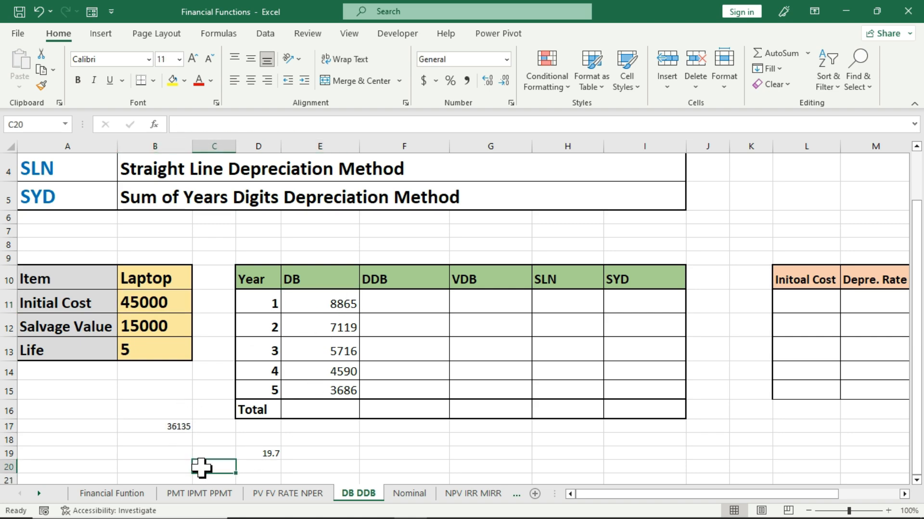
text(=)
click(165, 428)
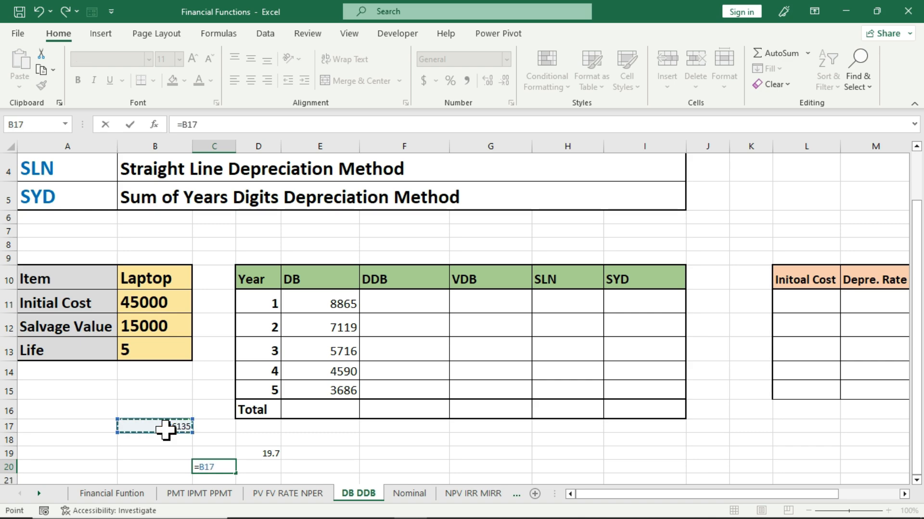
text(*)
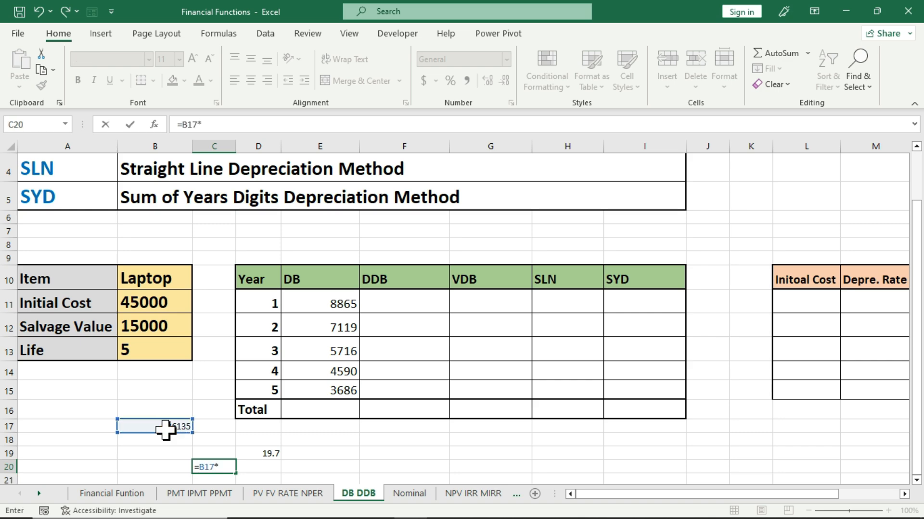
click(265, 456)
click(251, 124)
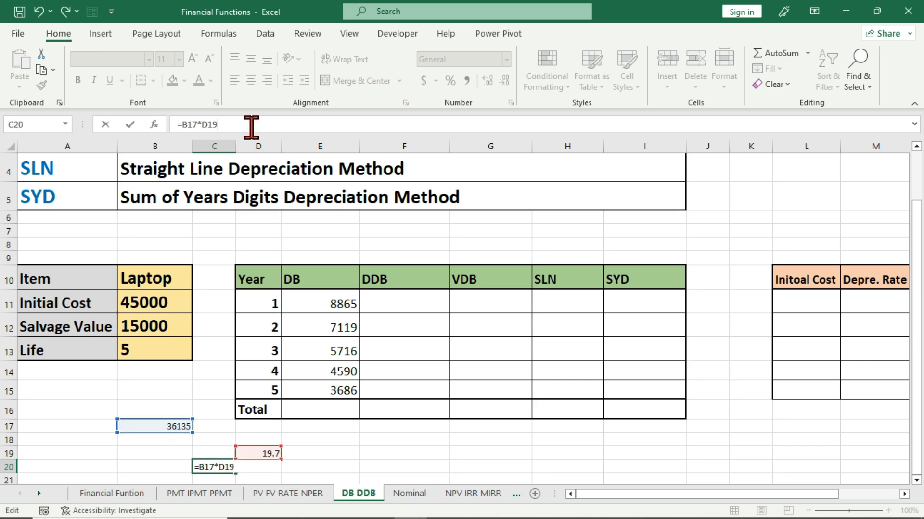
text(%)
key(Return)
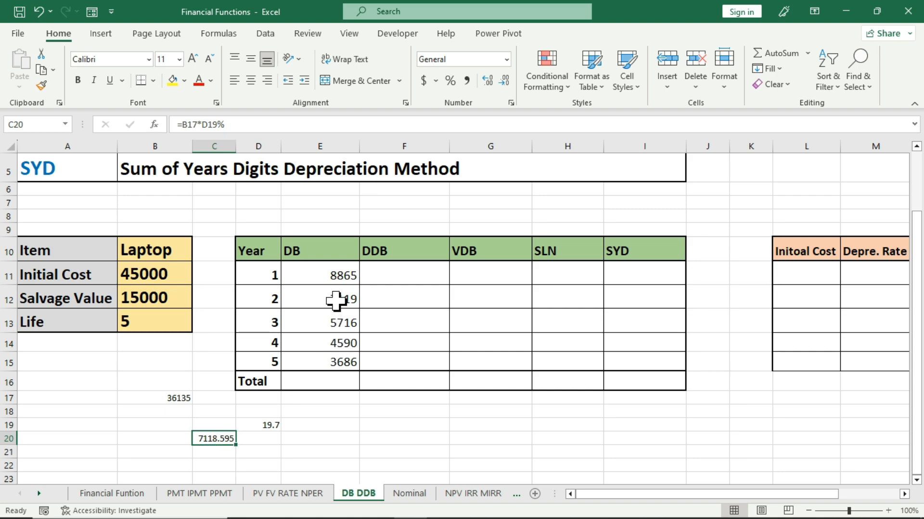
Reduce the decimals of the result in C20 so that it shows as a whole number
click(503, 80)
click(503, 80)
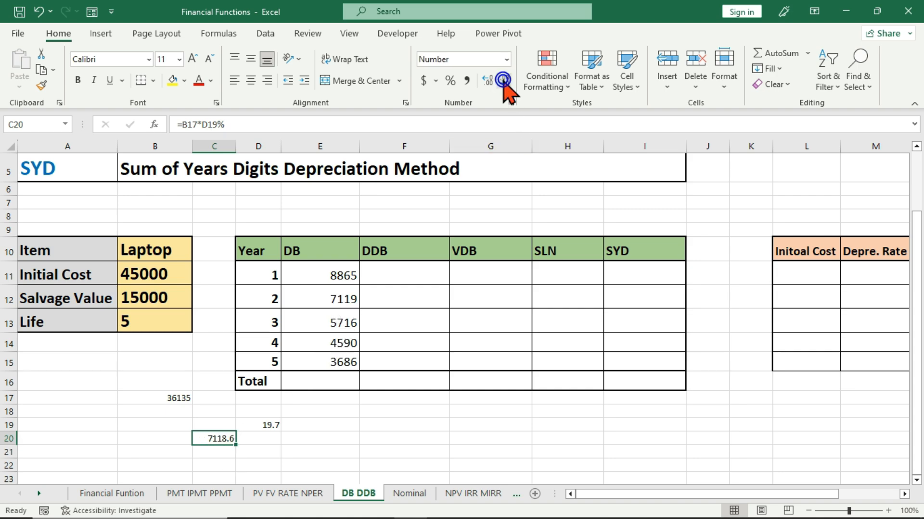
click(503, 80)
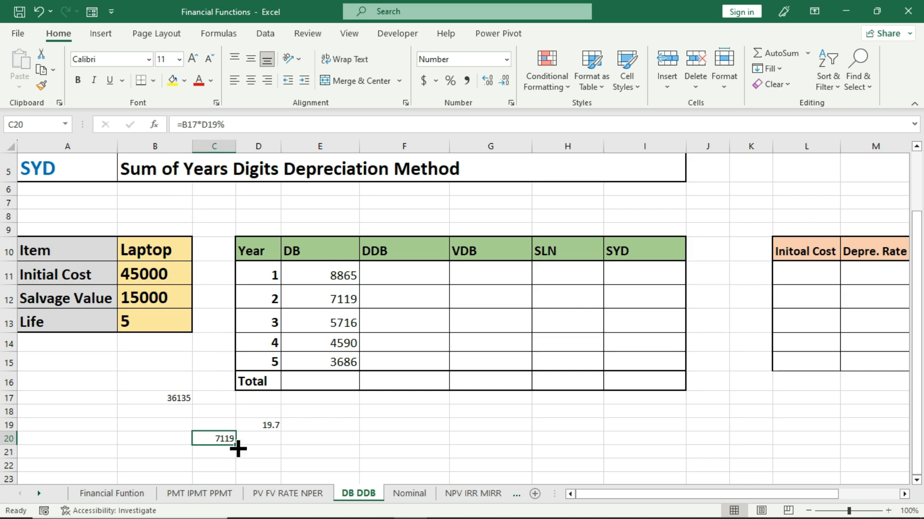
Clear the helper calculations in B17, D19 and C20 below the tables
drag(170, 398, 260, 448)
key(Delete)
scroll(385, 409, up, 1)
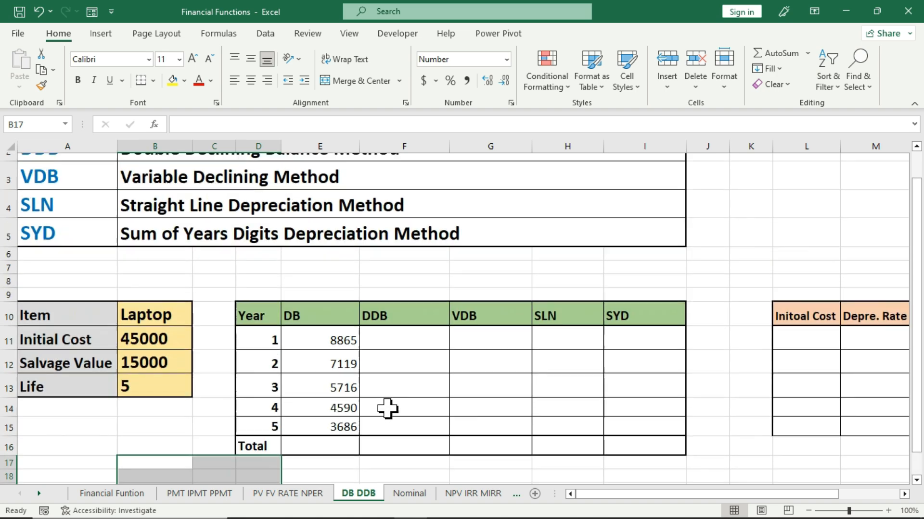
Review the yearly DB amounts and total them in E16 with =SUM(E11:E15)
click(344, 385)
click(343, 407)
click(346, 427)
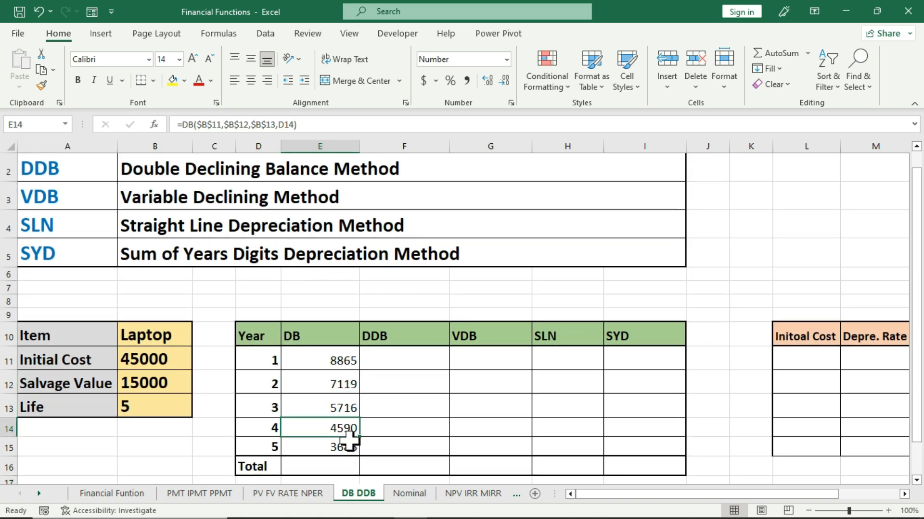
click(338, 361)
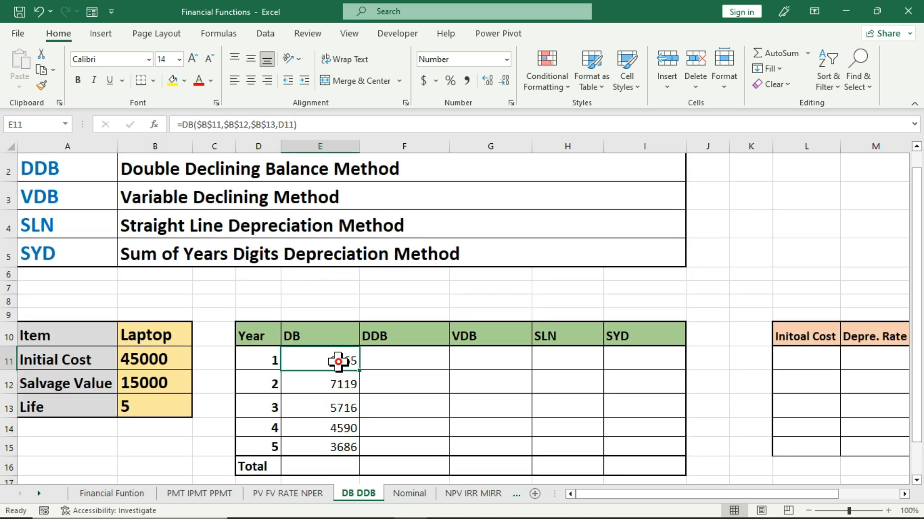
click(337, 465)
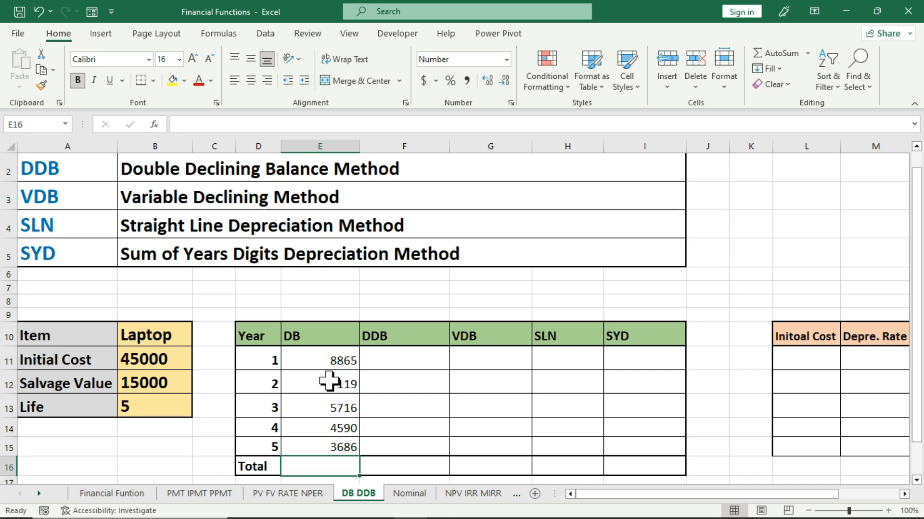
key(alt+equal)
key(Return)
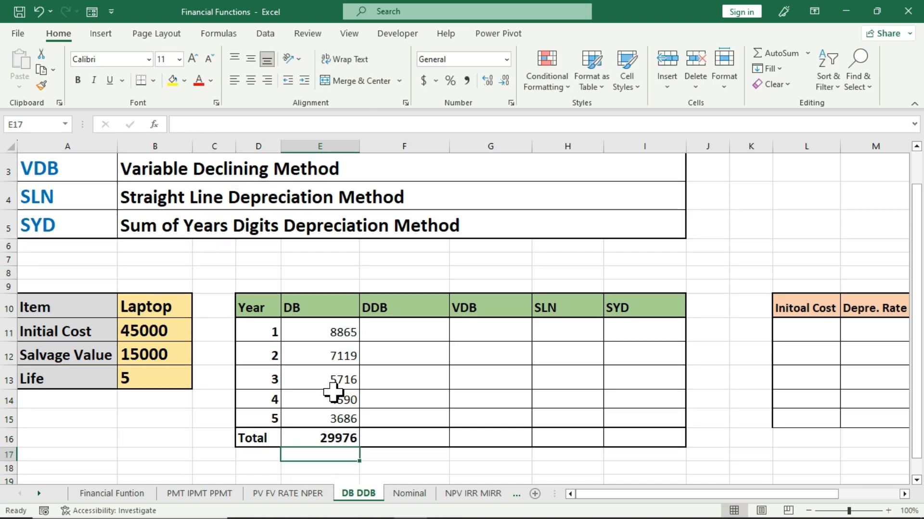
Compare the DB total and the yearly depreciation amounts with the laptop's initial cost and salvage value
click(315, 436)
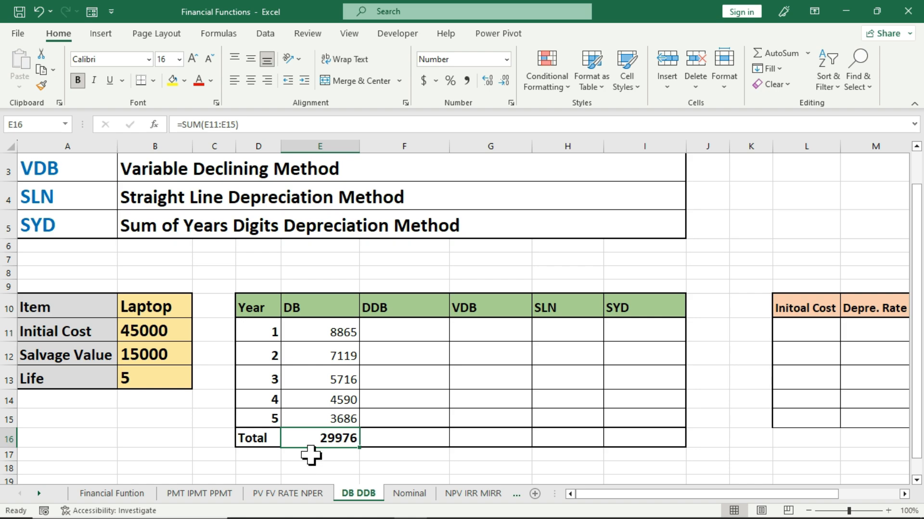
click(176, 337)
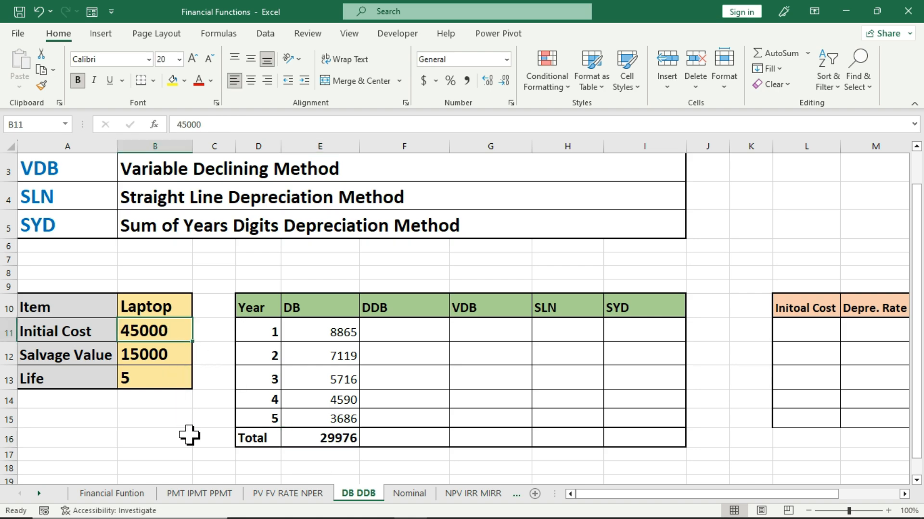
click(160, 360)
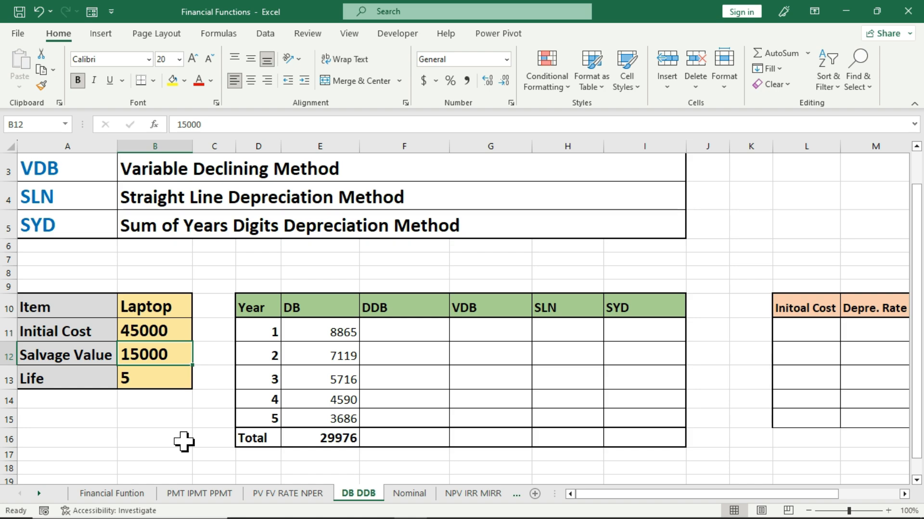
drag(304, 337, 312, 413)
click(307, 333)
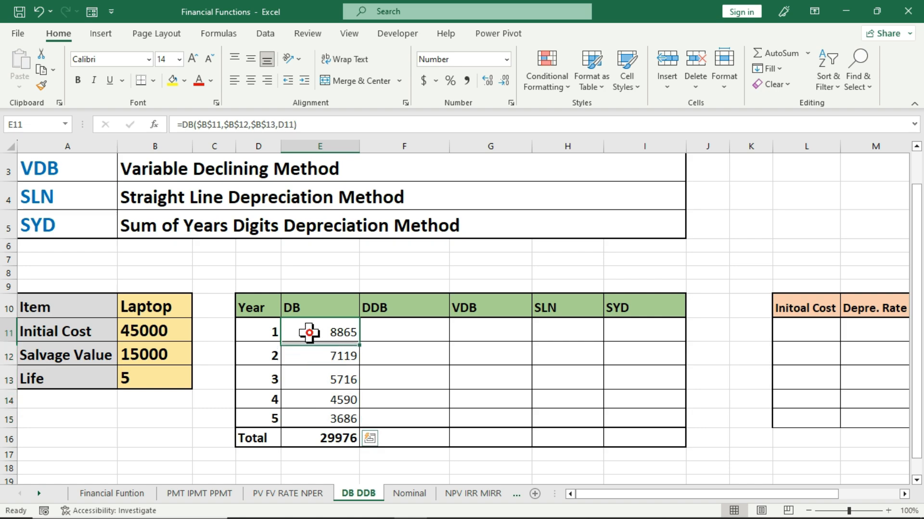
click(317, 355)
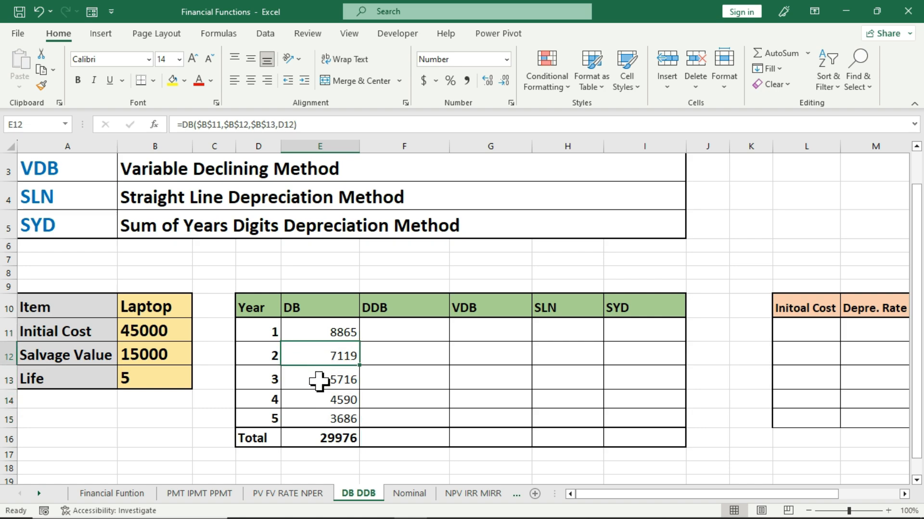
click(316, 380)
click(317, 400)
click(310, 419)
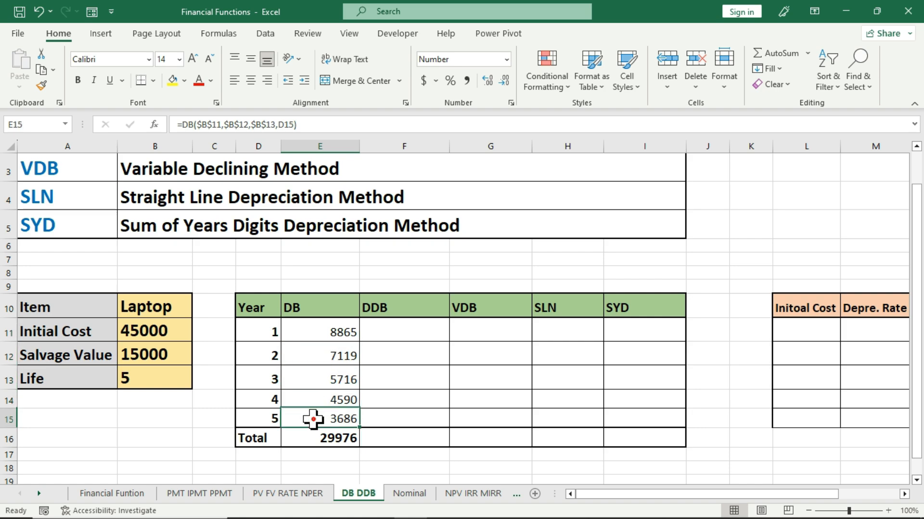
click(310, 436)
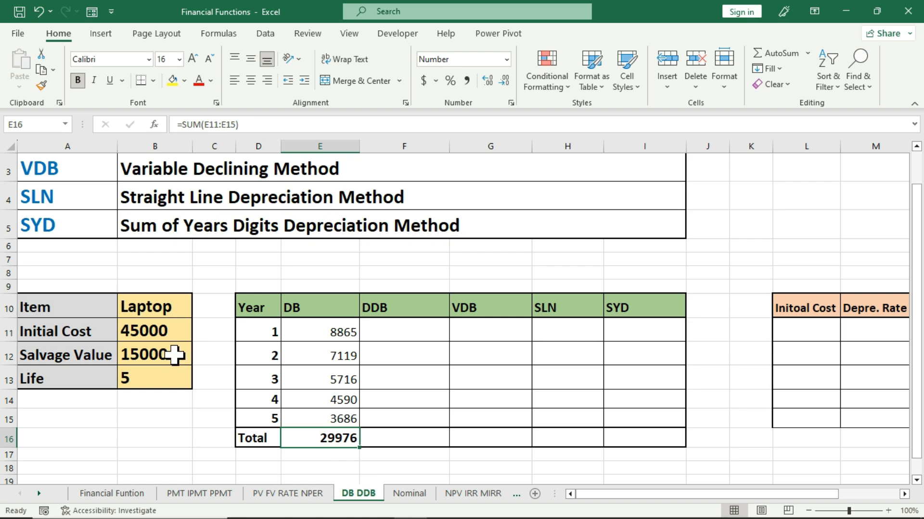
Calculate the first year's depreciation rate as a percentage of the initial cost in K11 with =(E11/B11%)
scroll(174, 355, down, 1)
click(745, 302)
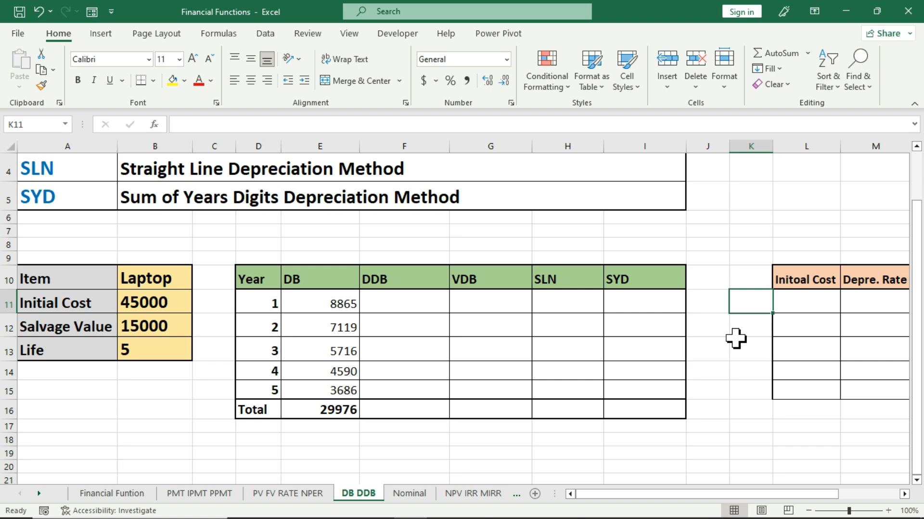
text(=()
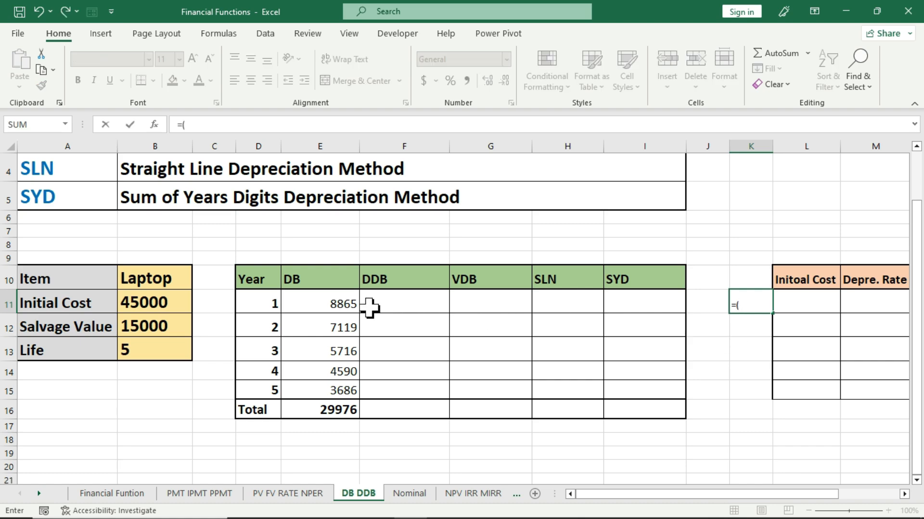
click(322, 303)
text(/)
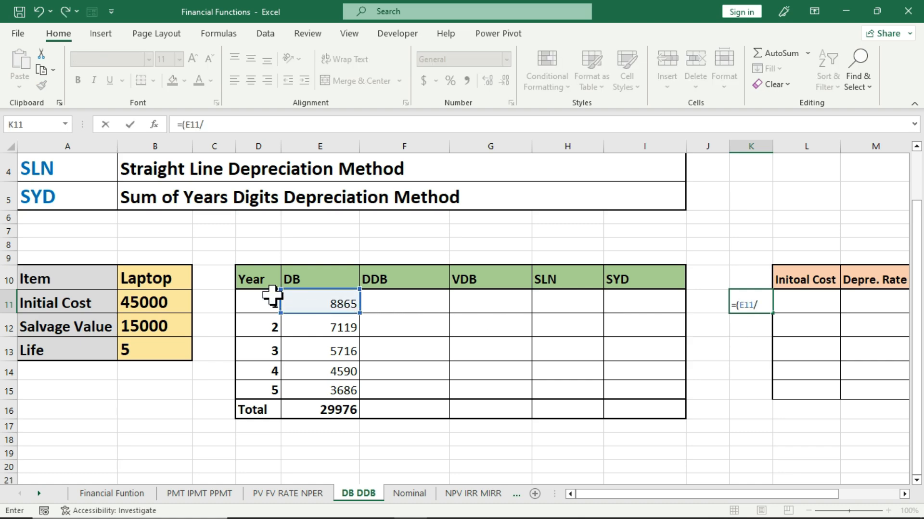
click(166, 300)
text(%)
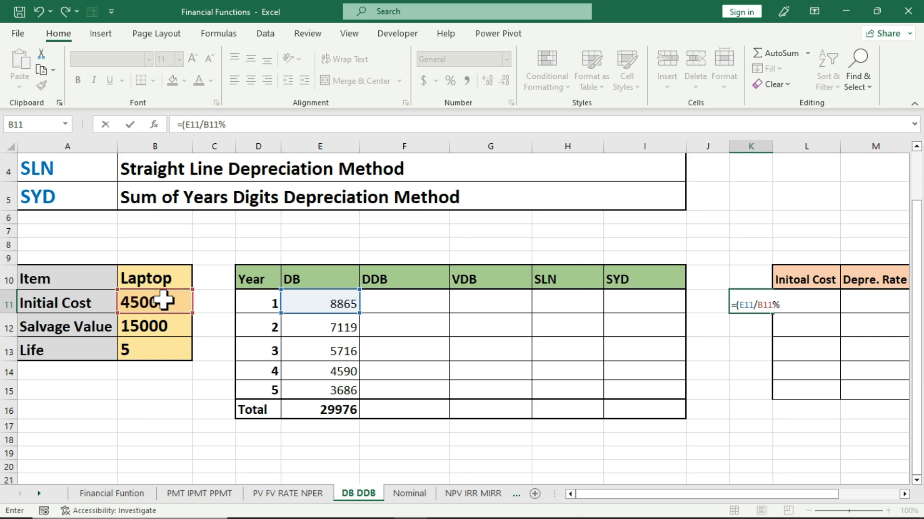
key(ctrl+Return)
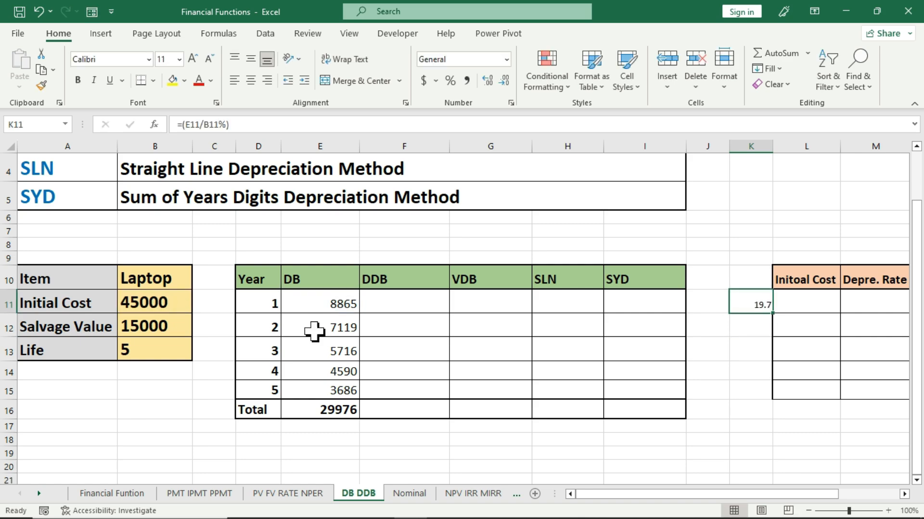
Enter 45000 as the first initial cost in L11 of the depreciation check table
click(901, 494)
click(732, 305)
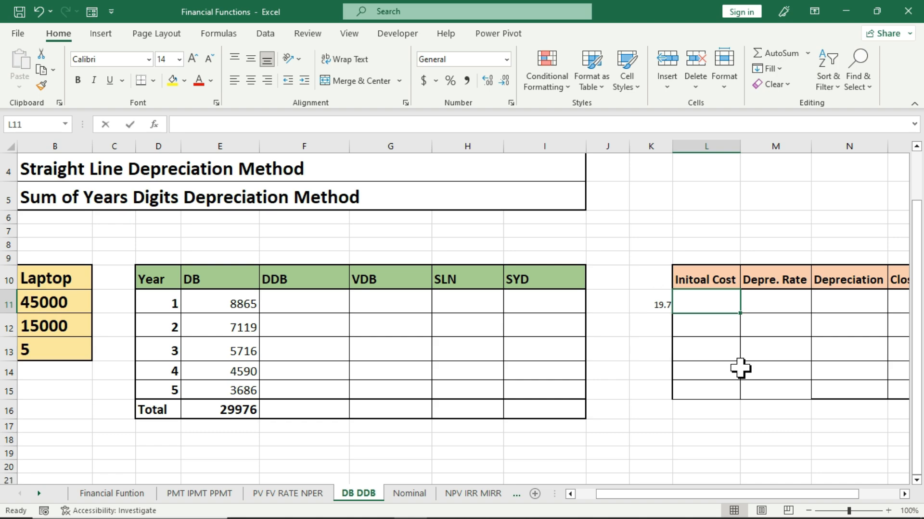
text(45000)
key(ctrl+Return)
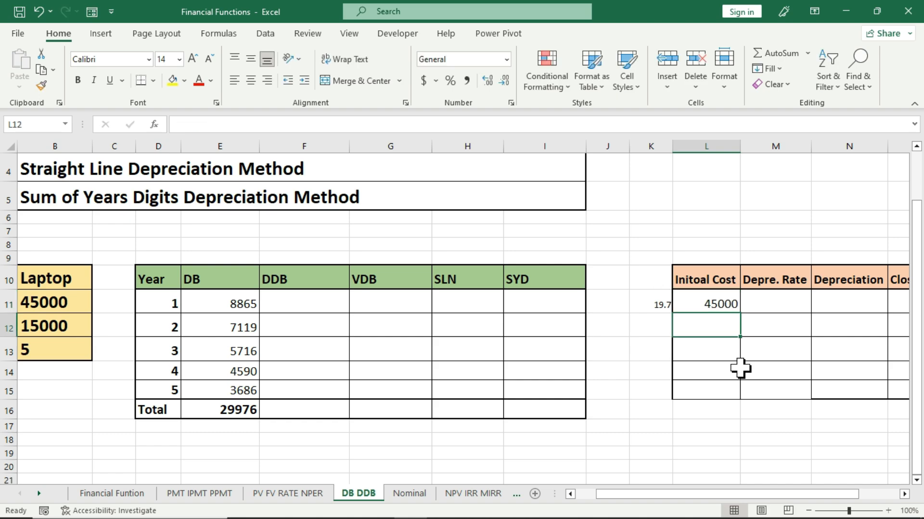
Enter a depreciation rate of 19.7 in M11, fill it down to M15, and check the filled rates
click(772, 303)
text(19)
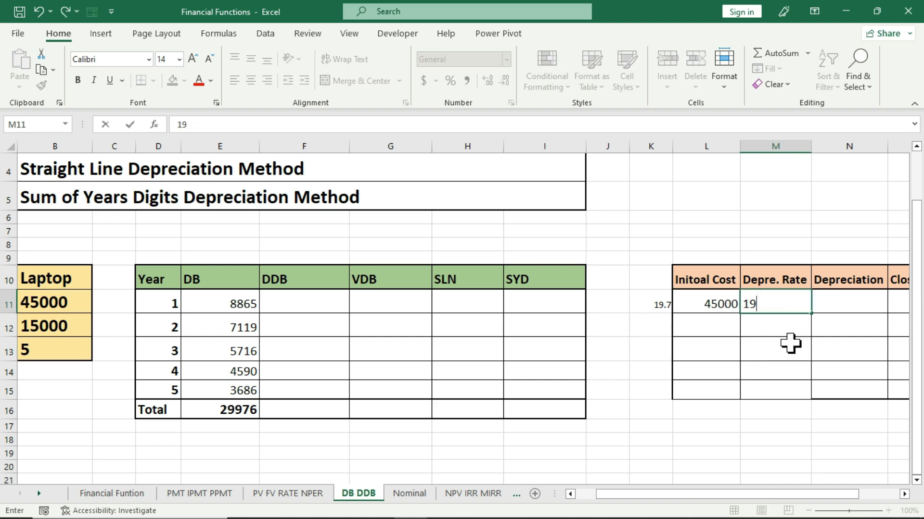
text(.7)
key(Return)
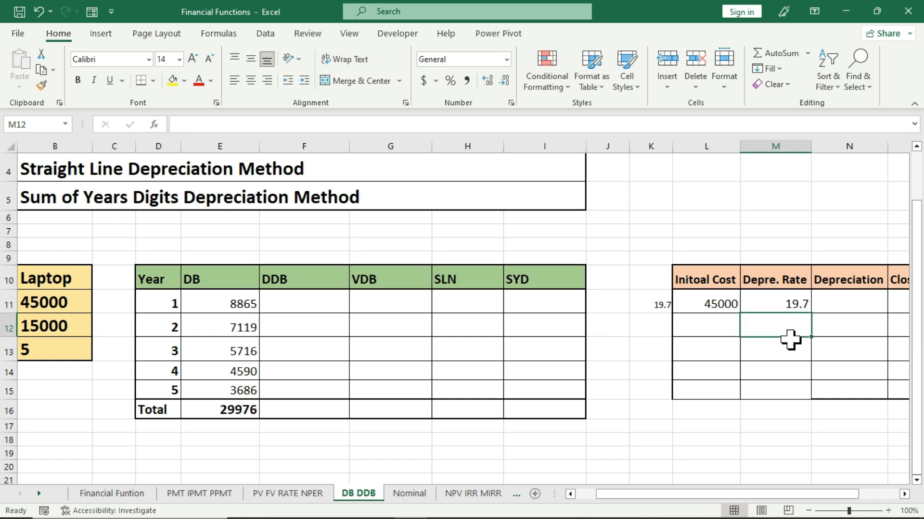
drag(787, 303, 787, 384)
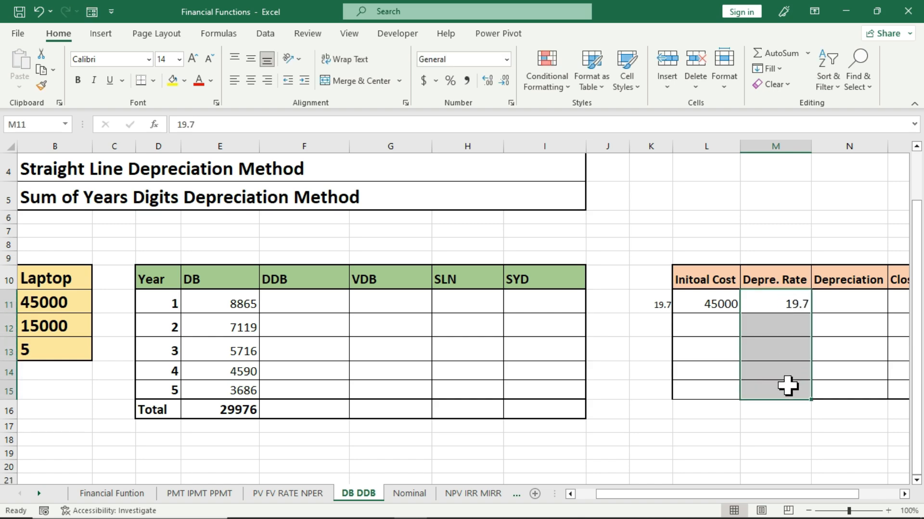
key(ctrl+d)
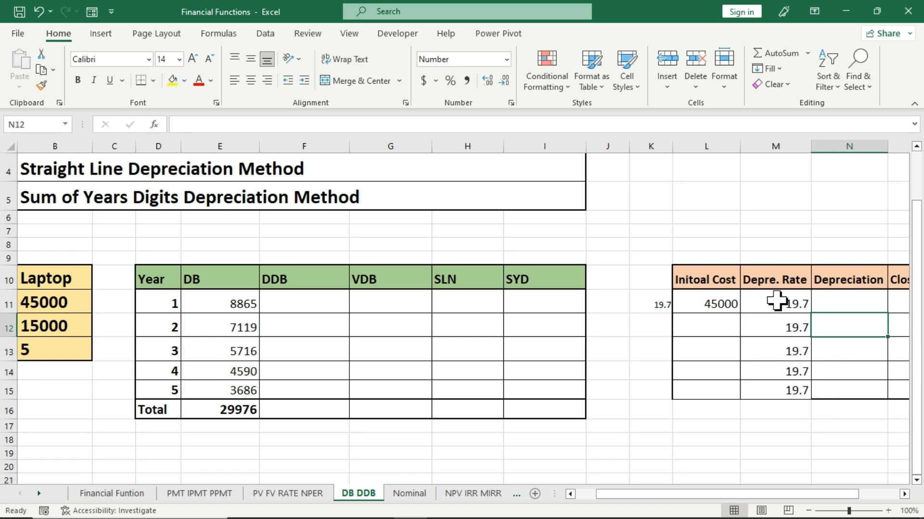
drag(777, 303, 779, 382)
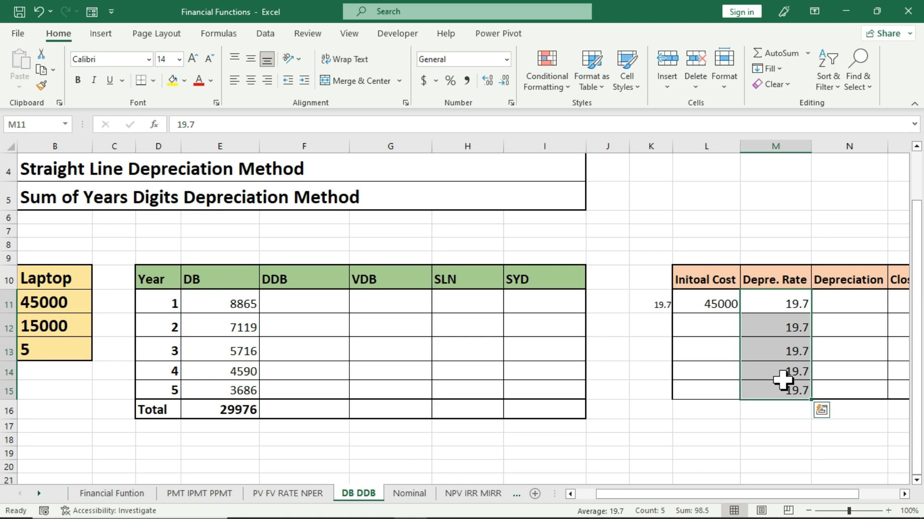
click(781, 304)
click(781, 324)
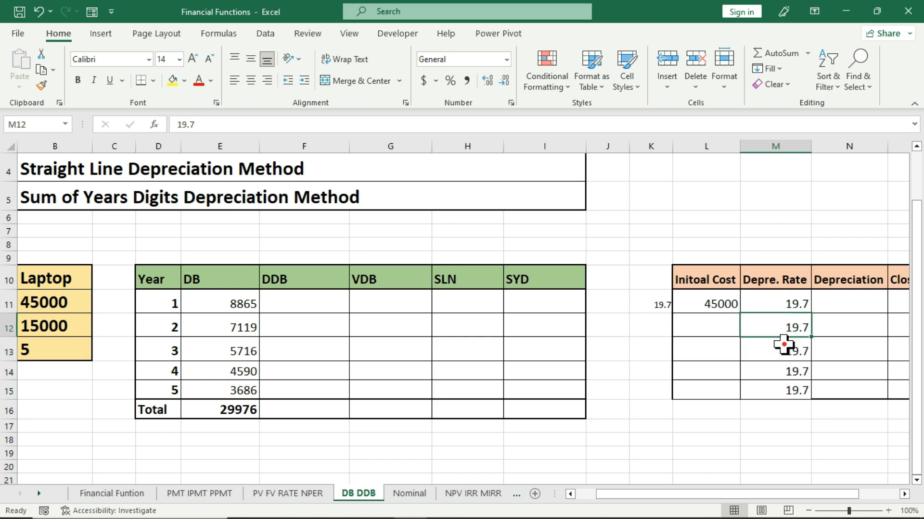
click(783, 346)
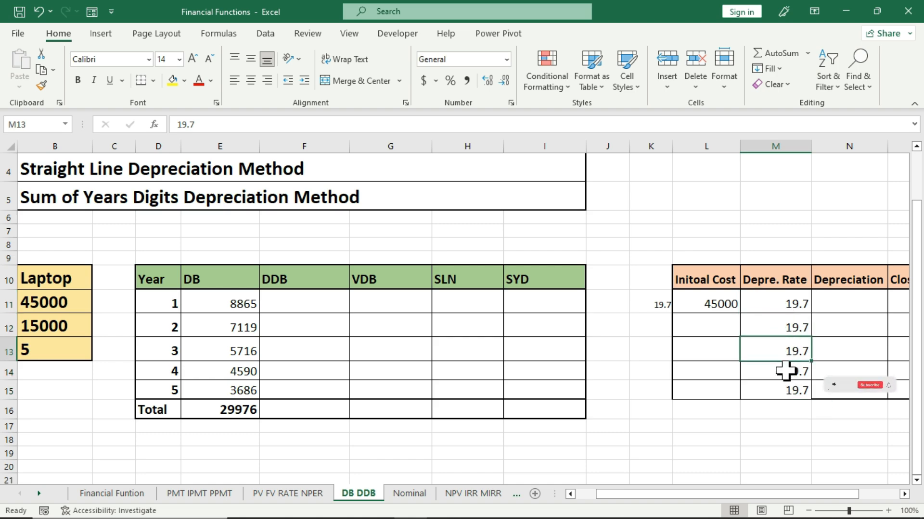
Calculate the first year's depreciation in N11 of the check table with =(L11*M11%)
click(848, 305)
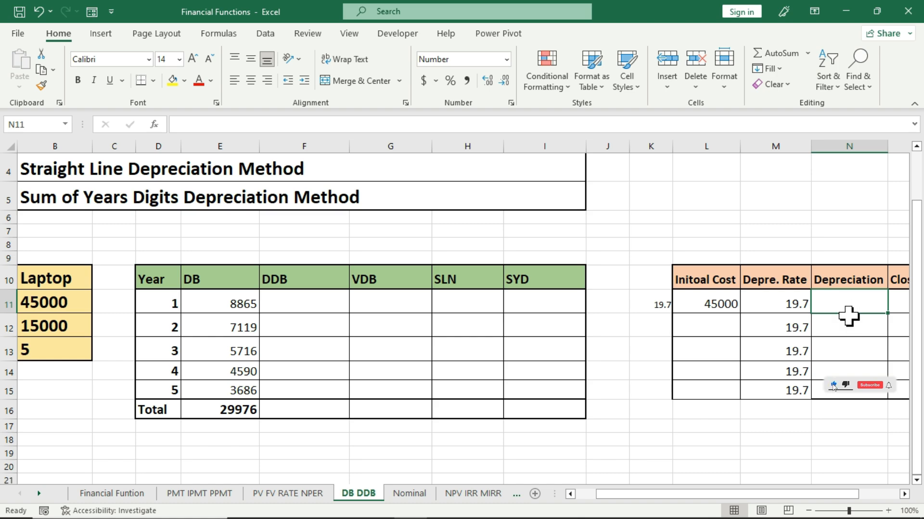
text(=)
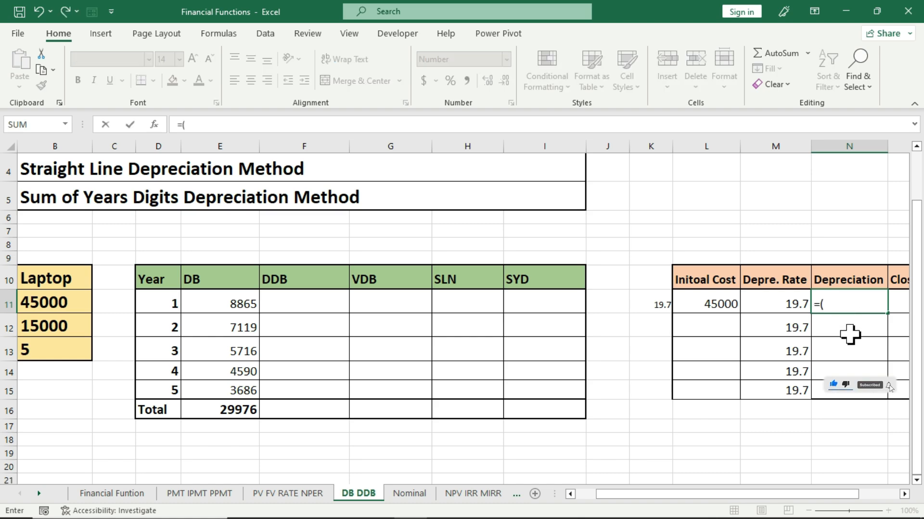
text(()
click(723, 306)
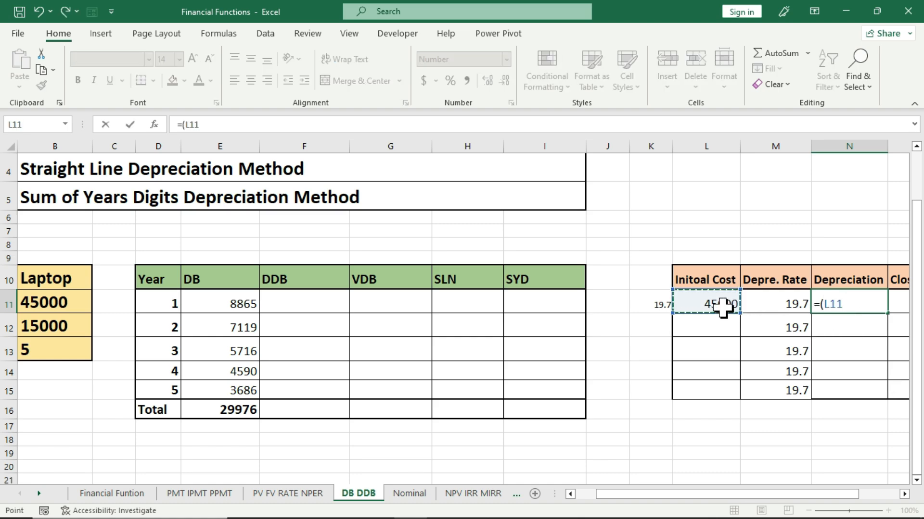
text(*)
click(764, 311)
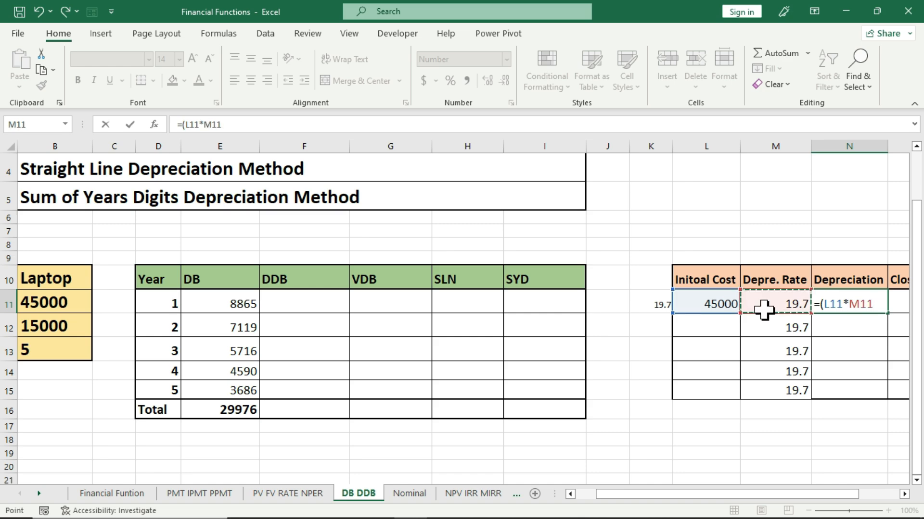
text(%)
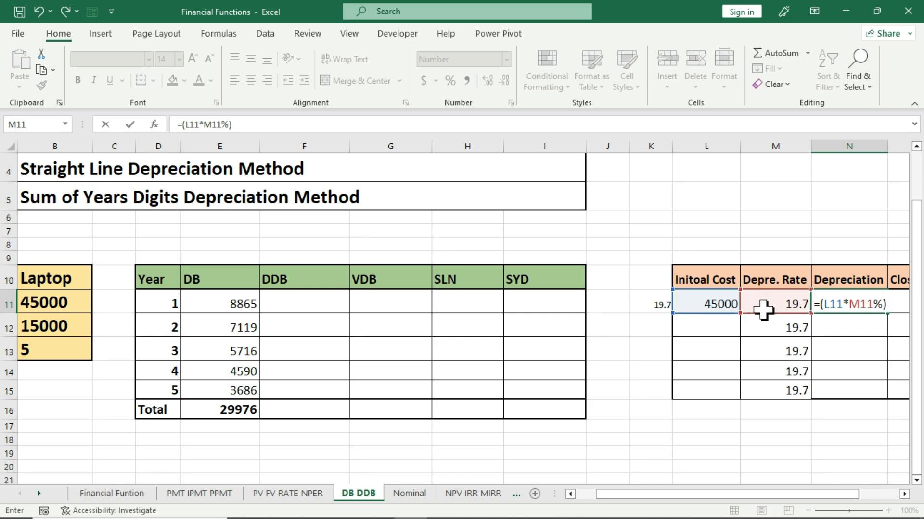
key(ctrl+Return)
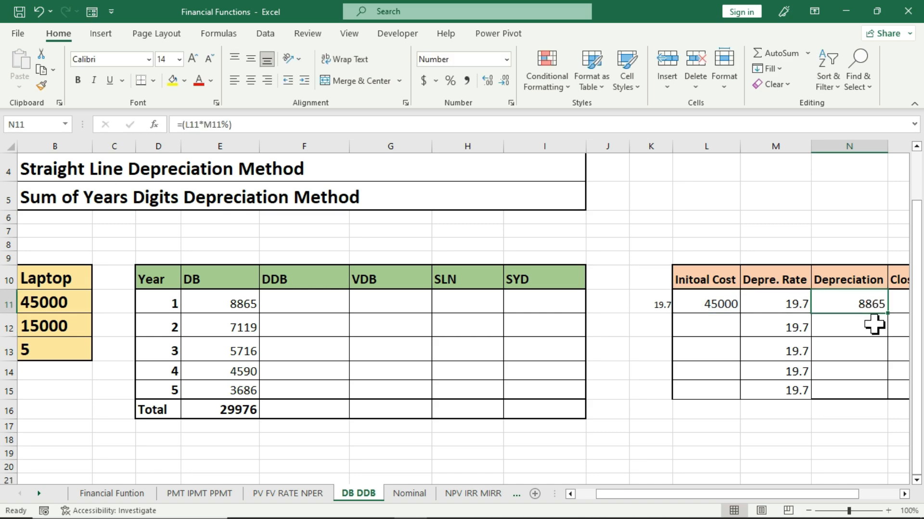
Check the first row's initial cost, rate and depreciation against the first year's DB result in E11
click(707, 304)
click(776, 304)
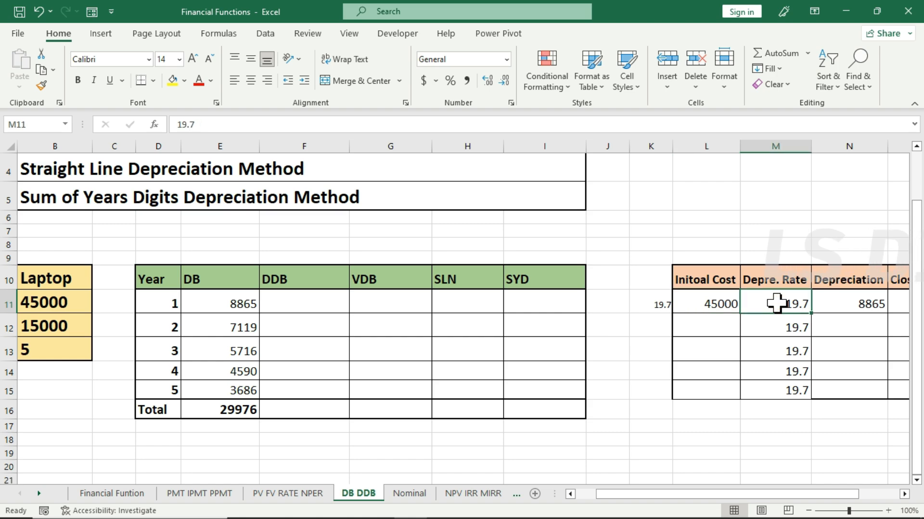
click(858, 304)
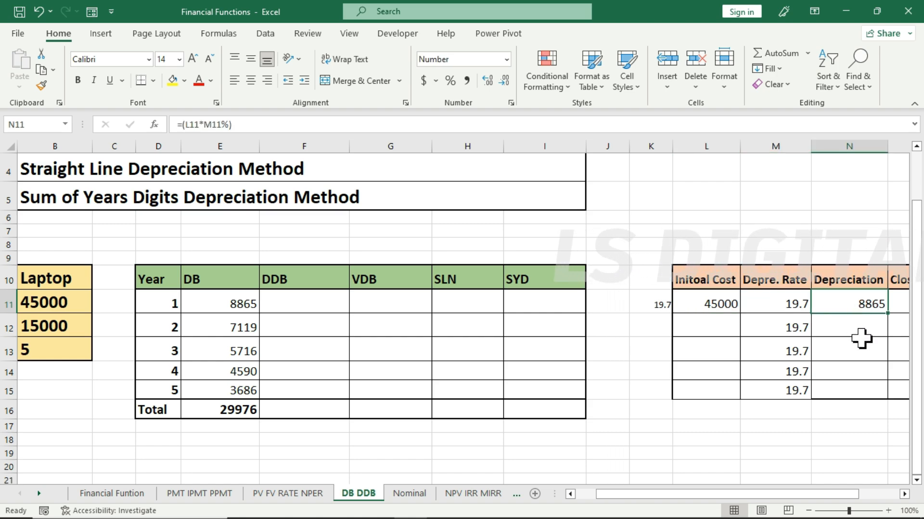
click(227, 305)
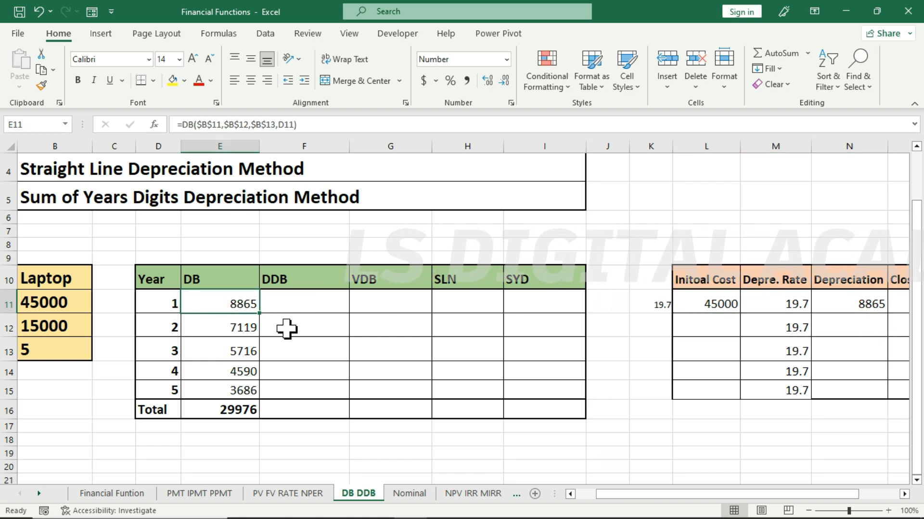
Calculate the first year's closing cost in O11 as initial cost minus depreciation with =(L11-N11)
click(905, 495)
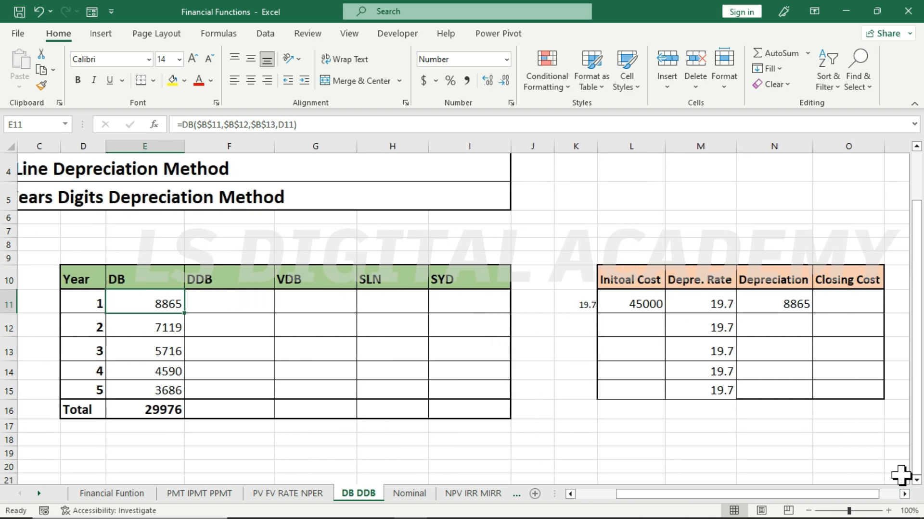
click(855, 310)
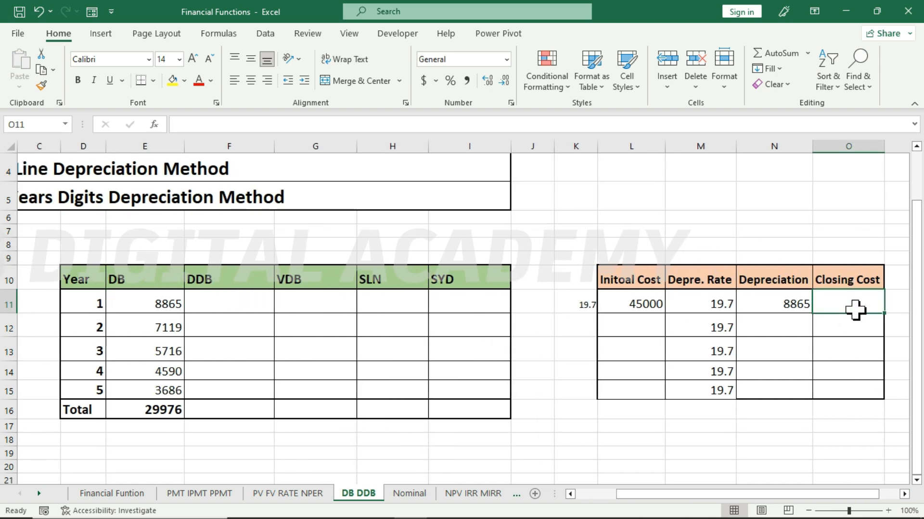
text(=()
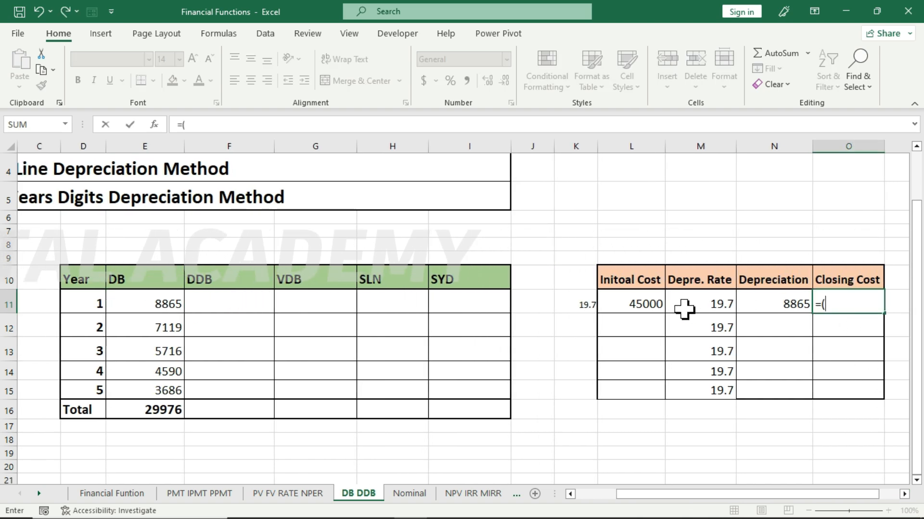
click(636, 304)
text(-)
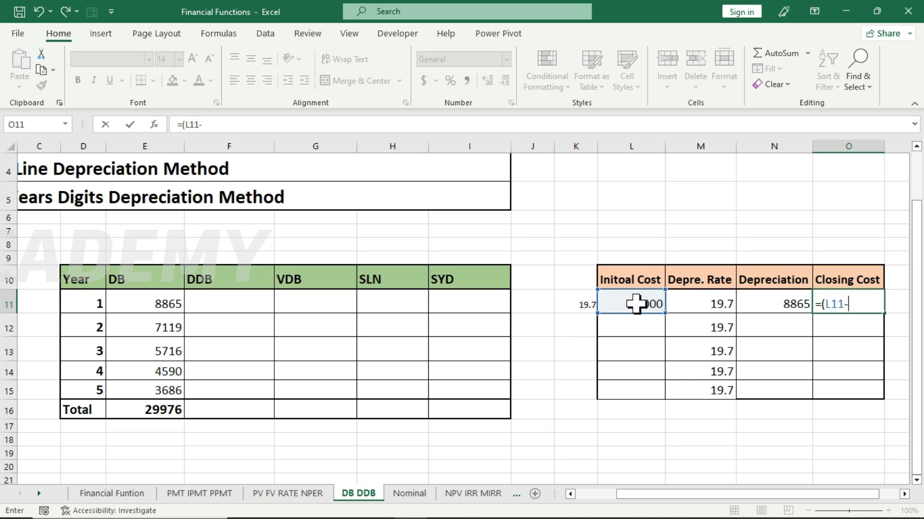
click(768, 303)
text())
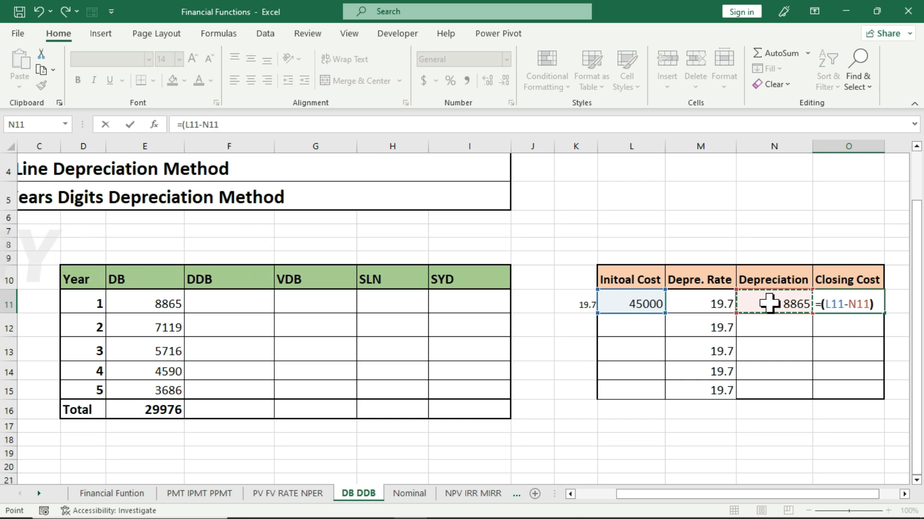
key(Return)
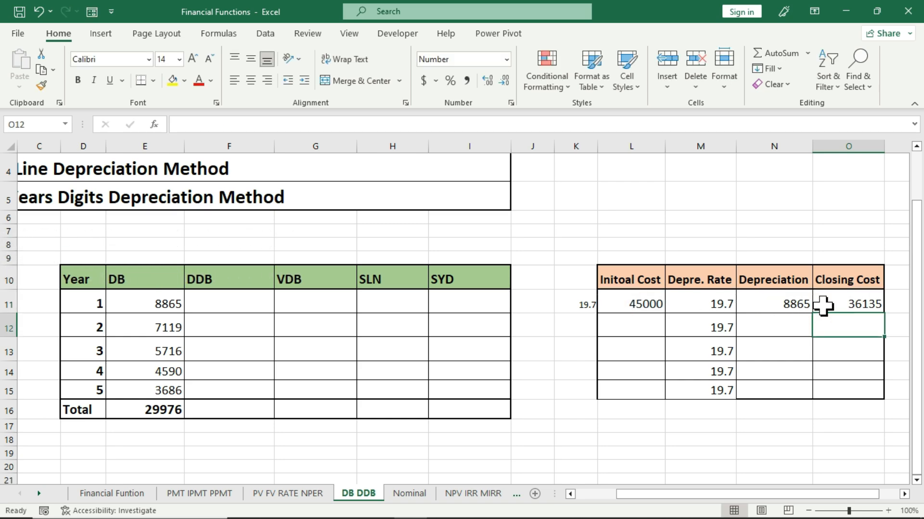
Link the second-year initial cost in L12 to the previous closing cost with =O11 and fill it down to L15
click(636, 333)
text(=)
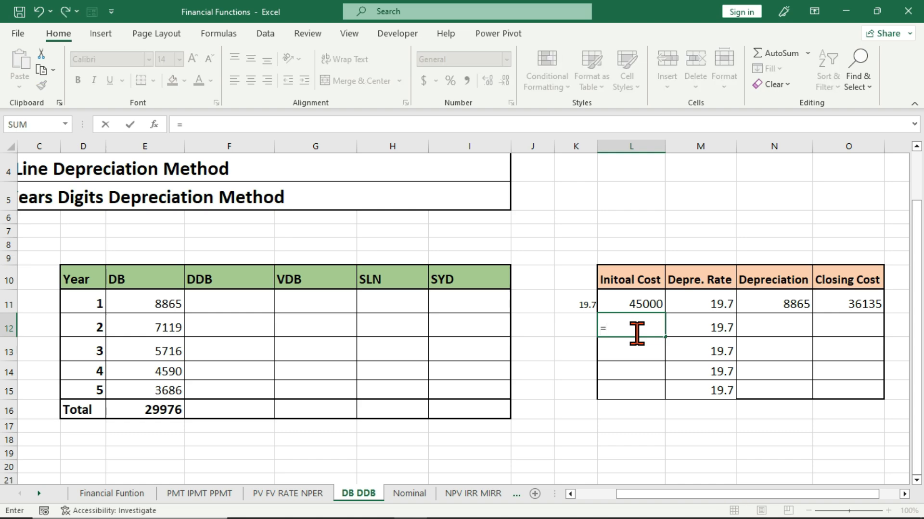
click(857, 307)
key(Return)
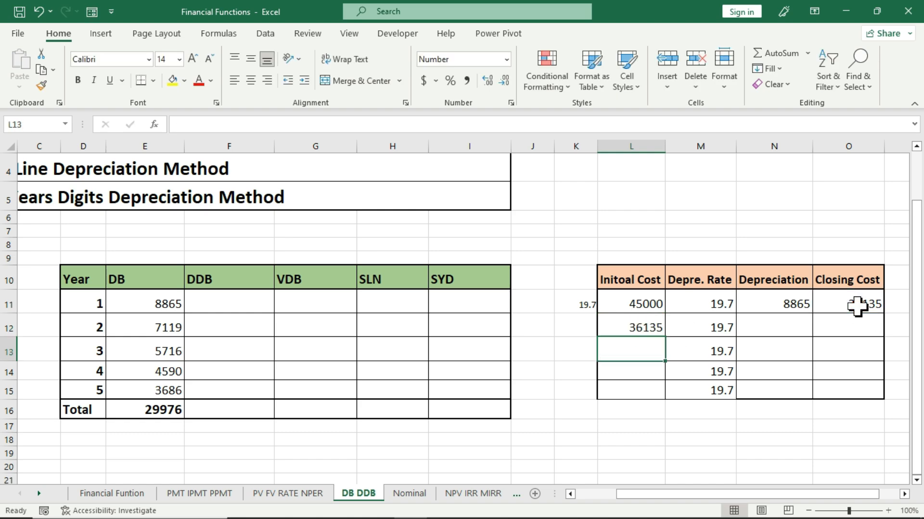
click(647, 334)
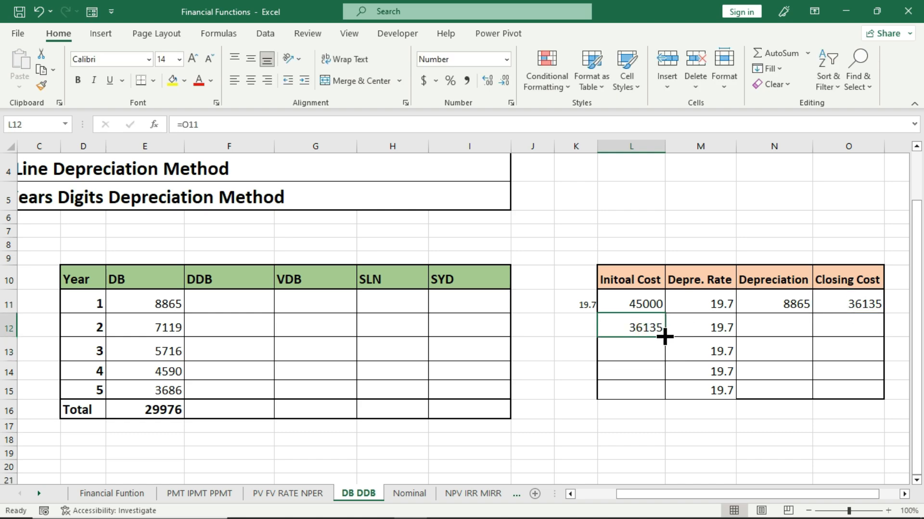
drag(664, 336, 658, 394)
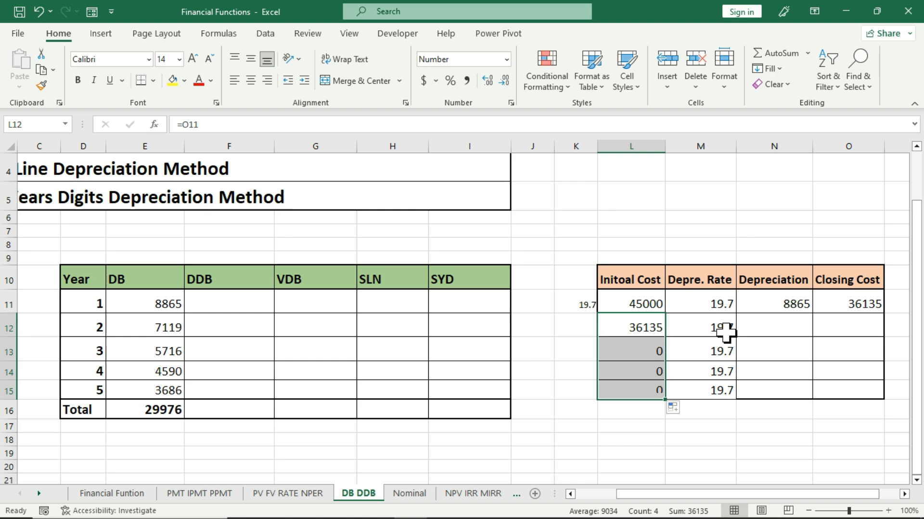
Fill the Depreciation formula from N11 and the Closing Cost formula from O11 down to row 15
click(772, 305)
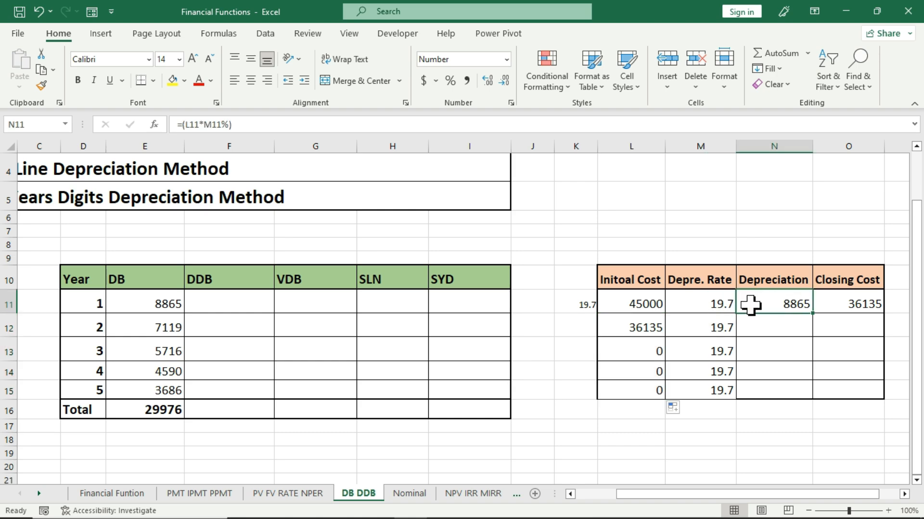
double_click(812, 314)
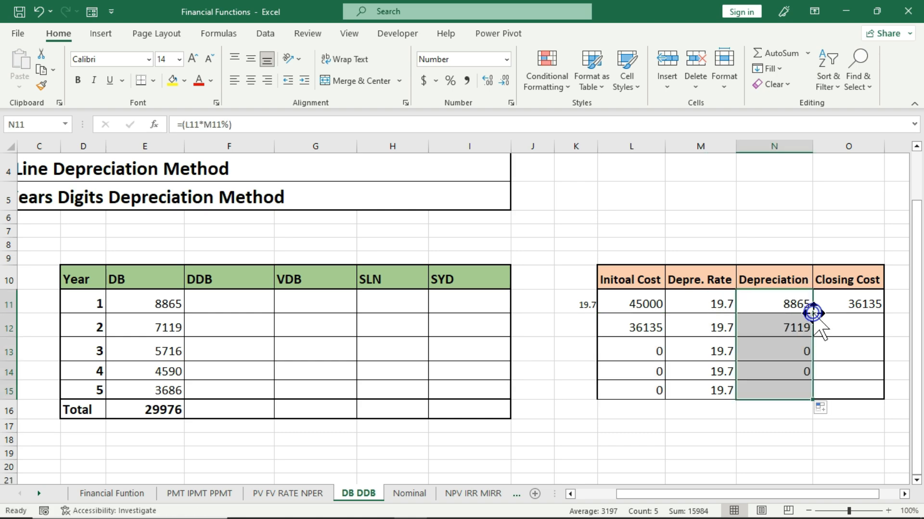
click(846, 310)
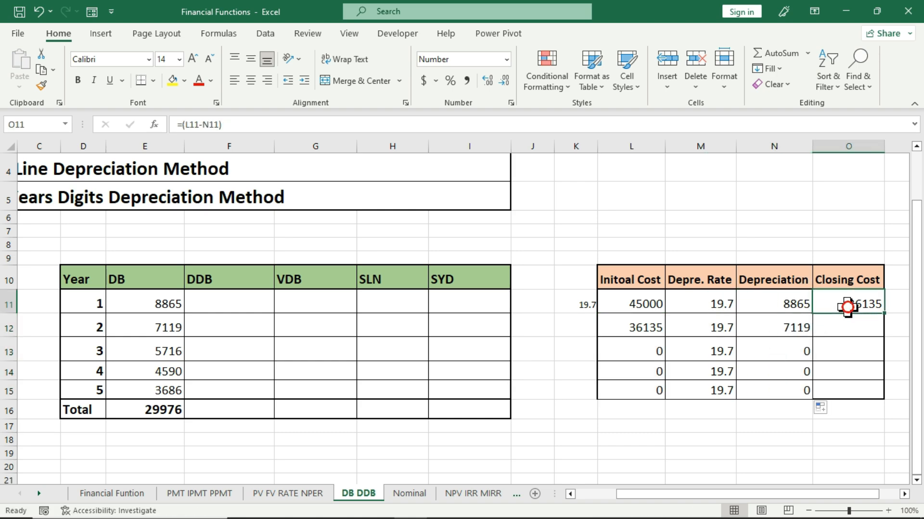
double_click(884, 314)
Review how initial cost, rate, depreciation and closing cost relate in the first two rows of the declining balance breakdown
click(791, 307)
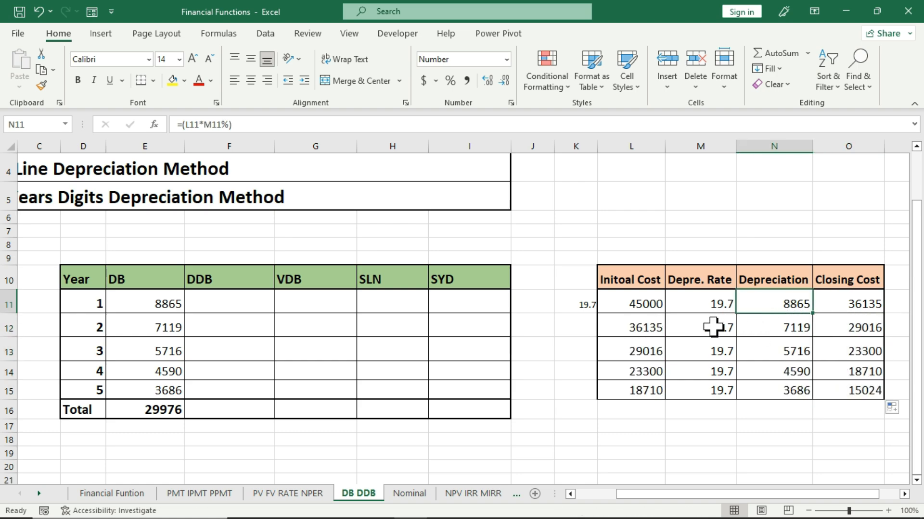
click(635, 305)
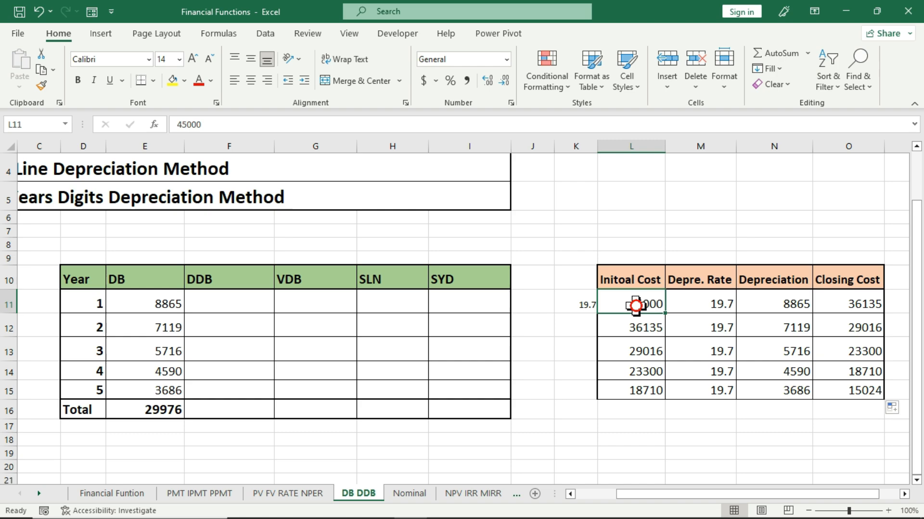
click(703, 305)
click(776, 304)
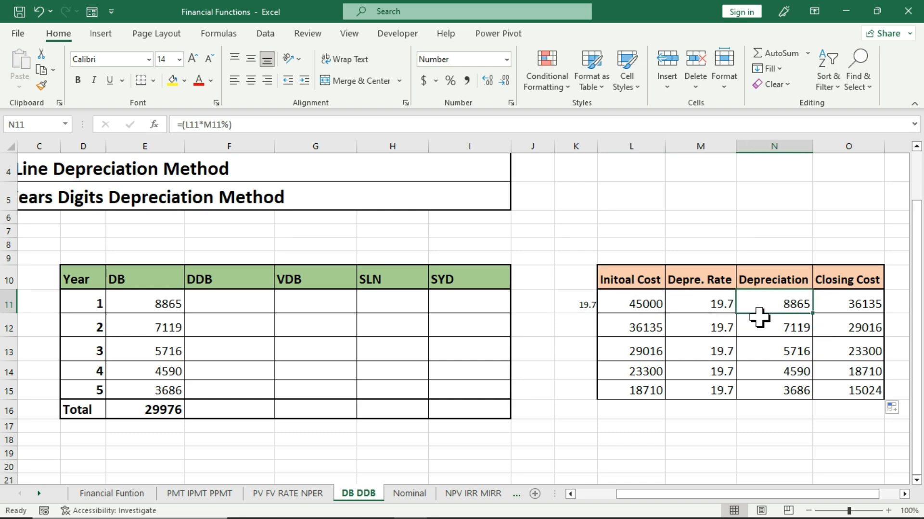
click(849, 302)
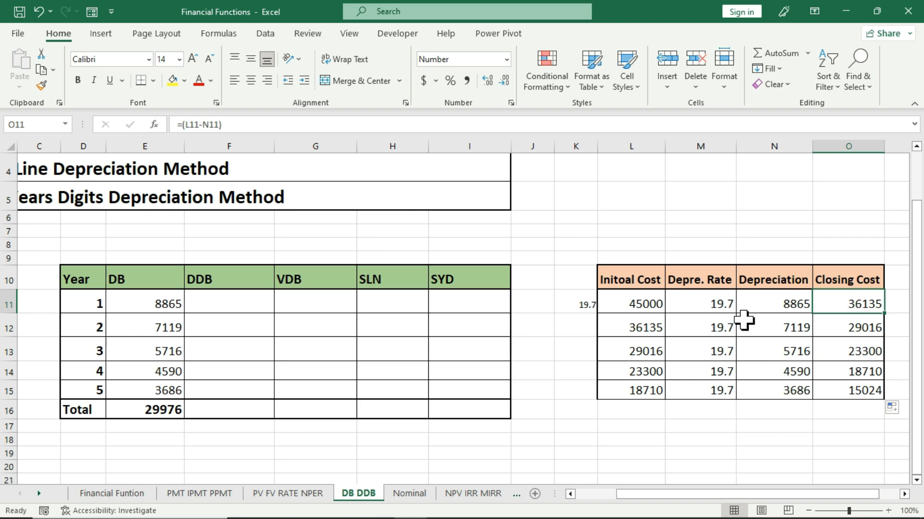
click(648, 325)
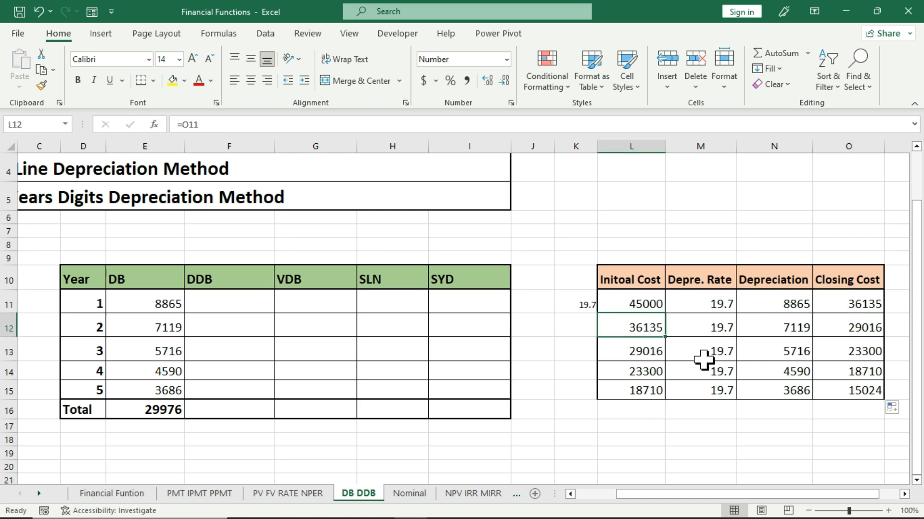
click(713, 329)
click(789, 325)
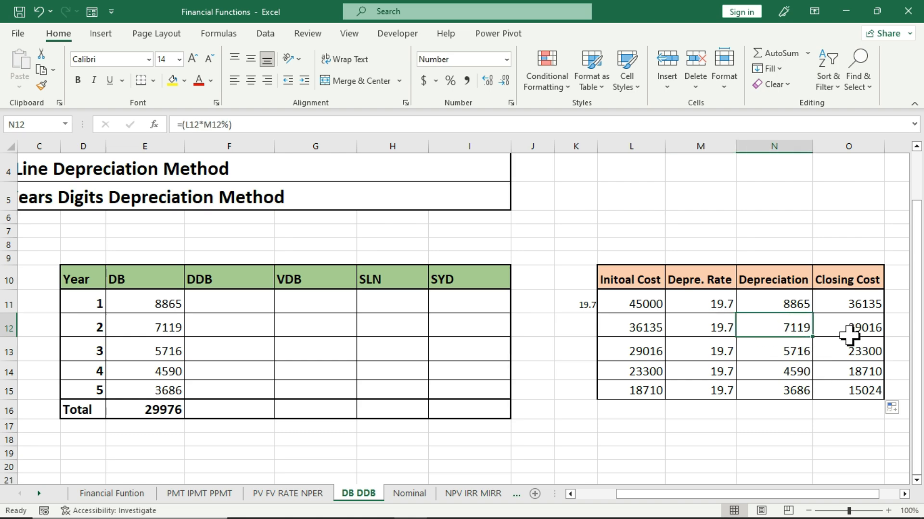
Examine the initial cost, rate and depreciation formulas in rows 13 to 15, ending with the final closing cost in O15
click(646, 354)
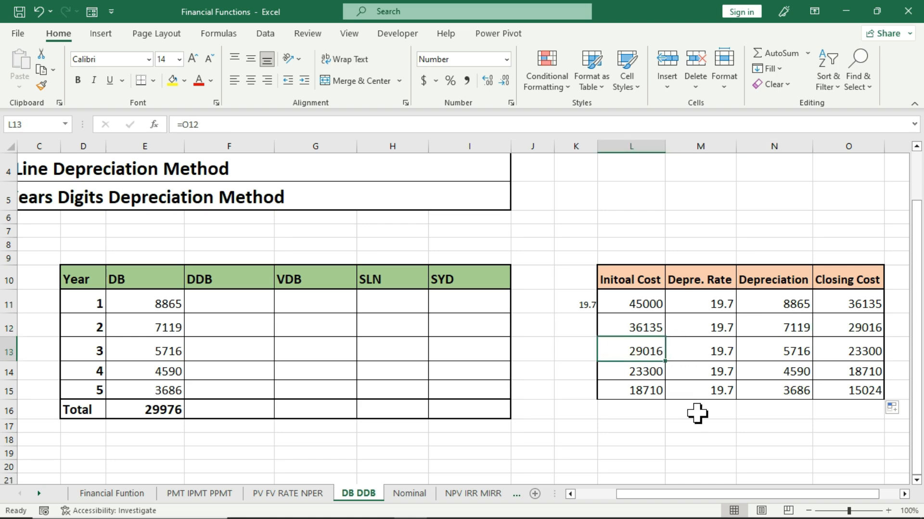
click(708, 354)
click(770, 354)
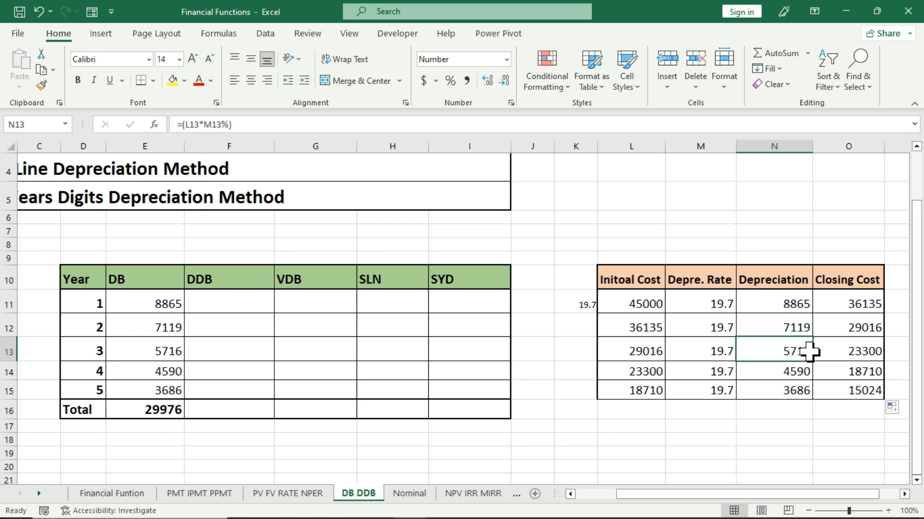
click(618, 372)
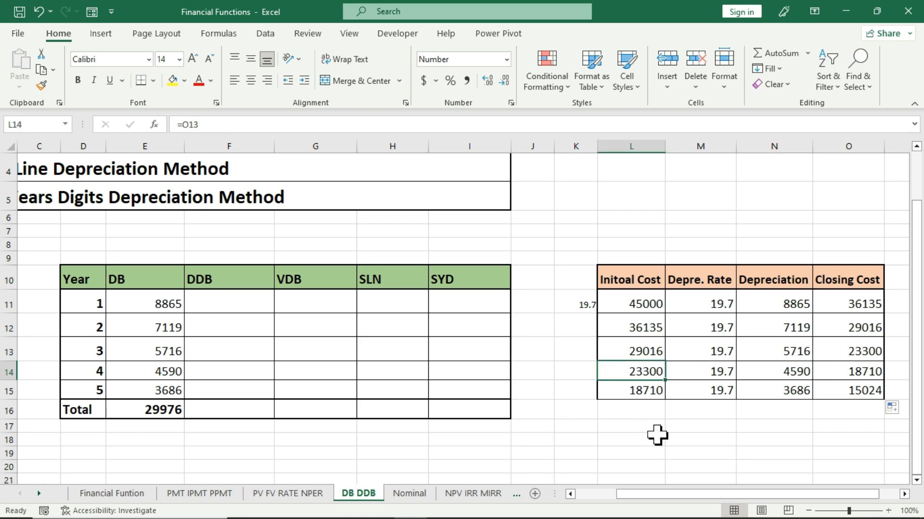
click(708, 375)
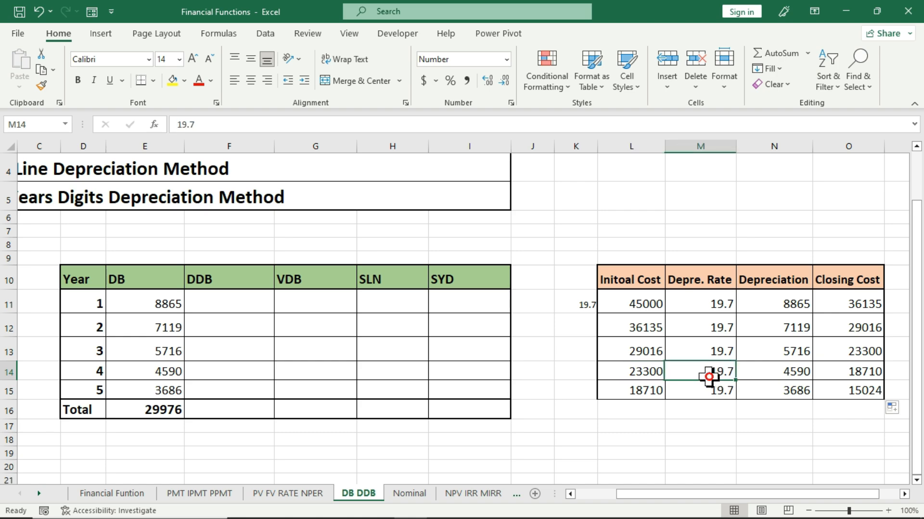
click(794, 371)
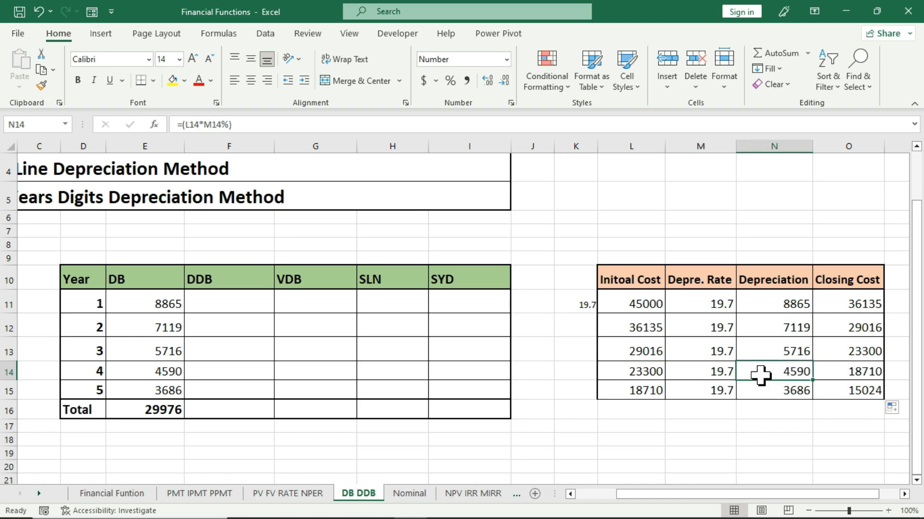
click(645, 391)
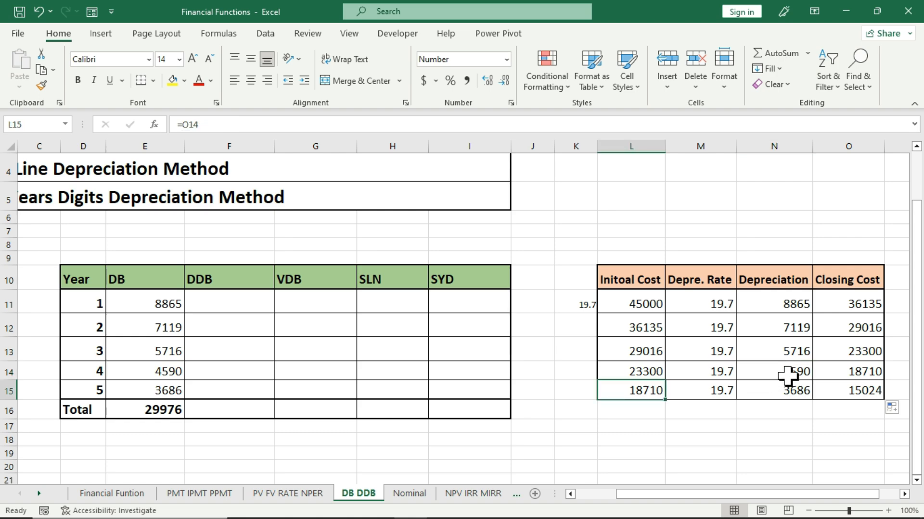
click(788, 377)
click(646, 392)
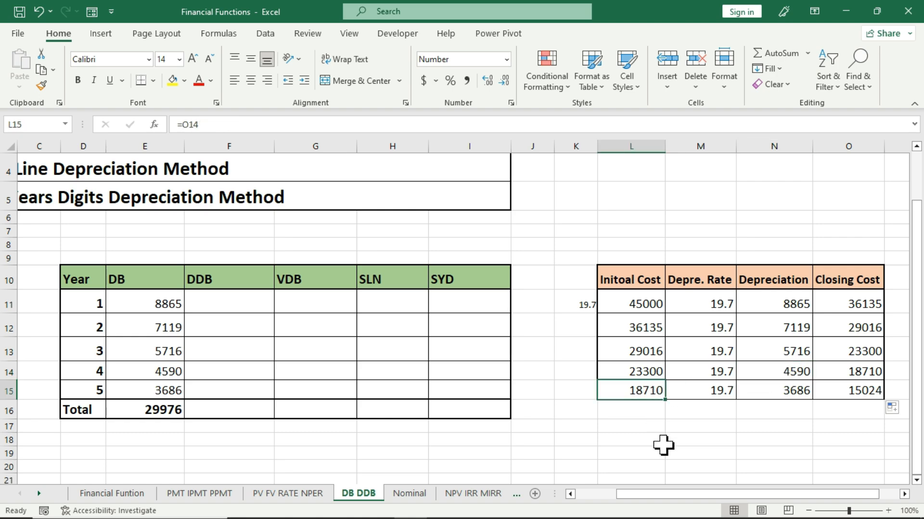
click(711, 391)
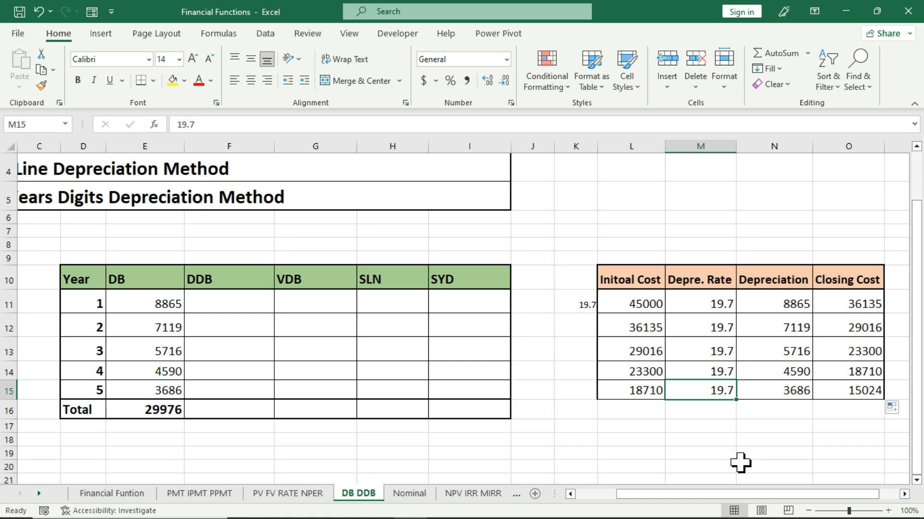
click(790, 393)
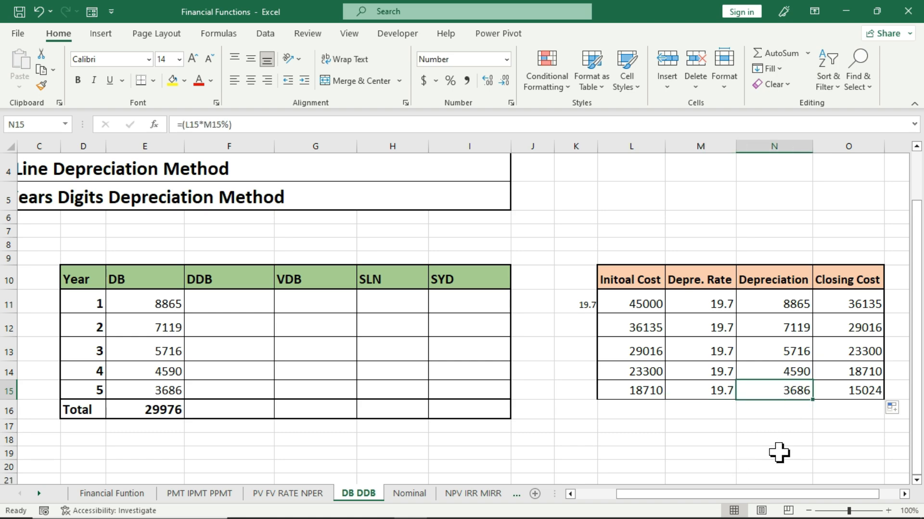
click(845, 394)
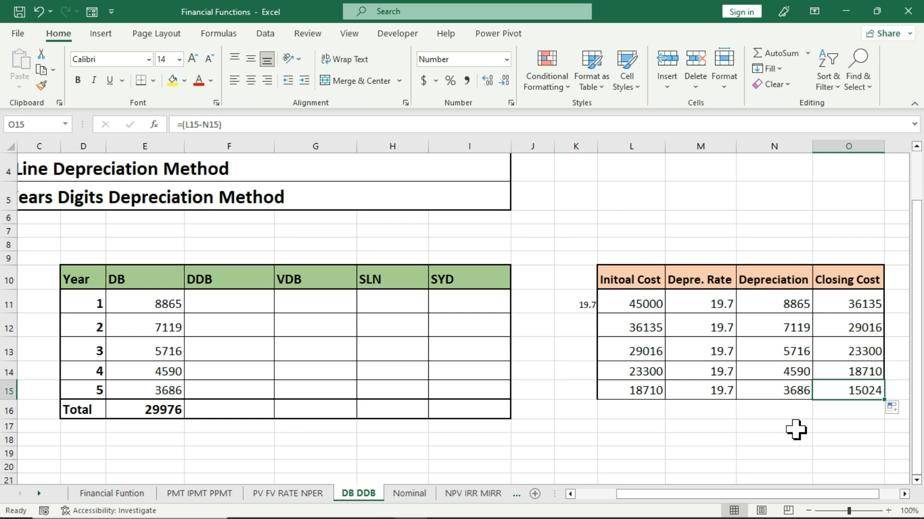
Compare the depreciation rates in M11:M15 with the yearly initial costs in L11 to L13
drag(686, 303, 709, 382)
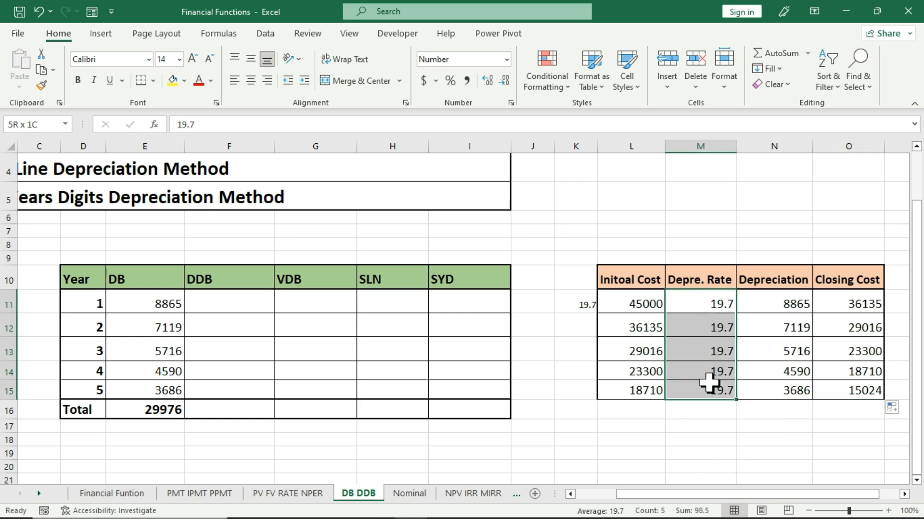
drag(708, 382, 709, 383)
click(716, 305)
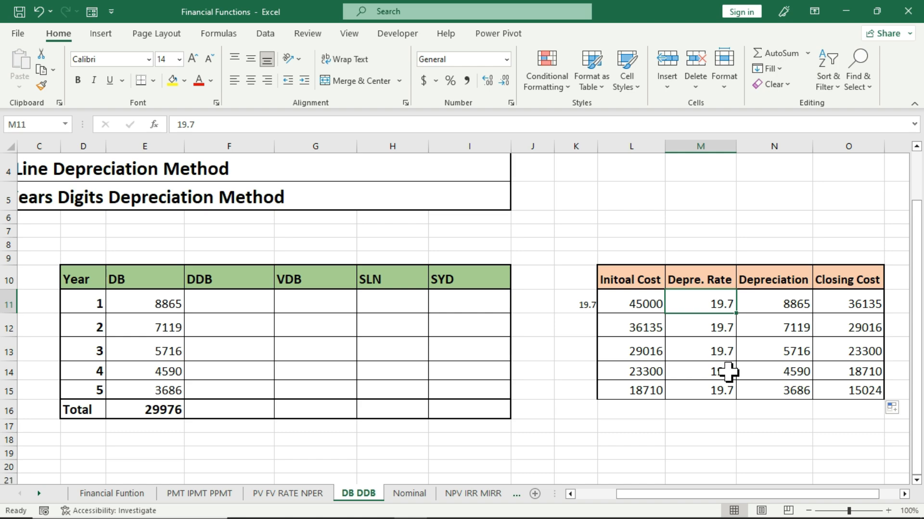
click(630, 304)
click(639, 325)
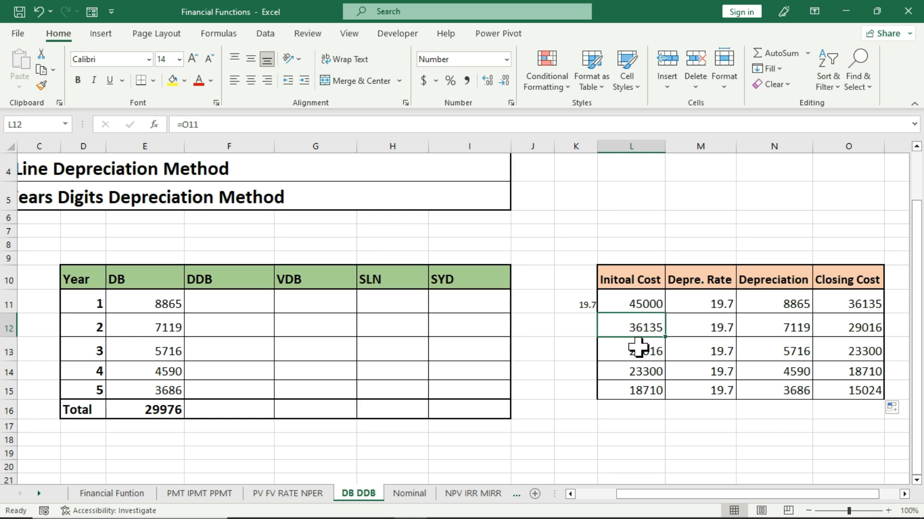
click(638, 347)
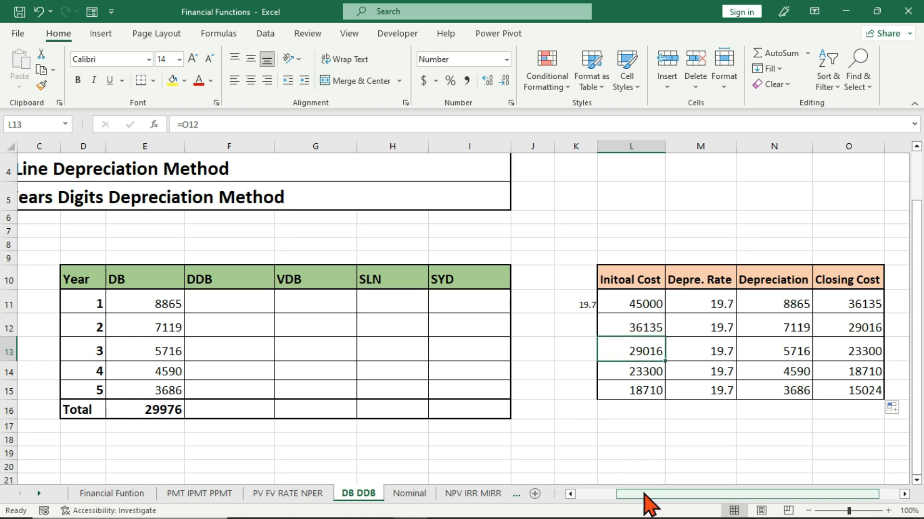
Build a DDB formula in F11 with B11 as cost, B12 as salvage, B13 as life and D11 as period
drag(644, 495, 598, 496)
click(415, 305)
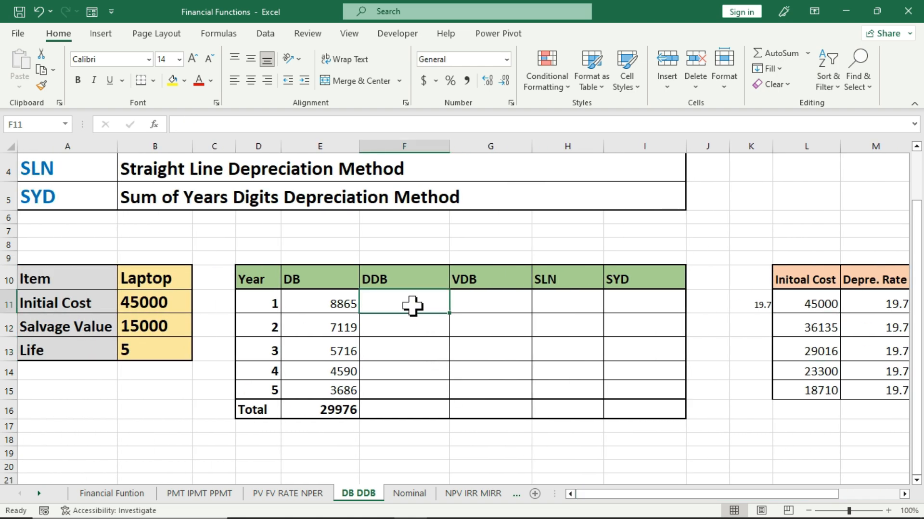
scroll(421, 346, up, 1)
scroll(421, 361, down, 1)
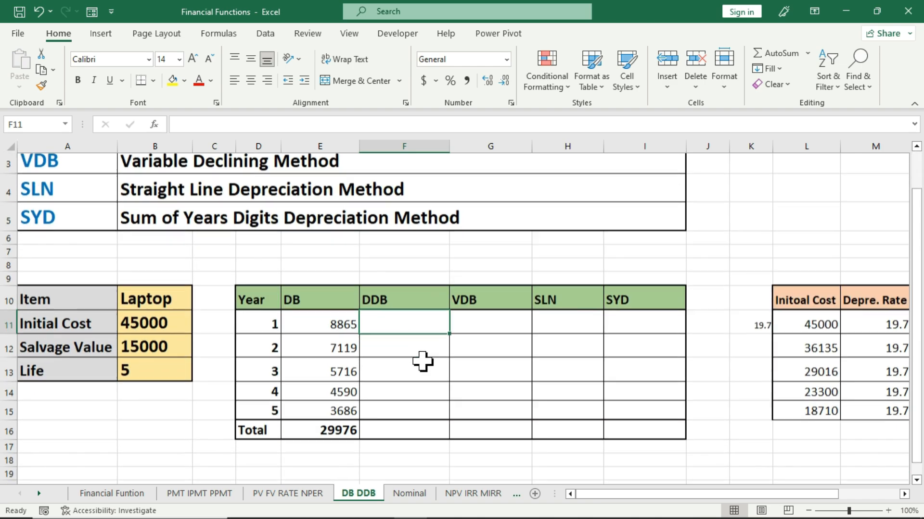
text(=d)
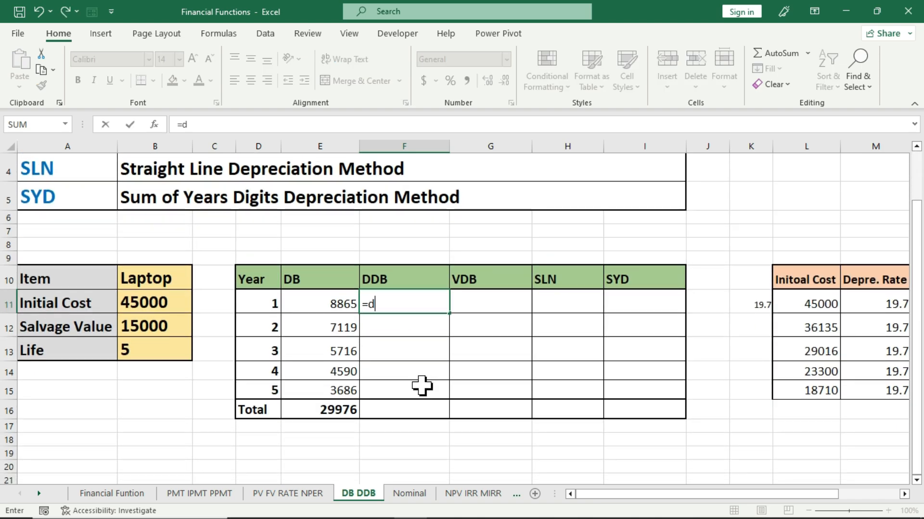
text(db)
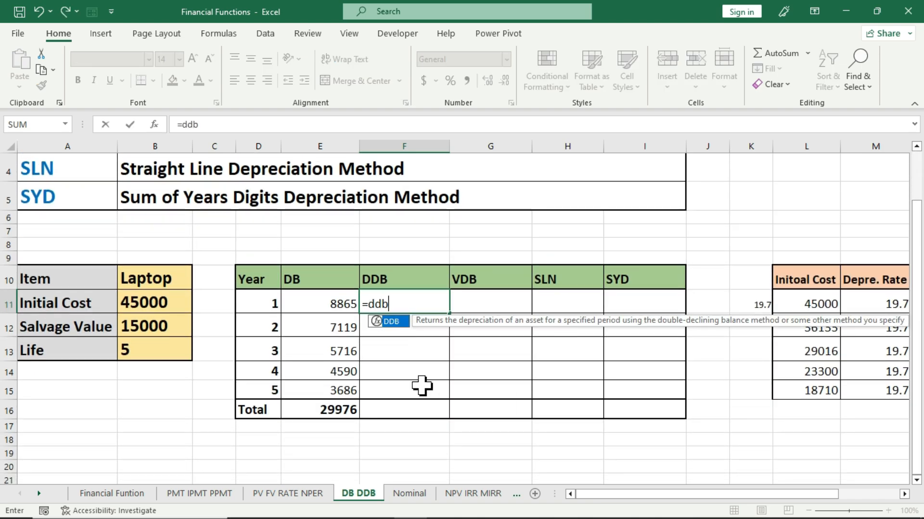
key(Tab)
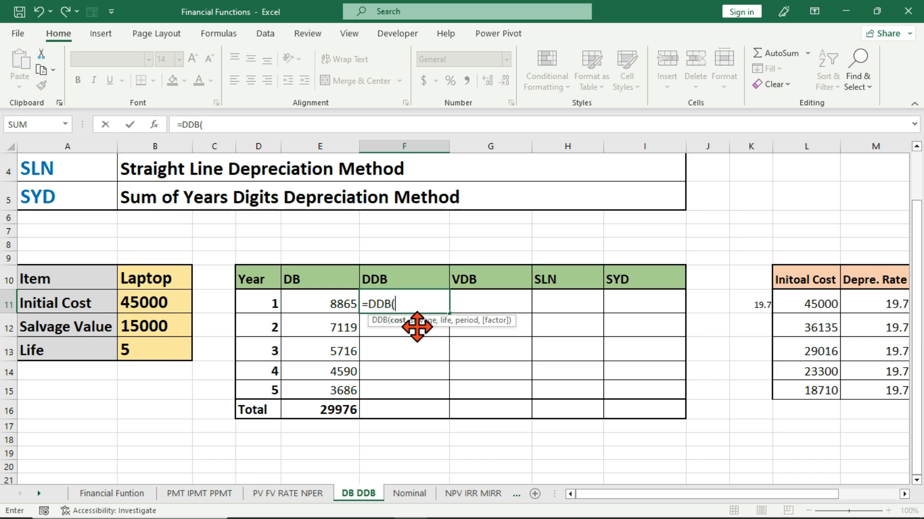
click(157, 302)
text(,)
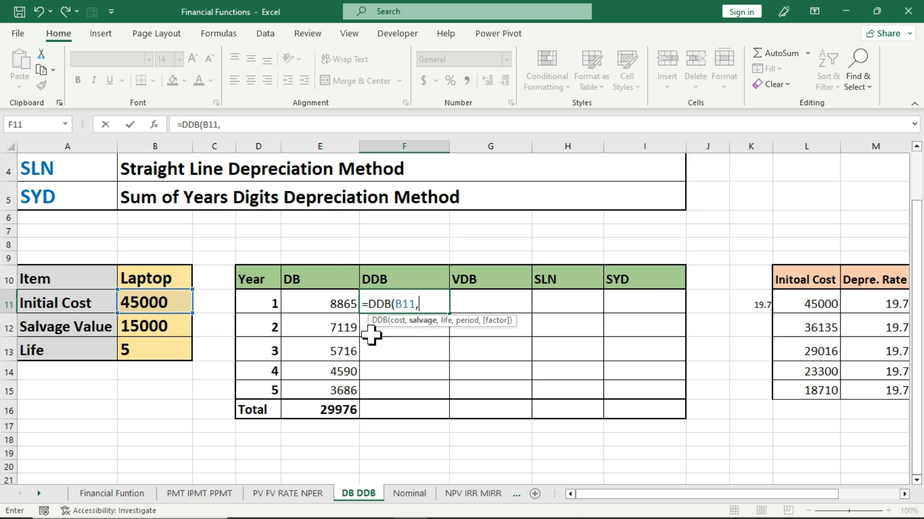
click(160, 324)
text(,)
click(161, 347)
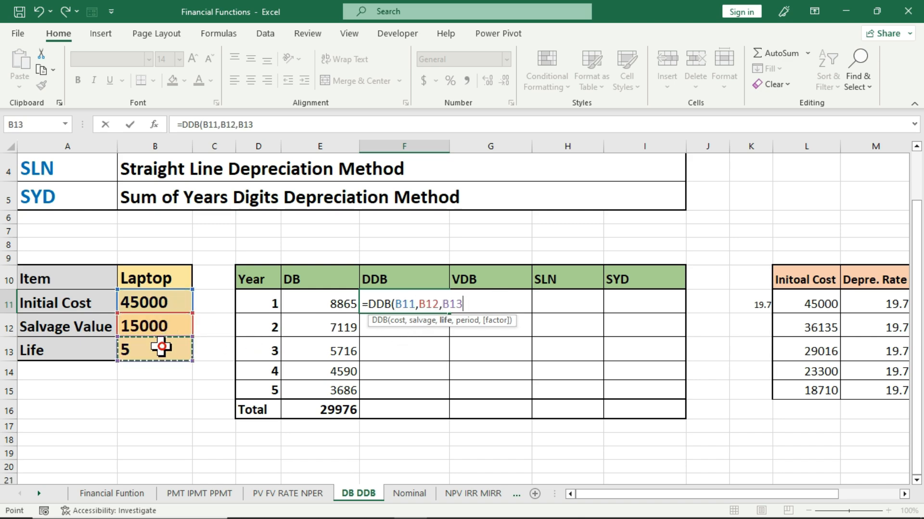
text(,)
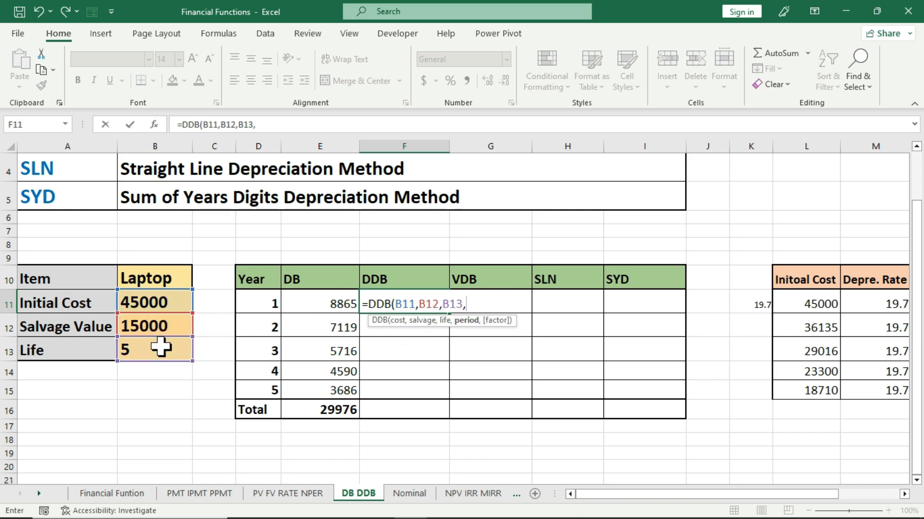
click(257, 297)
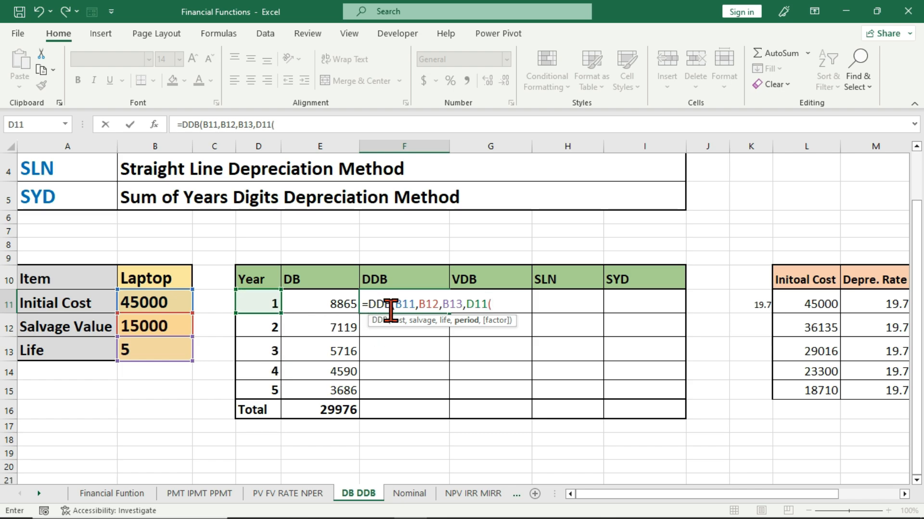
text(()
Make B11, B12 and B13 absolute in the DDB formula and complete it as =DDB($B$11,$B$12,$B$13,D11)
double_click(407, 303)
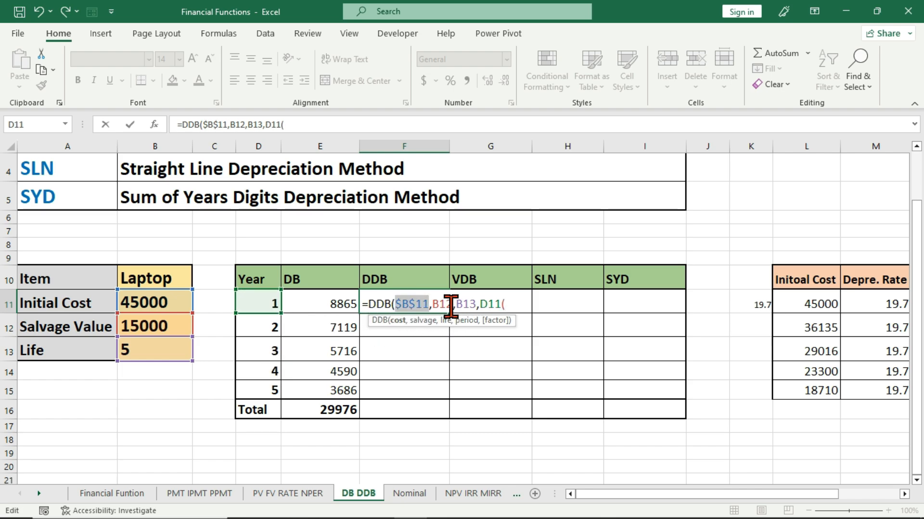
key(F4)
double_click(441, 304)
key(F4)
double_click(480, 303)
key(F4)
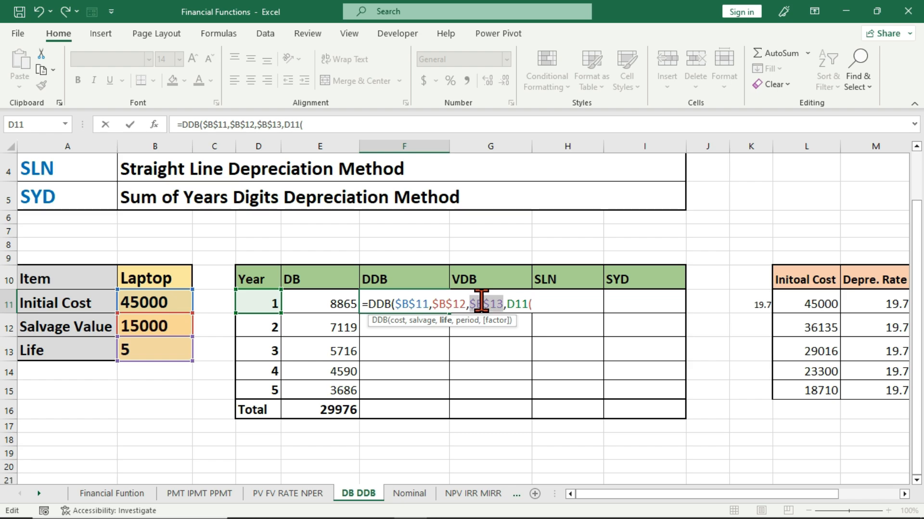
key(Return)
click(472, 303)
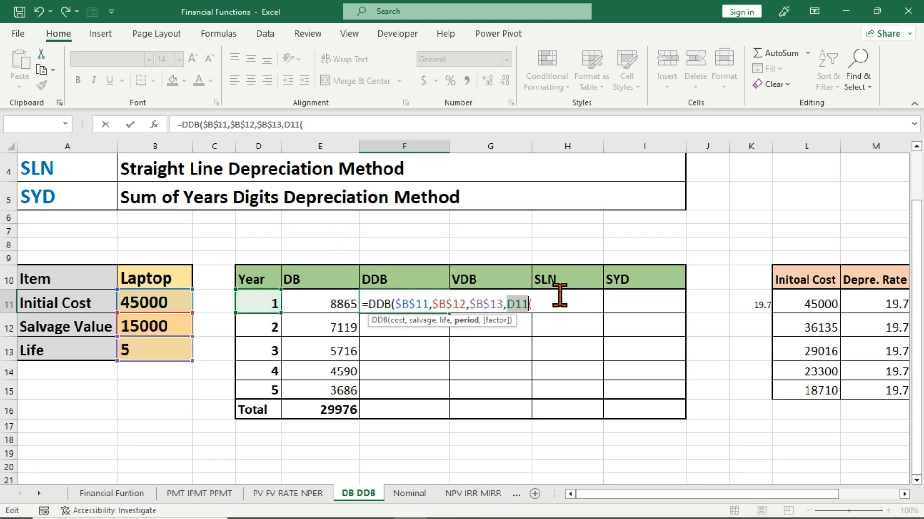
click(552, 302)
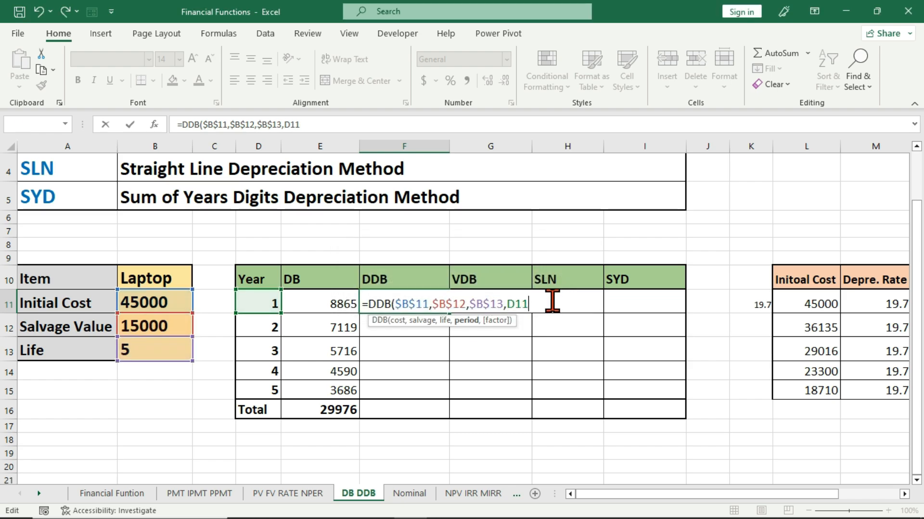
text())
key(Return)
Set F11 to the General number format and fill its DDB formula down to F15
click(423, 303)
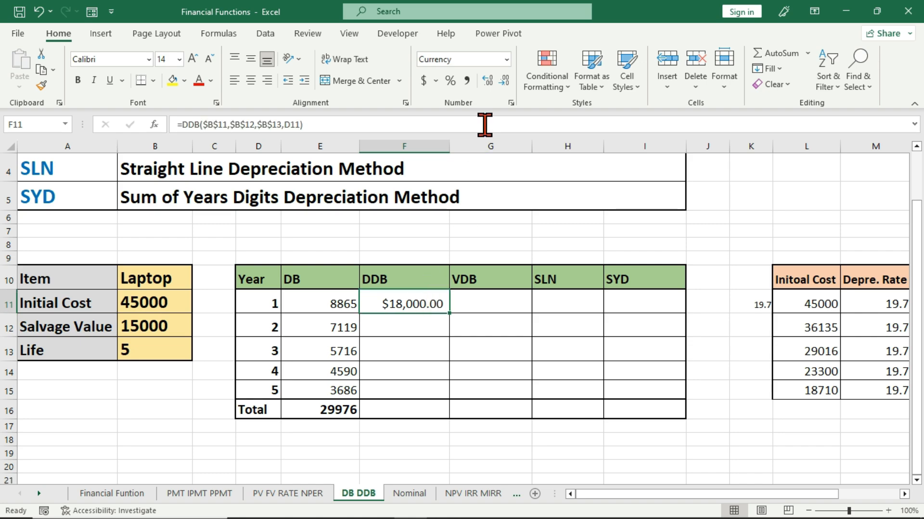
click(506, 59)
click(507, 91)
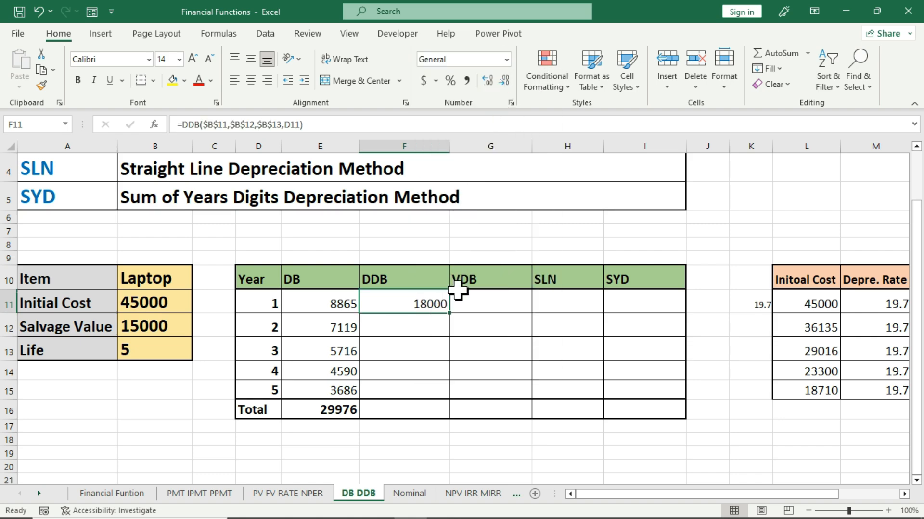
drag(451, 315, 449, 394)
drag(423, 305, 421, 351)
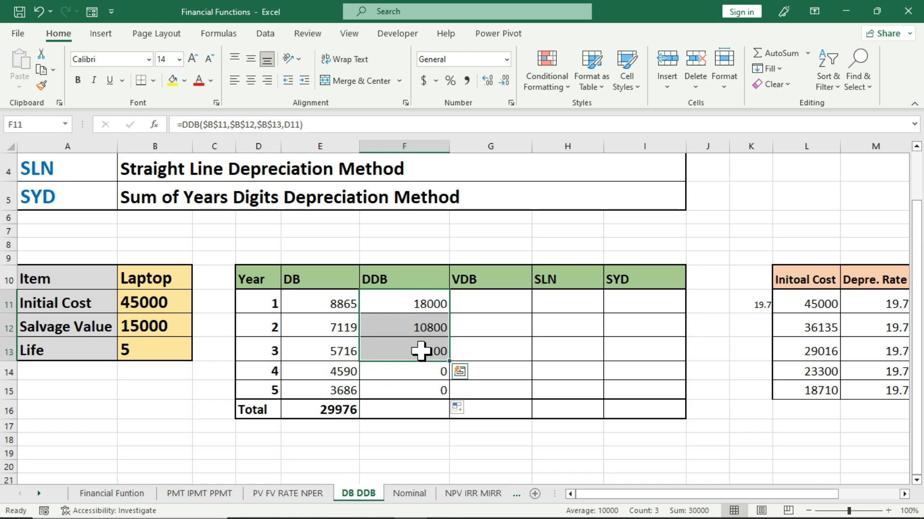
Total the DDB column in F16 with =SUM(F11:F15)
click(422, 410)
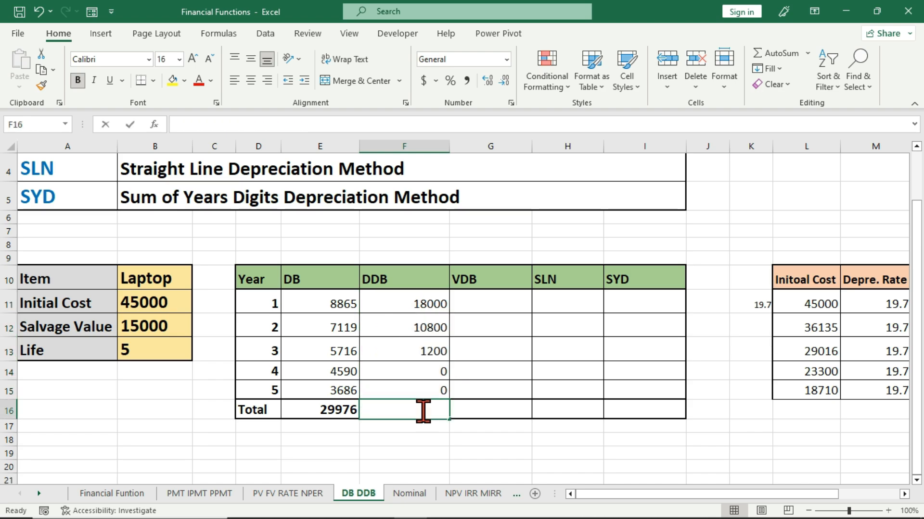
key(alt+equal)
key(Return)
click(402, 412)
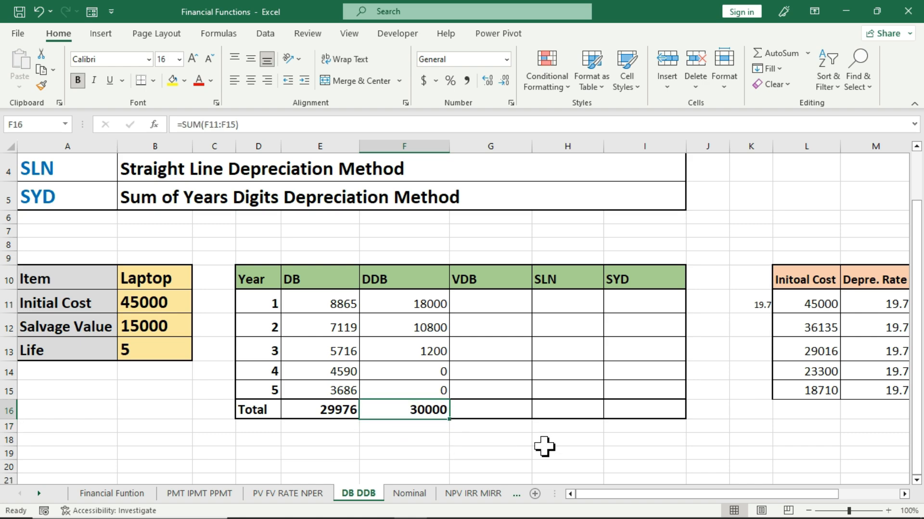
Start a VDB formula in G11 with B11 as cost, B12 as salvage and B13 as life
click(481, 303)
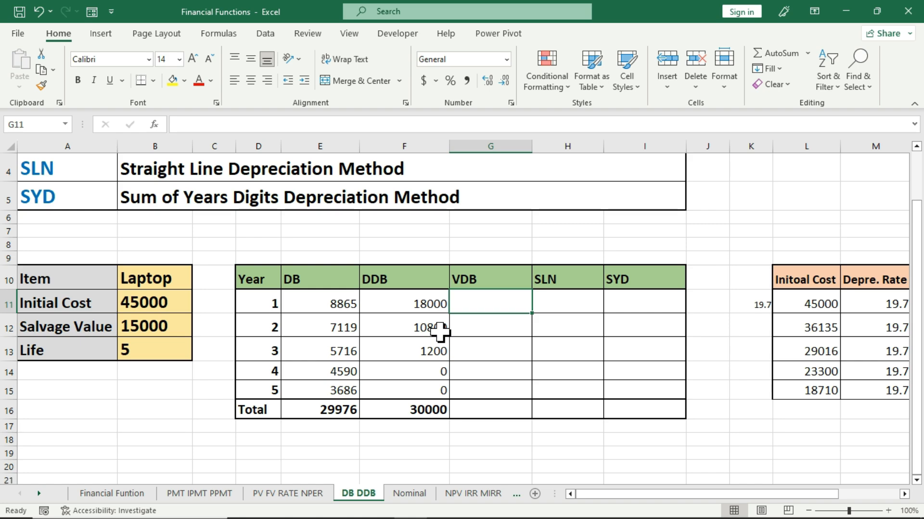
text(=)
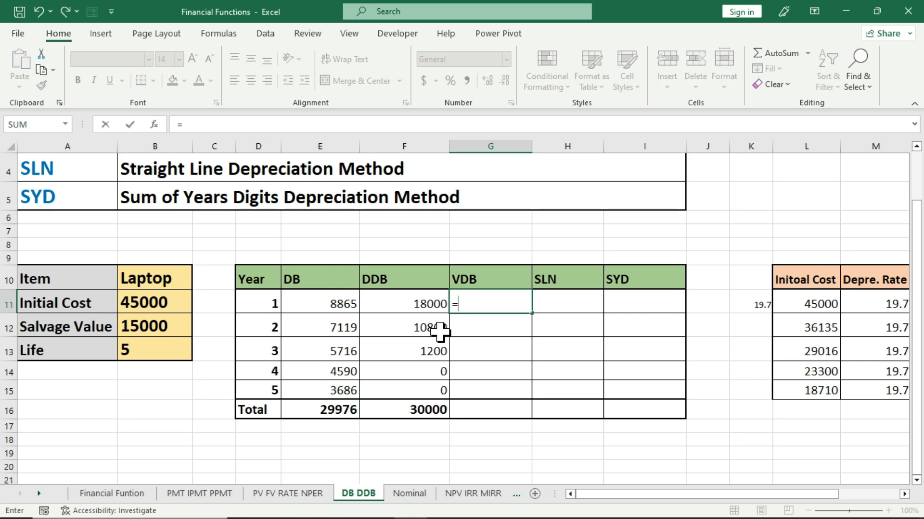
text((vd)
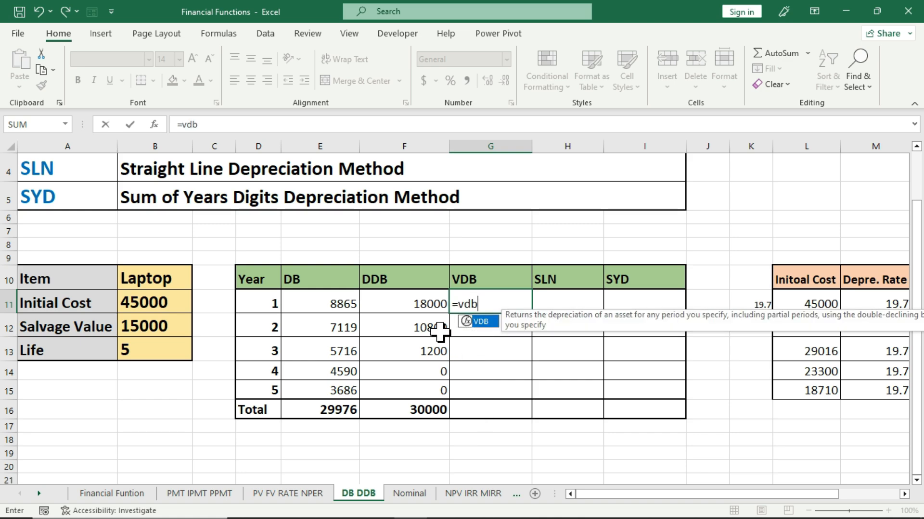
text(b)
key(Tab)
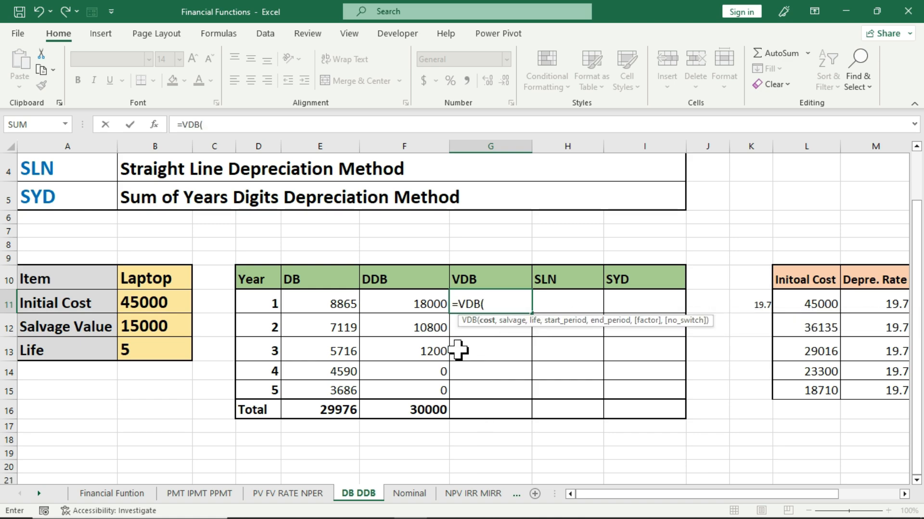
click(150, 310)
text(,)
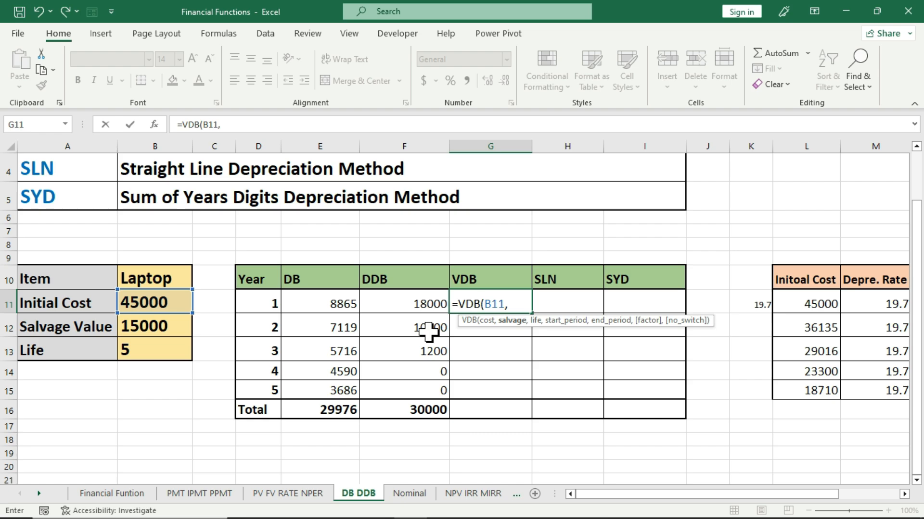
click(162, 327)
text(,)
click(160, 350)
text(,)
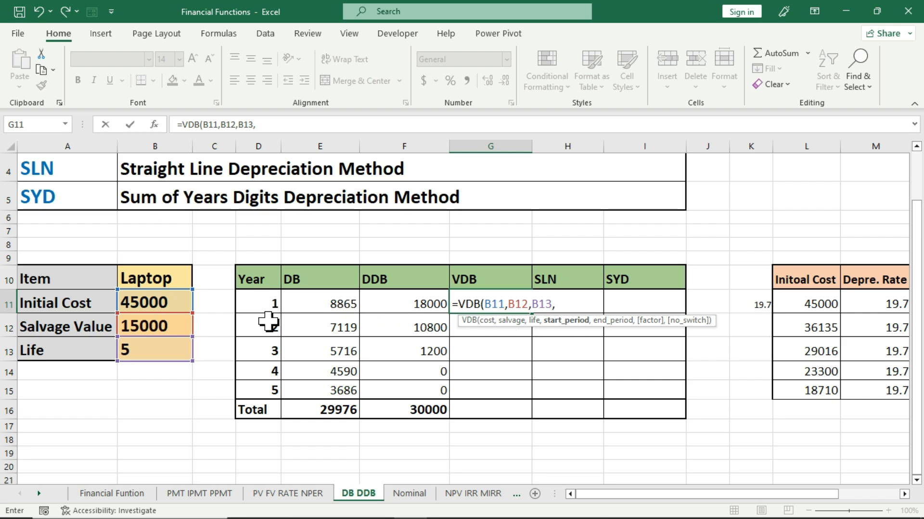
Give the VDB formula D11-1 as start period and D11 as end period, and close its parenthesis
click(258, 303)
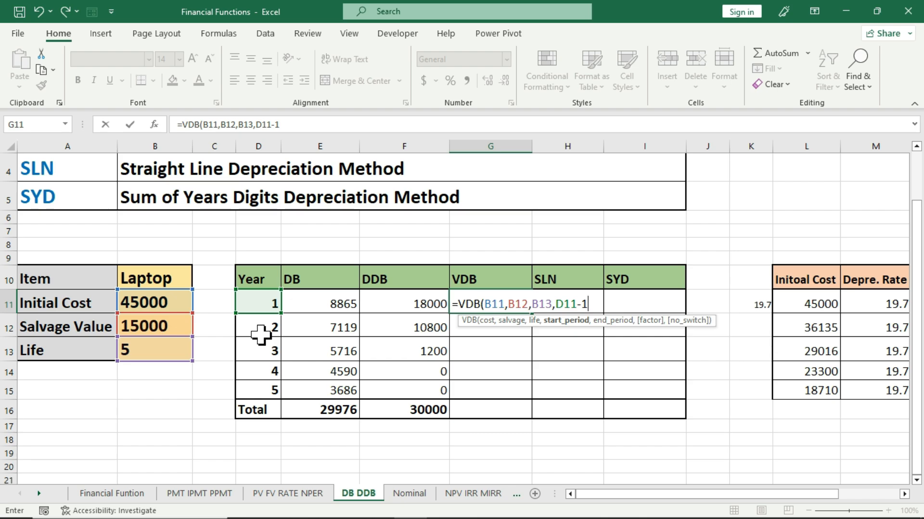
text(,)
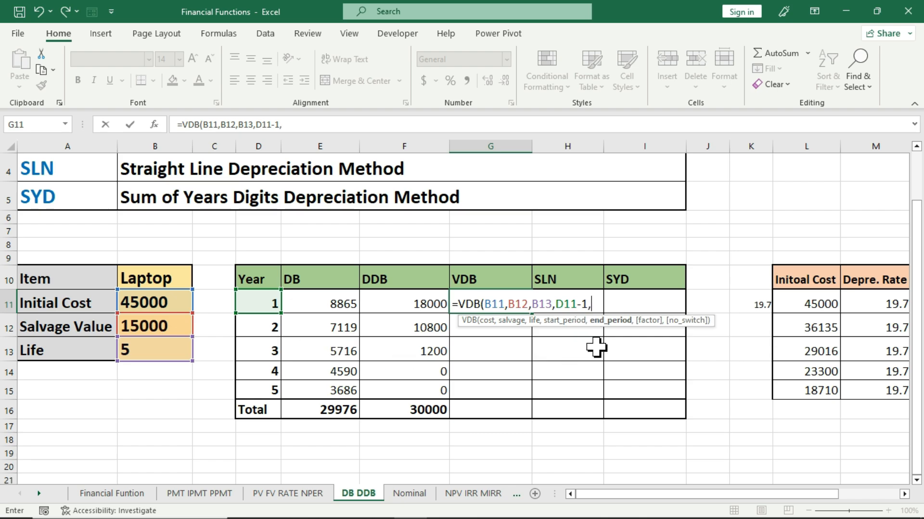
click(262, 303)
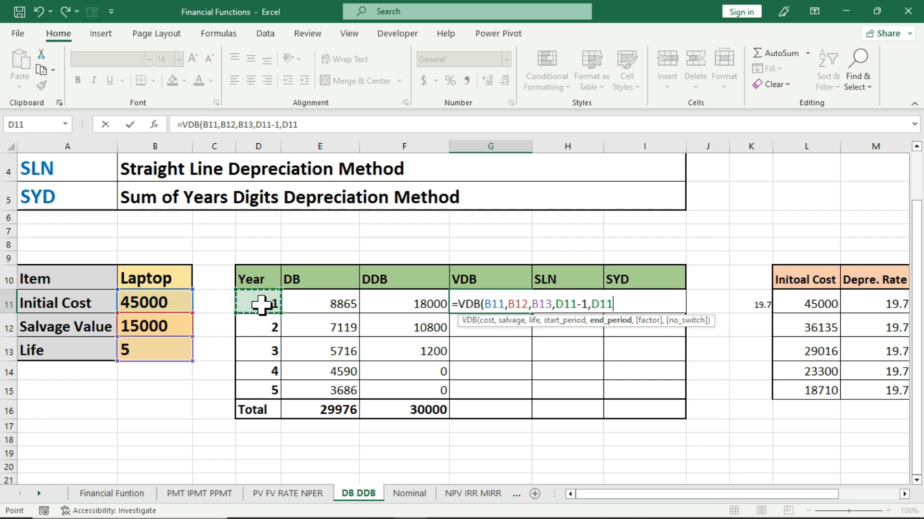
text())
Make B11, B12 and B13 absolute in the VDB formula and enter it in G11
click(489, 304)
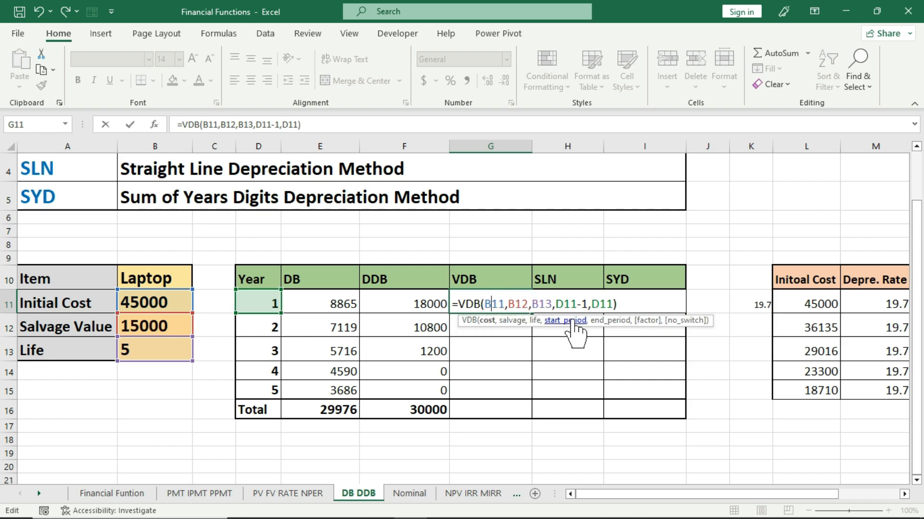
key(F4)
click(546, 304)
key(F4)
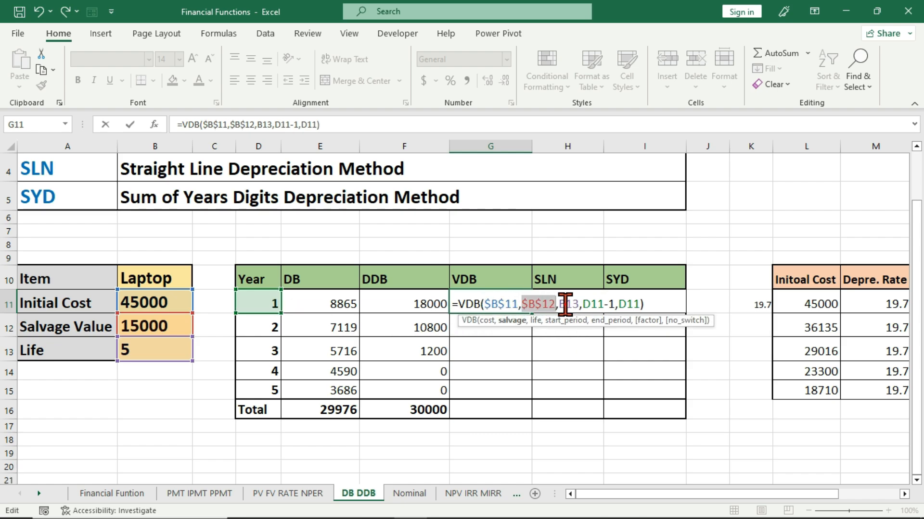
click(566, 304)
key(F4)
key(Return)
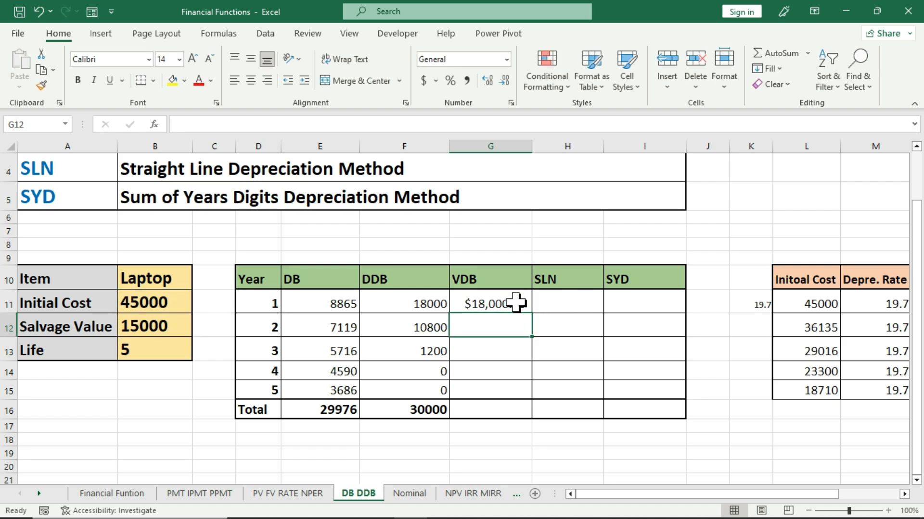
Set G11 to the General number format and fill its VDB formula down to G15
click(516, 302)
click(506, 60)
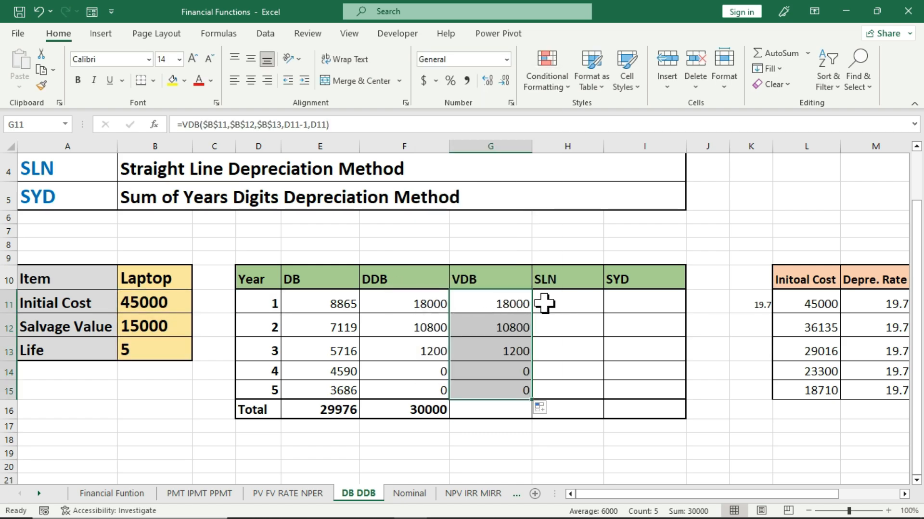
Start an SLN formula in H11 with B11 as cost, B12 as salvage and B13 as life
click(574, 305)
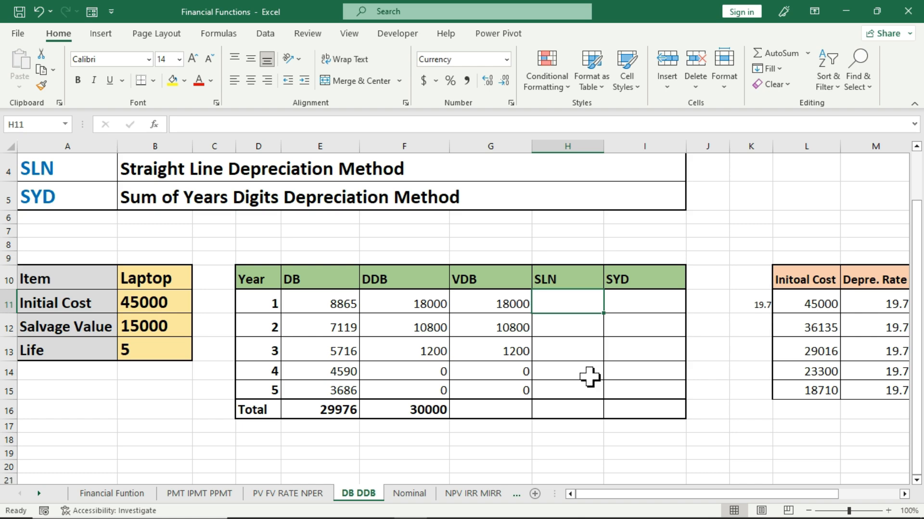
text(=sl)
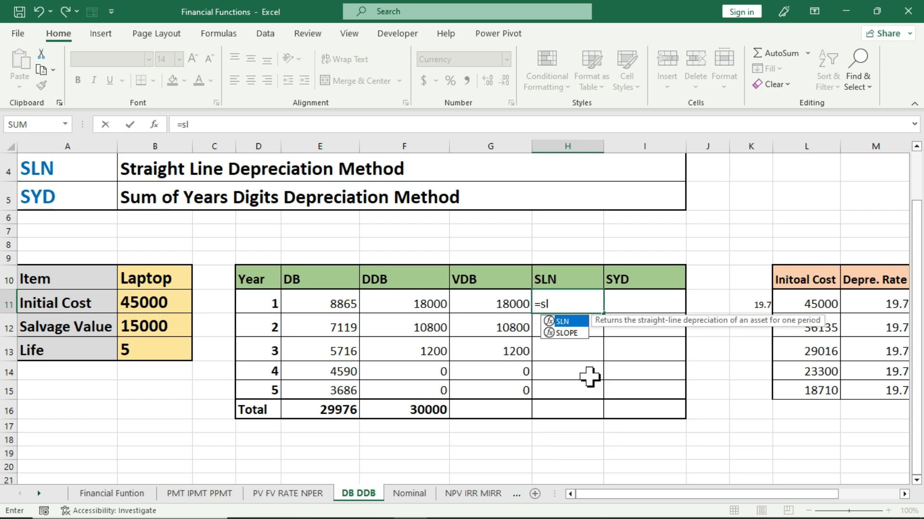
key(Tab)
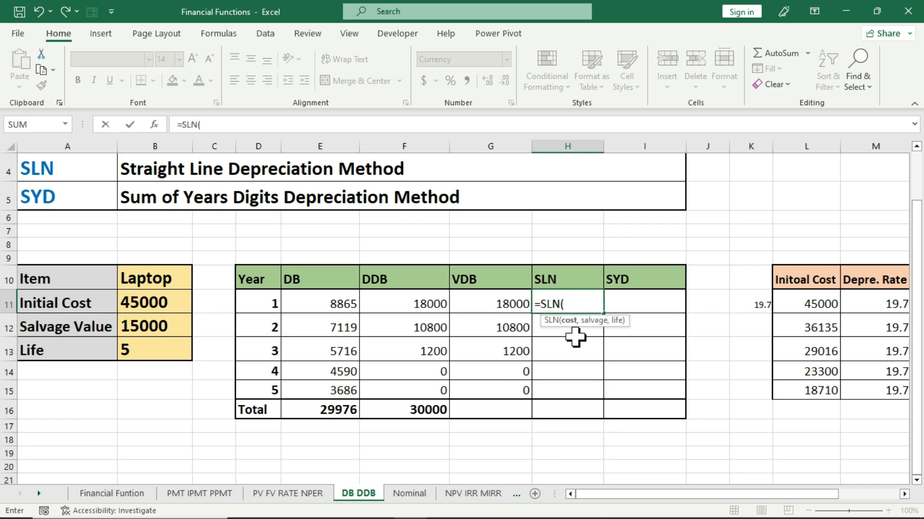
click(158, 302)
text(,)
click(155, 324)
text(,)
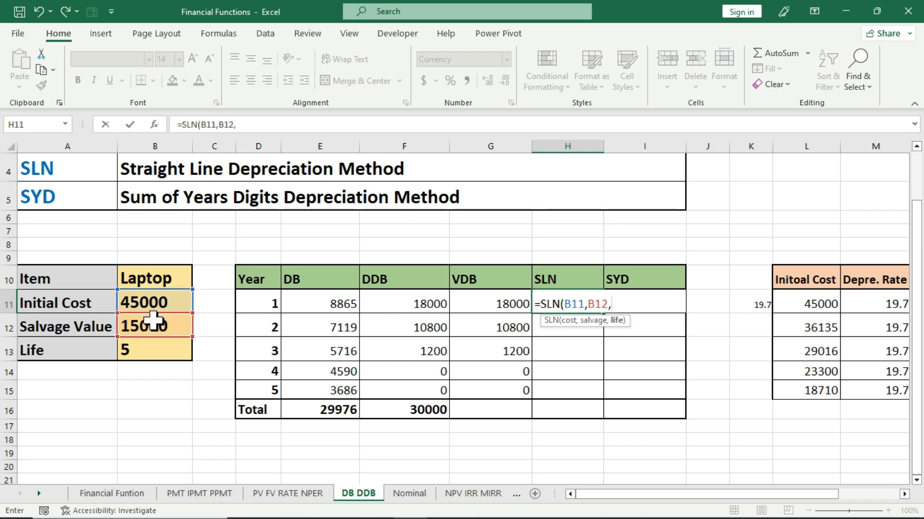
click(154, 347)
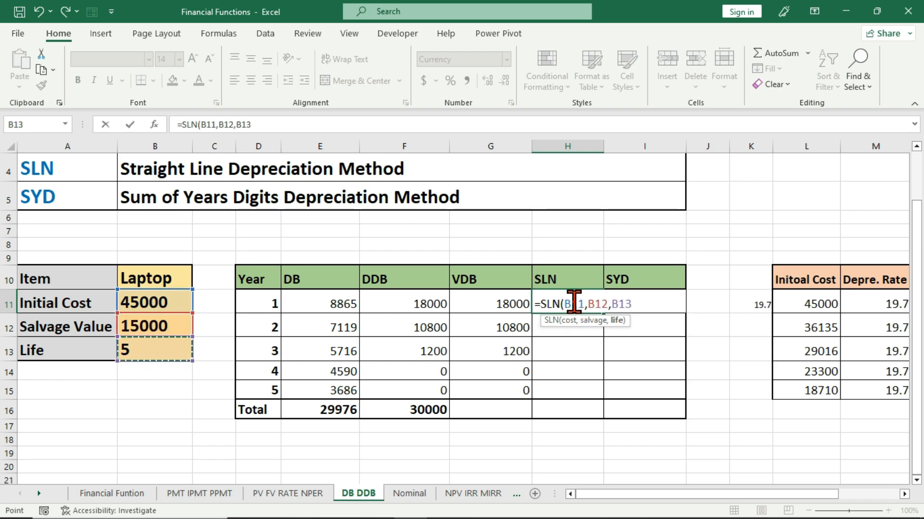
Make B11, B12 and B13 absolute in the SLN formula and enter it in H11
click(604, 304)
key(F4)
double_click(618, 304)
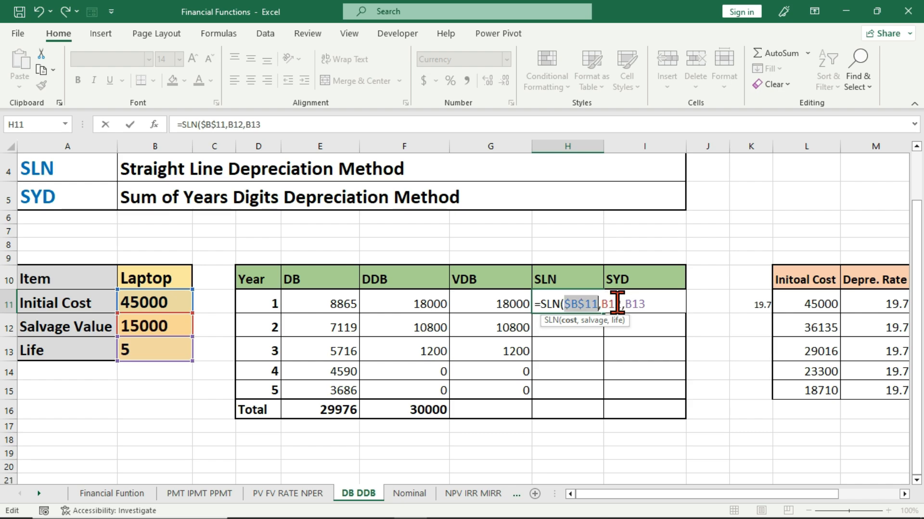
key(F4)
double_click(649, 304)
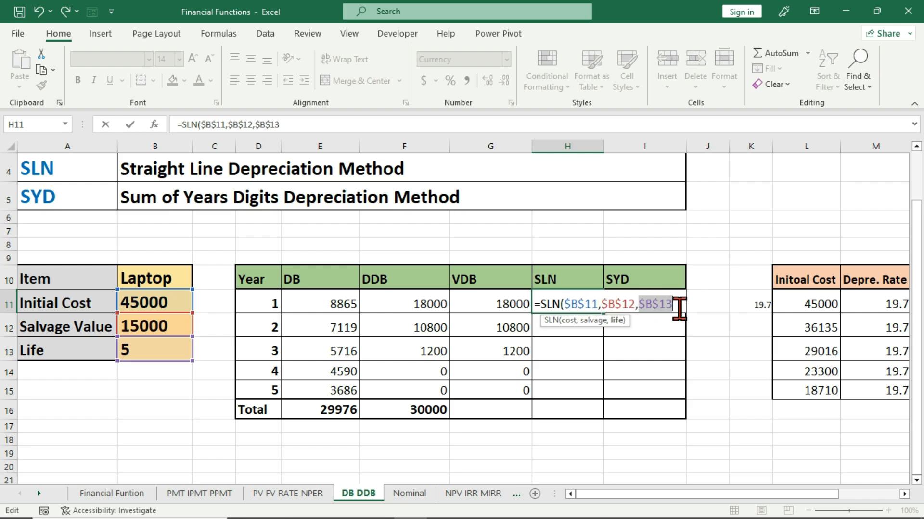
key(F4)
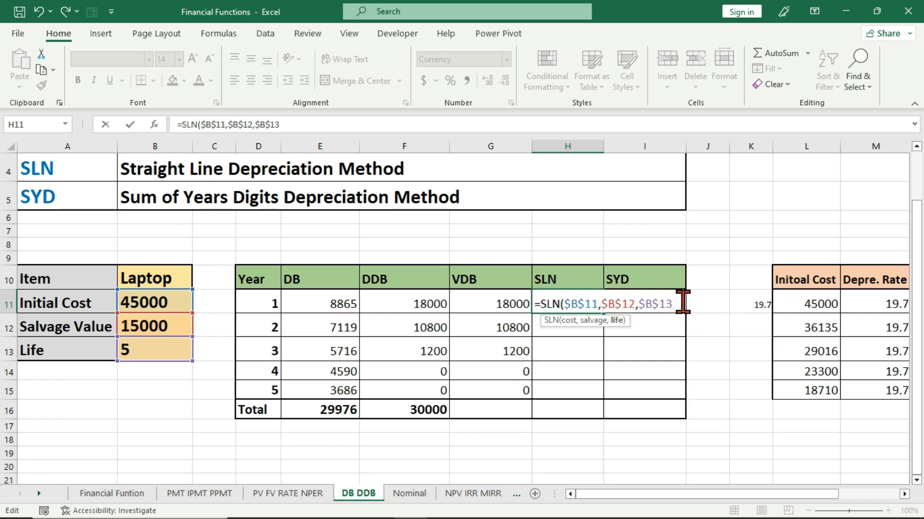
key(Return)
Set H11 to the General number format and fill its SLN formula down to H15
click(595, 301)
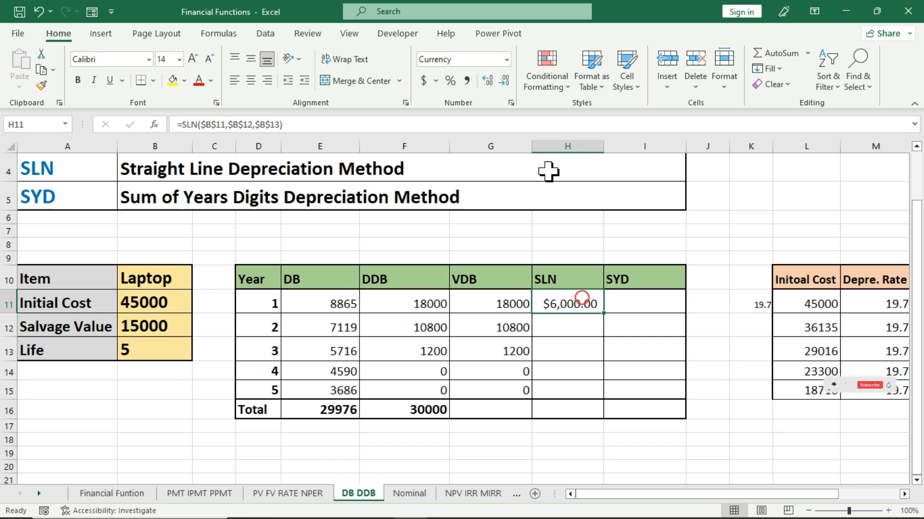
click(506, 59)
click(447, 78)
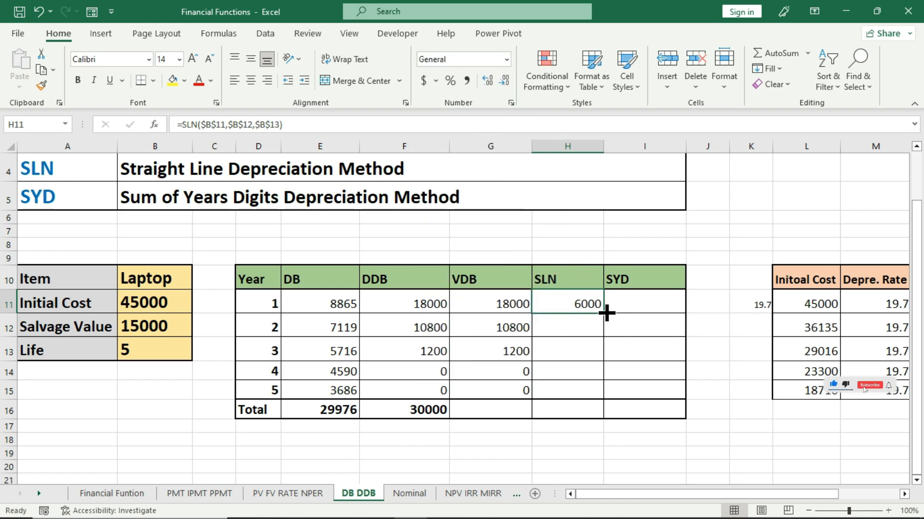
drag(606, 313, 605, 397)
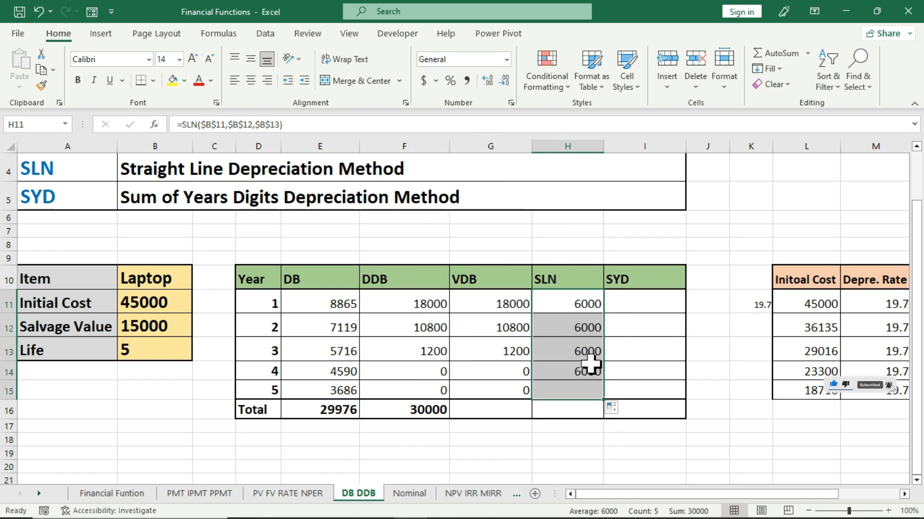
click(570, 303)
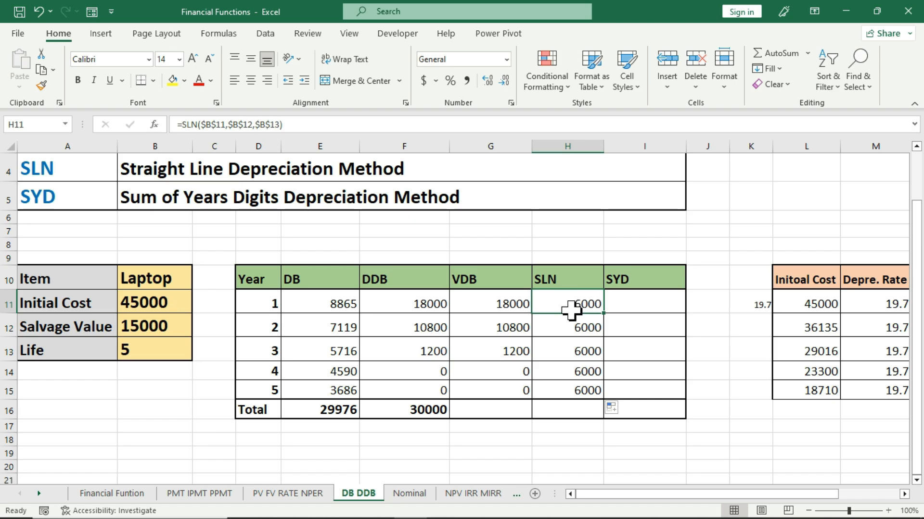
Total the SLN column in H16 and the VDB column in G16 with SUM over rows 11 to 15
click(572, 405)
key(alt+equal)
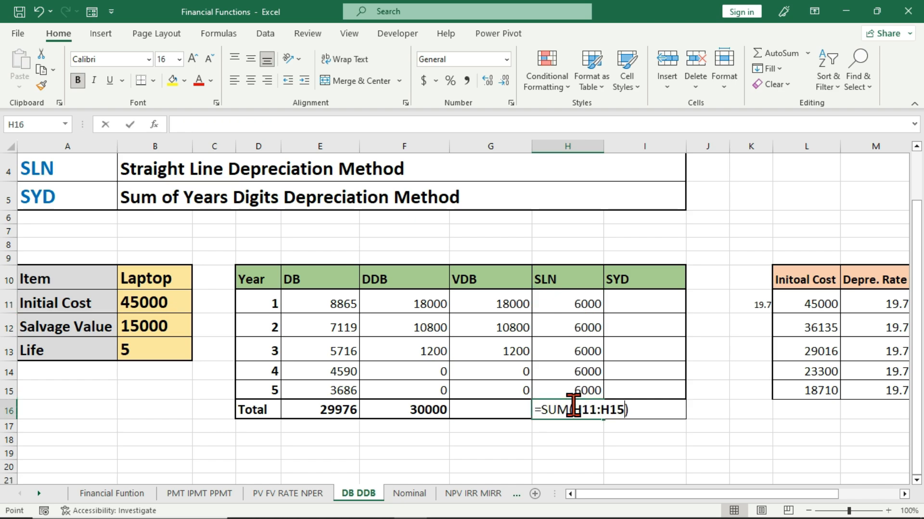
key(Return)
click(479, 414)
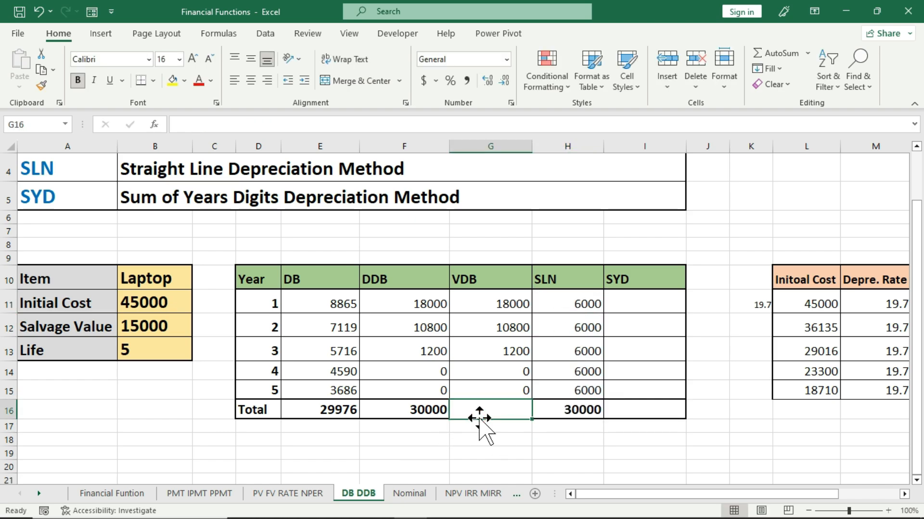
key(alt+equal)
key(Return)
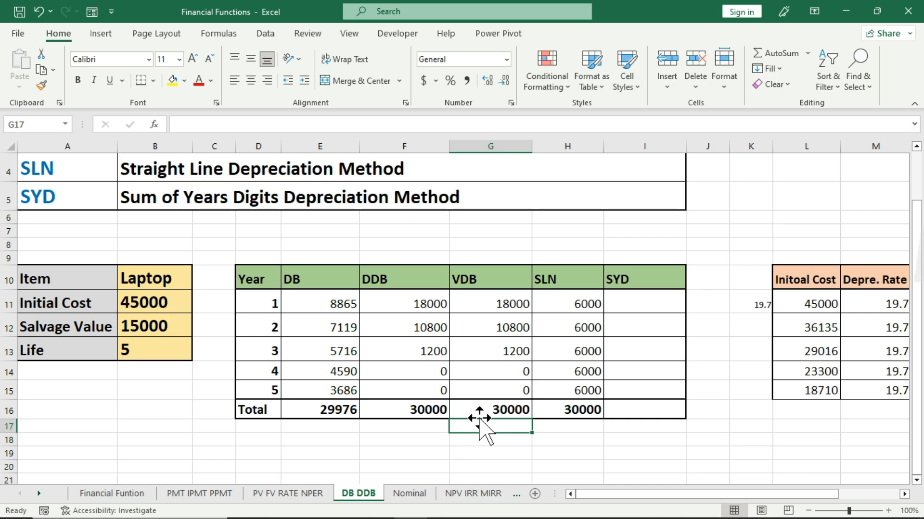
drag(491, 304, 495, 390)
drag(571, 301, 589, 387)
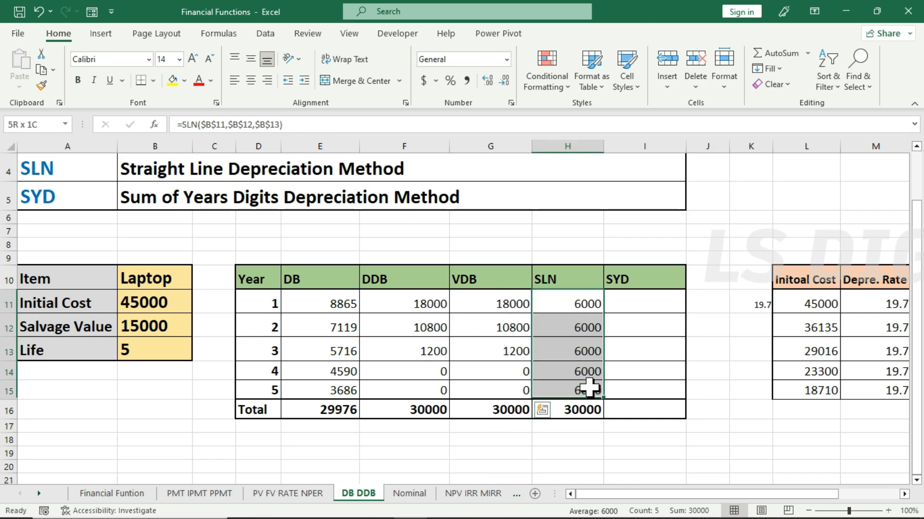
click(591, 409)
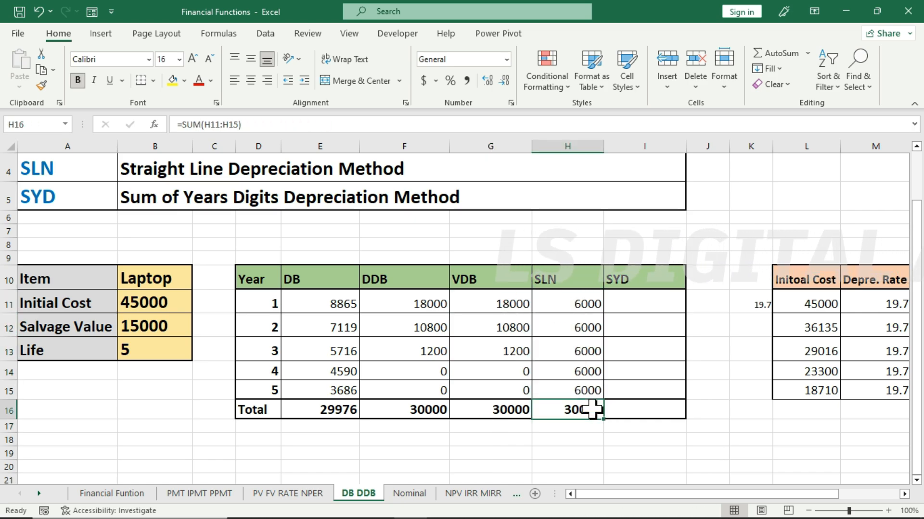
Write a SYD formula in I11 with B11 as cost, B12 as salvage, B13 as life and D11 as period
click(637, 306)
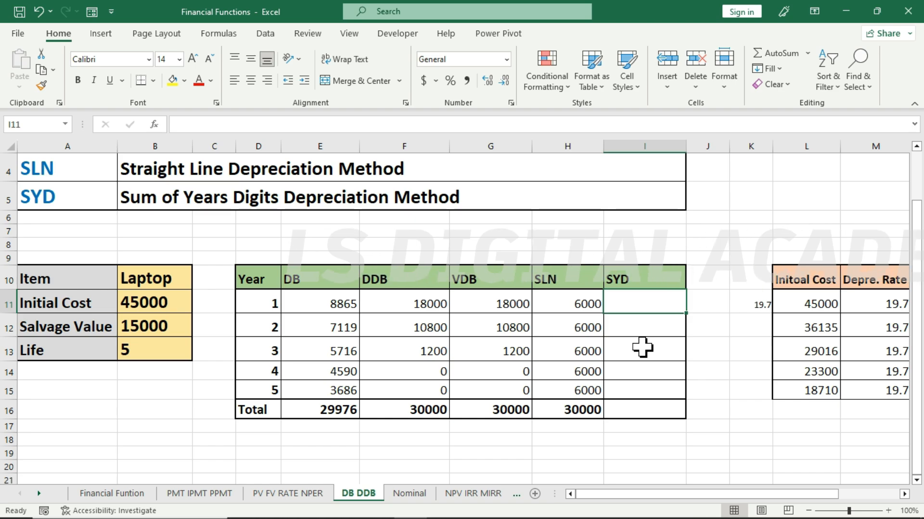
click(306, 301)
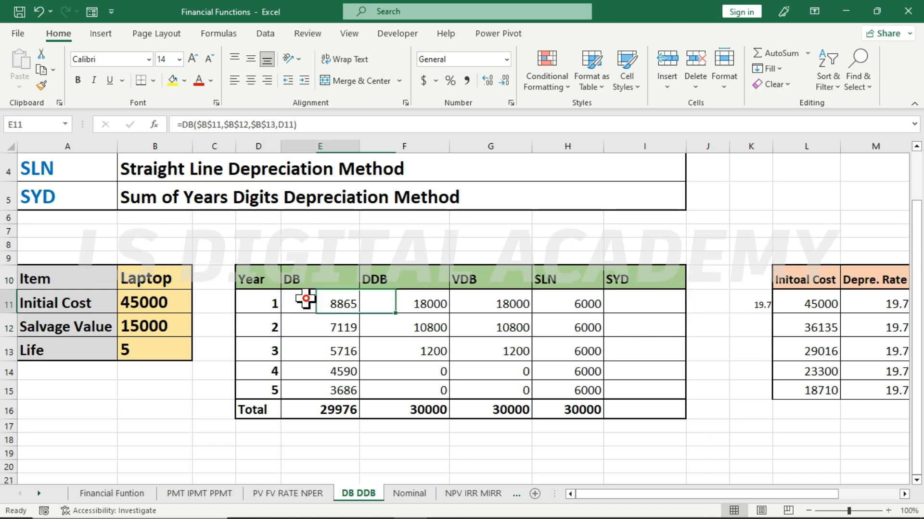
click(633, 302)
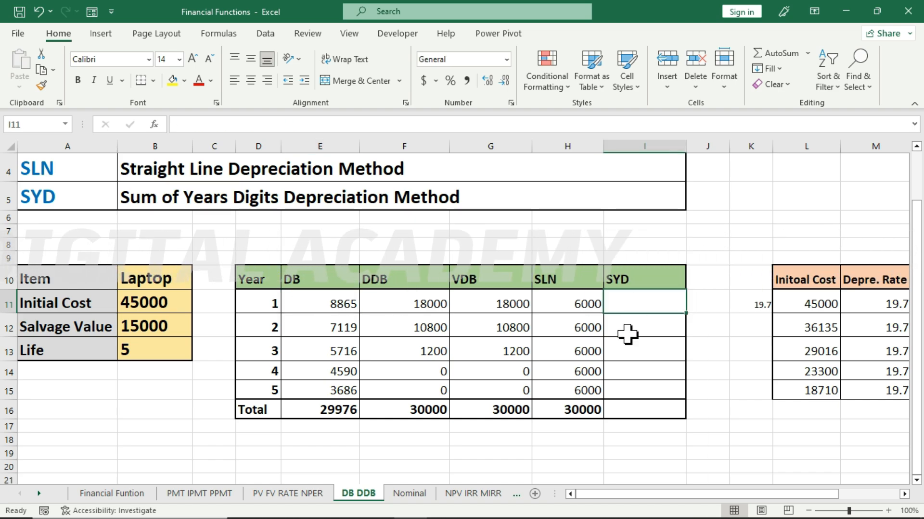
text(=syd)
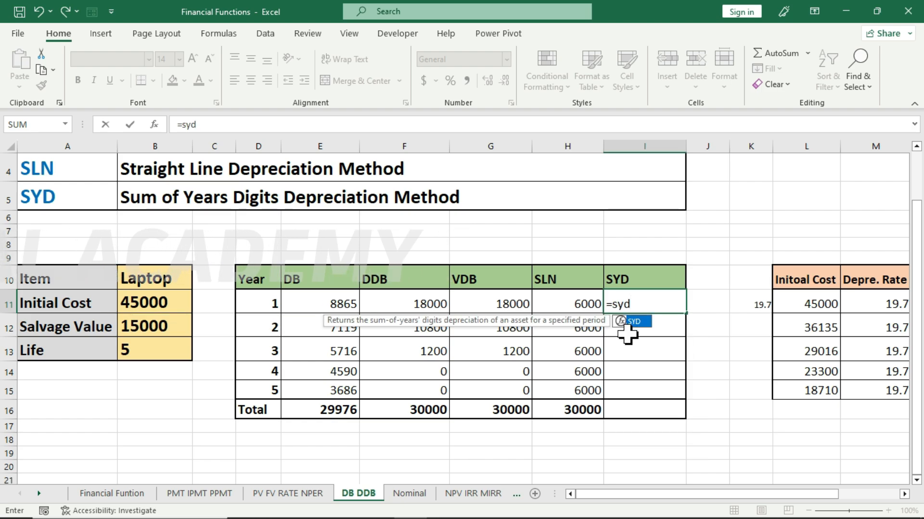
key(Tab)
click(165, 304)
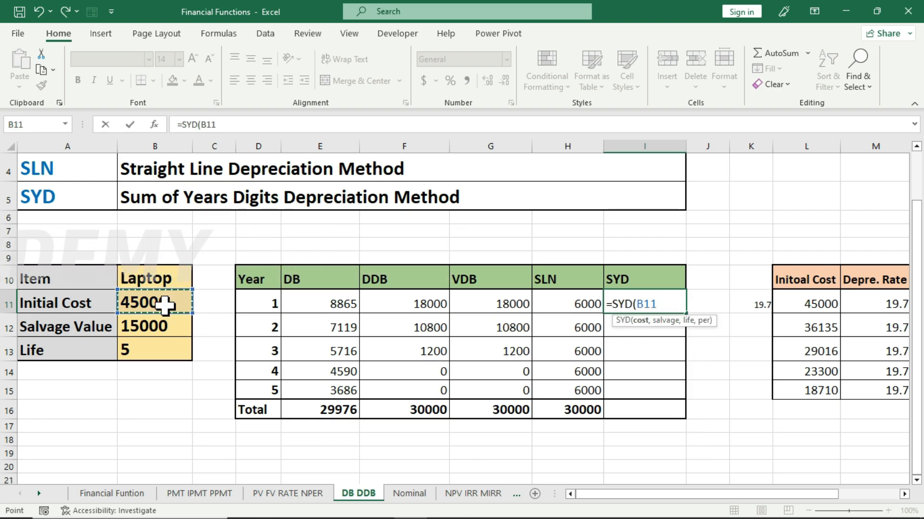
text(,)
click(149, 325)
text(,)
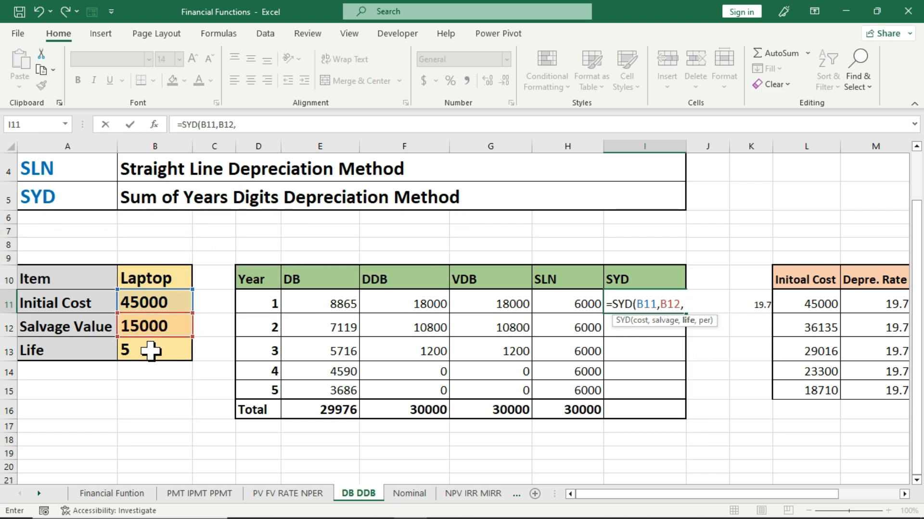
click(150, 351)
text(,)
click(268, 305)
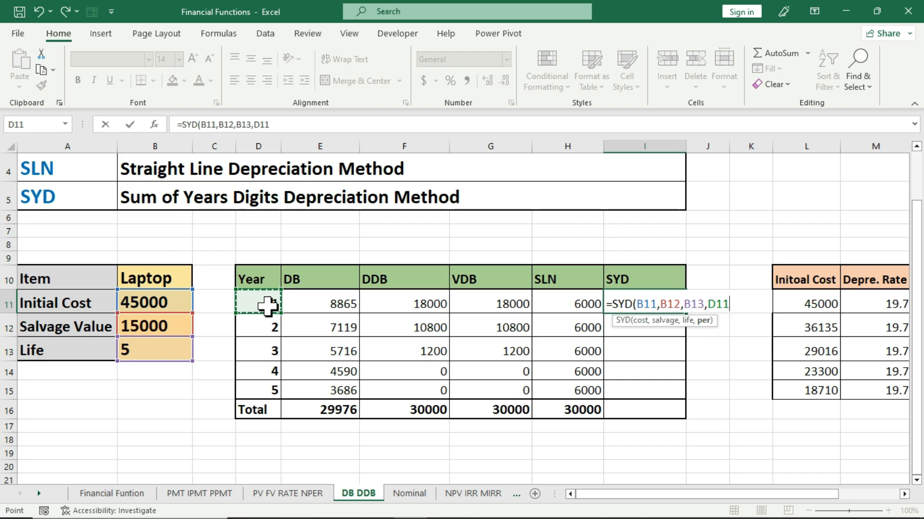
text())
Make B11, B12 and B13 absolute in the SYD formula and enter it in I11
click(657, 304)
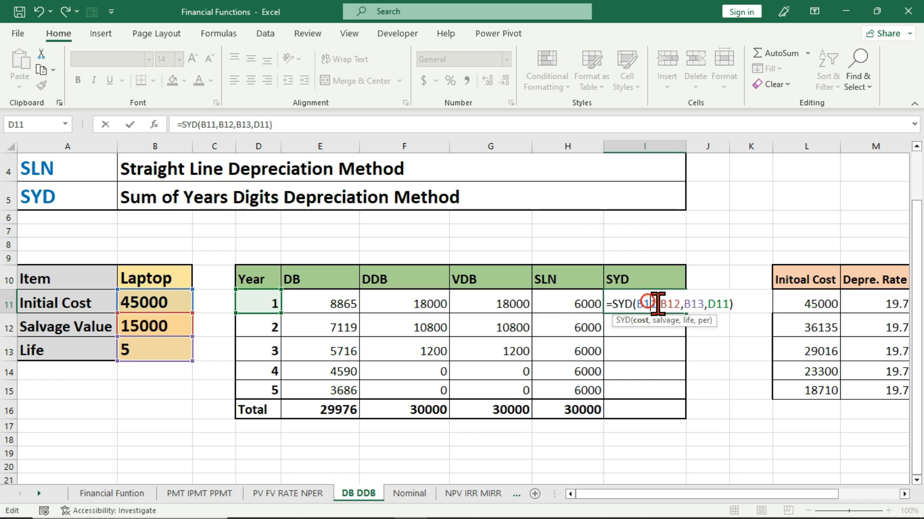
key(F4)
click(686, 304)
key(F4)
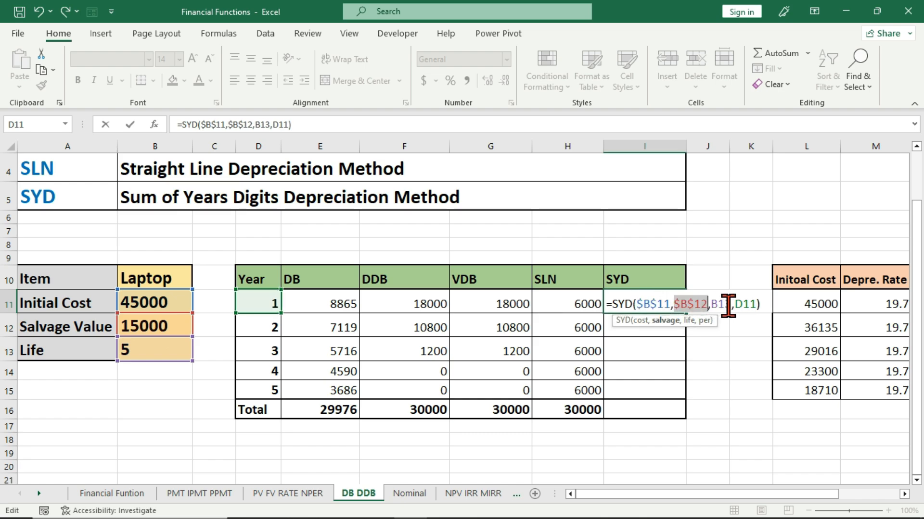
click(723, 304)
key(F4)
key(Return)
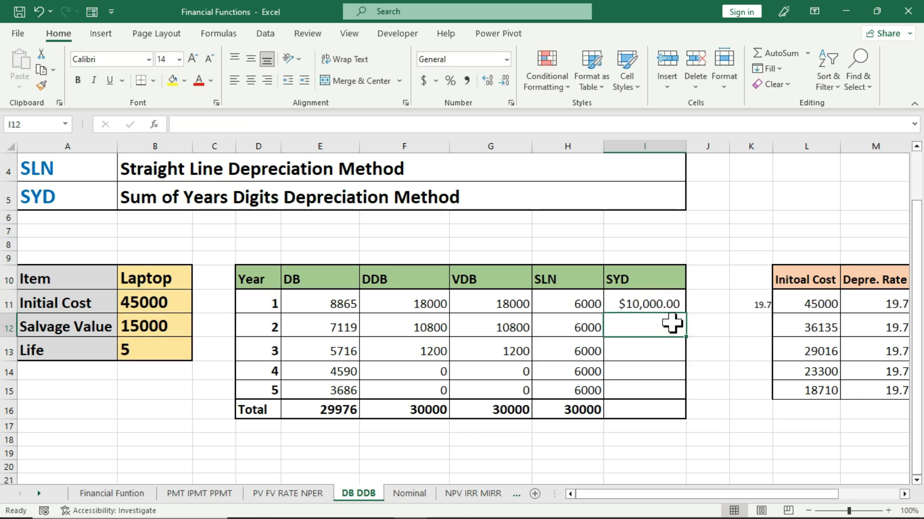
Set I11 to the General number format and fill its SYD formula down to I15
click(668, 303)
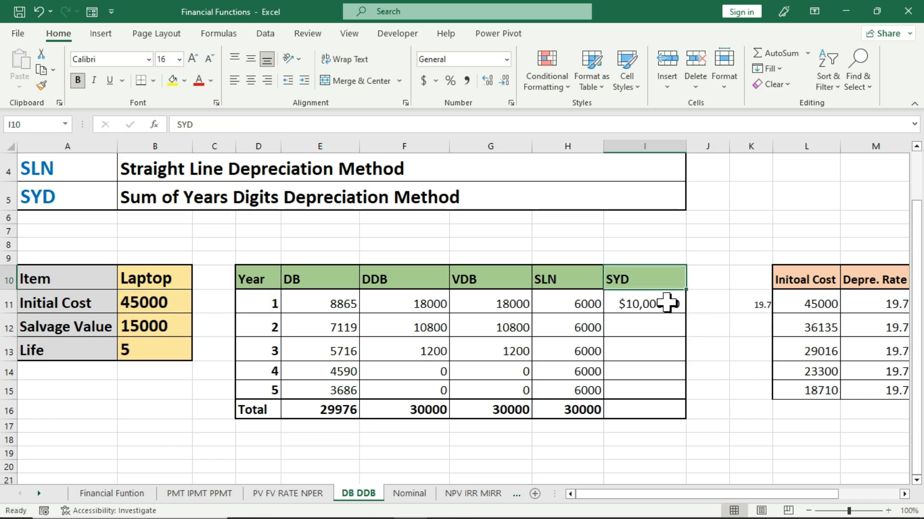
click(506, 59)
click(443, 79)
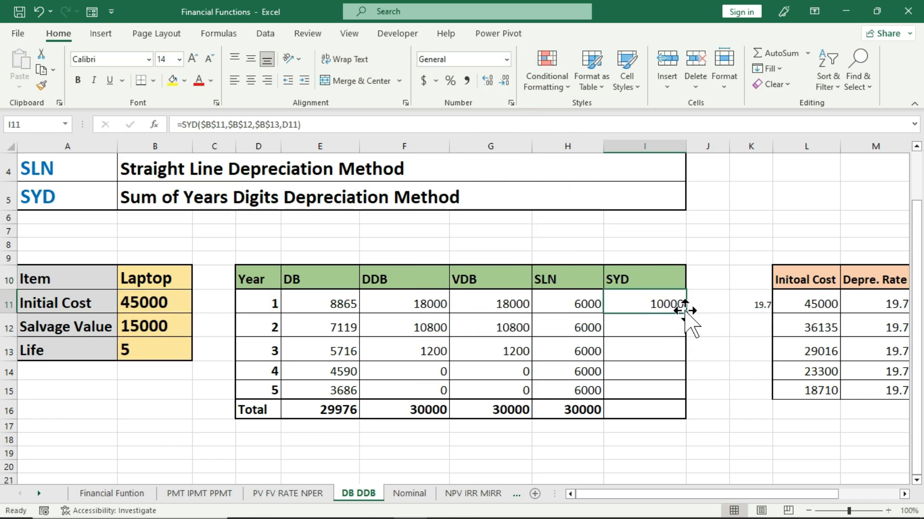
drag(683, 312, 678, 392)
key(ctrl+z)
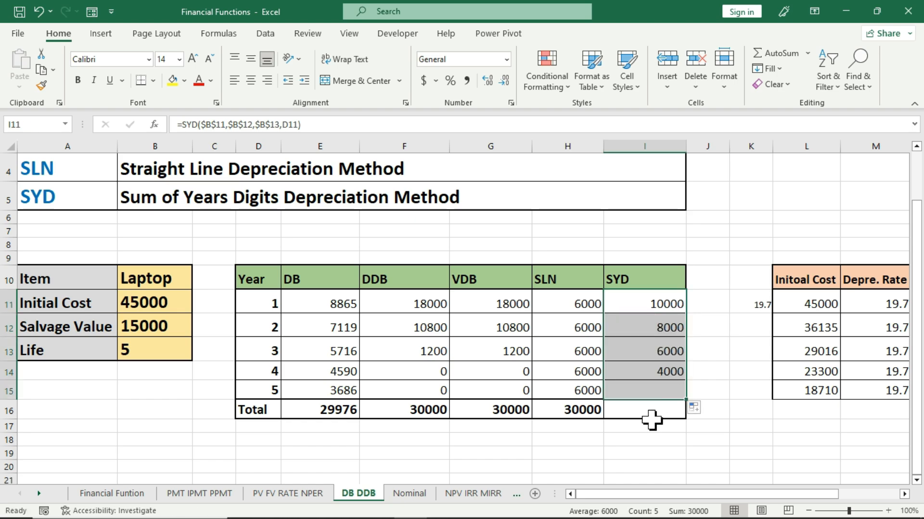
Total the SYD column in I16 with a SUM of its five yearly values
click(647, 409)
key(alt+equal)
key(Return)
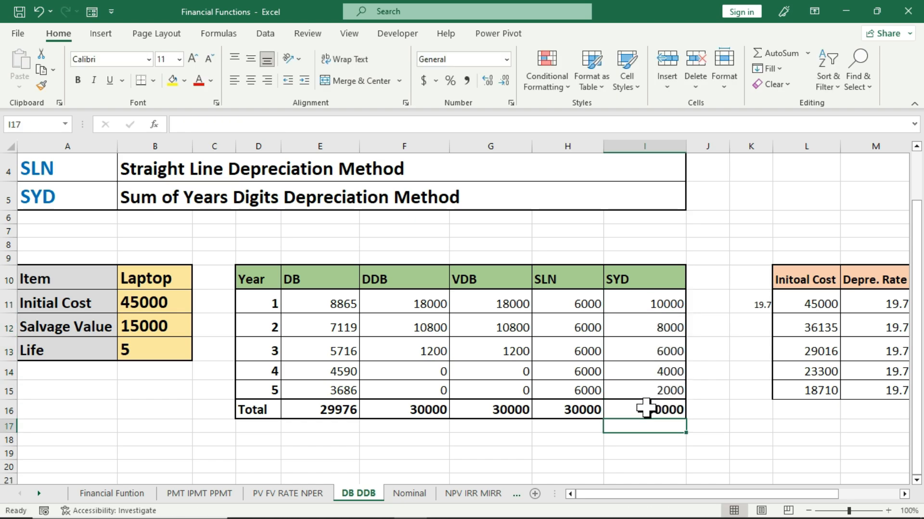
click(647, 408)
Compare the yearly depreciation values and totals of the DB, DDB and VDB columns
click(571, 444)
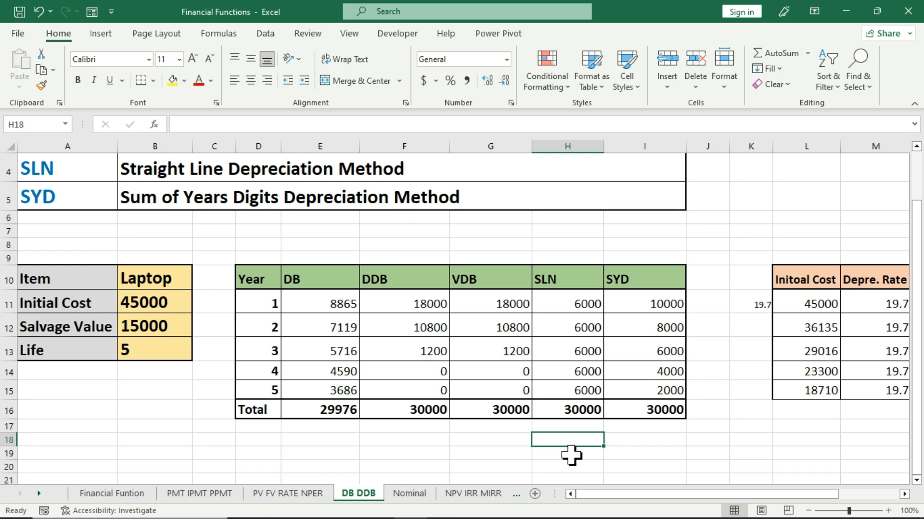
click(318, 306)
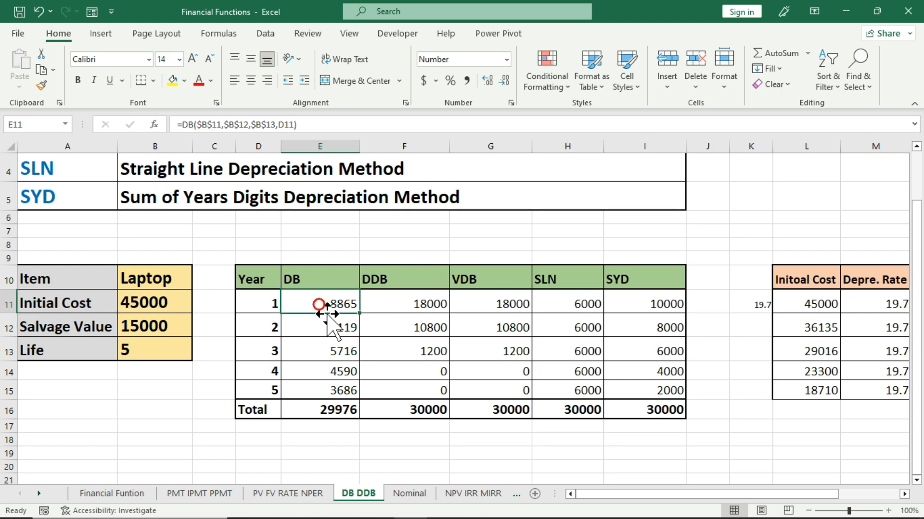
click(344, 350)
click(495, 356)
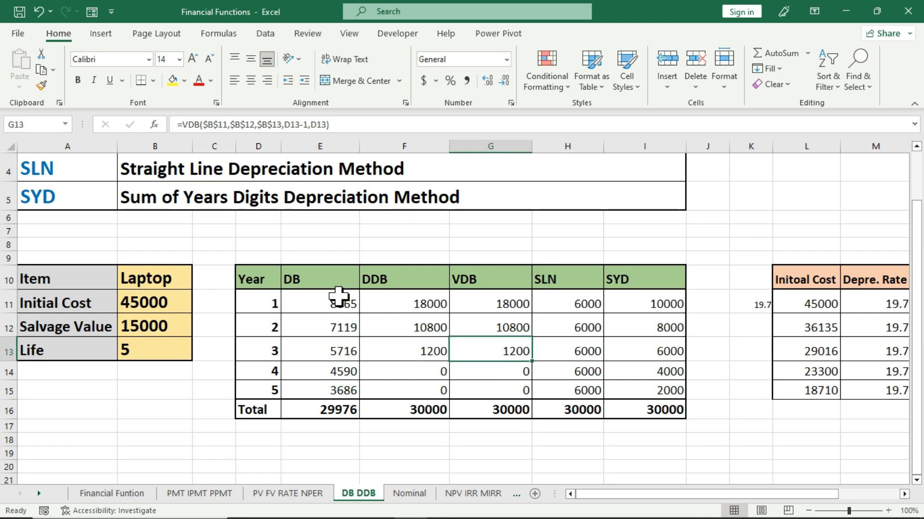
click(336, 409)
drag(409, 292, 426, 410)
drag(480, 308, 497, 387)
click(695, 409)
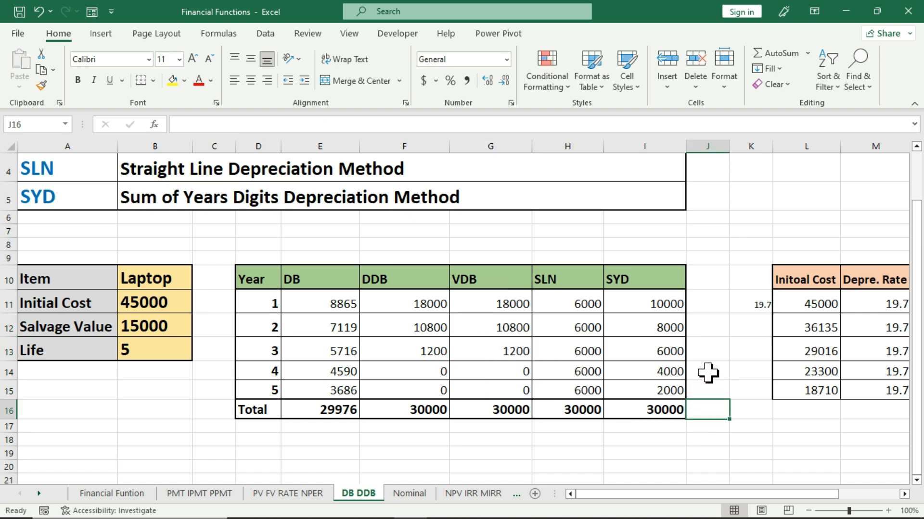
Switch to the Nominal sheet and examine its effective rates and numbers of compounding periods
click(470, 425)
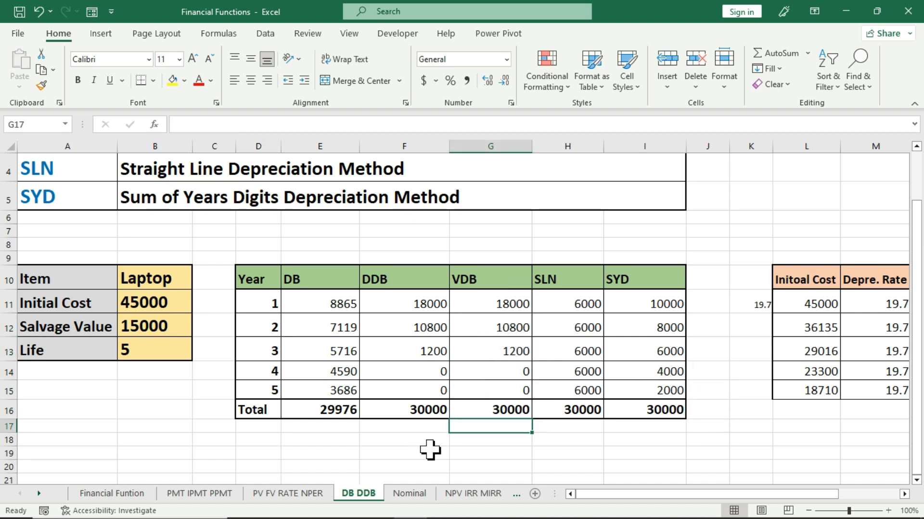
click(423, 500)
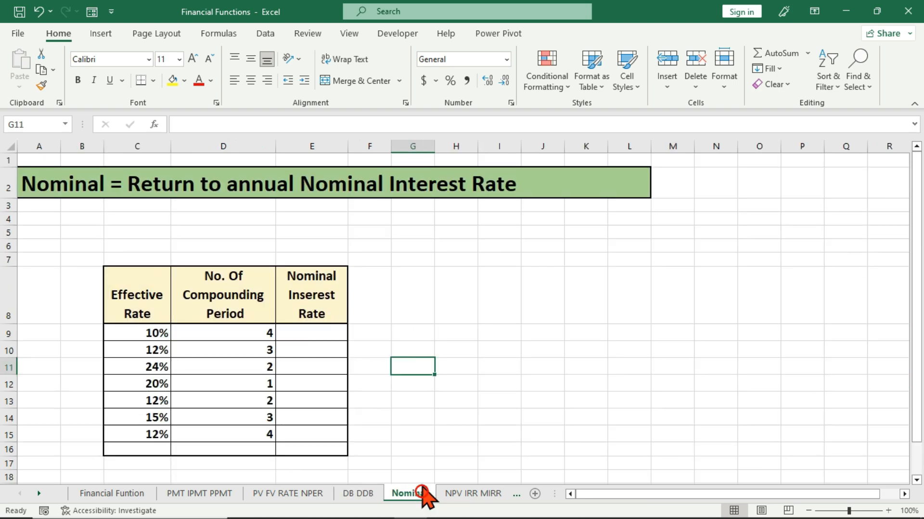
click(462, 338)
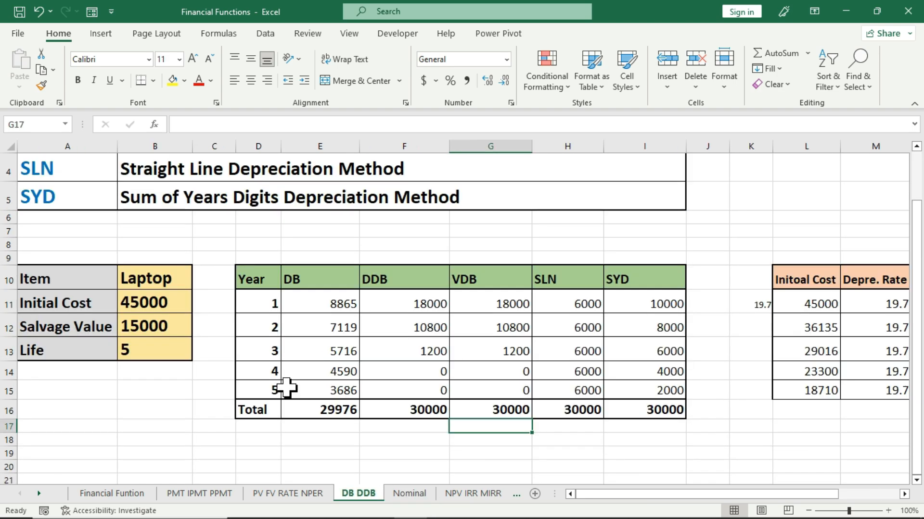
click(411, 497)
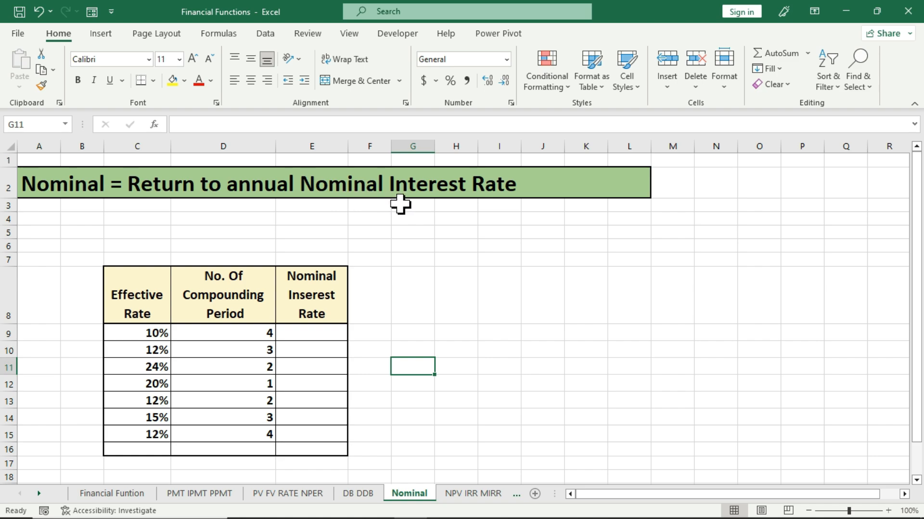
click(406, 347)
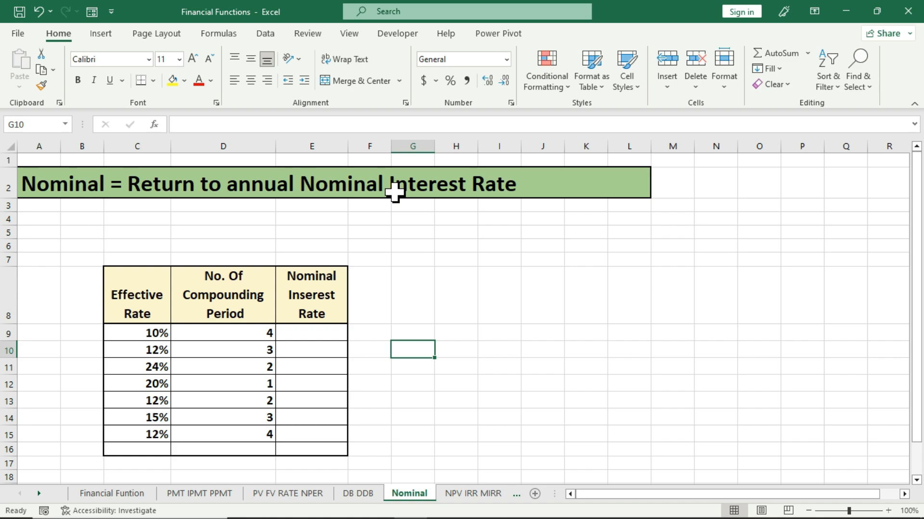
click(140, 295)
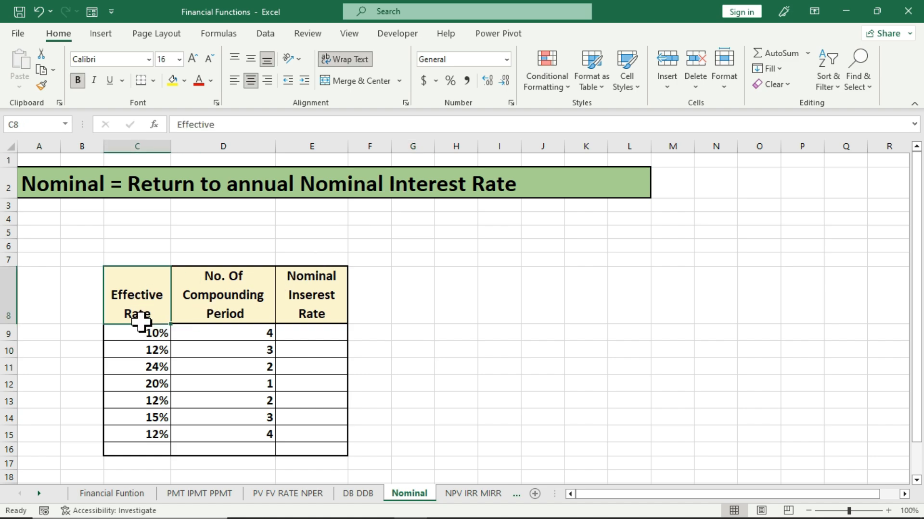
drag(140, 294, 144, 435)
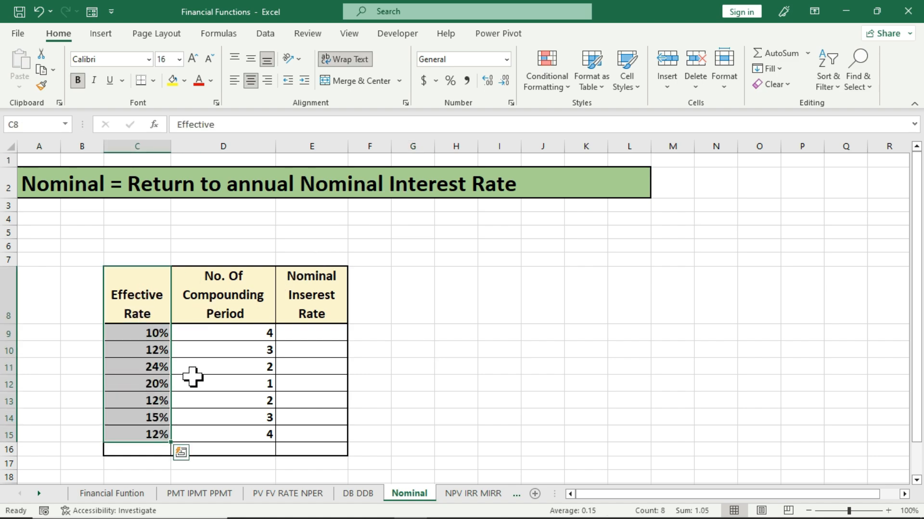
drag(234, 289, 236, 437)
Calculate the first nominal interest rate in E9 with =NOMINAL(C9,D9)
click(322, 336)
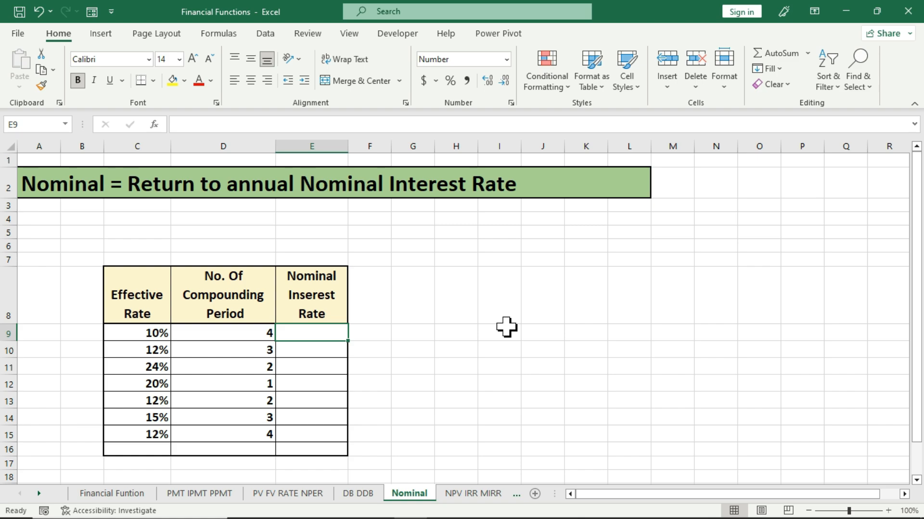
text(=non)
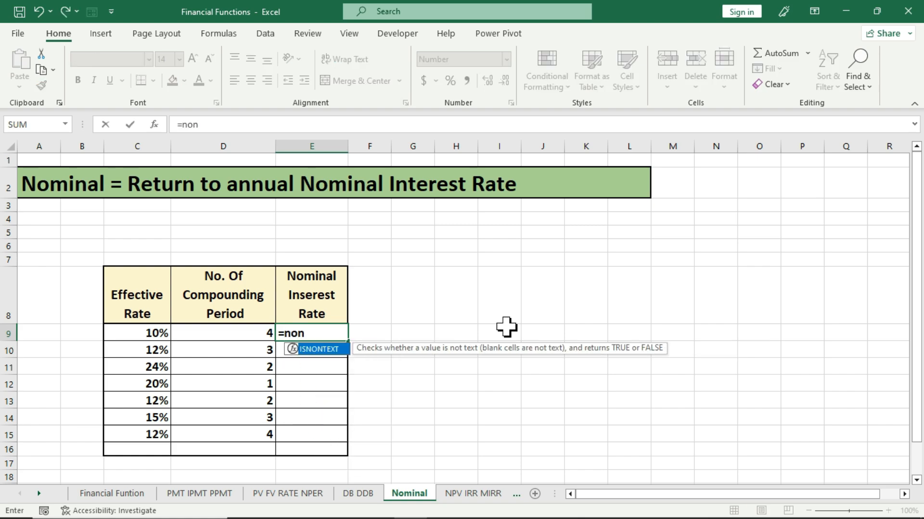
key(BackSpace)
text(m)
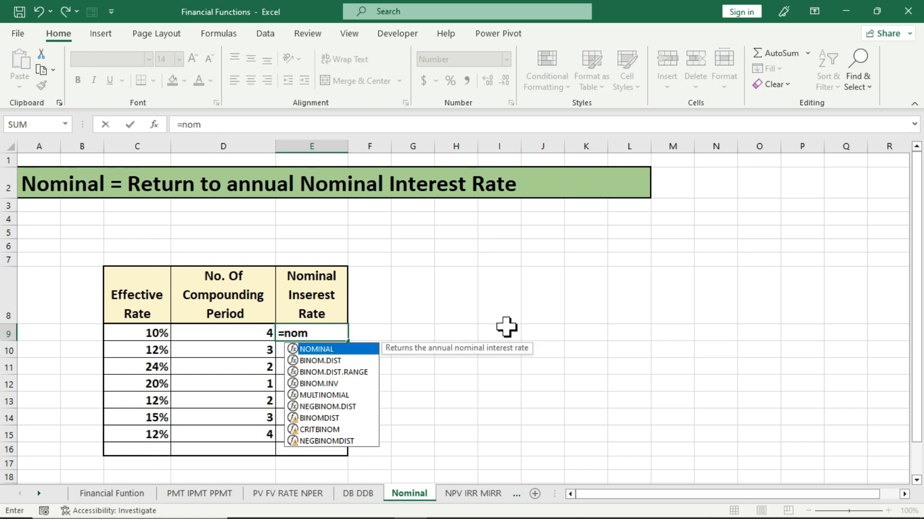
key(Tab)
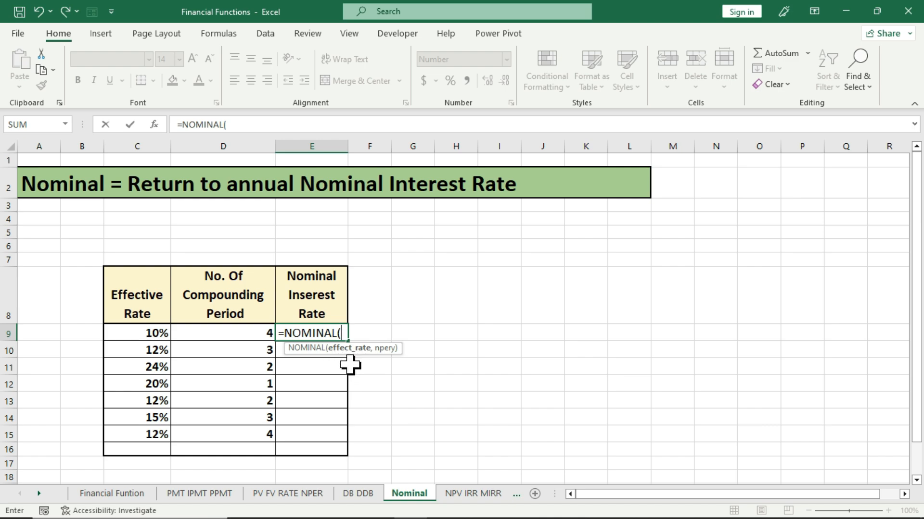
click(135, 335)
text(,)
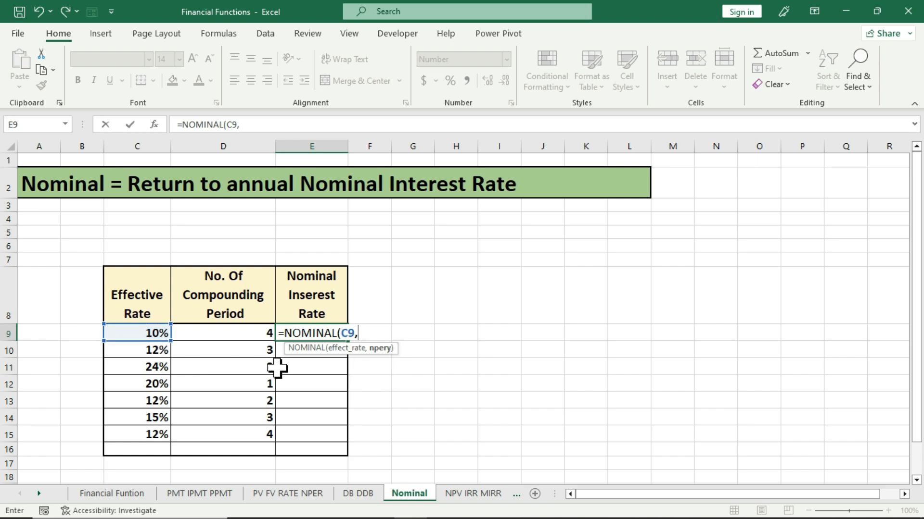
click(236, 335)
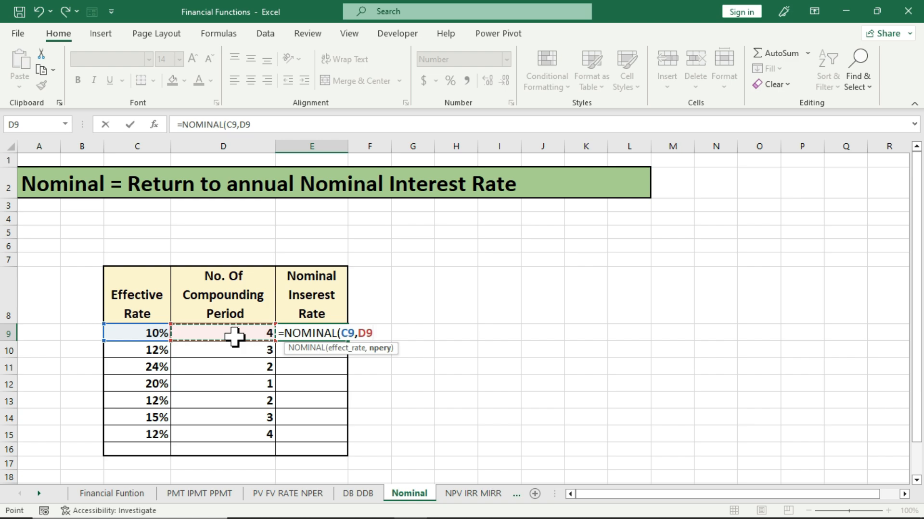
text())
key(Return)
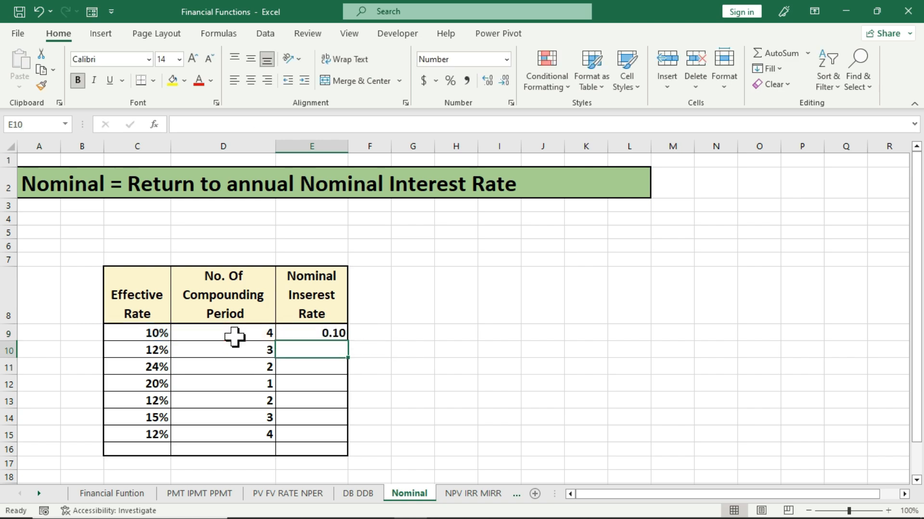
Fill the NOMINAL formula down to E15 and format E9:E15 as percentages with one decimal place
click(312, 334)
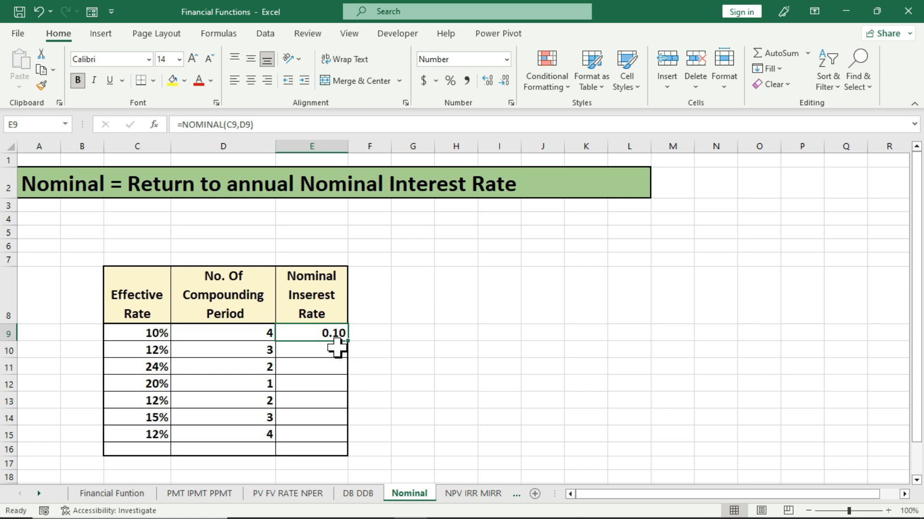
drag(348, 342, 340, 438)
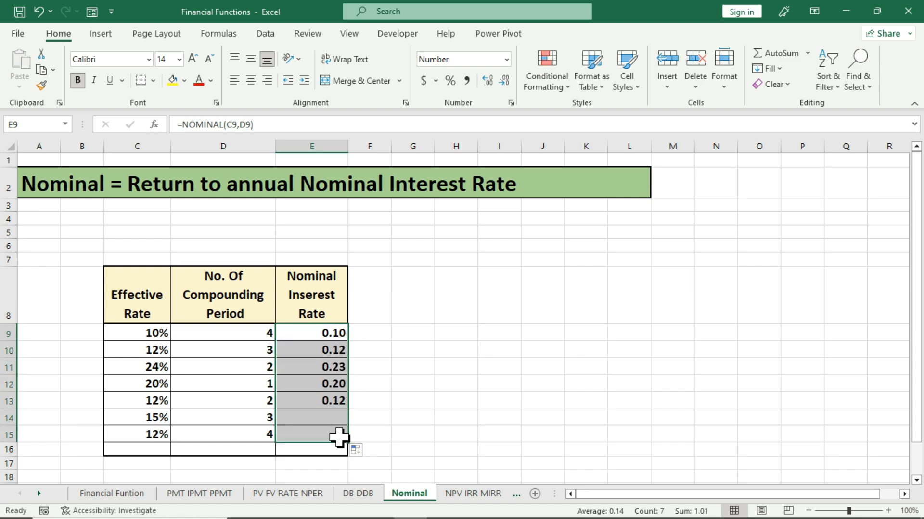
click(451, 80)
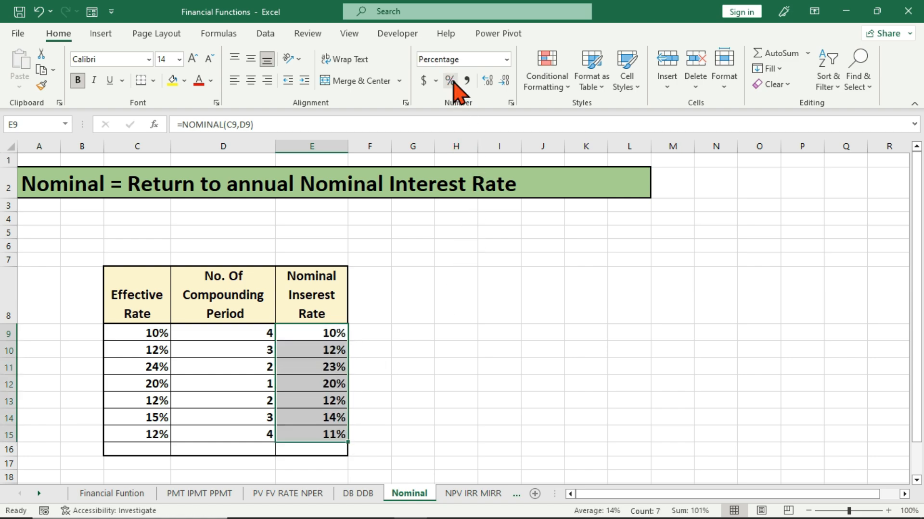
click(487, 81)
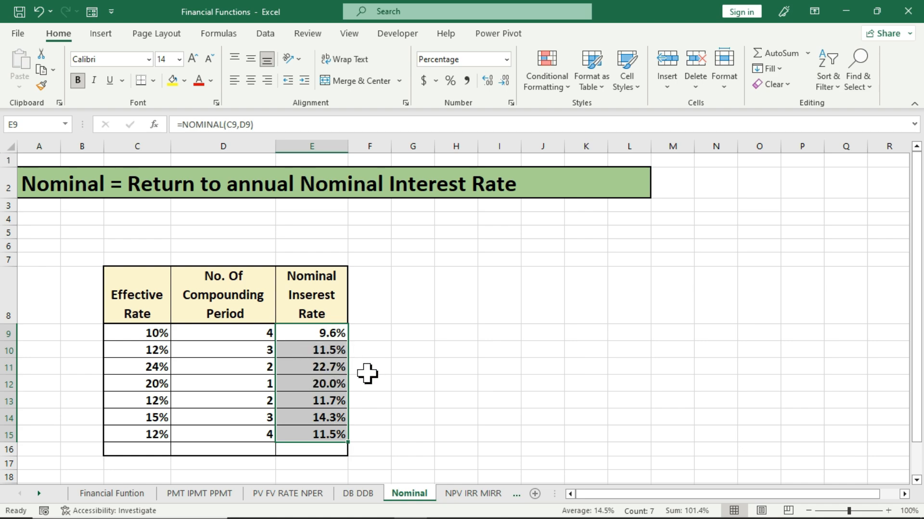
click(411, 387)
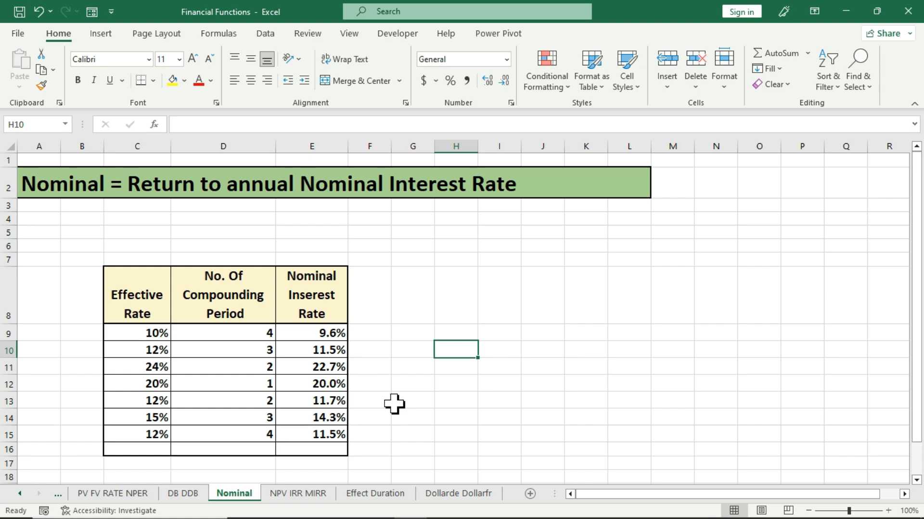
Switch to the NPV IRR MIRR sheet and examine the years, the initial outlay, the yearly cash flows and the rate
click(297, 493)
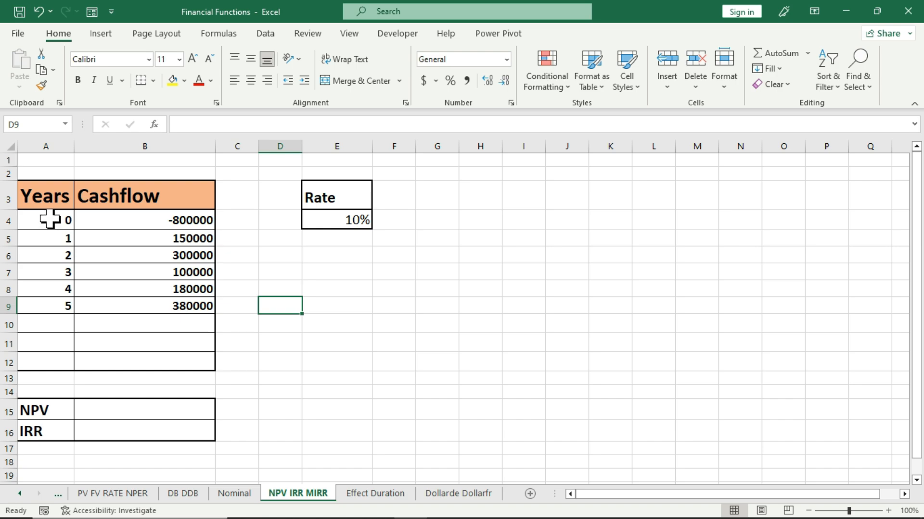
drag(52, 217, 52, 304)
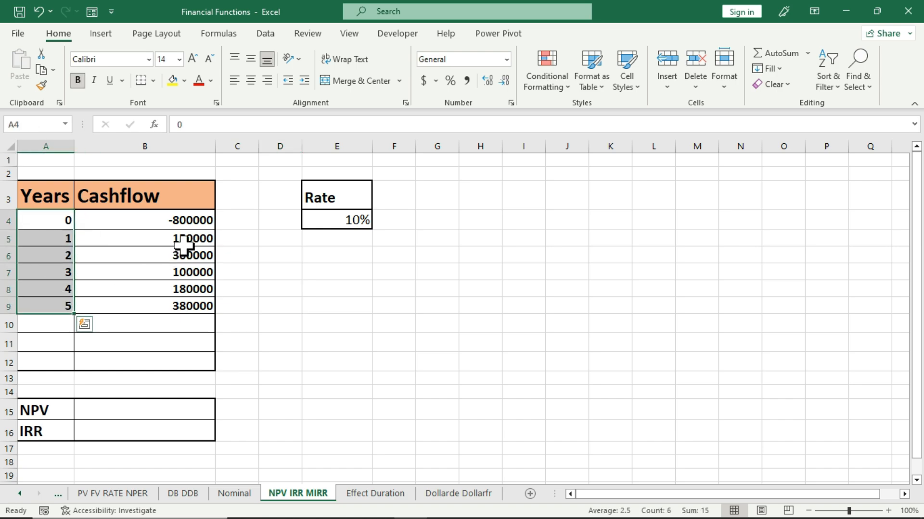
click(122, 220)
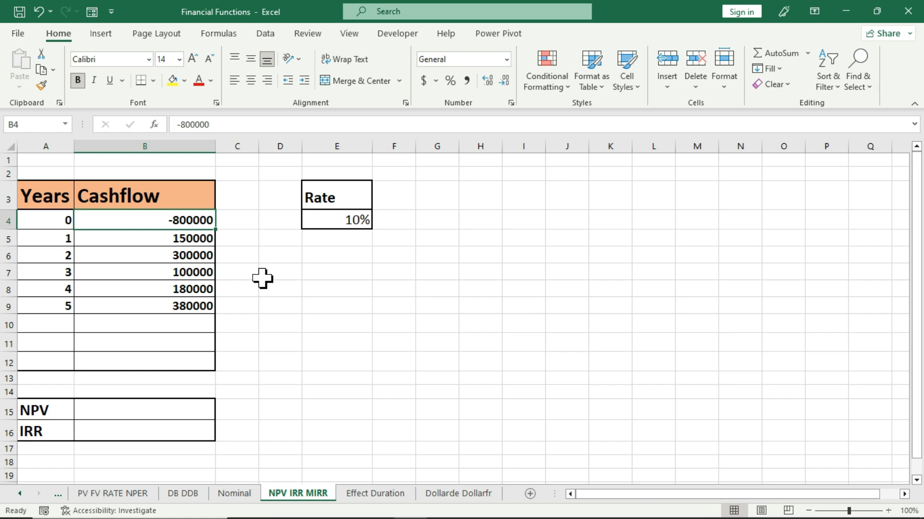
click(183, 239)
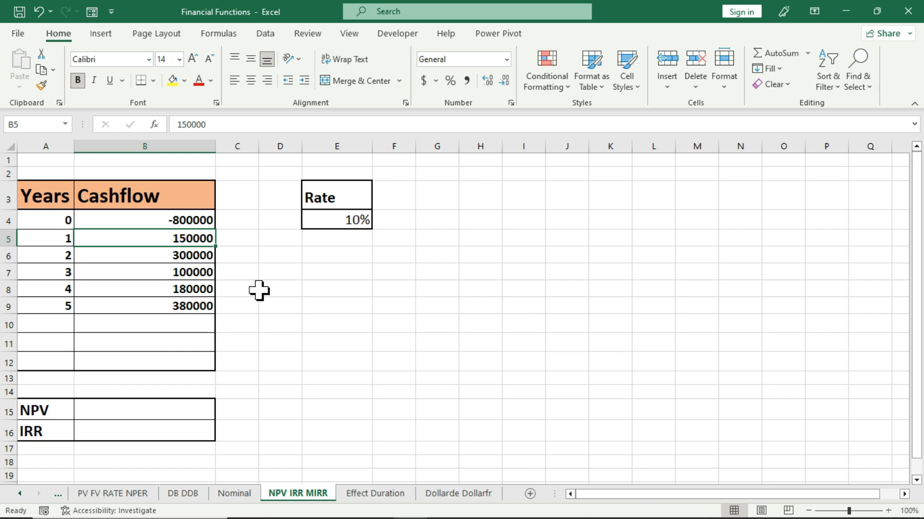
click(160, 256)
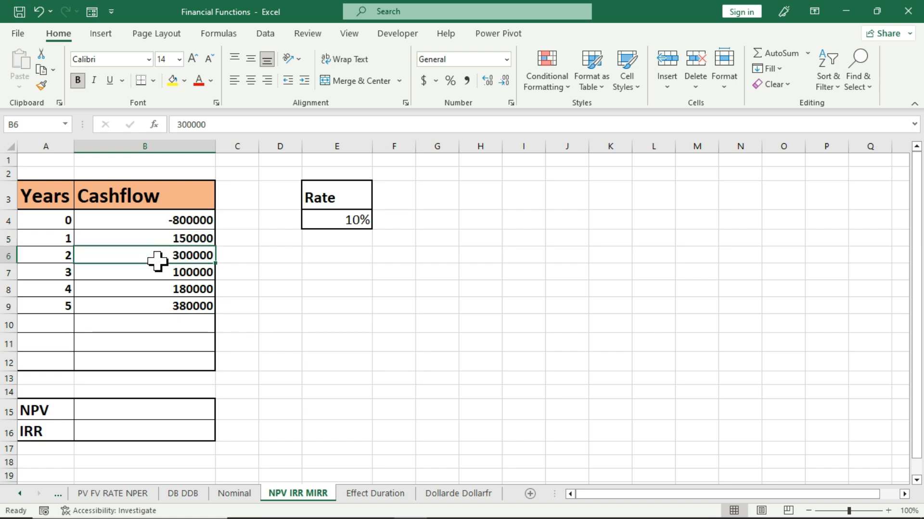
click(154, 271)
click(151, 288)
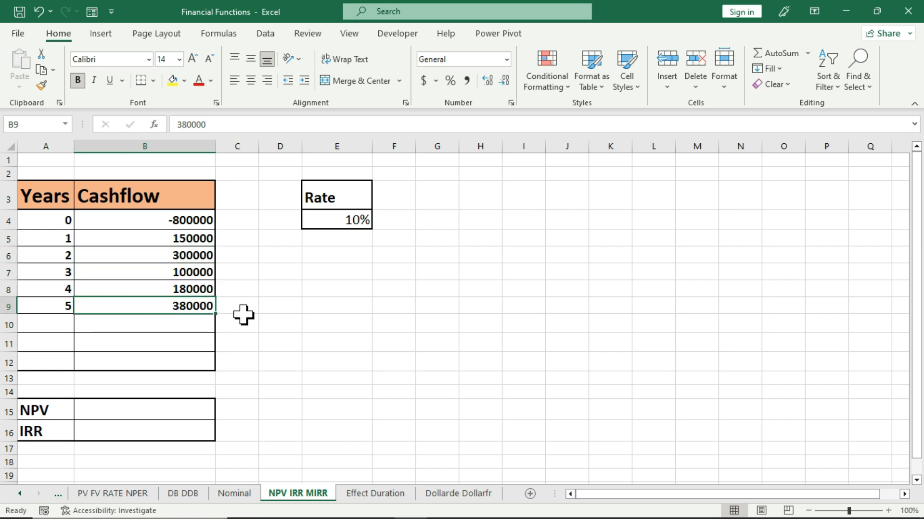
drag(174, 240, 170, 302)
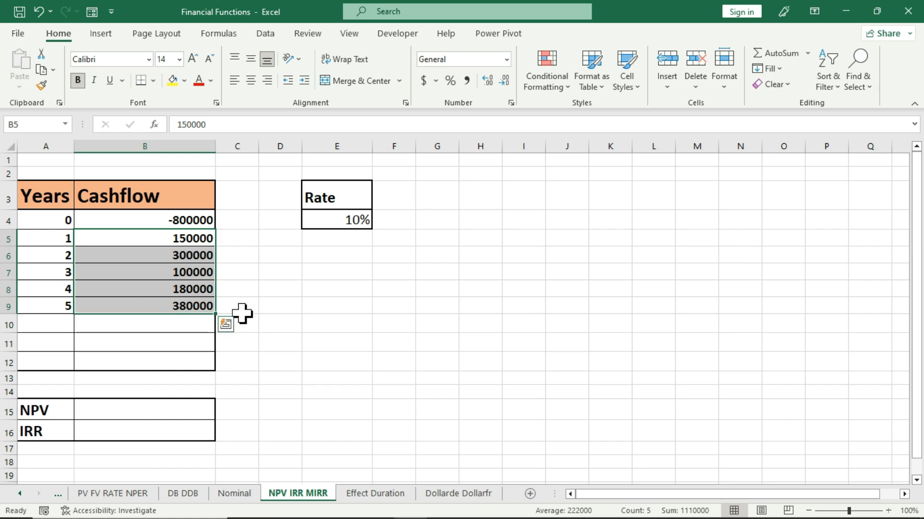
click(294, 288)
click(331, 221)
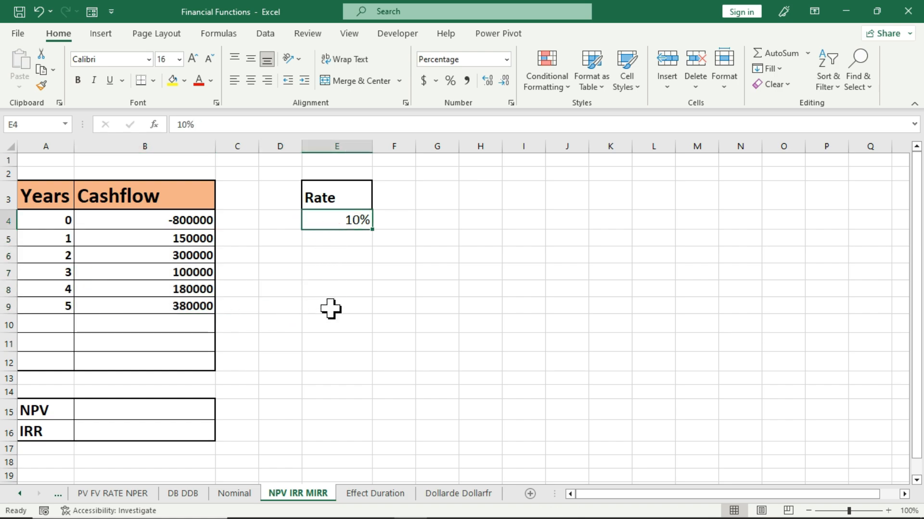
click(304, 306)
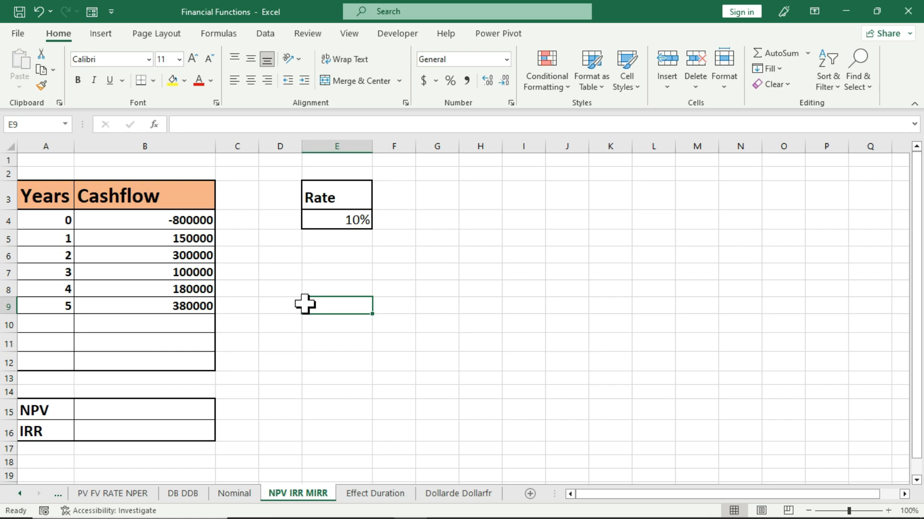
click(180, 220)
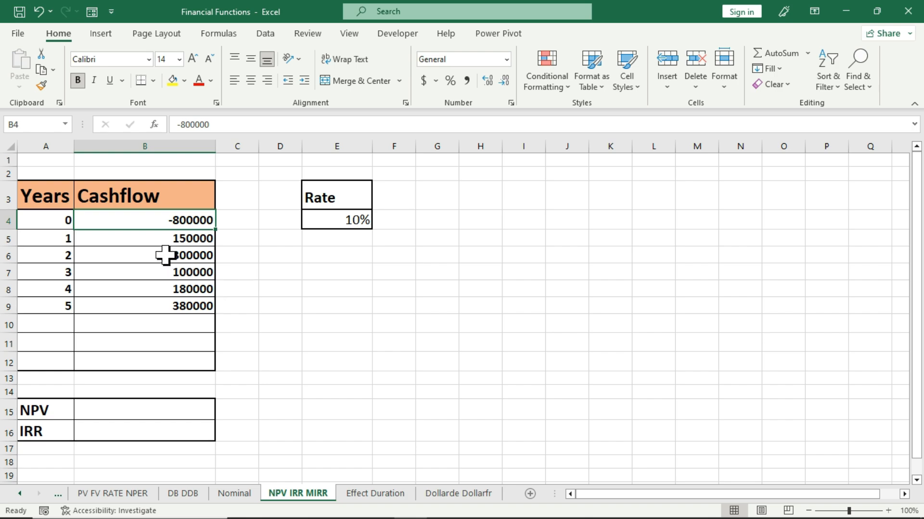
click(163, 241)
drag(164, 241, 162, 306)
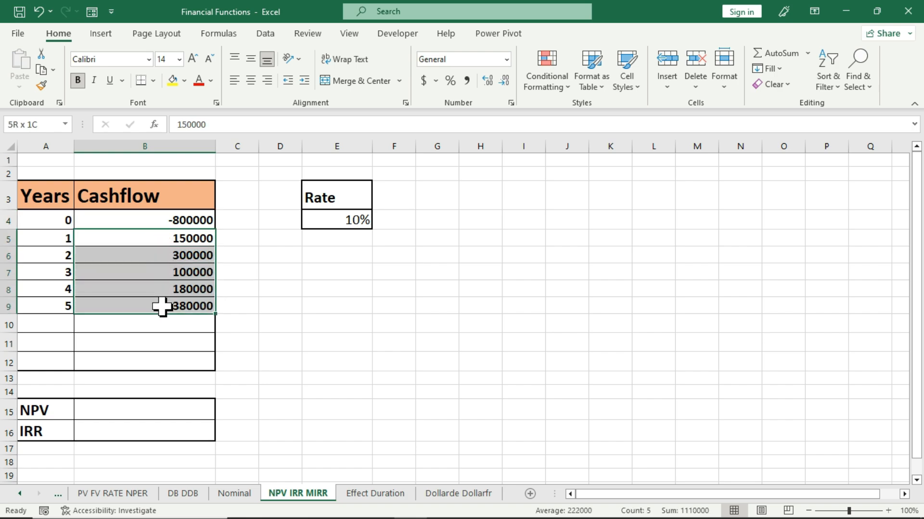
Calculate the net present value in B15 with =B4+NPV(E4,B5:B9), accepting the proposed formula correction
click(142, 408)
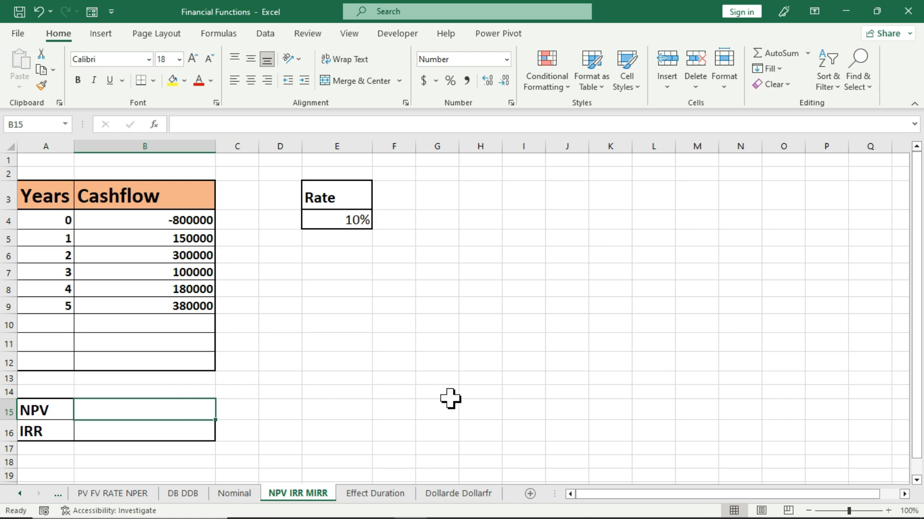
text(=)
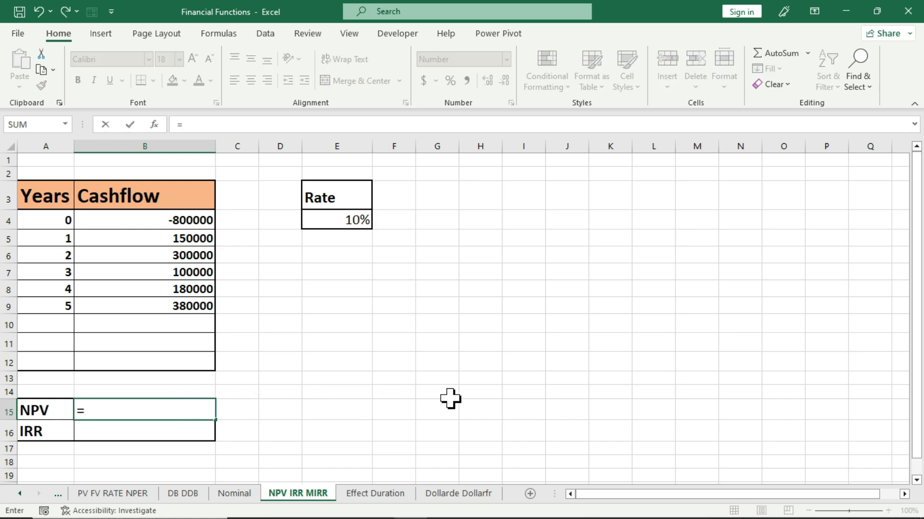
click(128, 224)
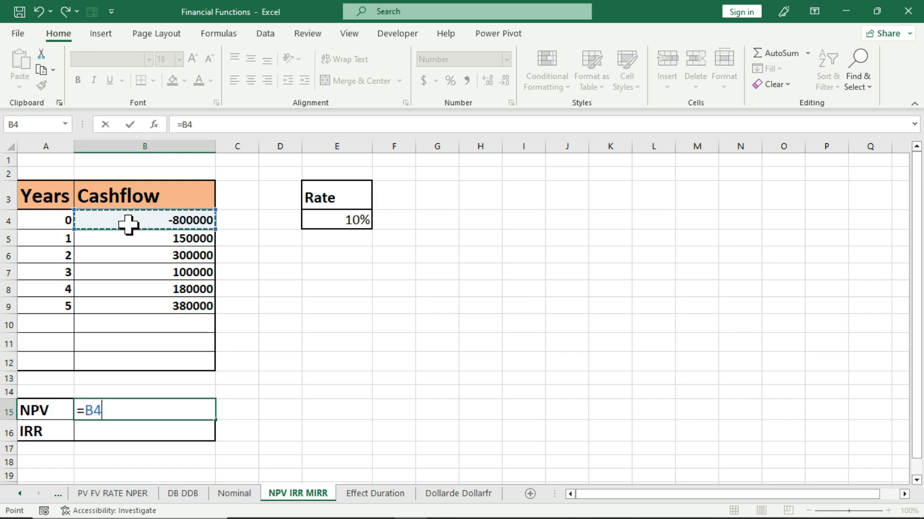
text(+)
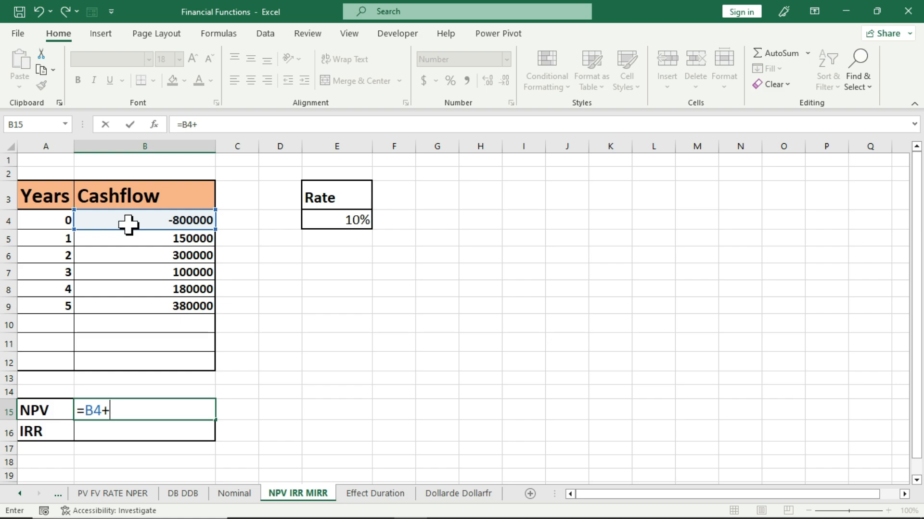
text(,npv)
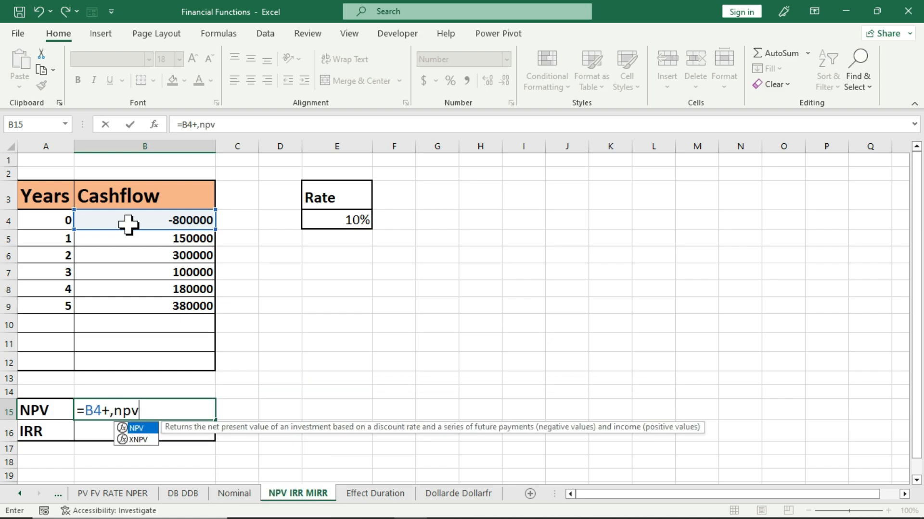
key(Tab)
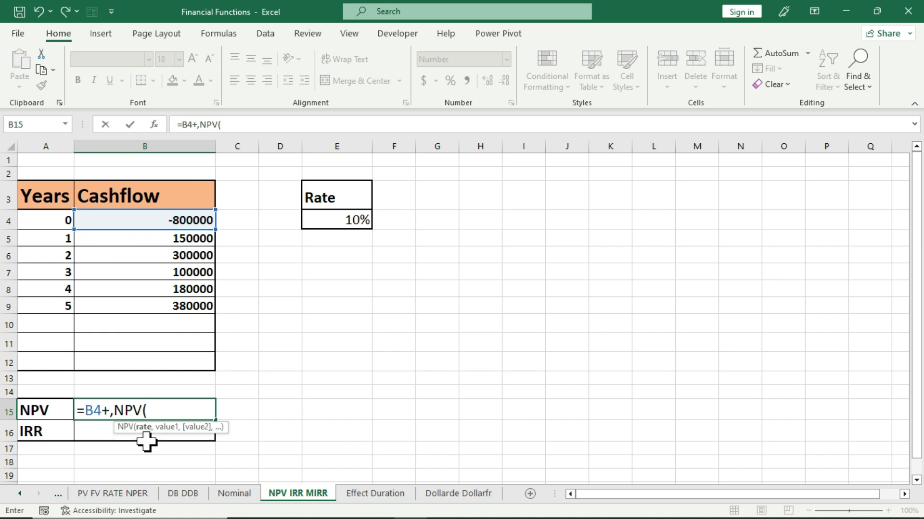
click(339, 221)
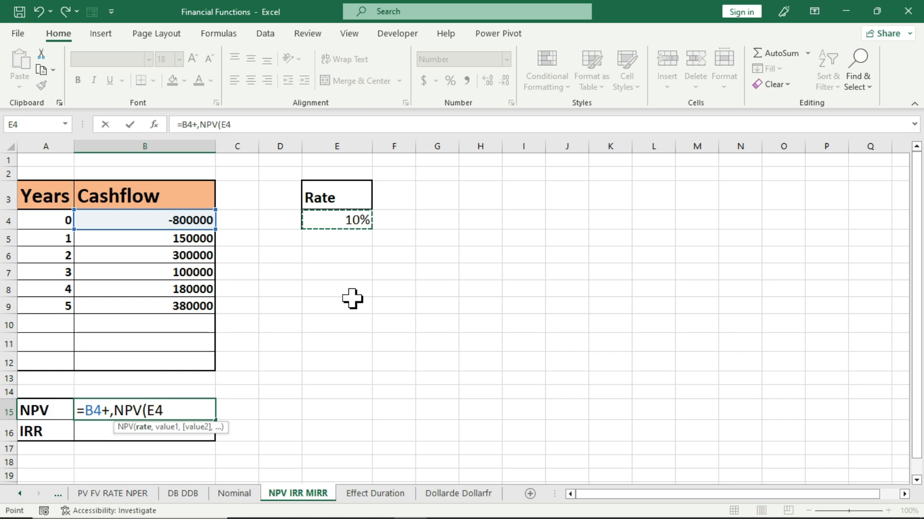
text(,)
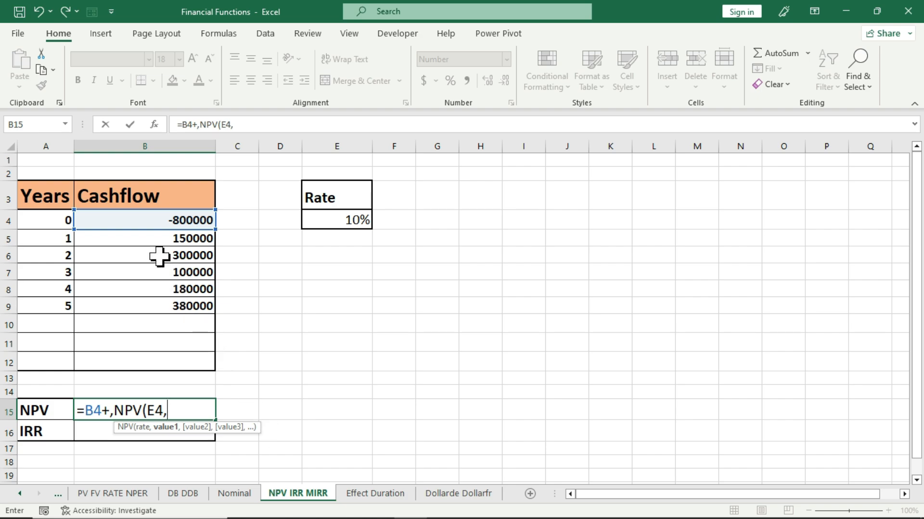
drag(140, 240, 140, 302)
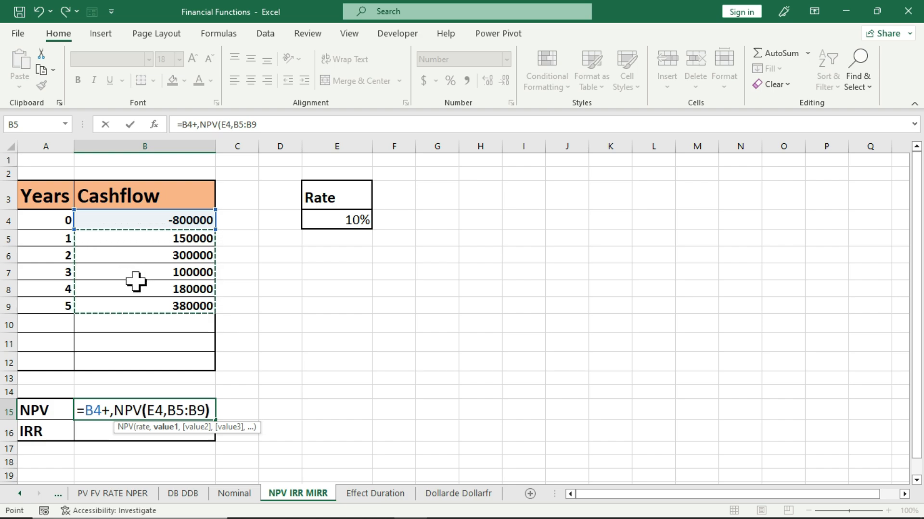
text())
key(Return)
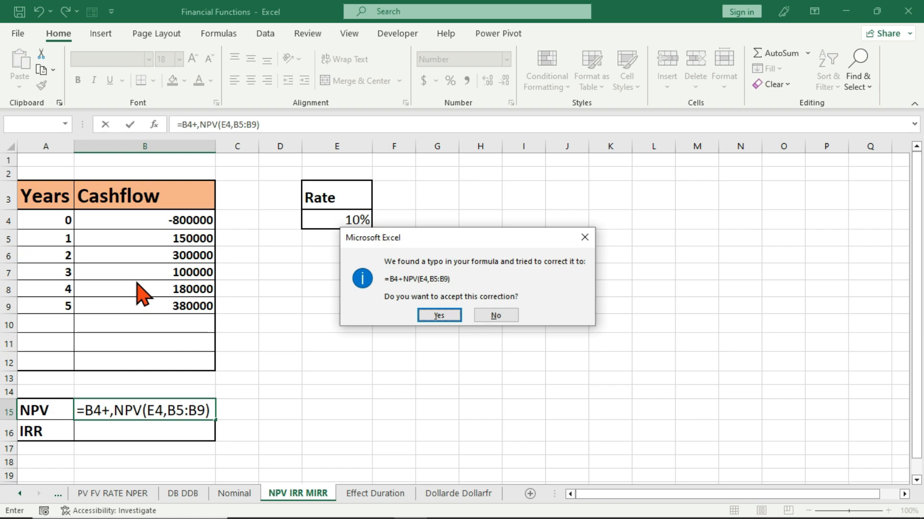
key(Return)
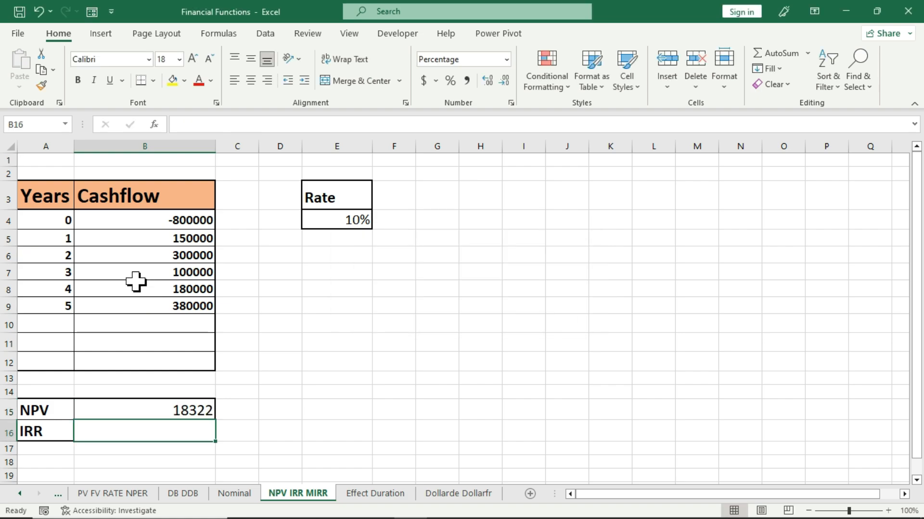
click(130, 410)
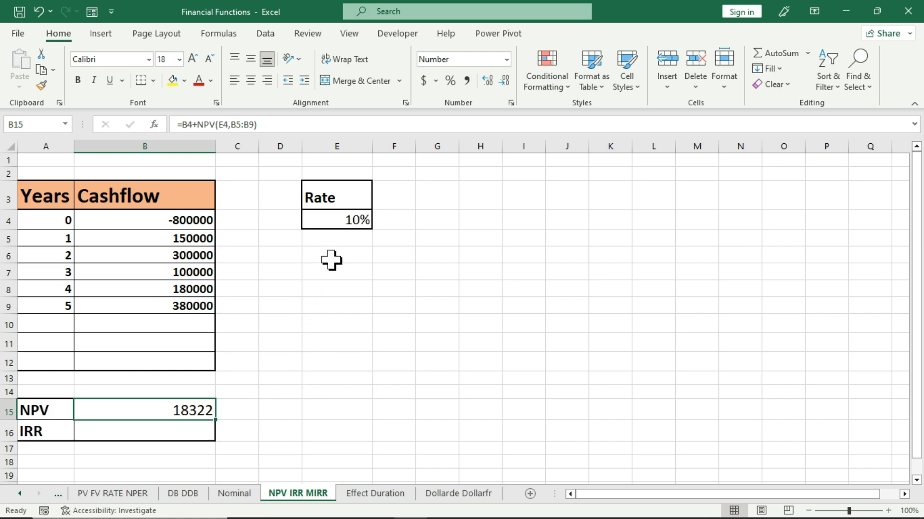
Test the NPV at other discount rates by setting the rate in E4 to 8%, 12% and 15% in turn
click(354, 220)
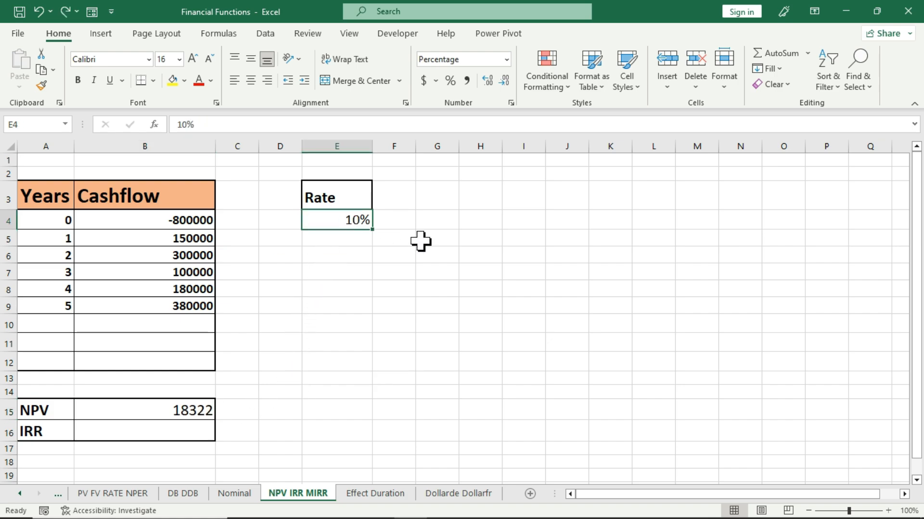
text(8%)
key(Return)
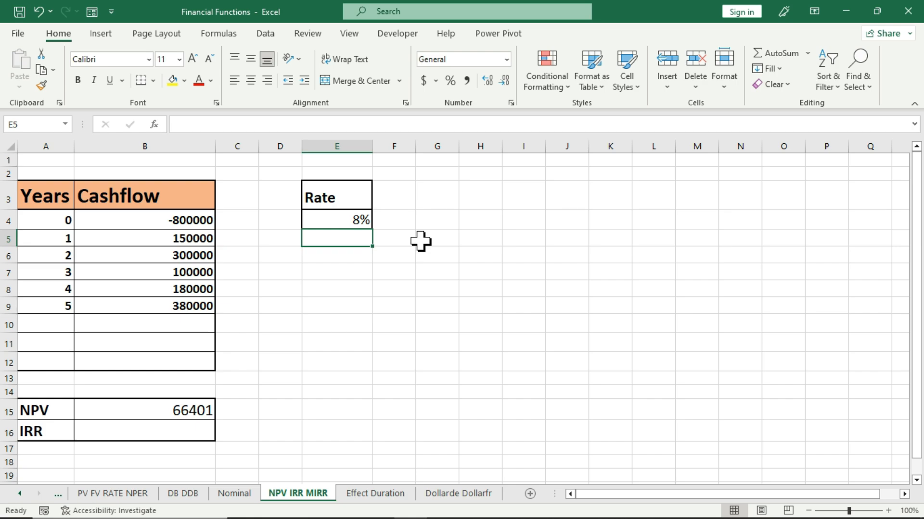
click(328, 222)
text(12)
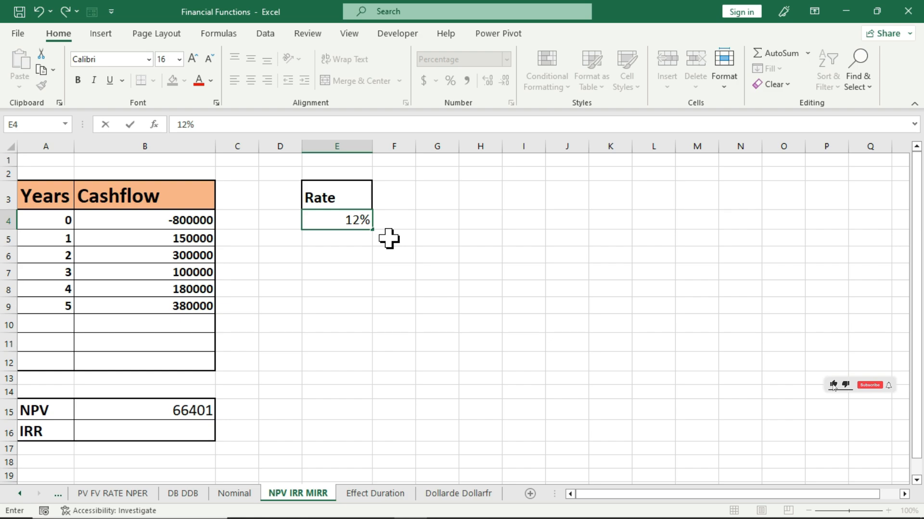
key(Return)
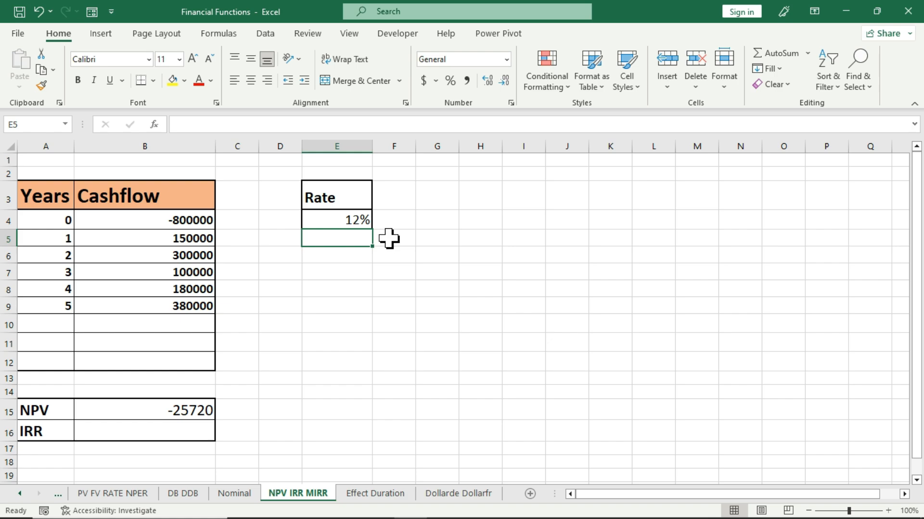
click(341, 222)
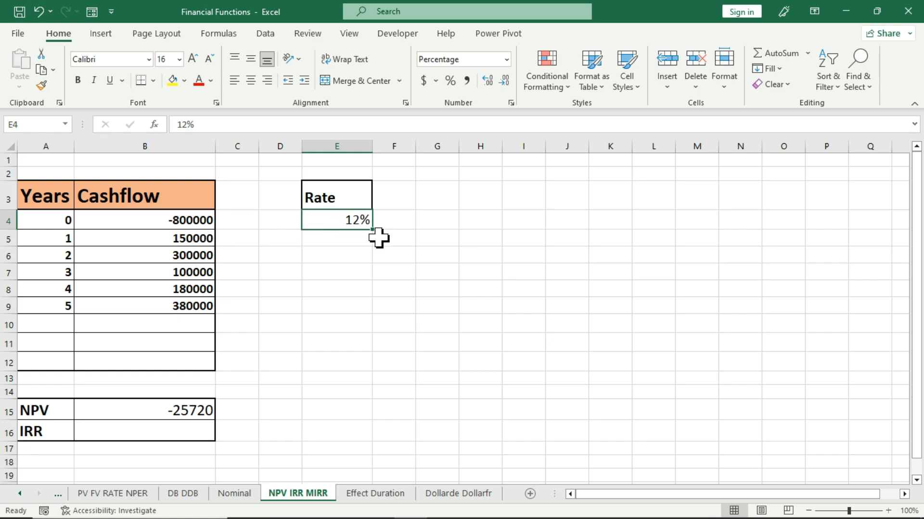
text(15)
key(Return)
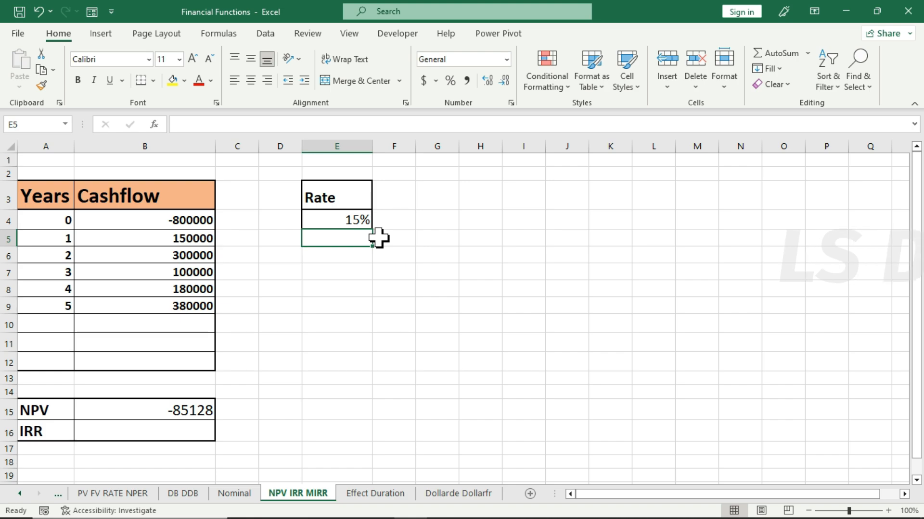
Compare the NPV at falling discount rates by setting E4 to 10%, 9% and 8% in turn
key(Up)
text(10)
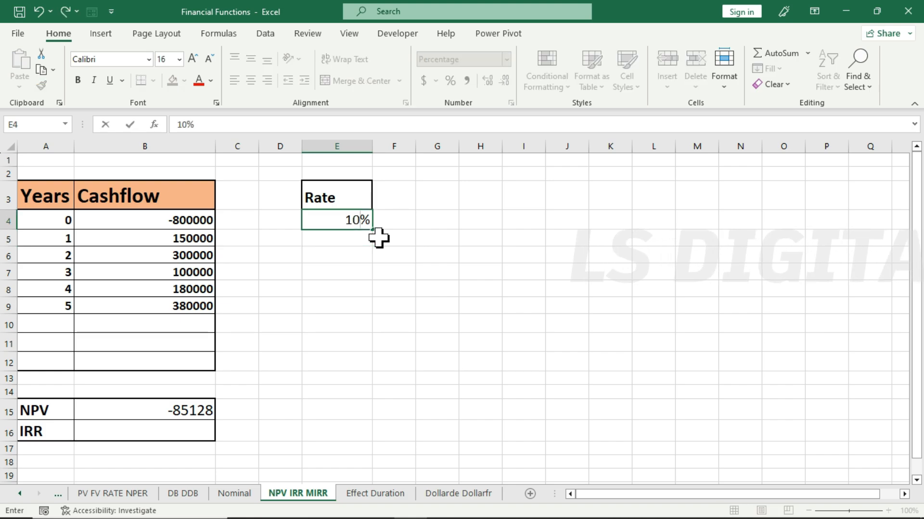
key(Return)
key(Up)
text(9)
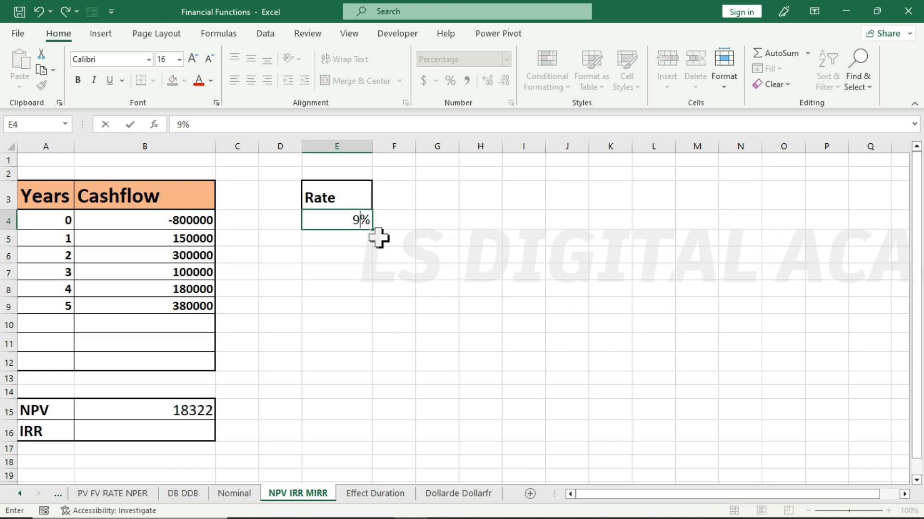
key(Return)
key(Up)
text(8)
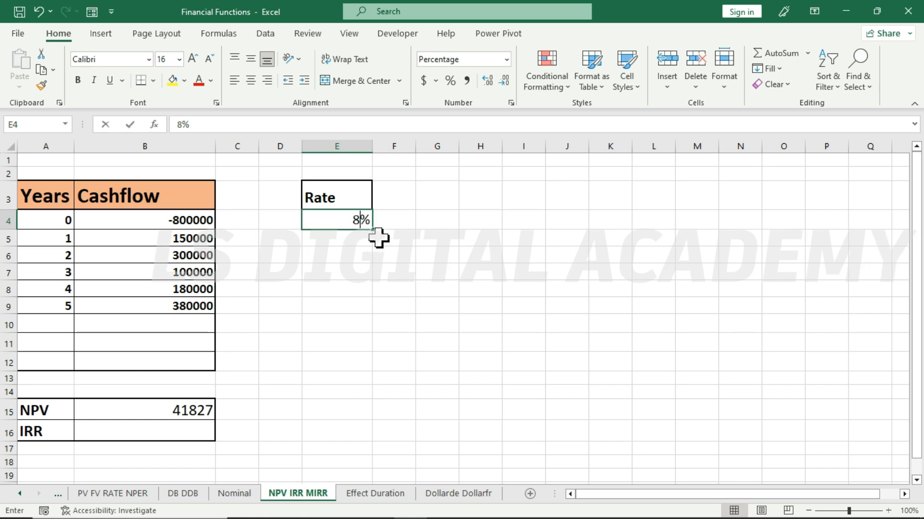
key(Return)
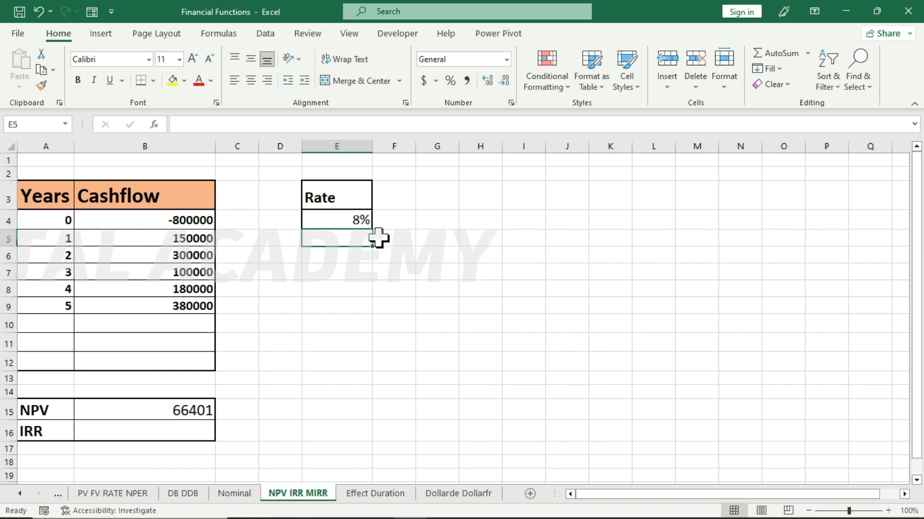
Try a rate of 11% in E4 and check the NPV result in B15
key(Up)
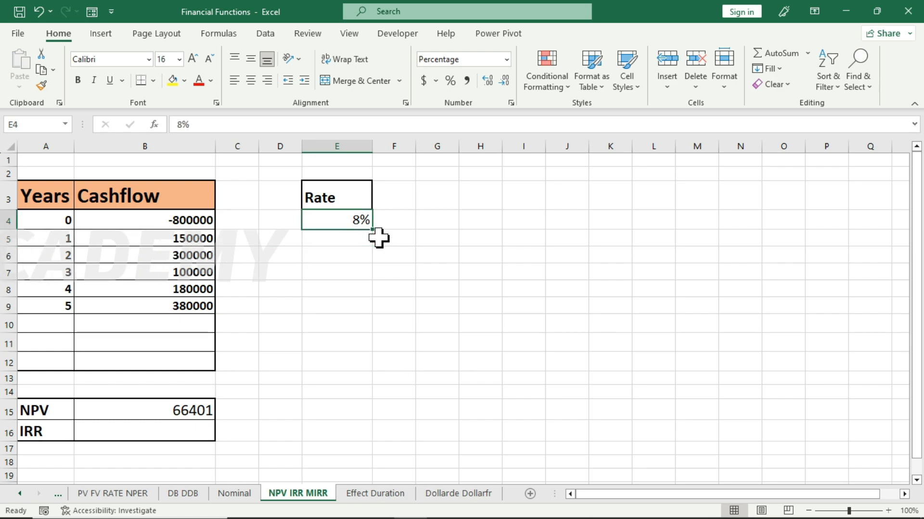
text(11)
key(Return)
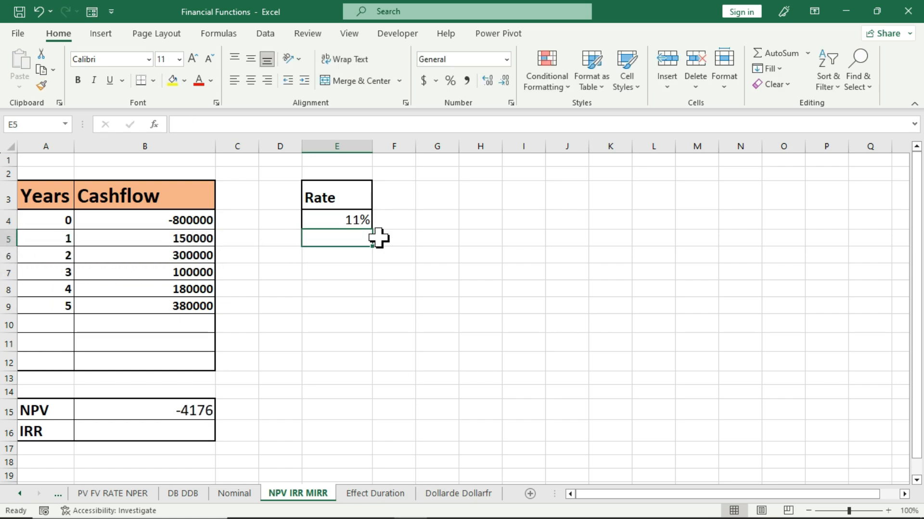
key(Up)
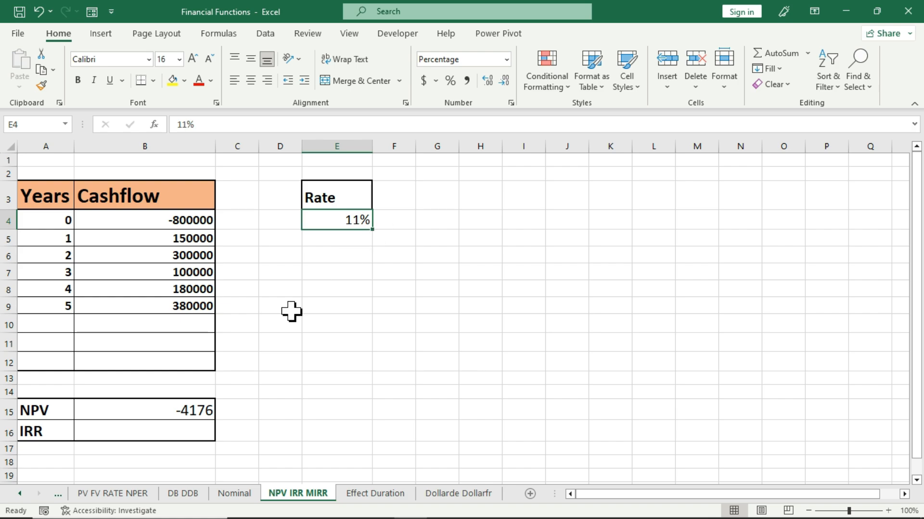
click(144, 410)
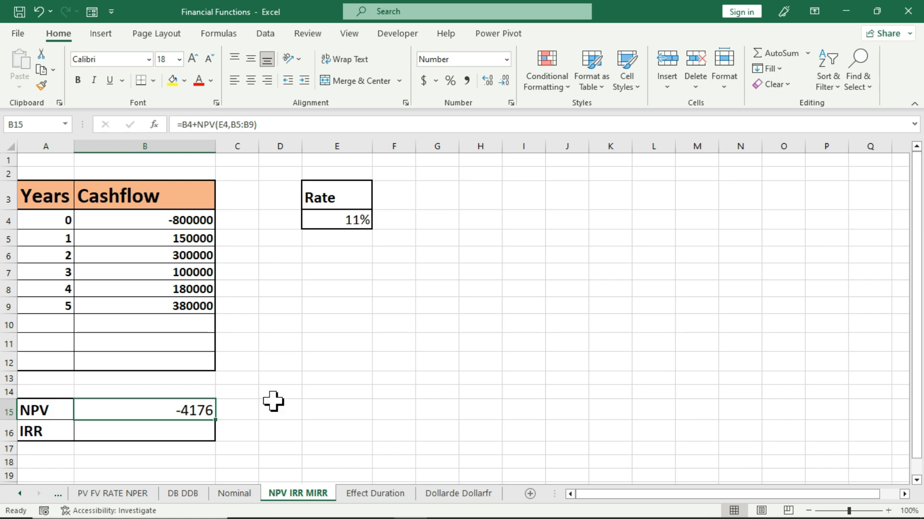
click(134, 433)
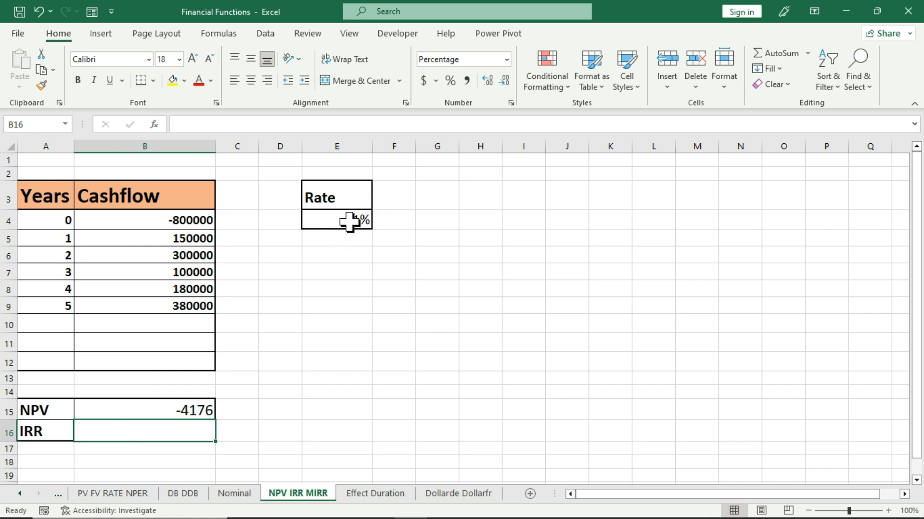
click(142, 411)
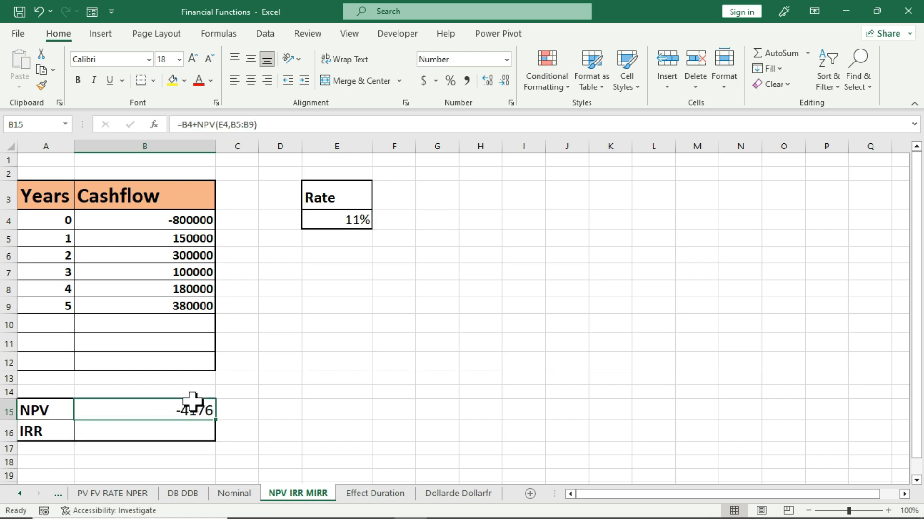
Test the NPV around its break-even point by setting the rate in E4 to 12% and 11% in turn
click(350, 219)
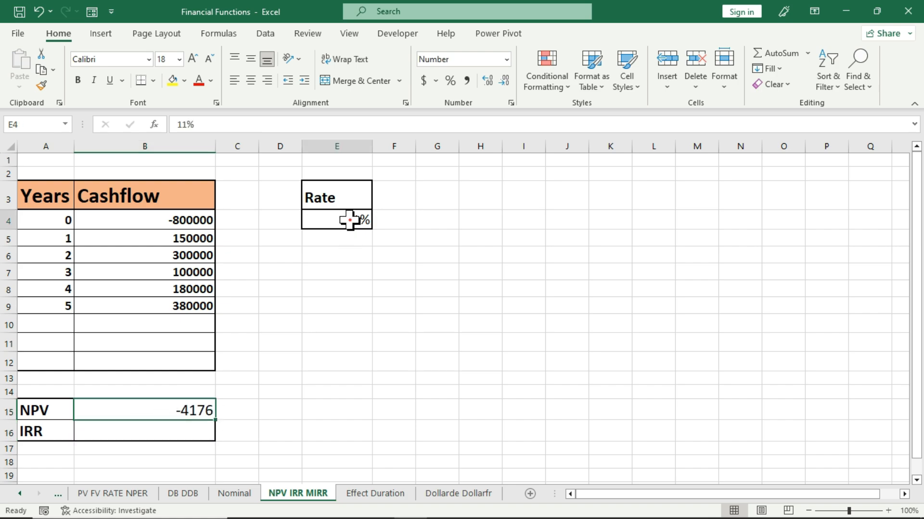
text(12)
key(Return)
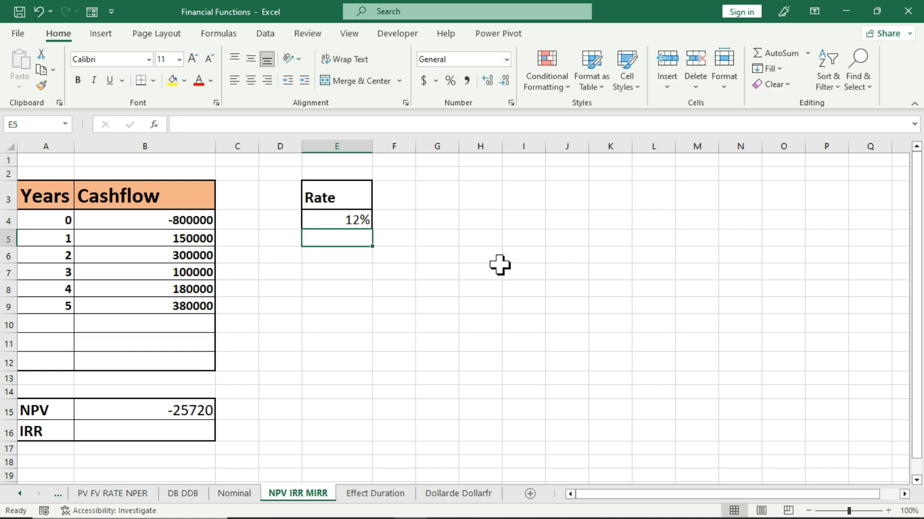
click(349, 217)
text(11)
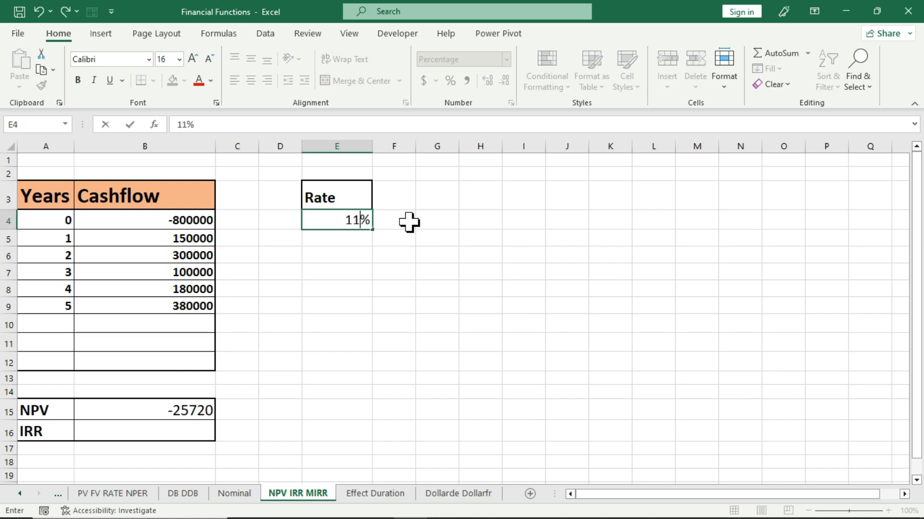
key(Return)
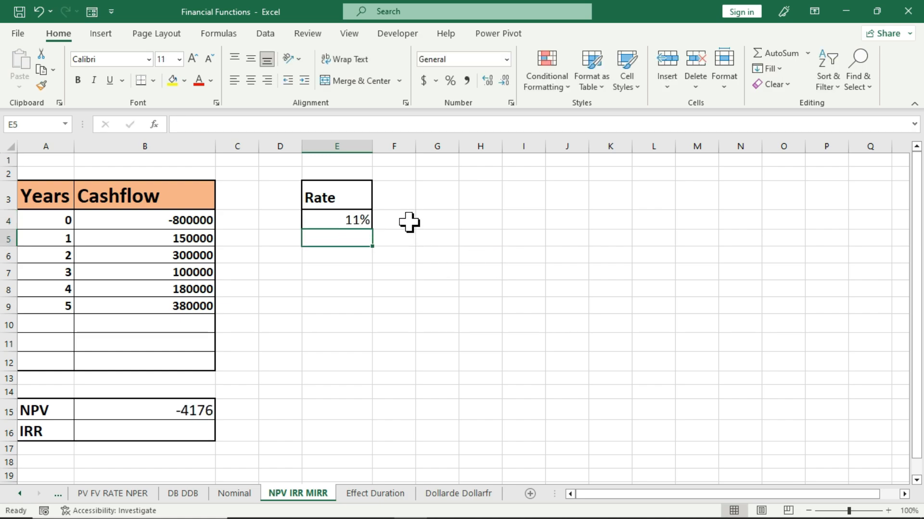
Set the rate in E4 back to 10% and select the IRR result cell B16
click(354, 221)
text(10)
key(Return)
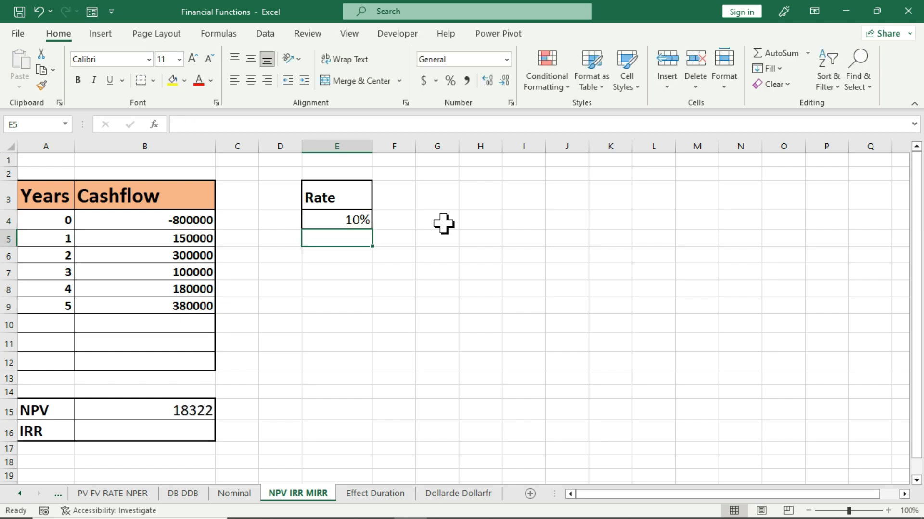
click(347, 218)
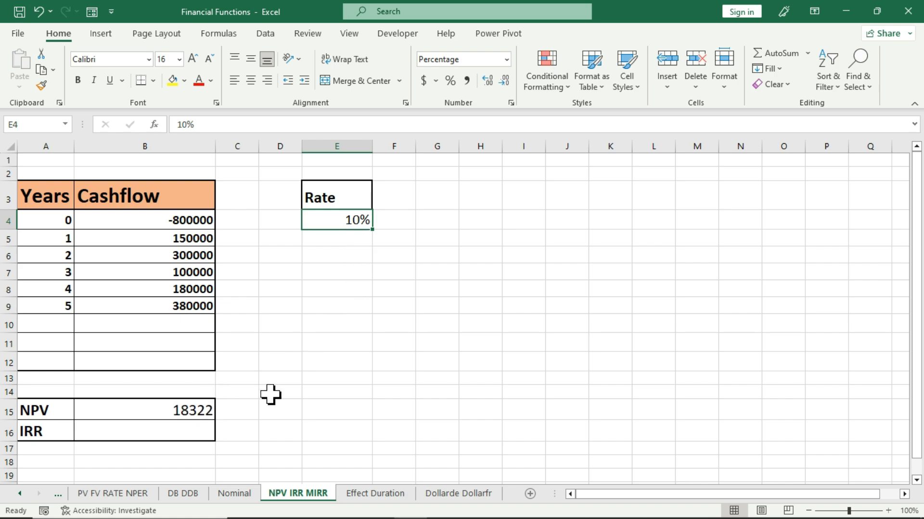
click(125, 431)
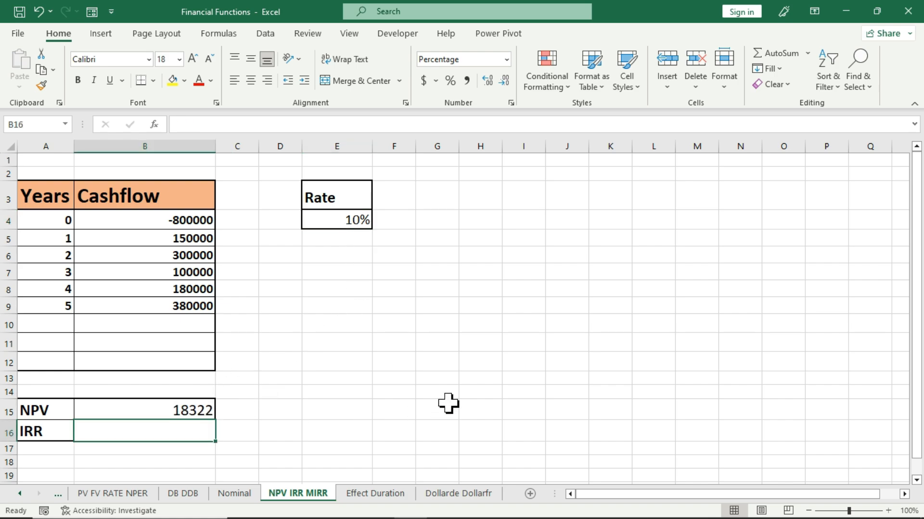
Calculate the internal rate of return in B16 with =IRR(B4:B9), leaving out the optional guess
text(=irr)
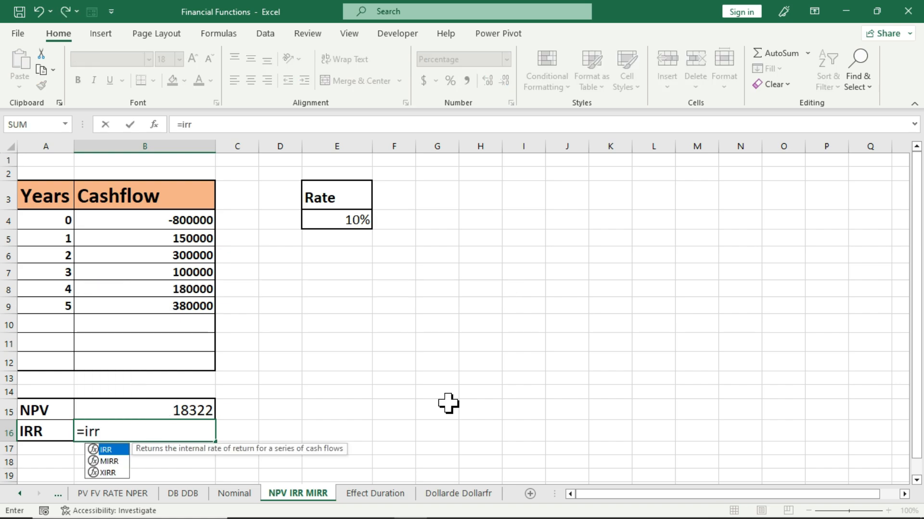
key(Tab)
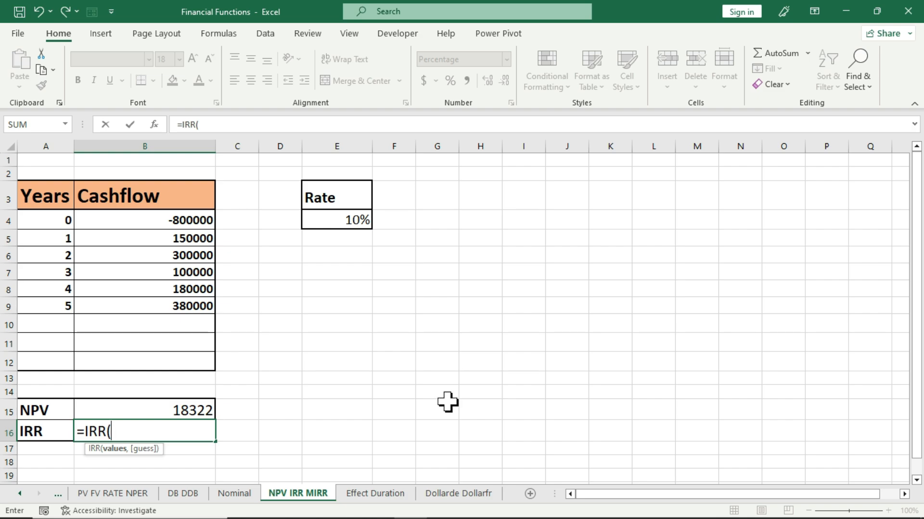
drag(154, 221, 154, 301)
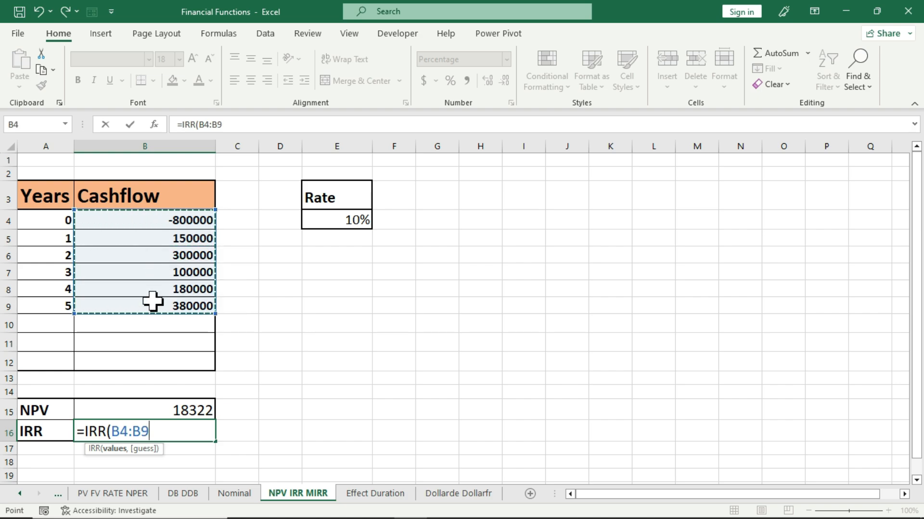
text(,)
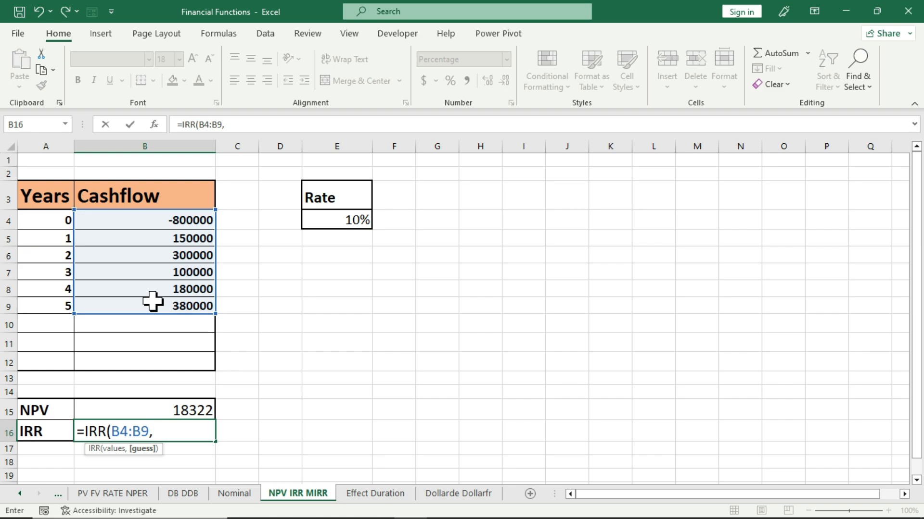
key(BackSpace)
text())
key(Return)
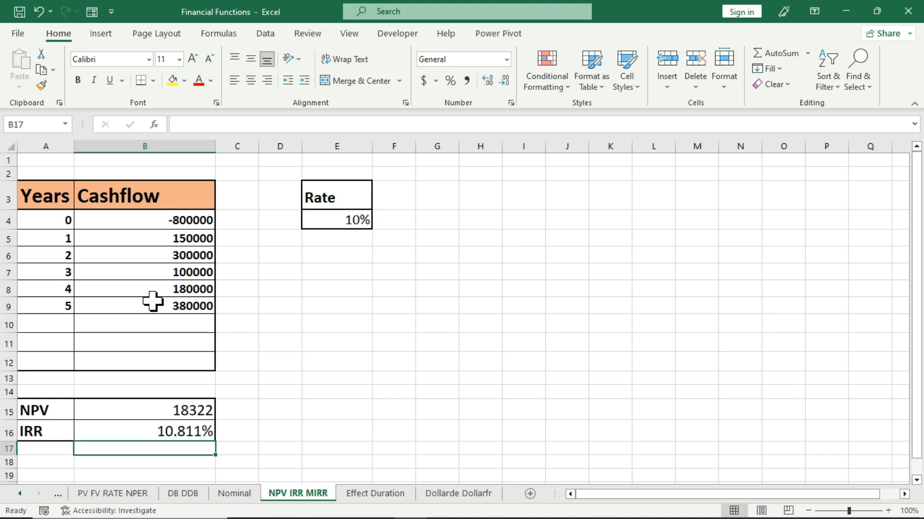
key(Up)
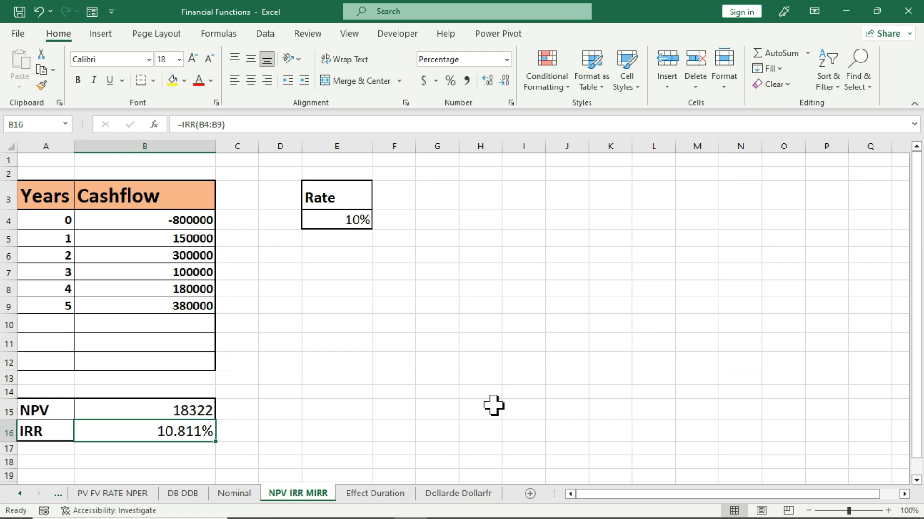
Set the rate in E4 to 10.811% and check the resulting NPV in B15
click(353, 219)
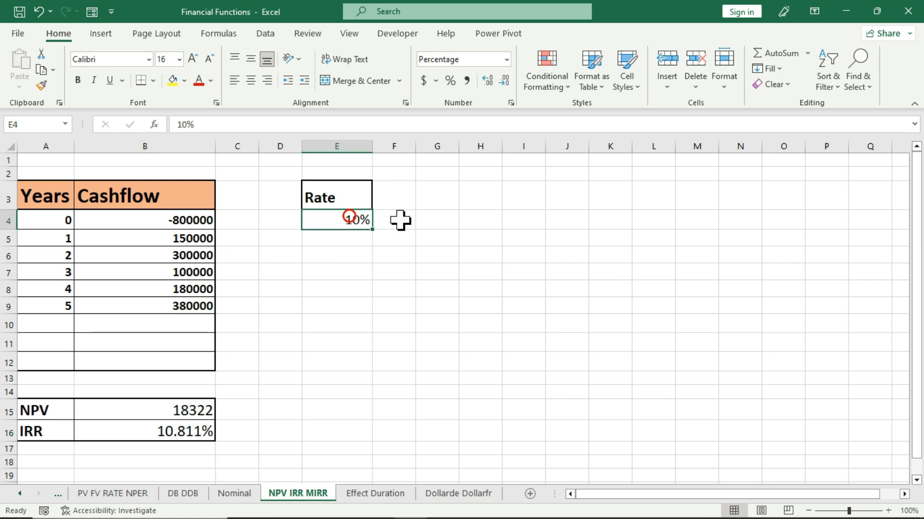
text(1)
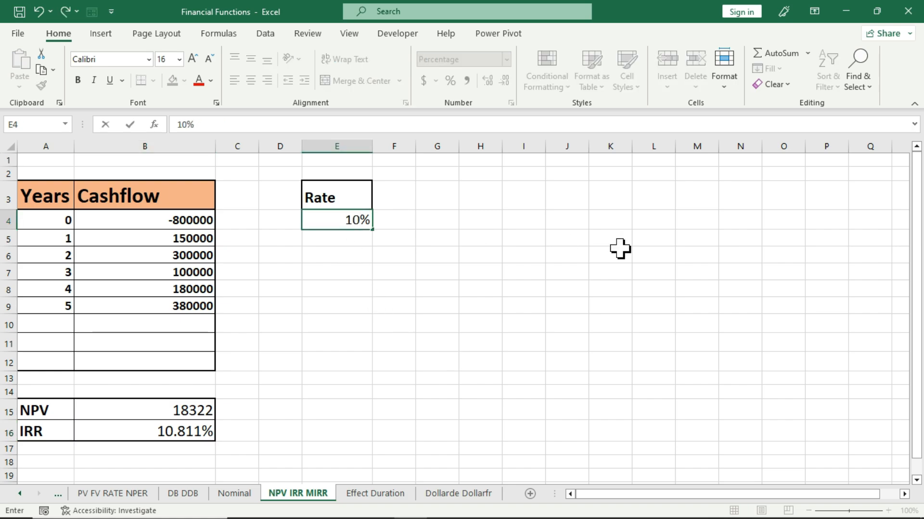
text(0.8)
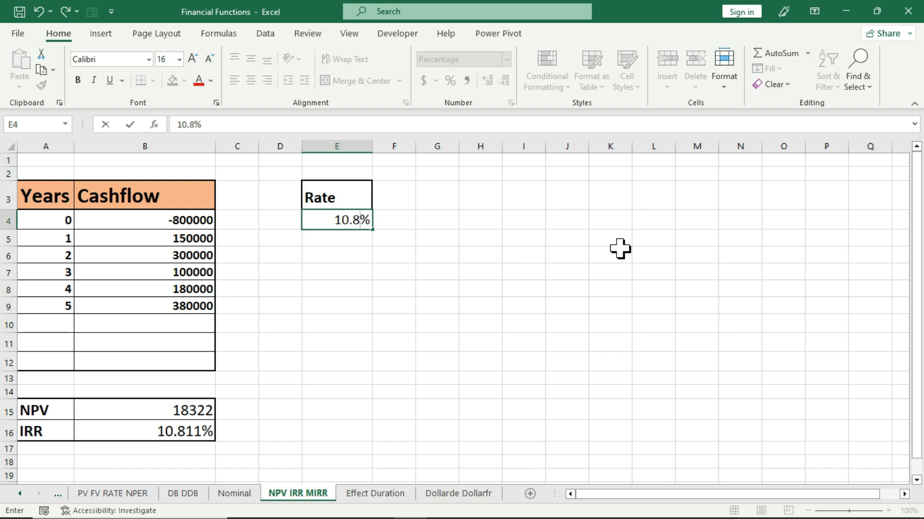
text(11)
key(Return)
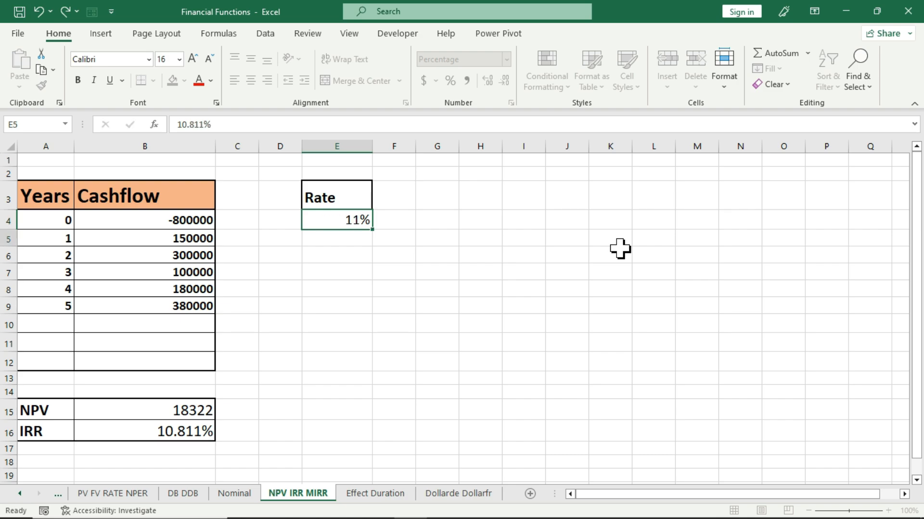
click(183, 409)
click(332, 361)
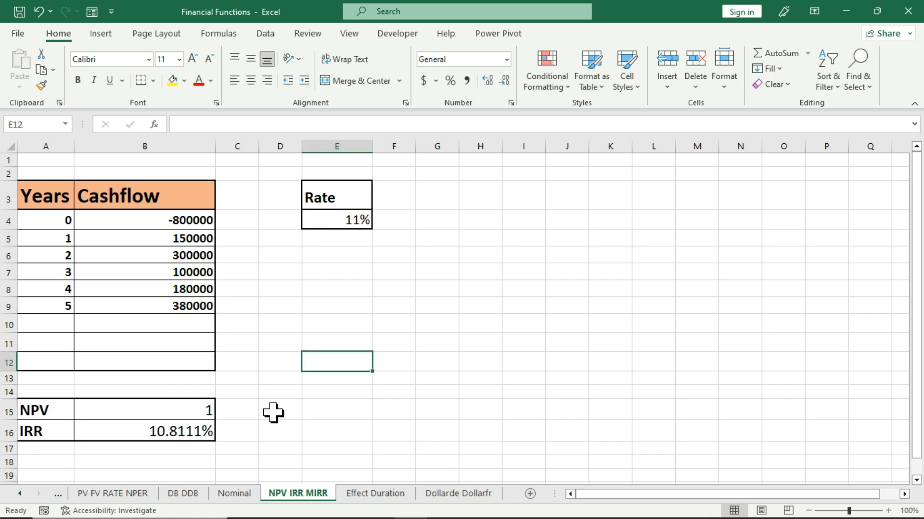
Open the Effect Duration sheet and look over its Flat Rate and Compounding Rate tables
click(380, 493)
click(394, 405)
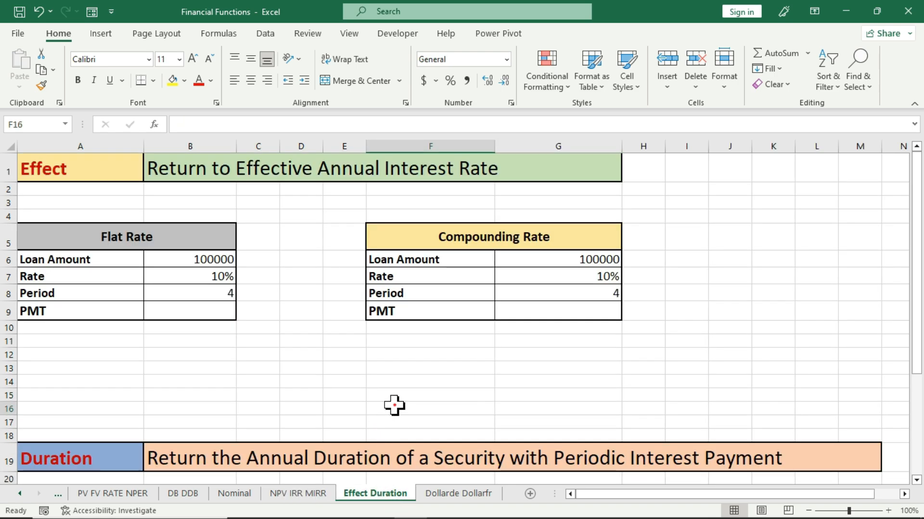
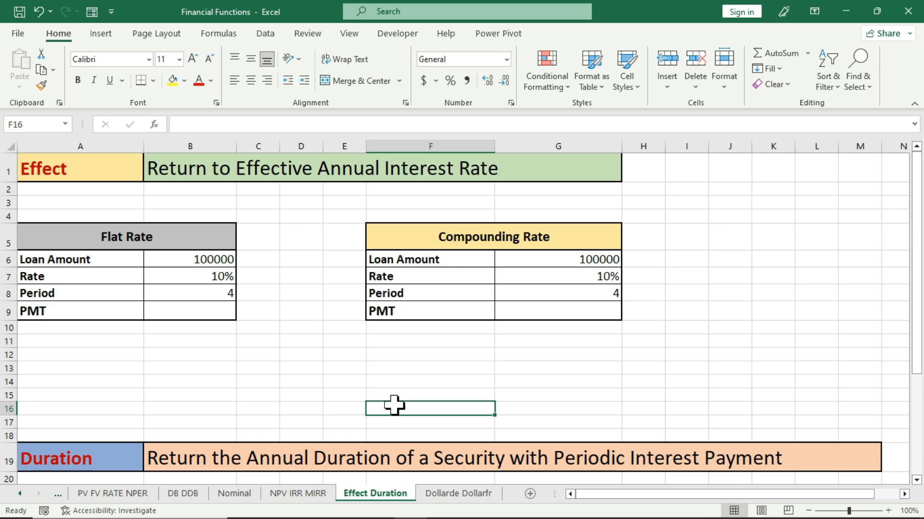
drag(178, 239, 188, 308)
drag(459, 239, 477, 303)
click(335, 369)
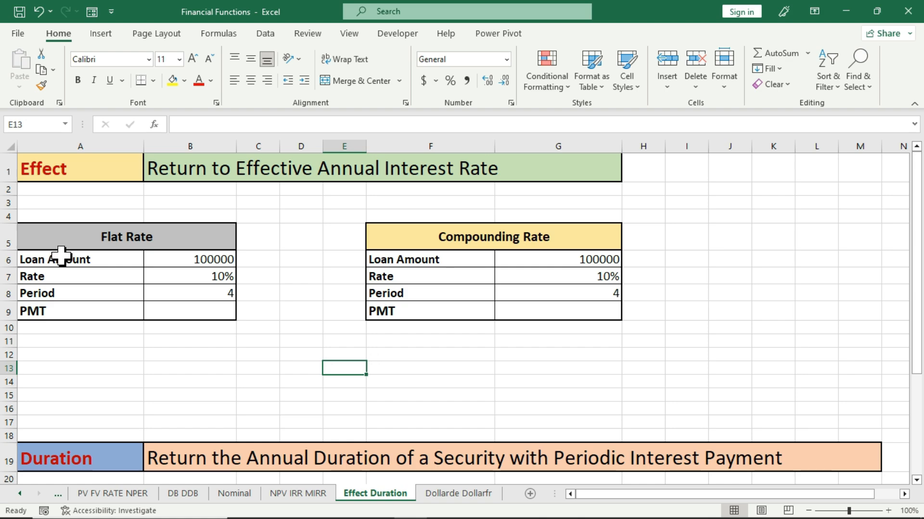
Examine the loan amount, rate, period and PMT rows in the Flat Rate table and compare them with the Compounding Rate table
click(63, 258)
click(107, 280)
click(100, 294)
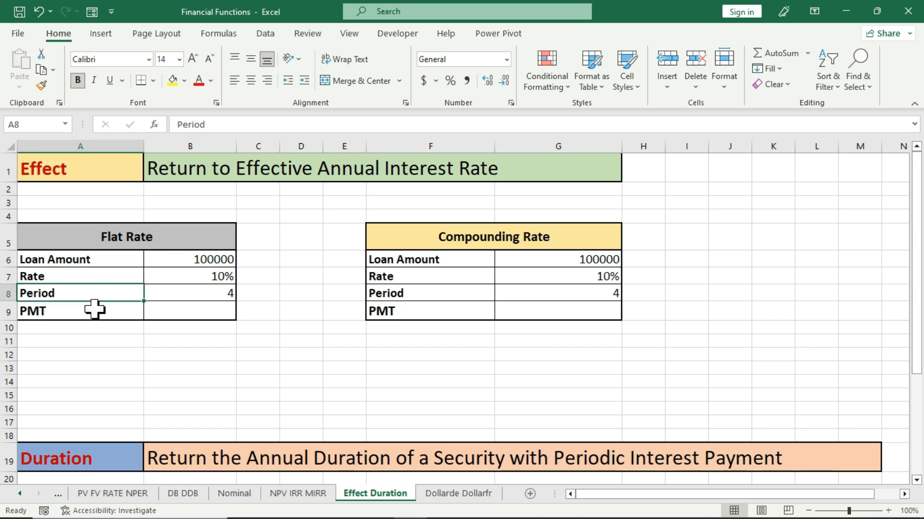
click(95, 309)
click(206, 310)
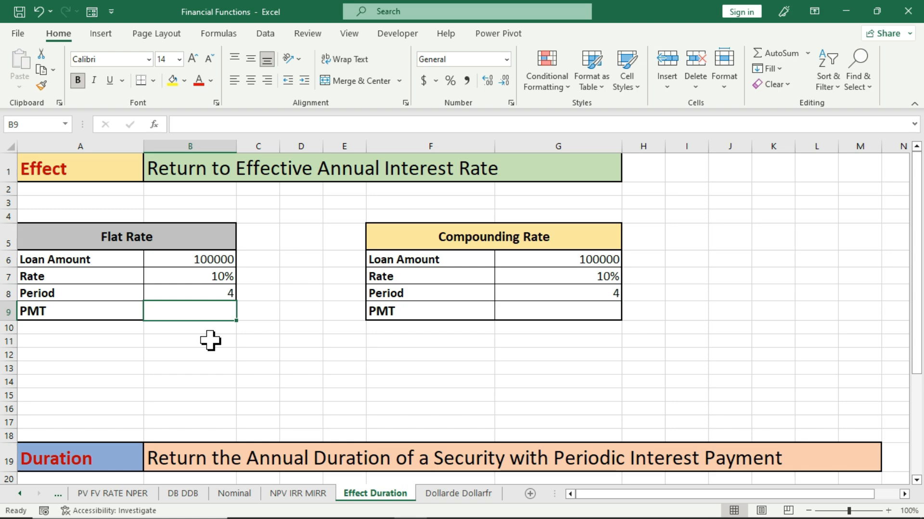
click(420, 259)
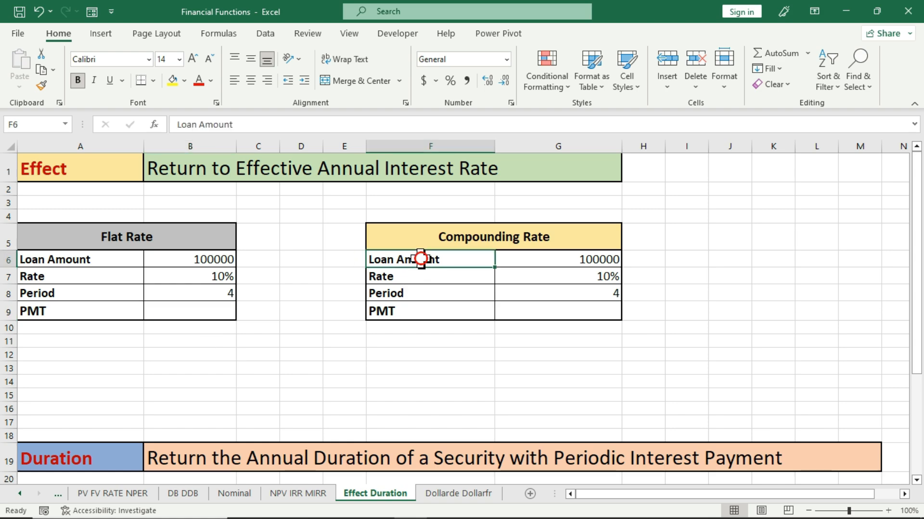
click(555, 259)
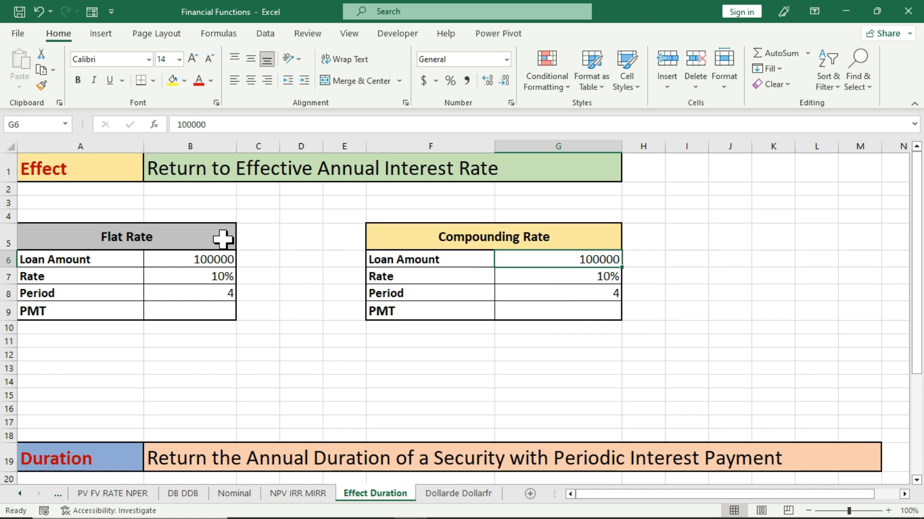
drag(171, 237, 171, 312)
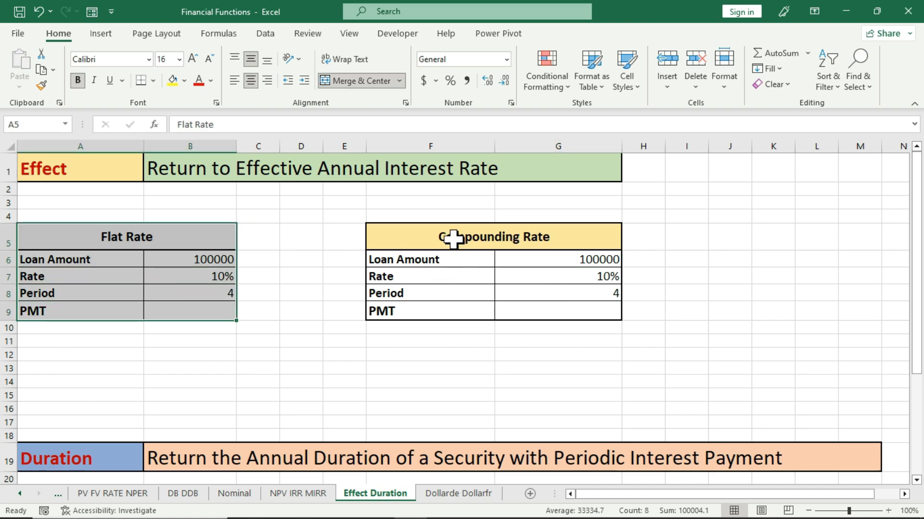
drag(453, 239, 454, 308)
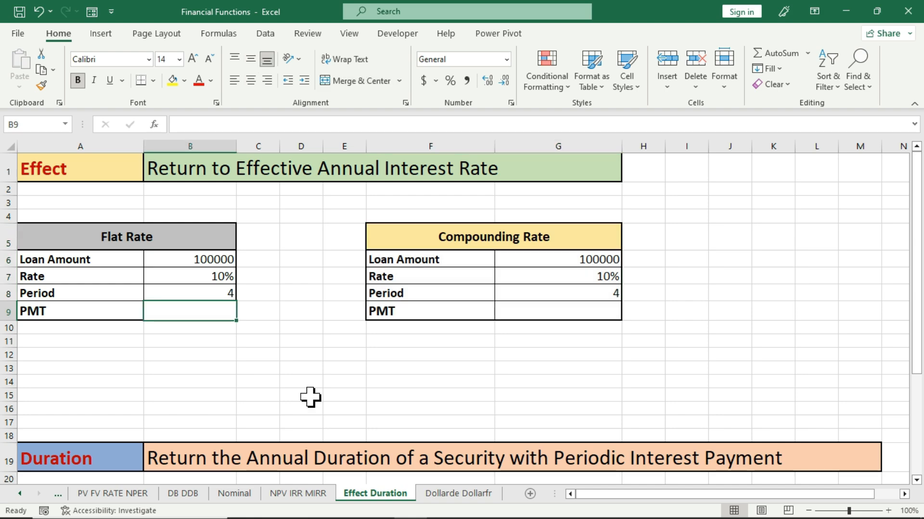
Calculate the Flat Rate loan payment in B9 with =PMT(B7,B8,-B6)
text(=pmt)
key(Tab)
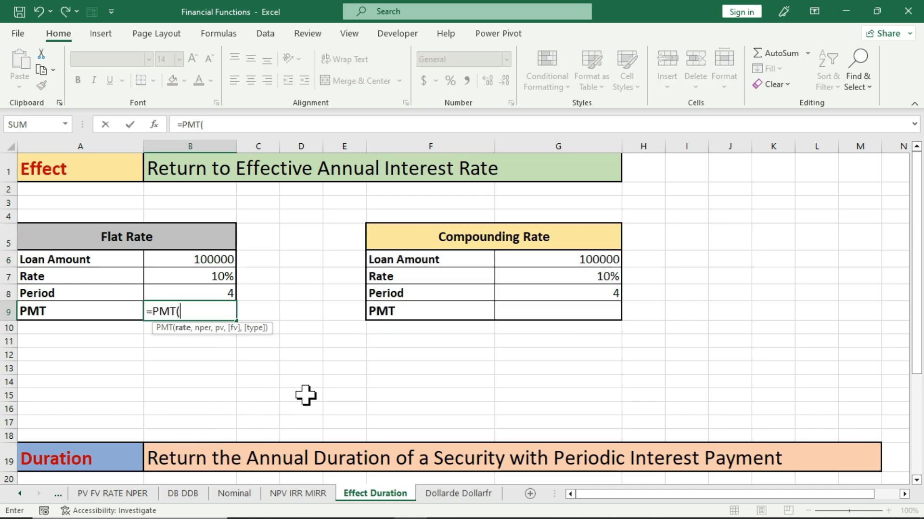
click(183, 277)
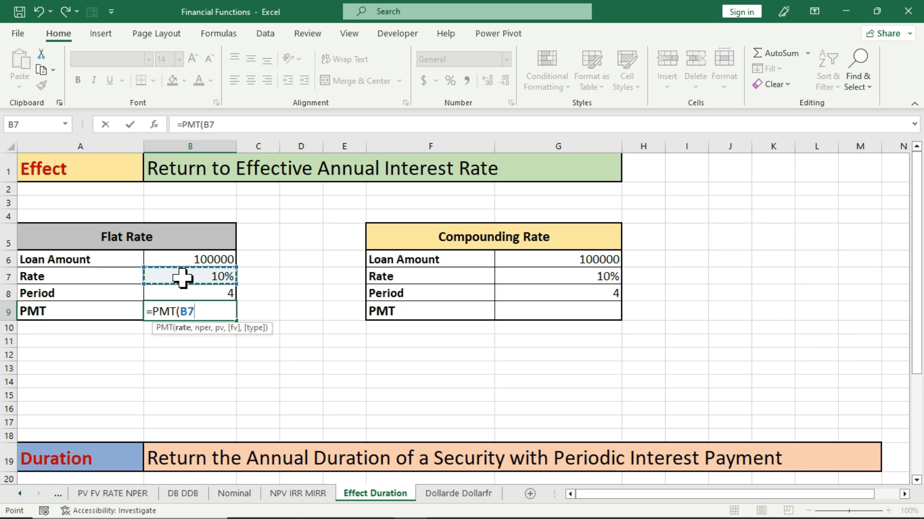
text(,)
click(189, 294)
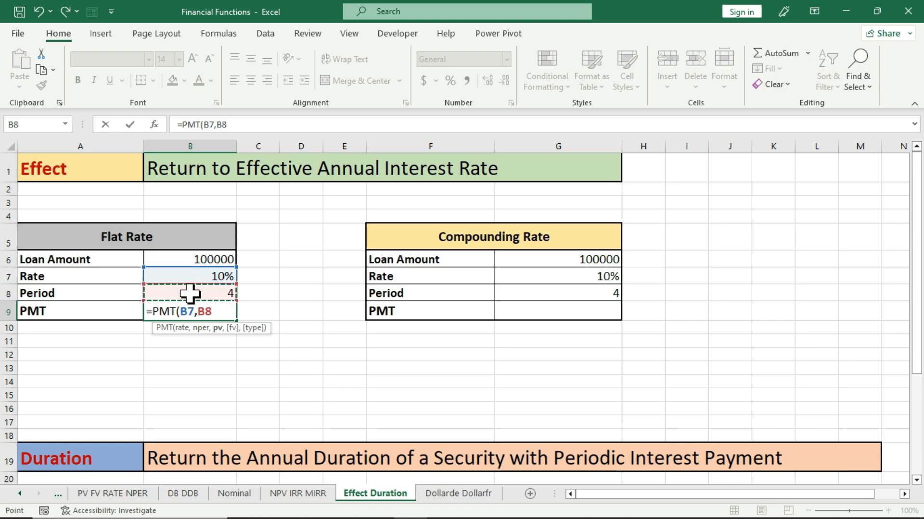
text(,-)
click(188, 260)
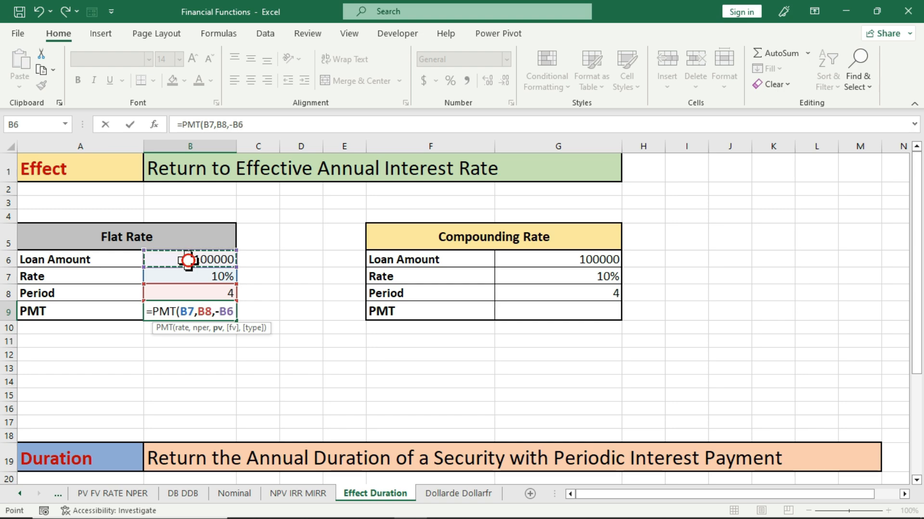
text())
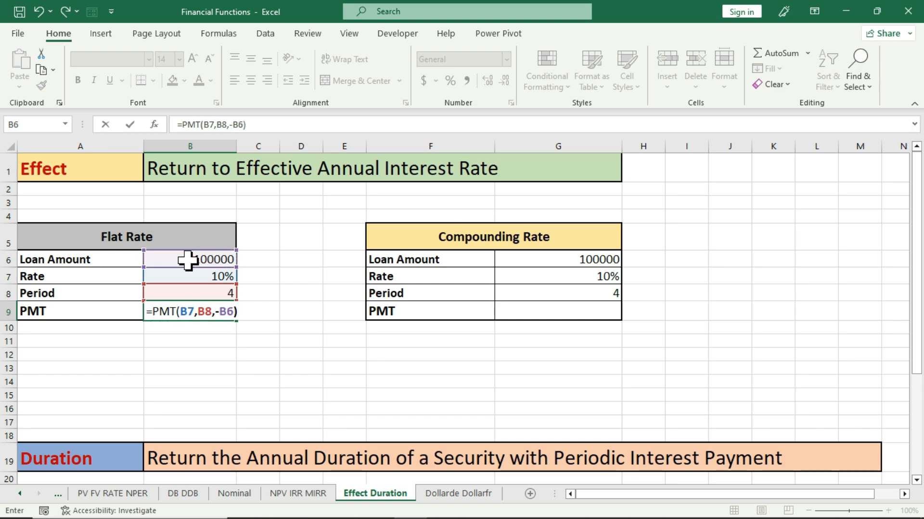
key(Return)
key(Up)
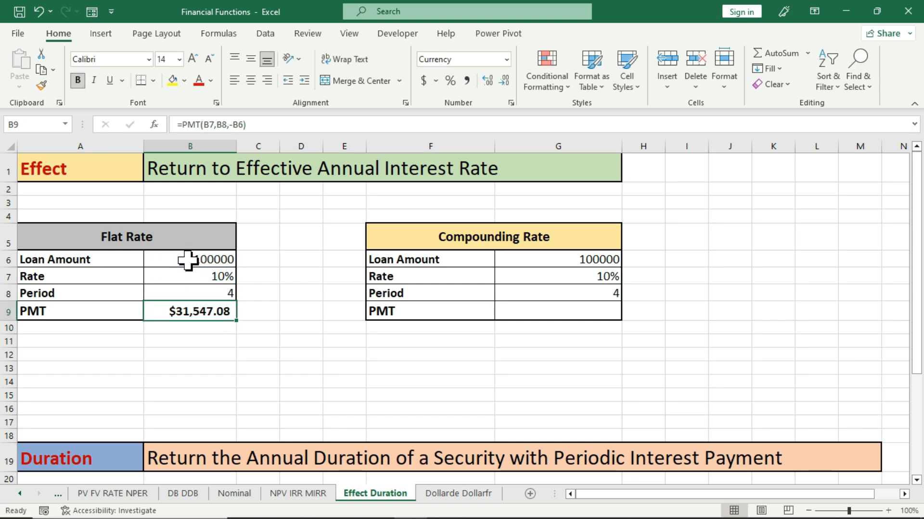
Change the payment in B9 to General number format and reduce it to no decimal places
click(506, 60)
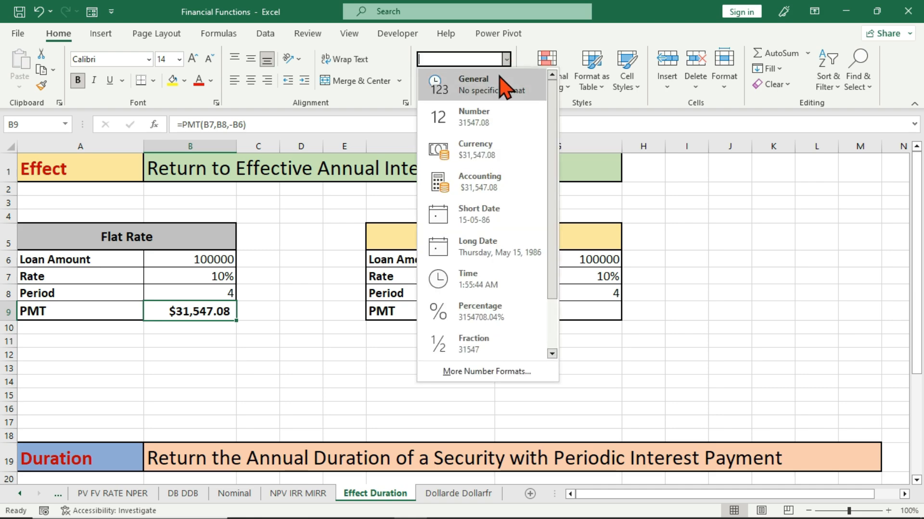
click(501, 81)
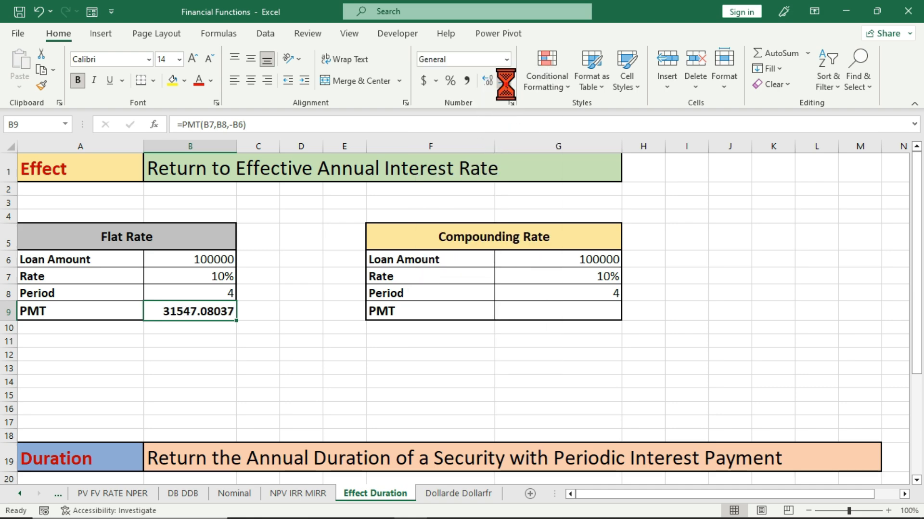
click(504, 81)
click(504, 81)
click(505, 82)
click(505, 82)
click(505, 82)
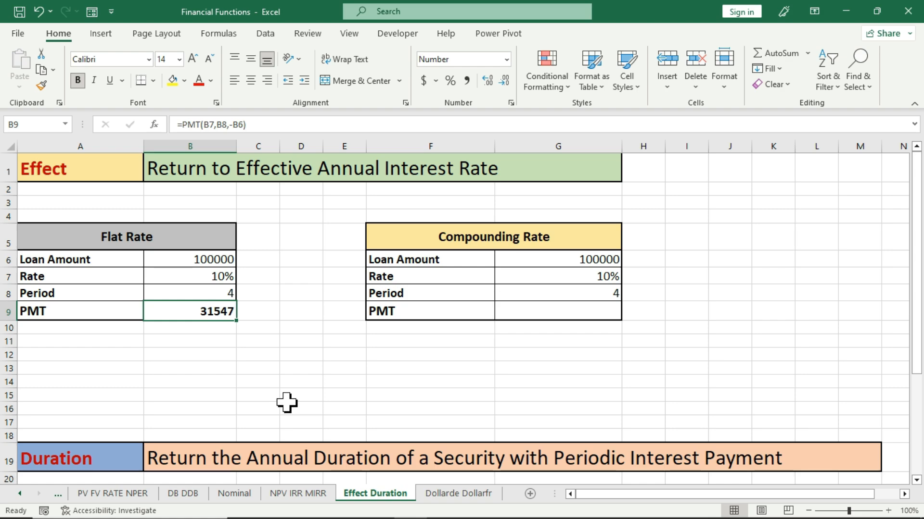
Calculate the Compounding Rate loan payment in G9 with =PMT(G7,G8,-G6)
drag(187, 239, 188, 308)
click(344, 368)
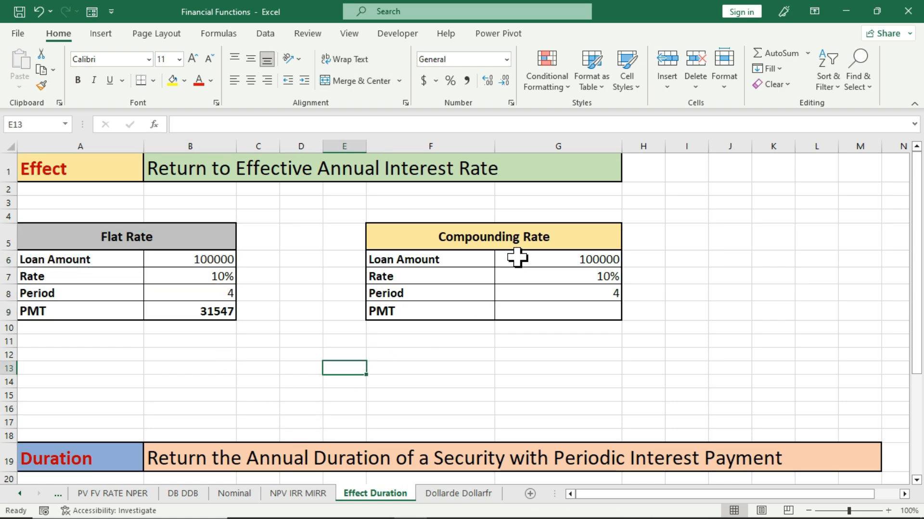
click(521, 241)
drag(522, 240, 528, 309)
click(528, 311)
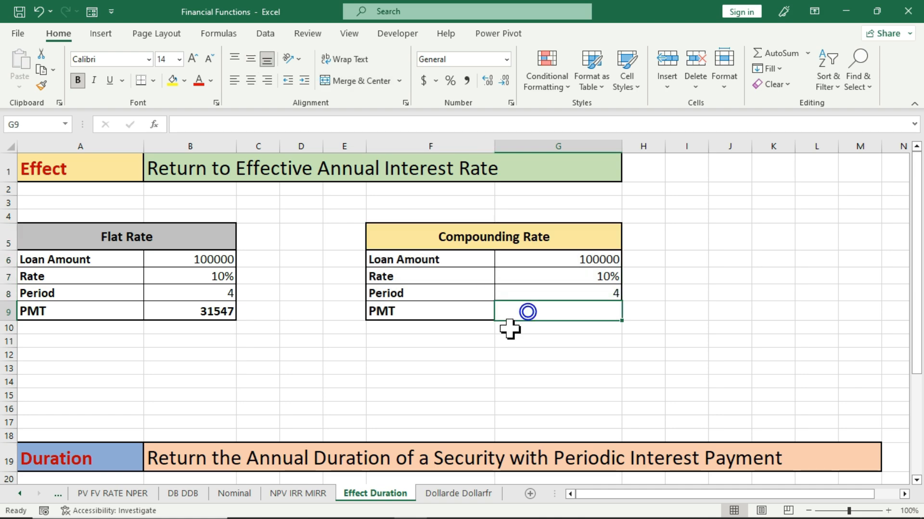
text(=pmt)
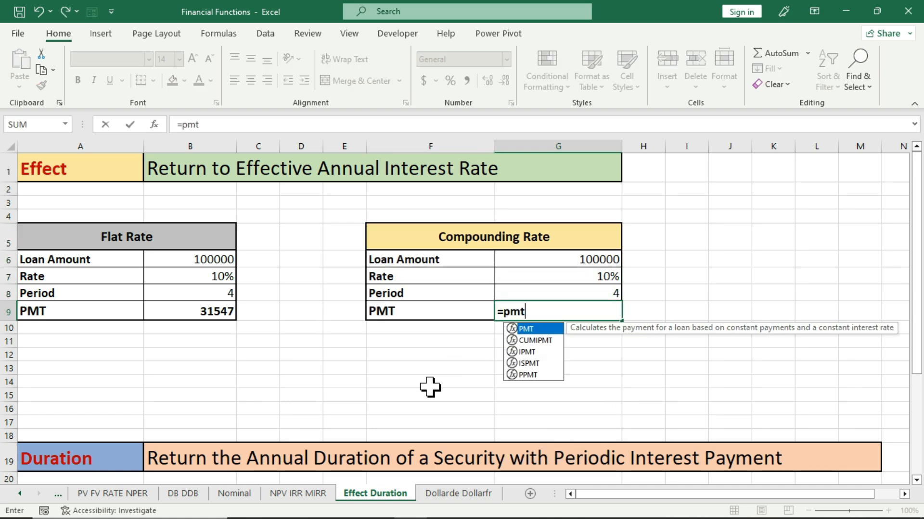
key(Tab)
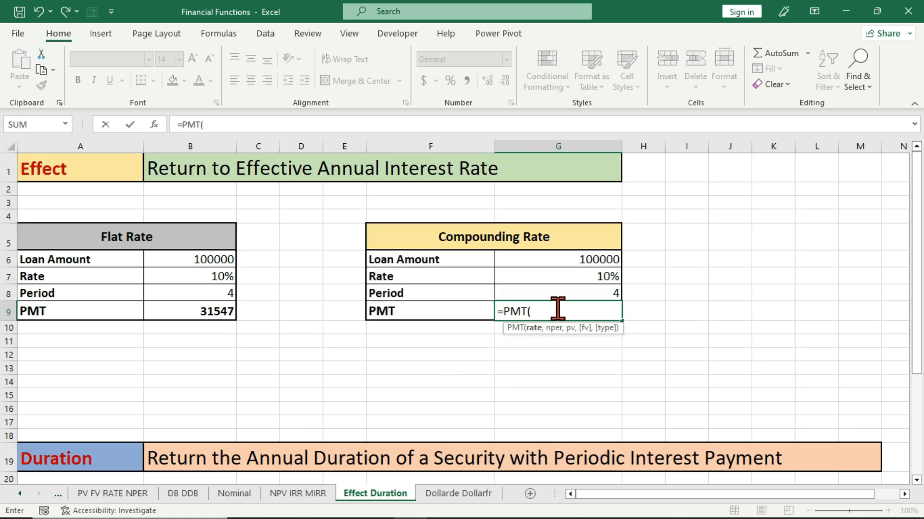
click(572, 278)
text(,)
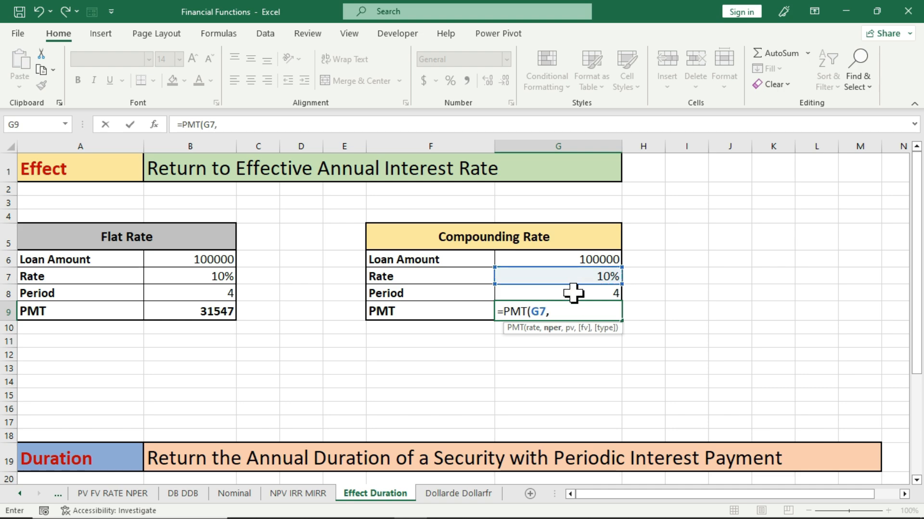
click(572, 293)
text(,-)
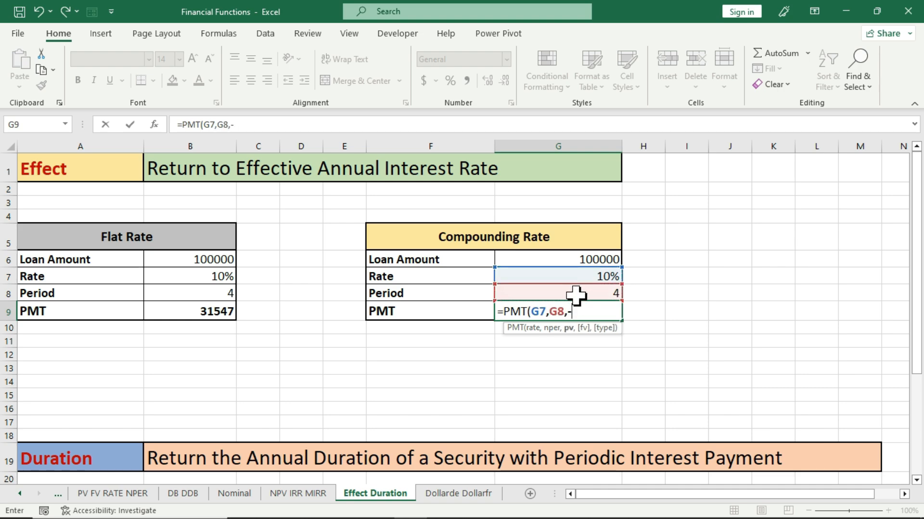
click(581, 259)
text())
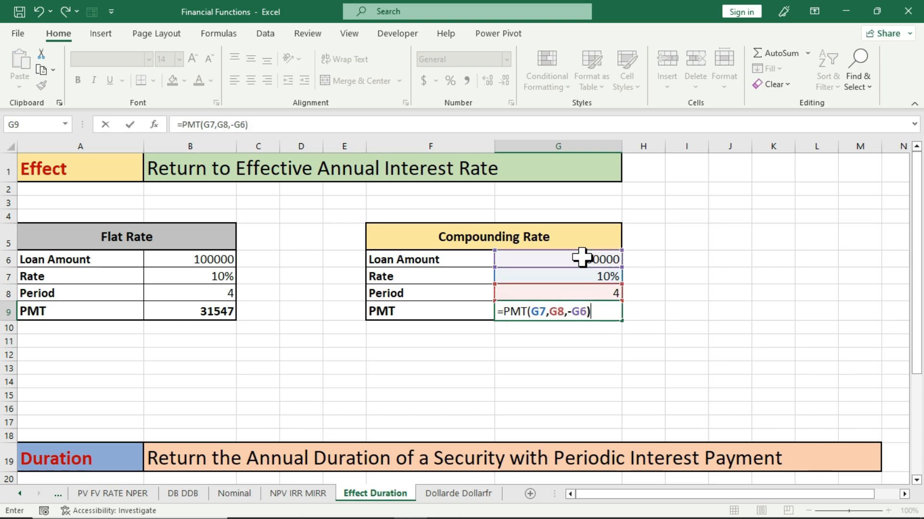
key(Return)
key(Up)
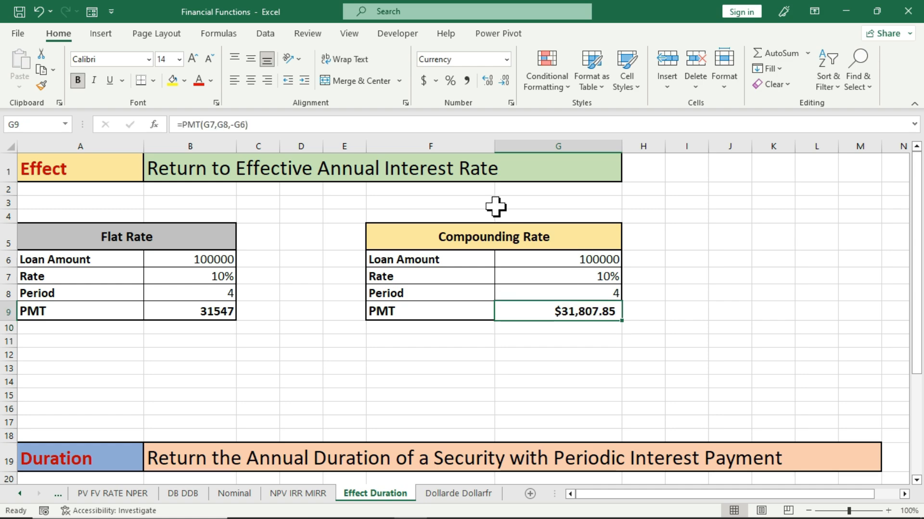
Change the payment in G9 to General number format and reduce it to no decimal places
click(502, 59)
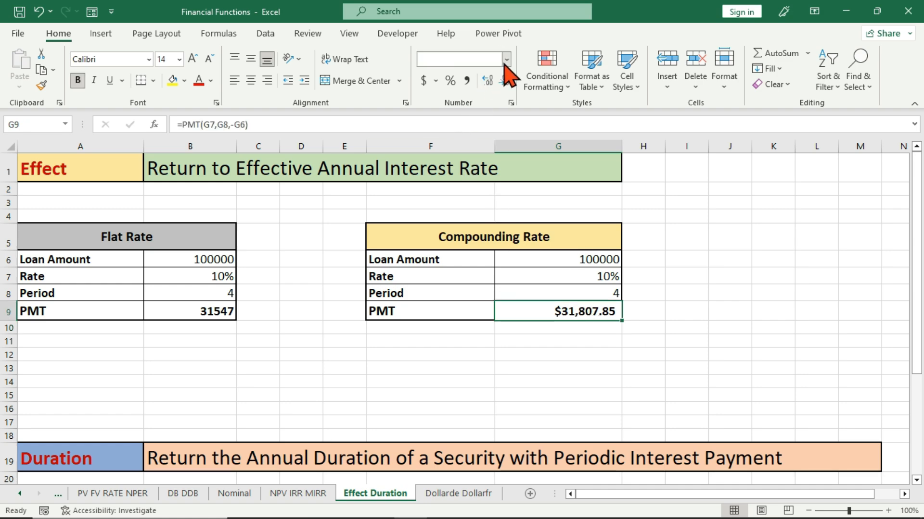
click(507, 58)
click(479, 86)
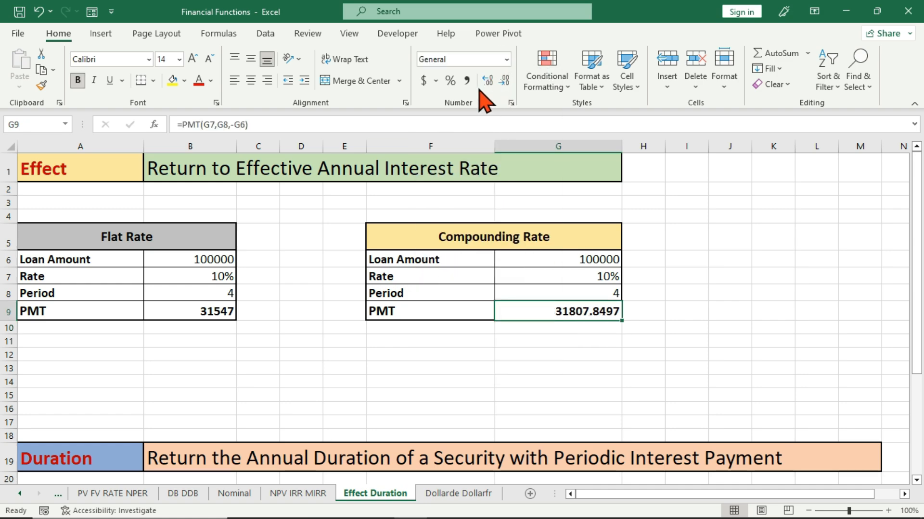
click(503, 79)
click(504, 79)
click(504, 79)
click(504, 80)
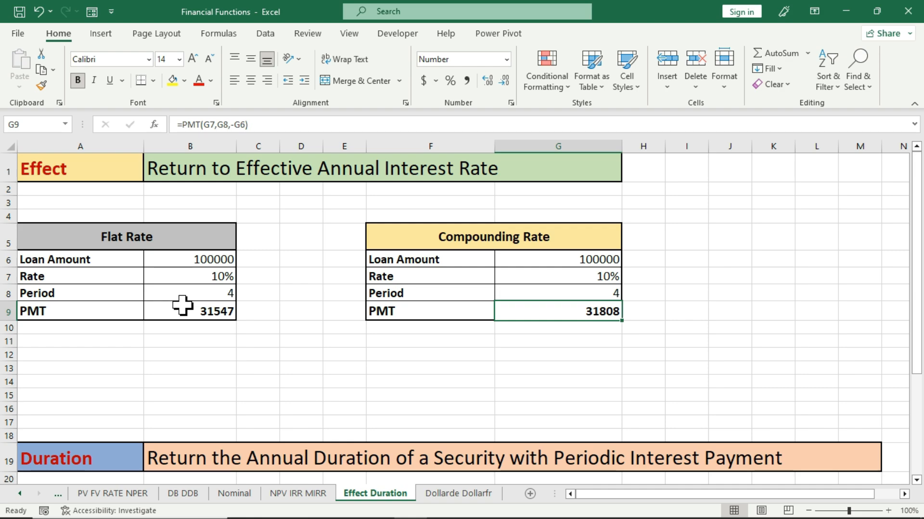
Compare the loan amount, rate, period and PMT values of the Flat Rate table with those of the Compounding Rate table
click(190, 261)
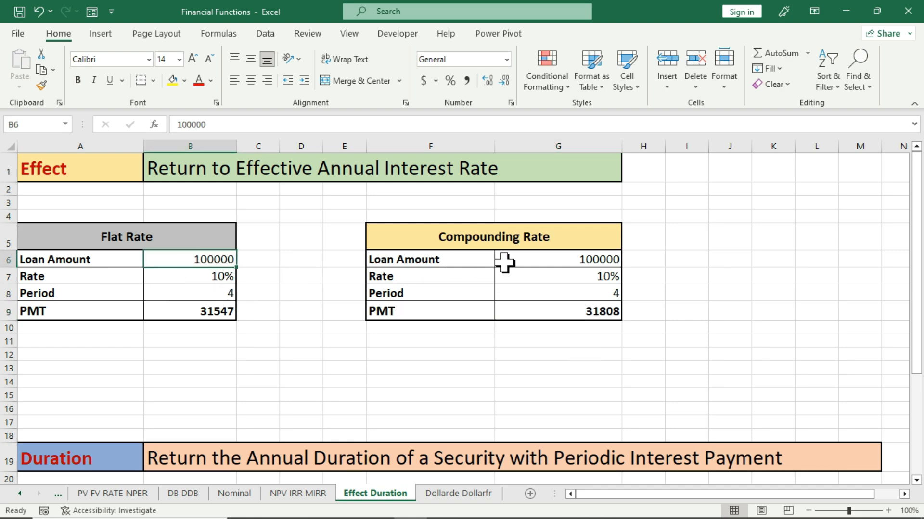
click(539, 257)
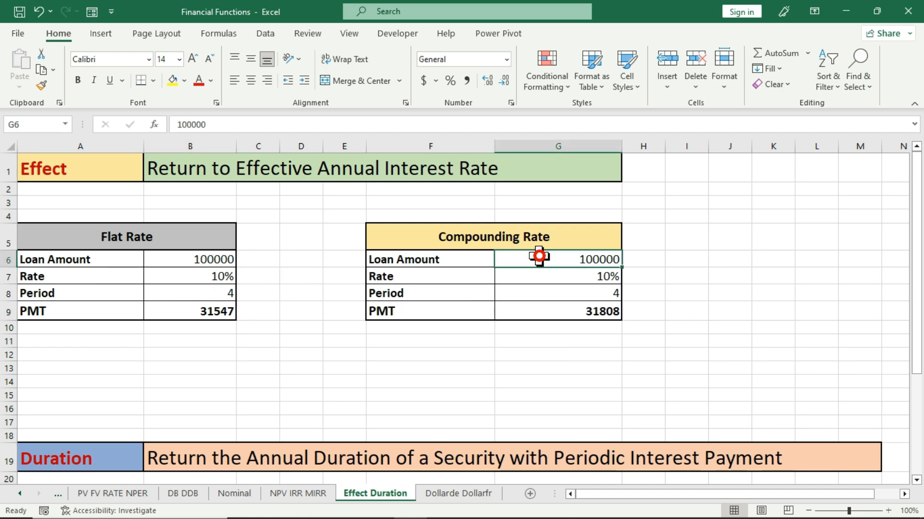
click(196, 276)
click(563, 277)
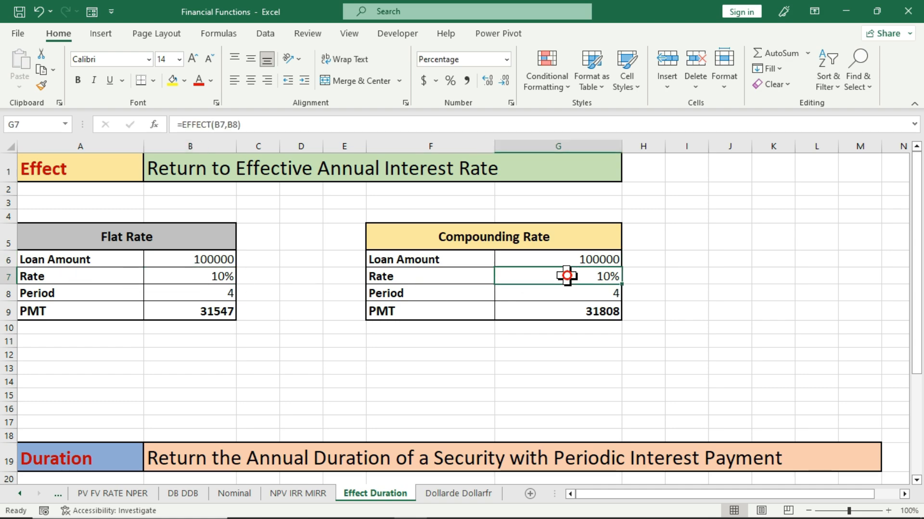
click(158, 295)
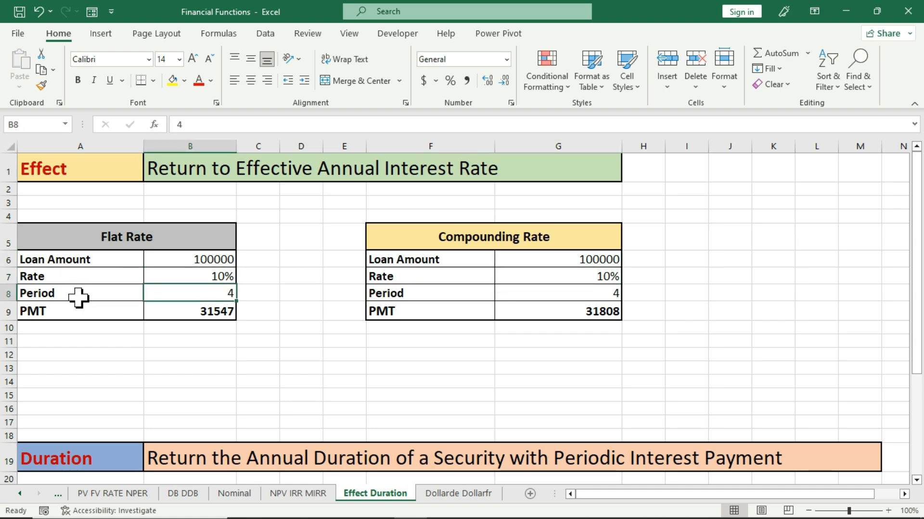
click(185, 311)
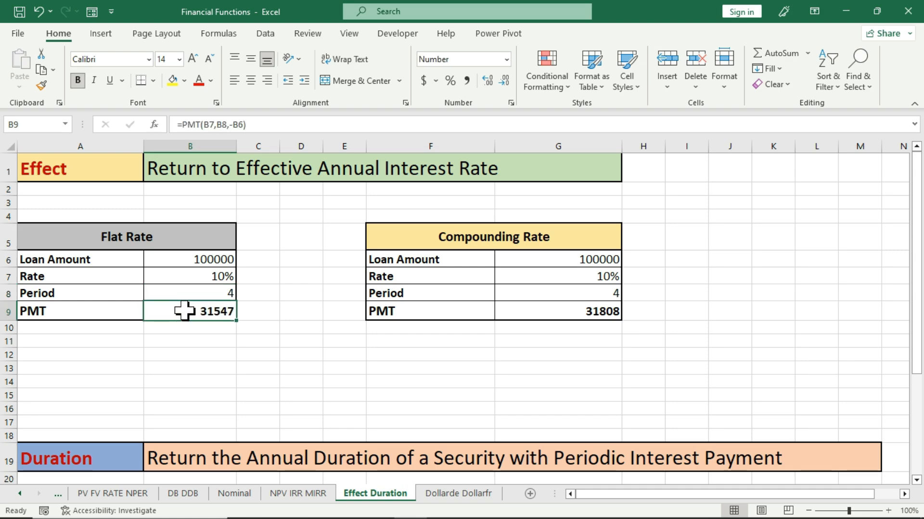
click(531, 306)
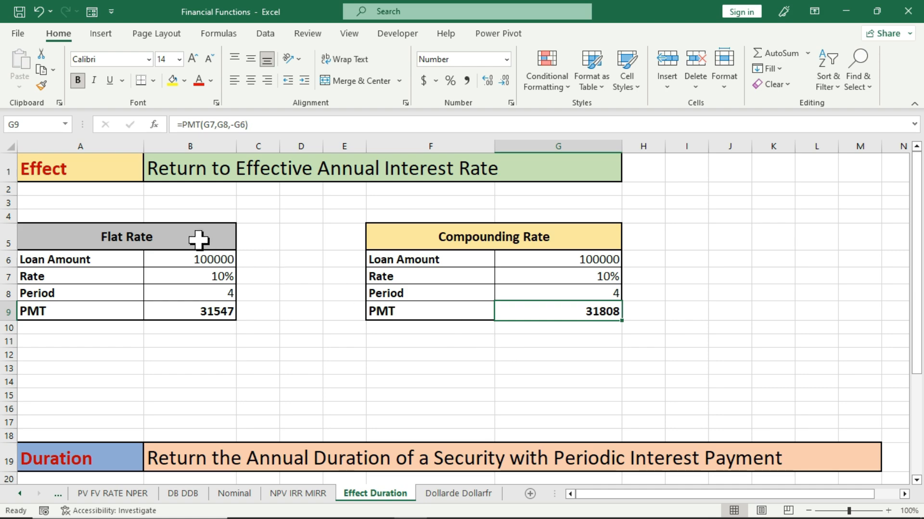
drag(195, 238, 186, 309)
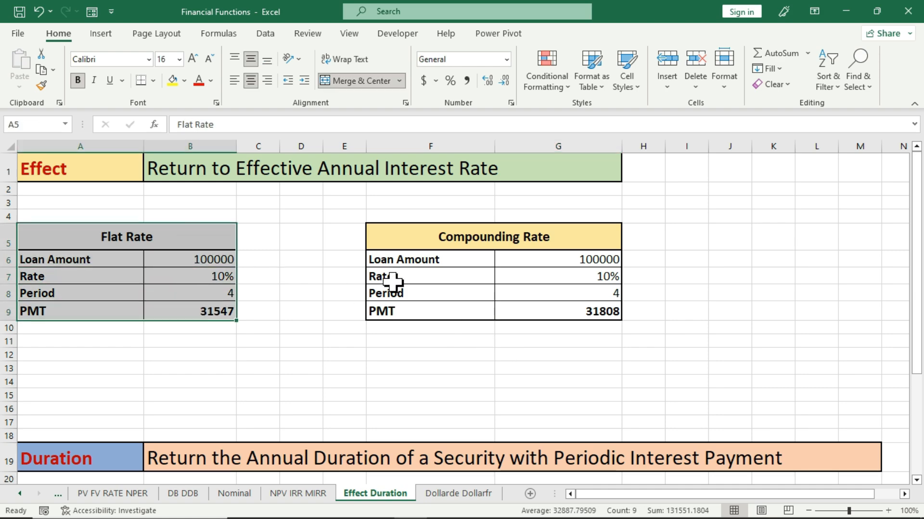
drag(556, 237, 561, 312)
click(542, 337)
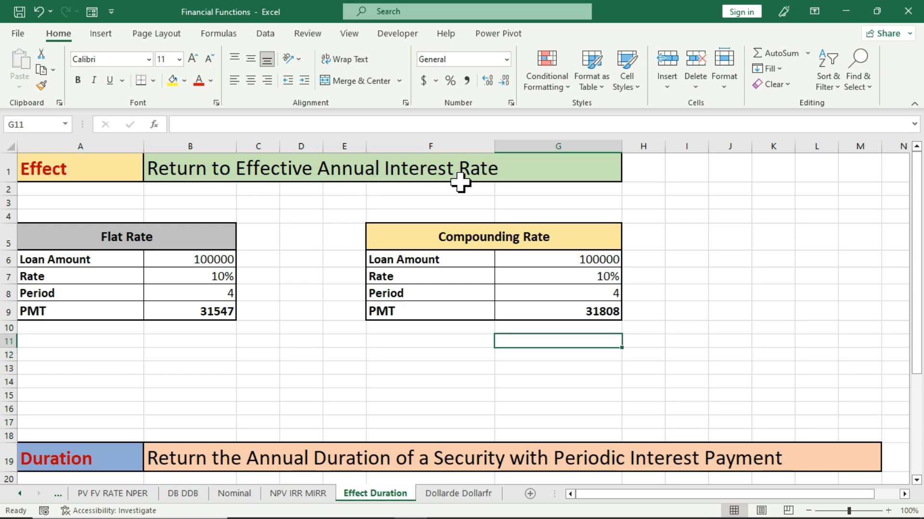
Show the Compounding Rate interest rate in G7 with two decimal places
click(555, 276)
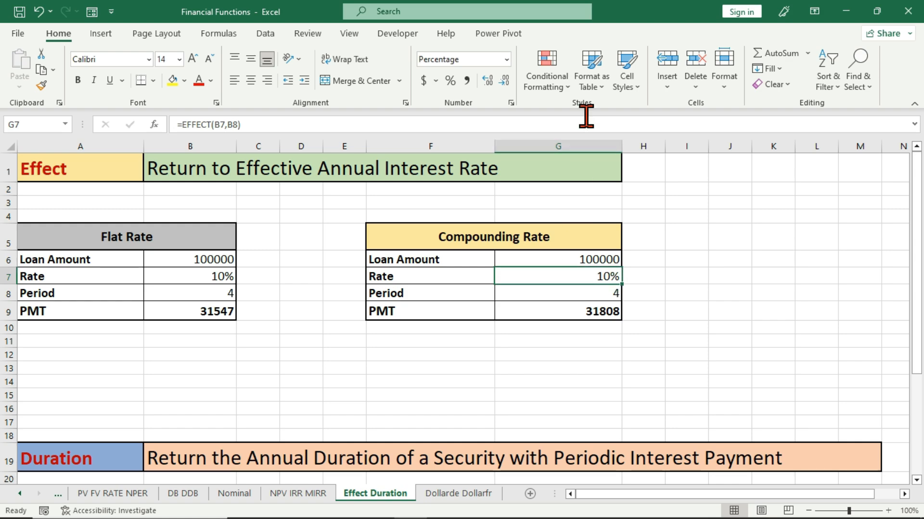
click(496, 84)
click(495, 84)
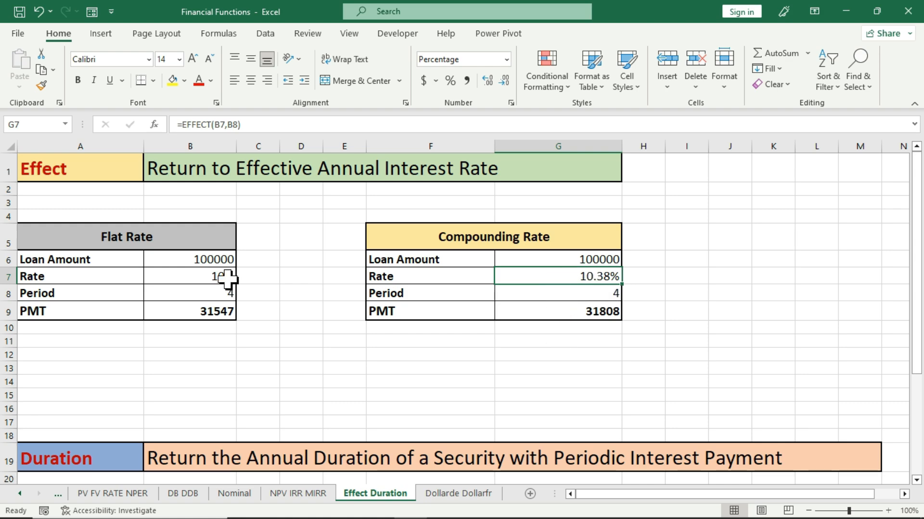
Try two decimal places on the Flat Rate interest rate in B7 and restore its display without decimals
click(228, 276)
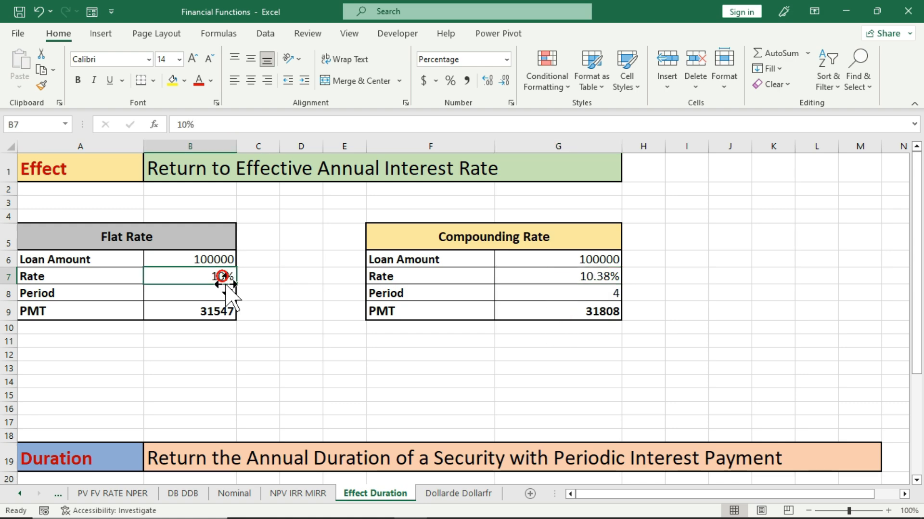
click(486, 80)
click(487, 80)
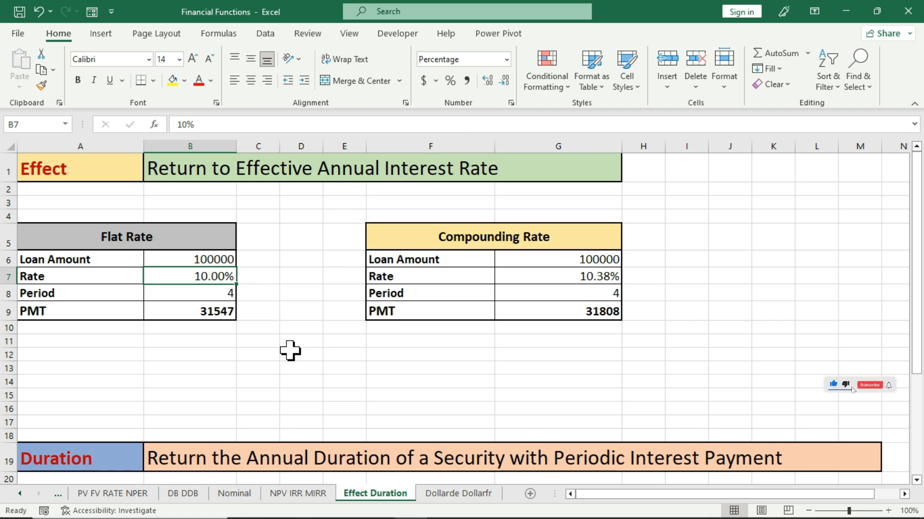
click(502, 85)
click(502, 85)
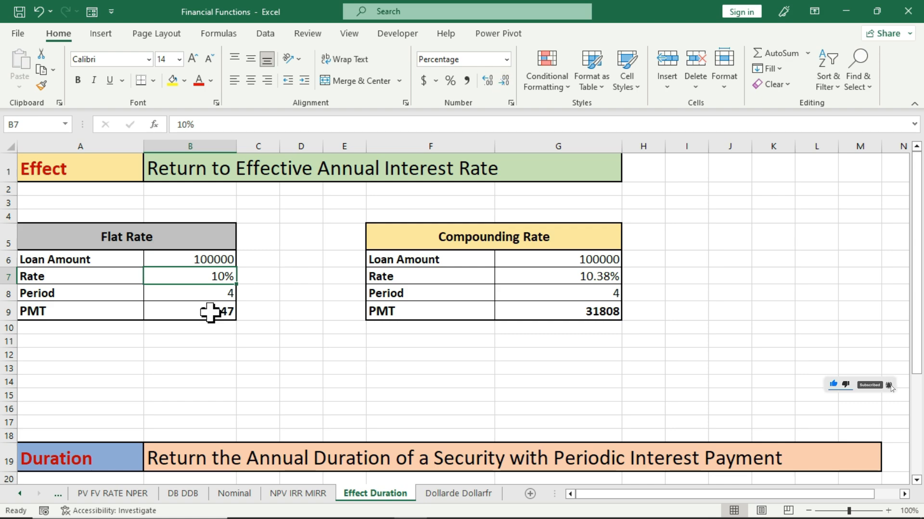
Clear the Compounding Rate interest rate in G7 and recalculate it with =EFFECT(B7,B8)
click(557, 275)
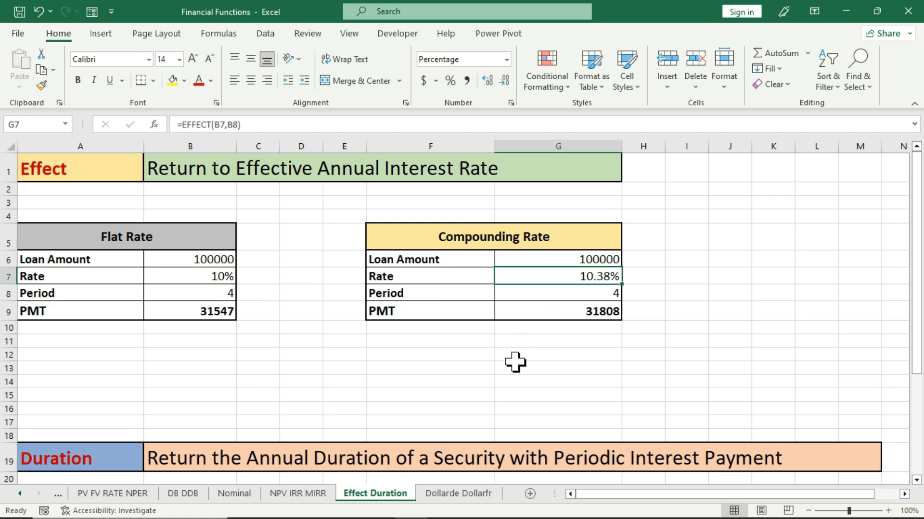
key(Delete)
text(=ef)
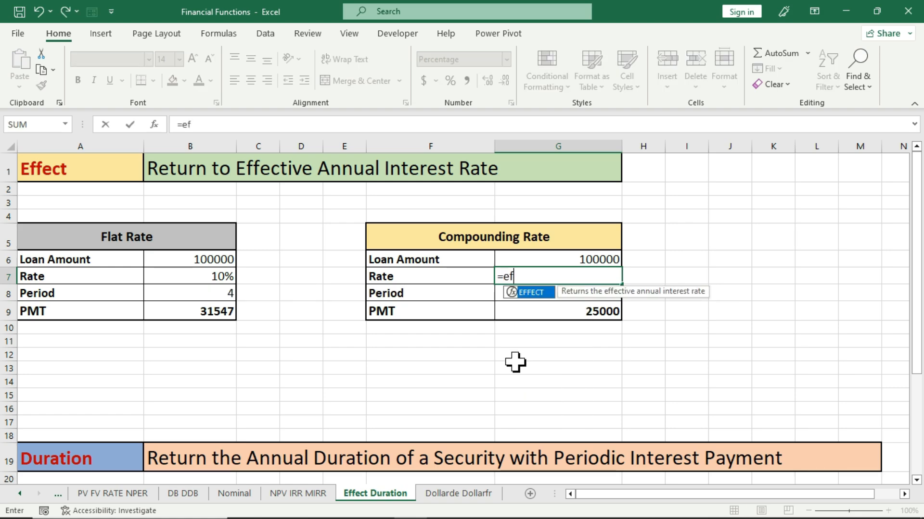
key(Tab)
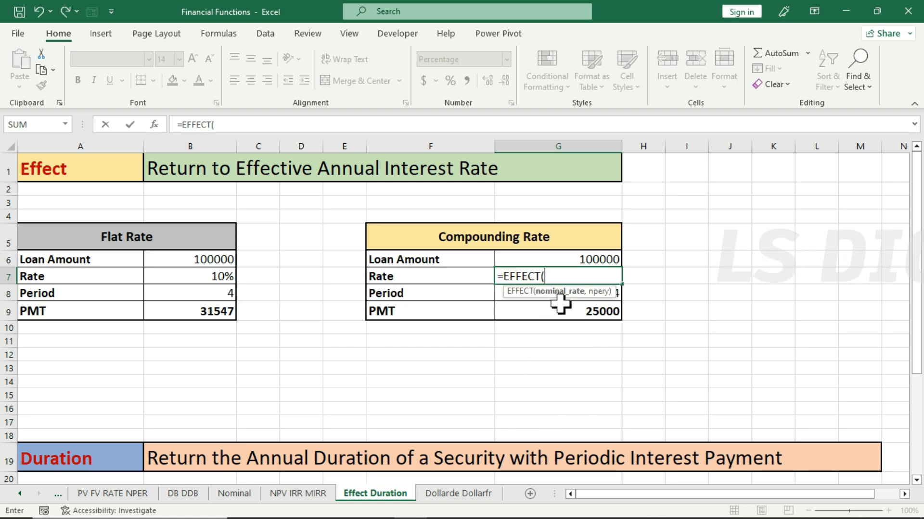
click(200, 275)
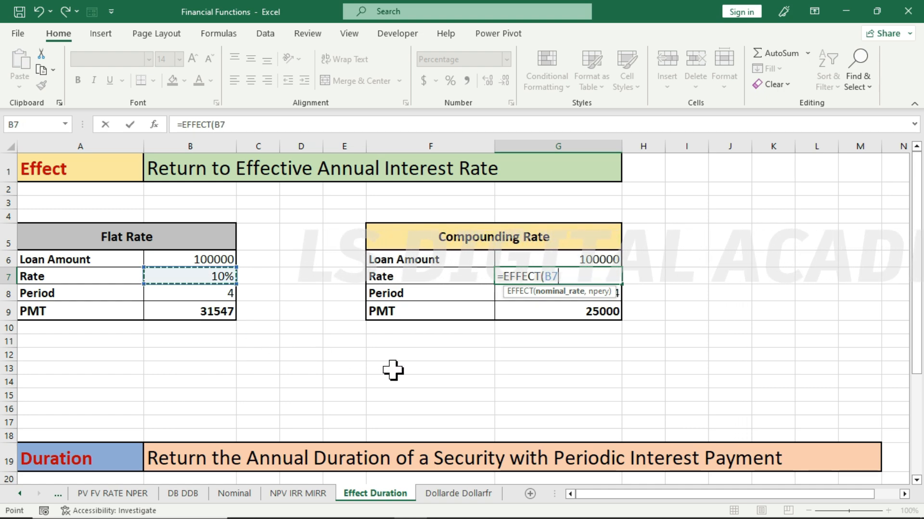
text(,)
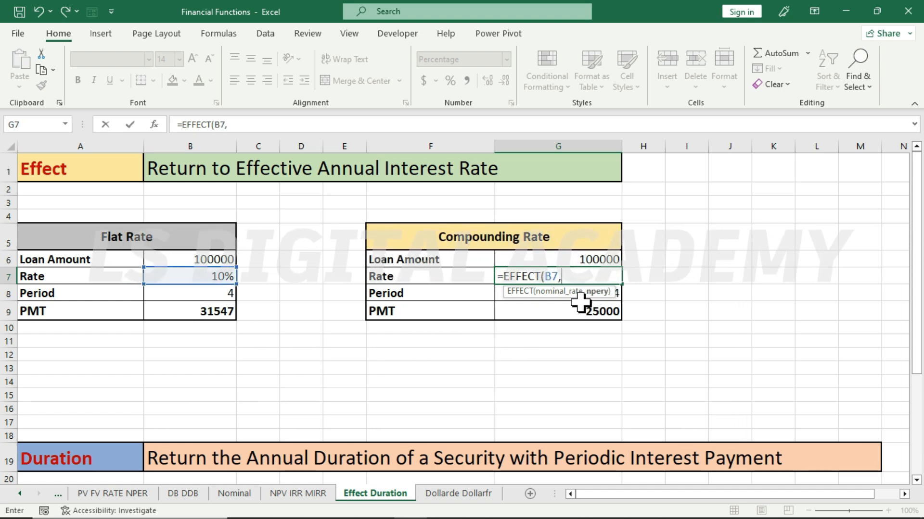
click(215, 299)
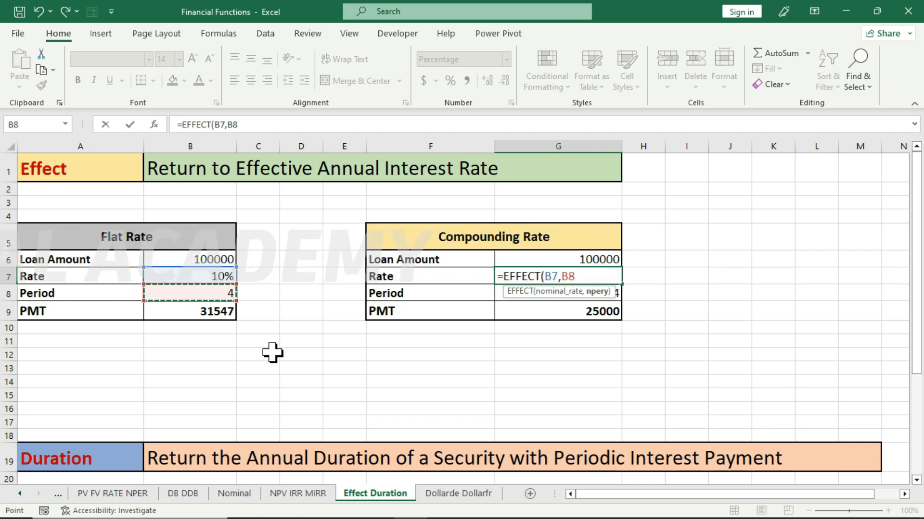
text())
key(Return)
key(Up)
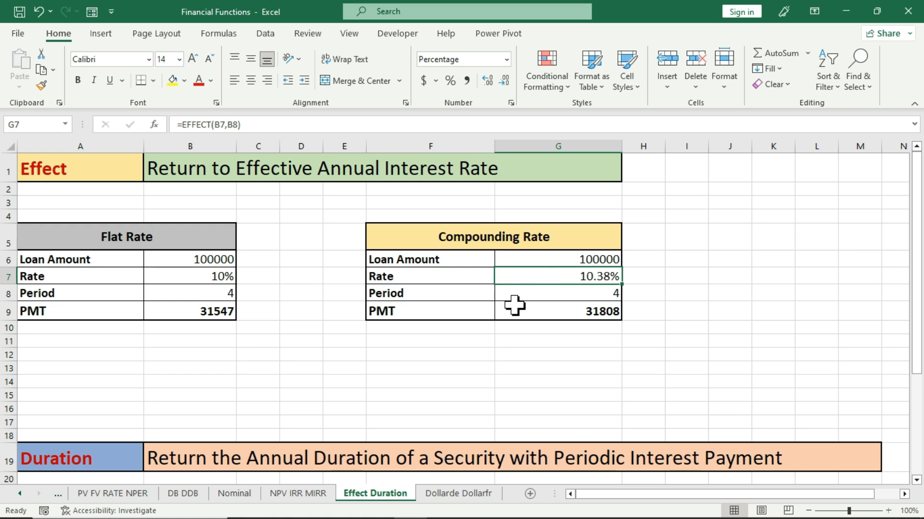
Review the complete Flat Rate table against the Compounding Rate table with its effective annual rate
drag(171, 240, 182, 315)
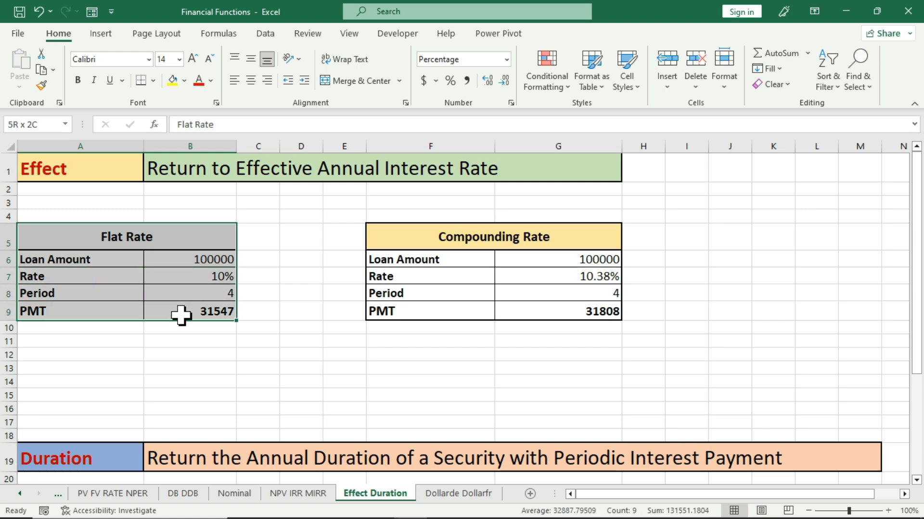
drag(474, 236, 483, 309)
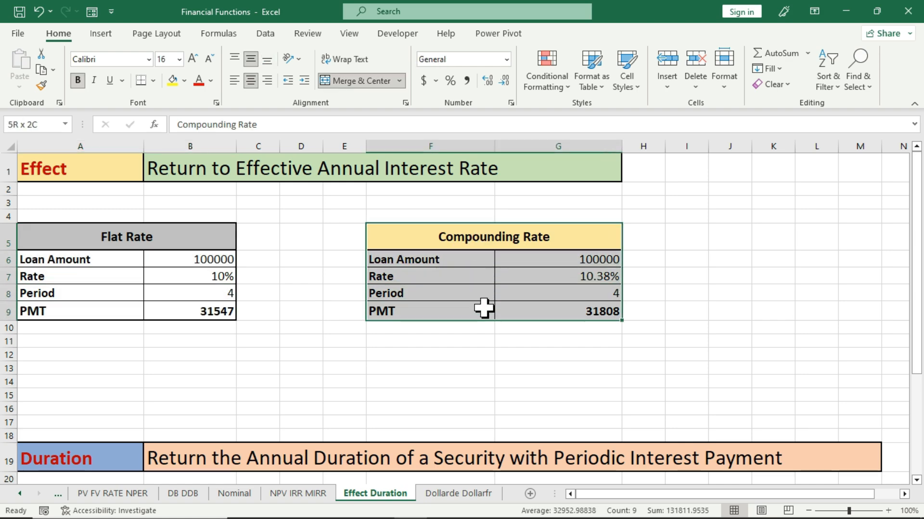
click(283, 346)
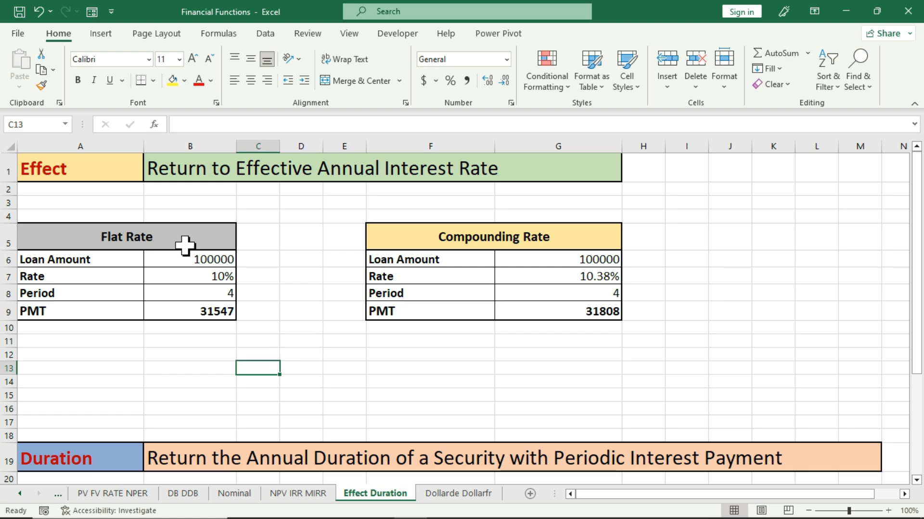
drag(186, 244, 181, 313)
drag(495, 239, 495, 316)
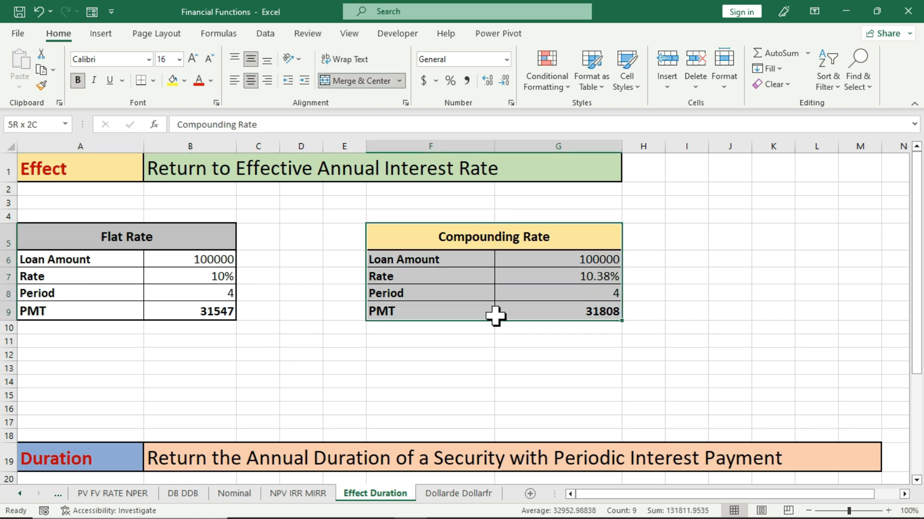
Compare the Flat Rate and Compounding Rate tables once more, including the rate in B7 and the Effect heading
click(393, 343)
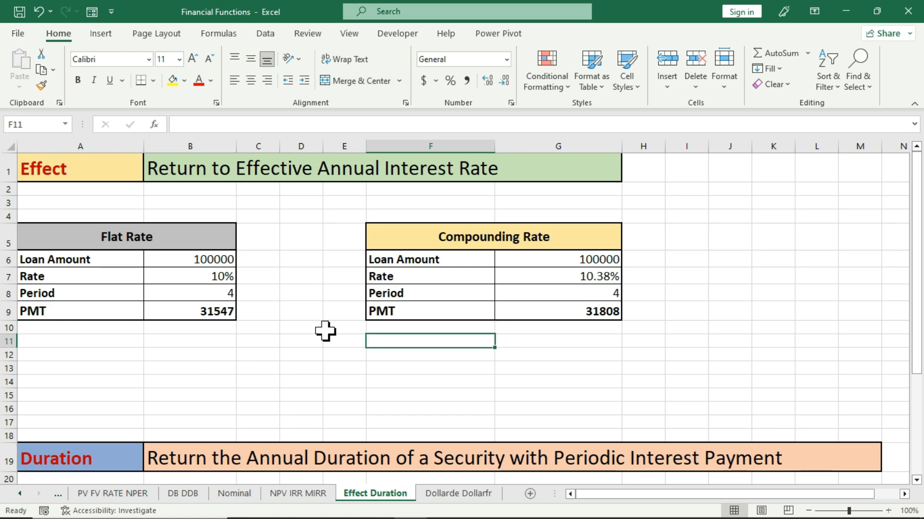
drag(198, 243, 197, 311)
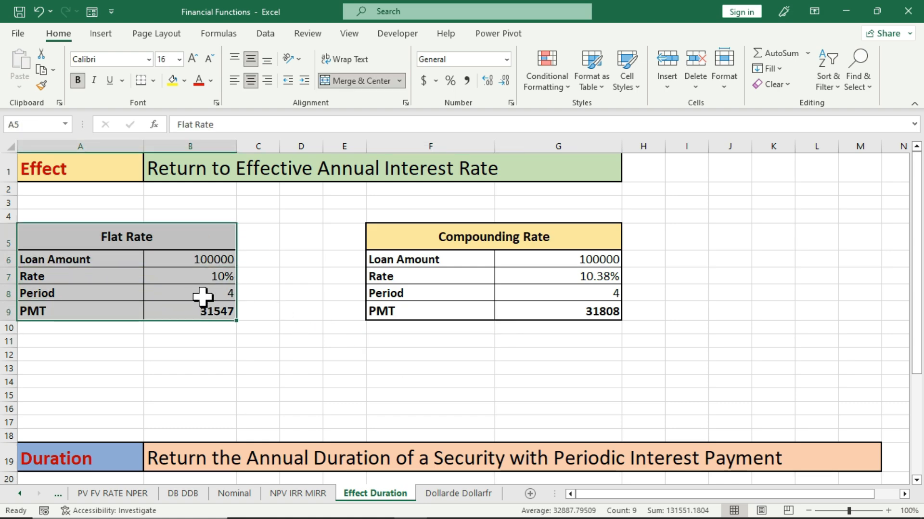
click(208, 279)
drag(507, 235, 531, 312)
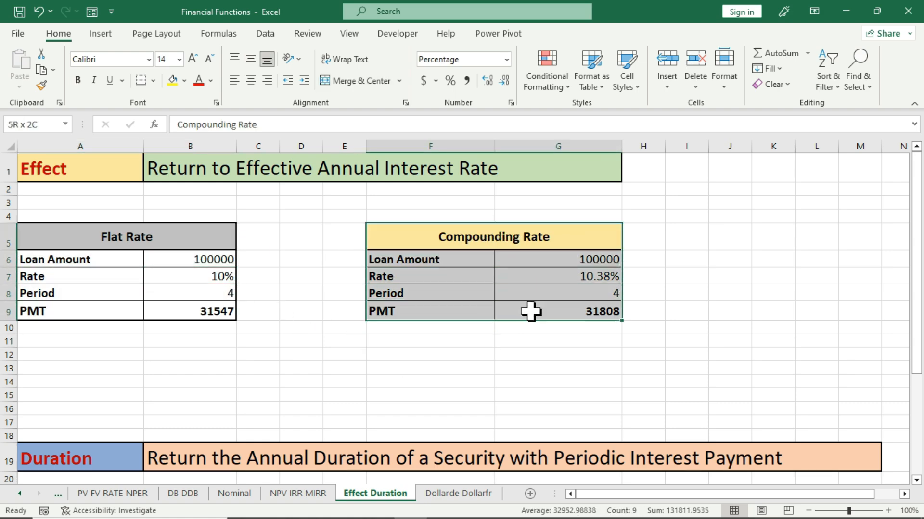
click(423, 341)
click(82, 174)
Go to the Duration section and start a DURATION formula in F26
scroll(131, 264, down, 2)
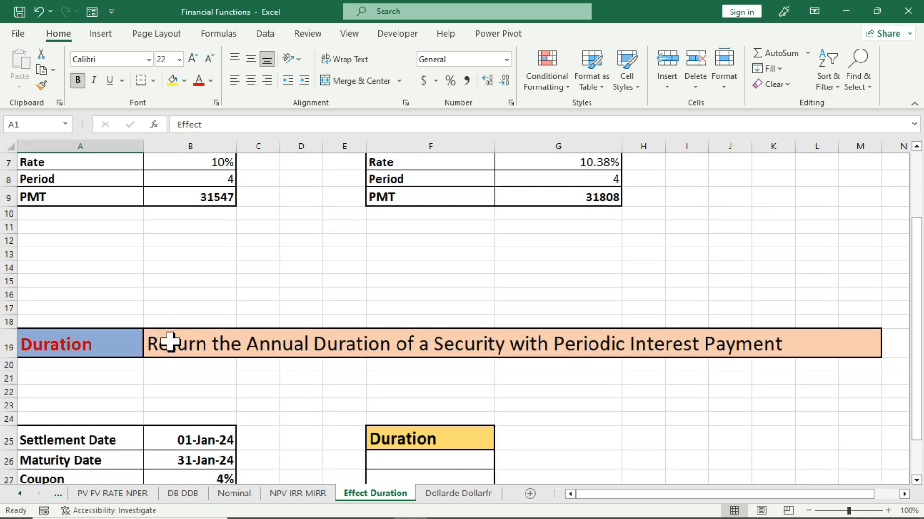
click(99, 344)
click(96, 379)
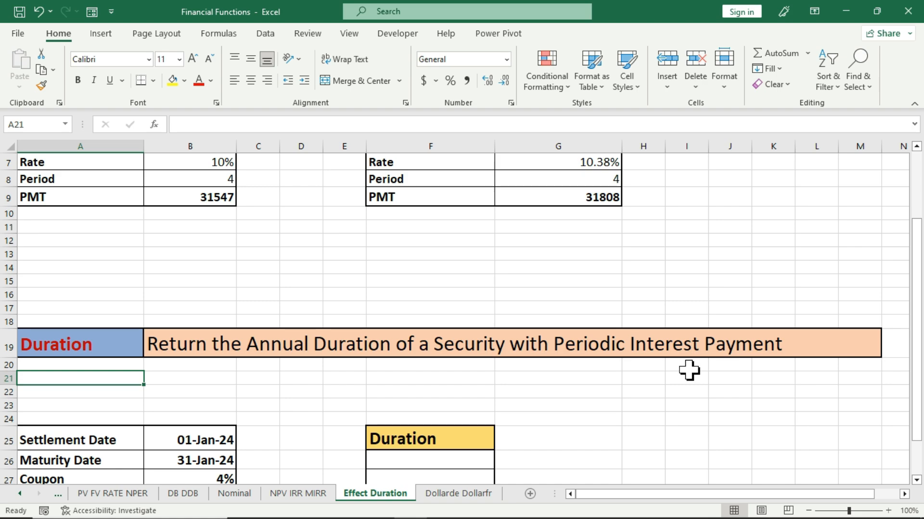
scroll(689, 371, down, 2)
click(454, 365)
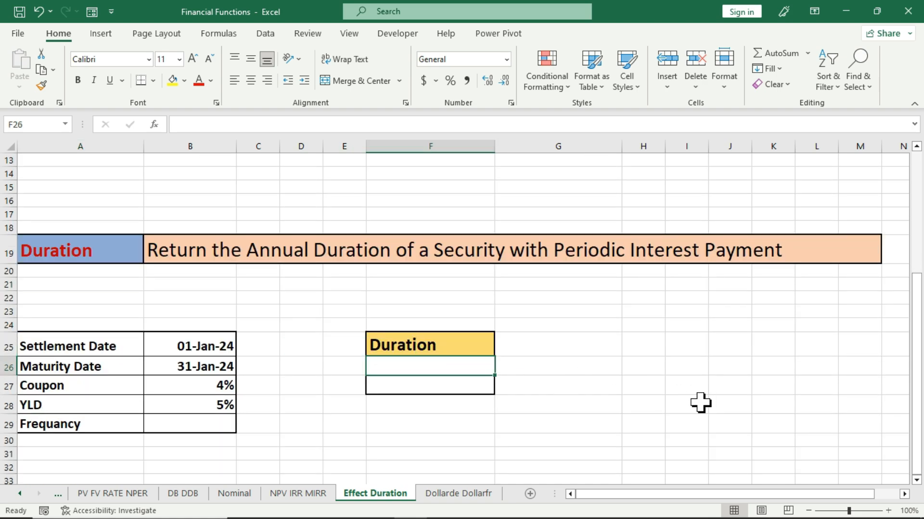
text(=du)
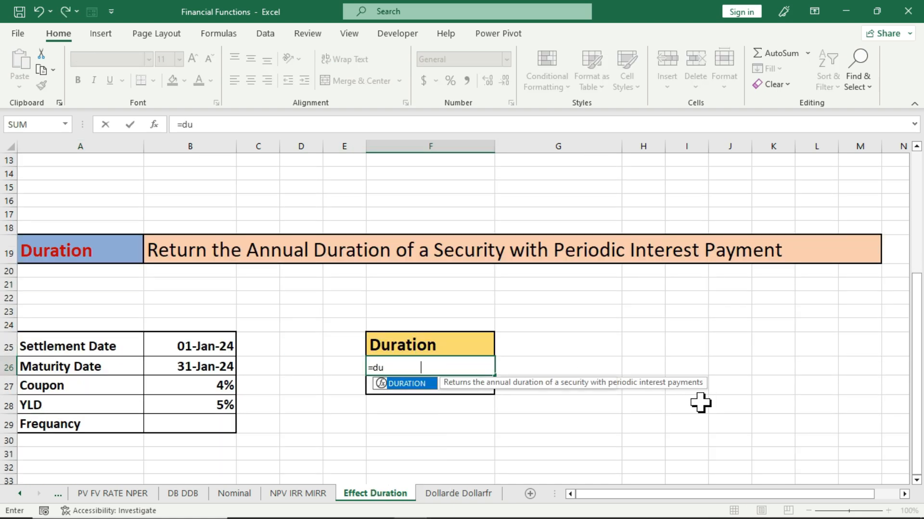
key(Tab)
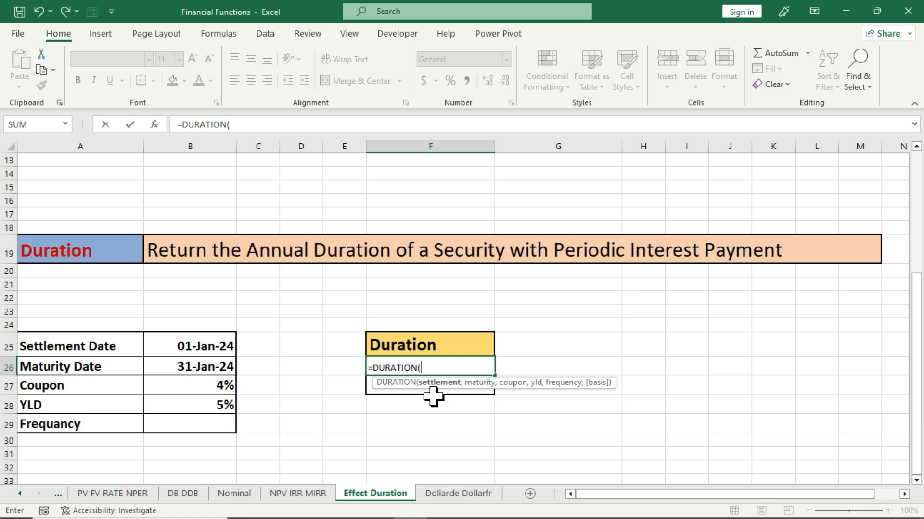
Supply B25 as settlement, B26 as maturity, B27 as coupon and B28 as yield in the DURATION formula
click(192, 347)
text(,)
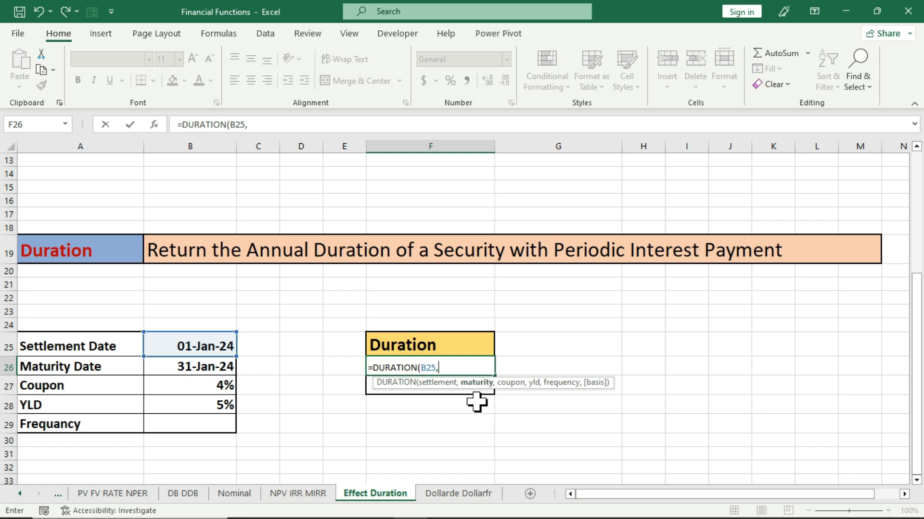
click(190, 367)
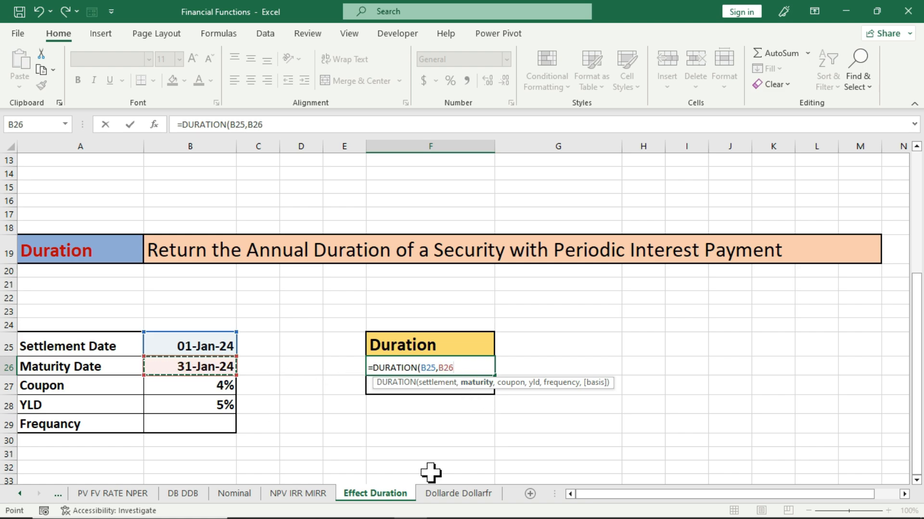
text(,)
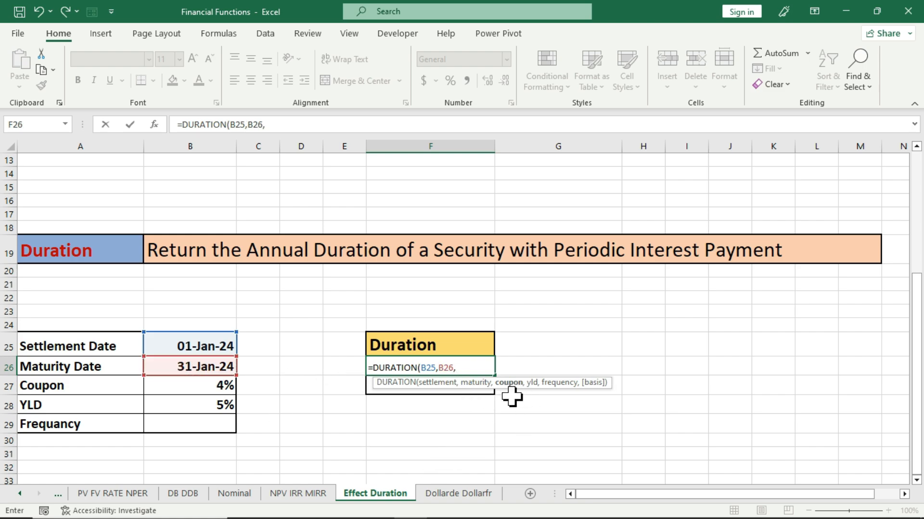
click(200, 385)
text(,)
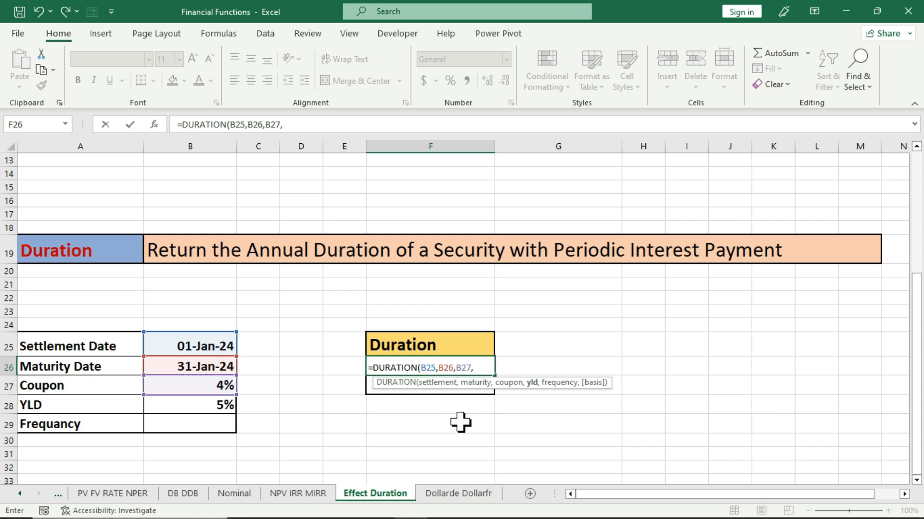
click(201, 405)
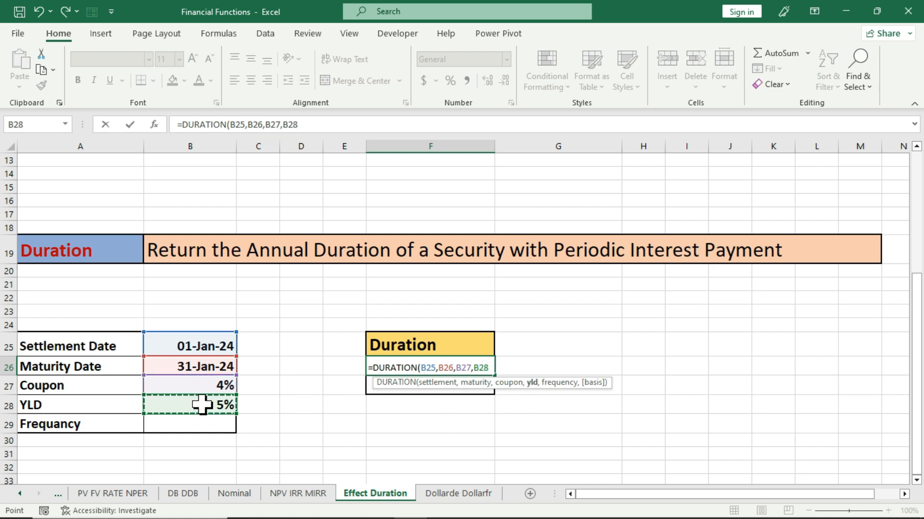
text(,)
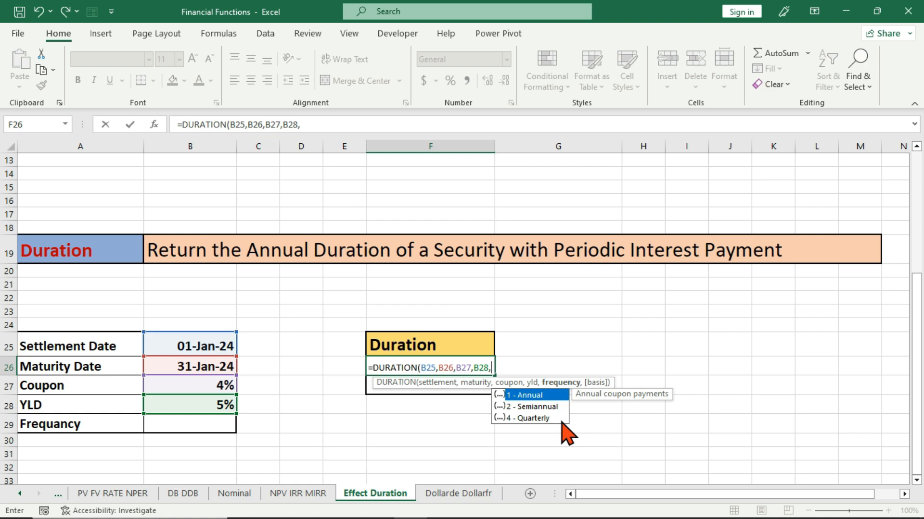
Review the coupon frequency options and complete the DURATION formula in F26 with B29 as its frequency argument
key(Down)
key(Down)
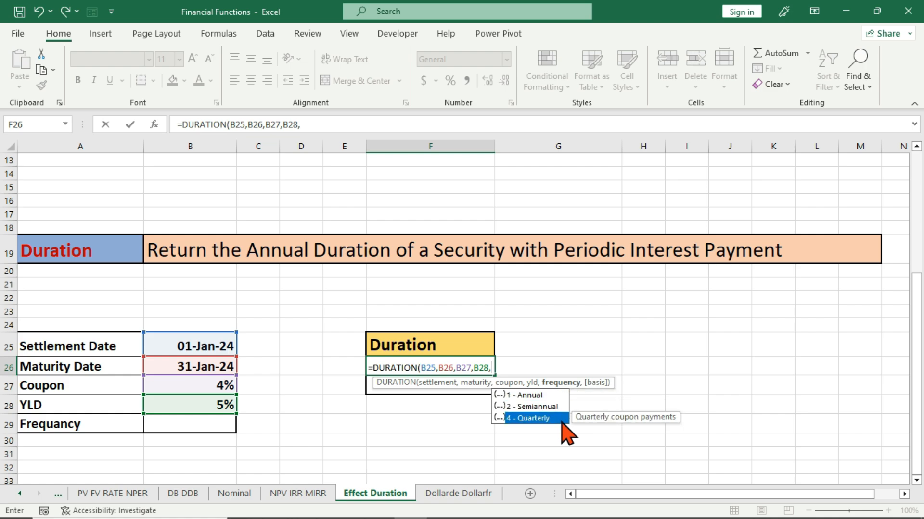
key(Up)
key(Up)
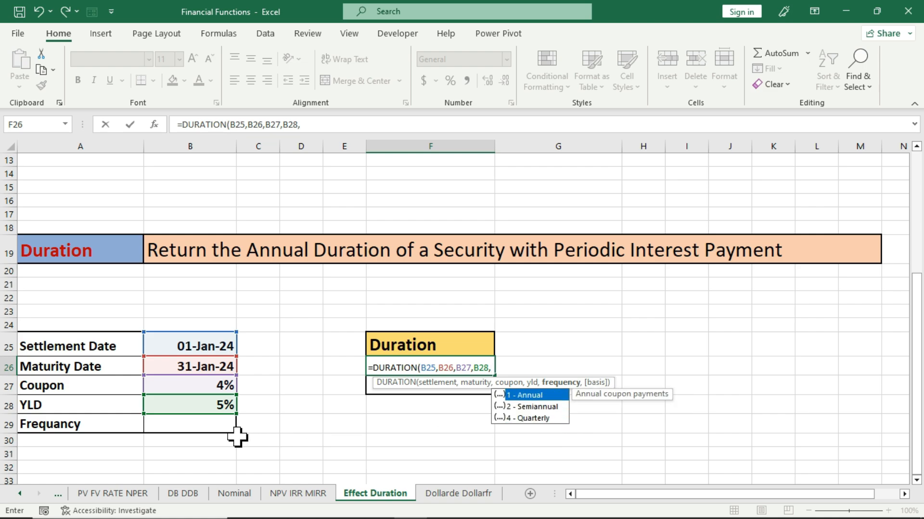
click(199, 423)
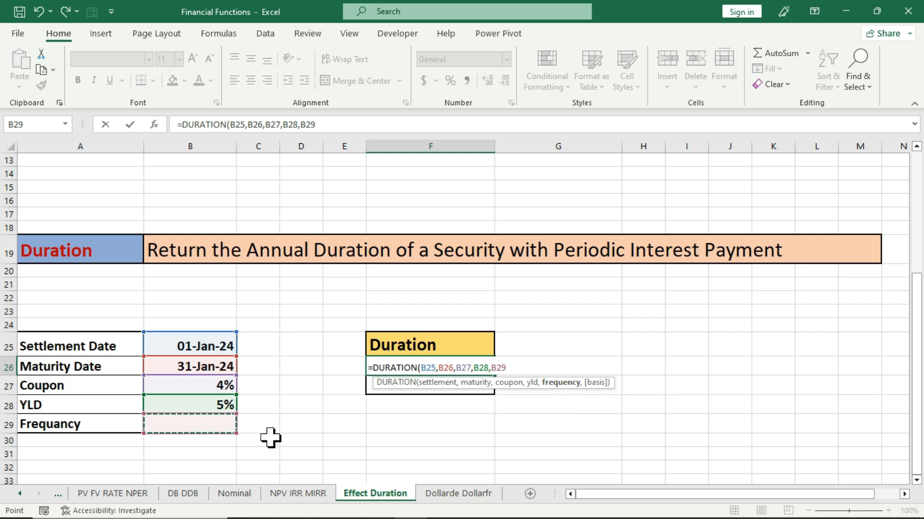
text())
key(Return)
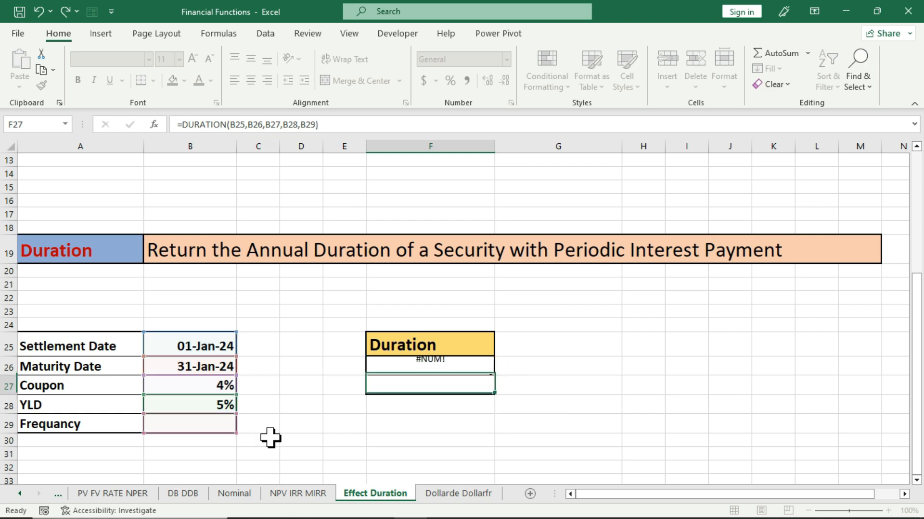
key(Up)
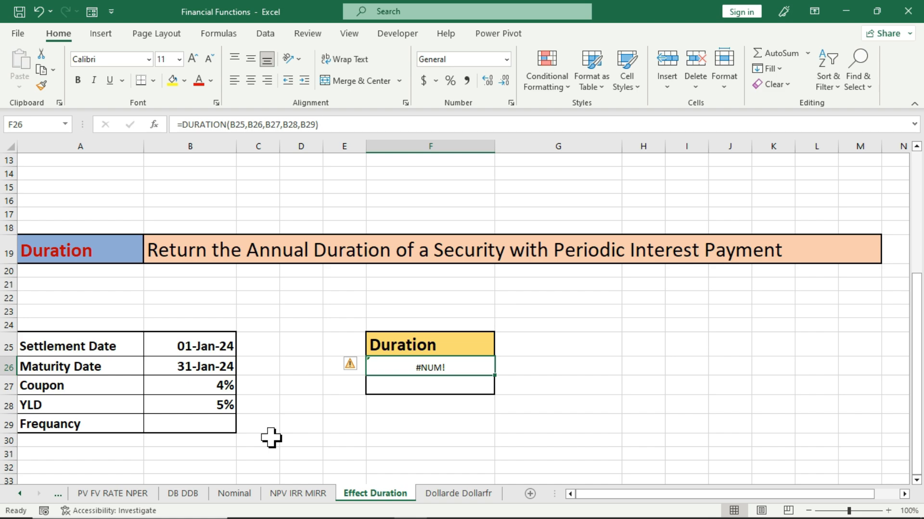
Try coupon frequencies of 1 and 2 in B29 to test the duration calculation
click(221, 423)
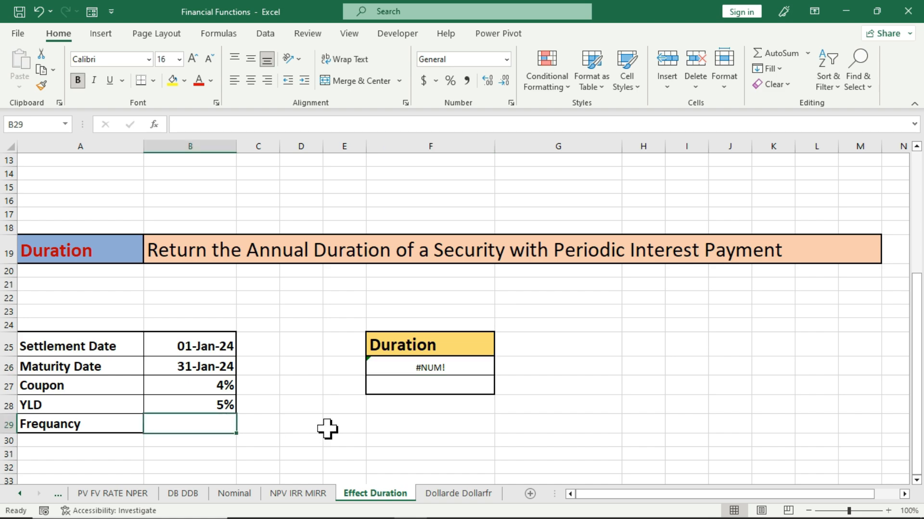
text(1)
key(Return)
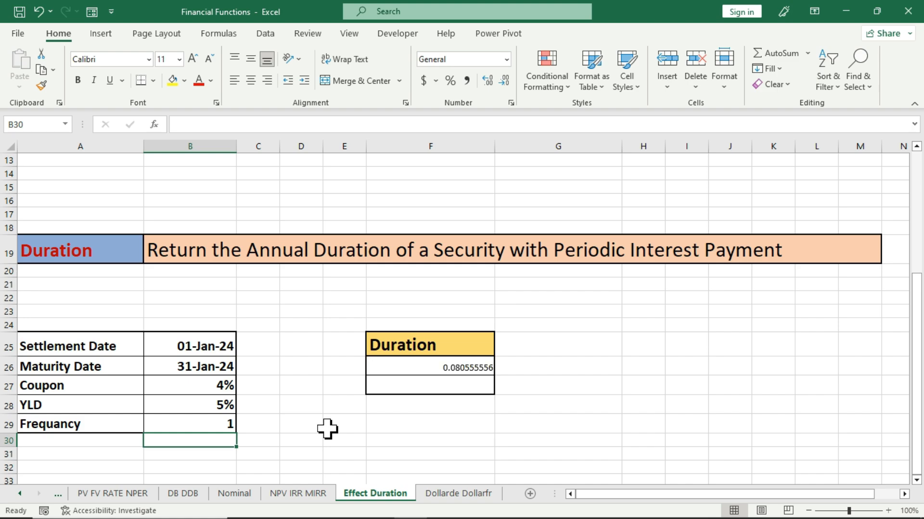
key(Up)
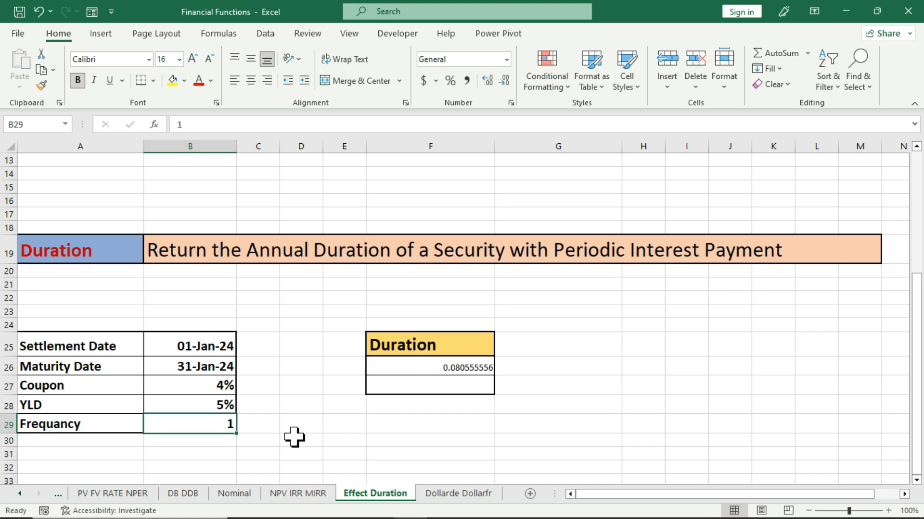
text(2)
key(Return)
Set the coupon frequency in B29 to 4
key(Up)
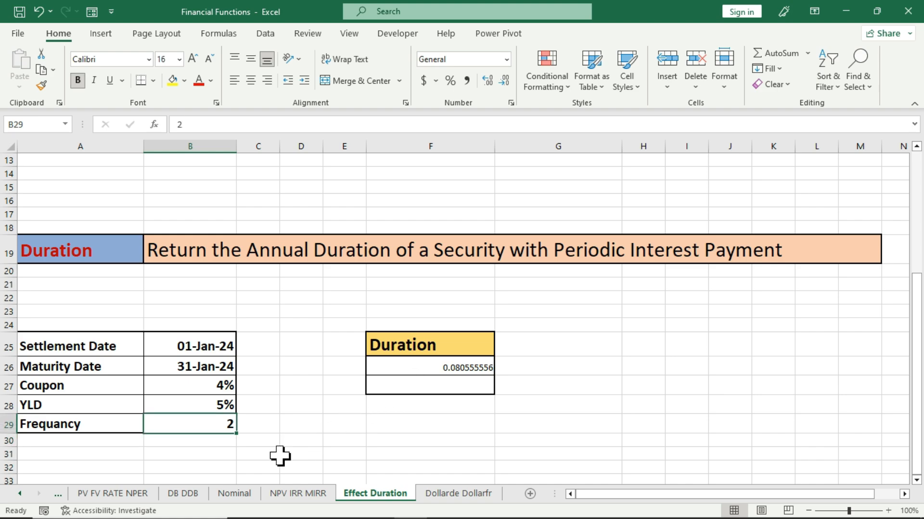
text(4)
key(Return)
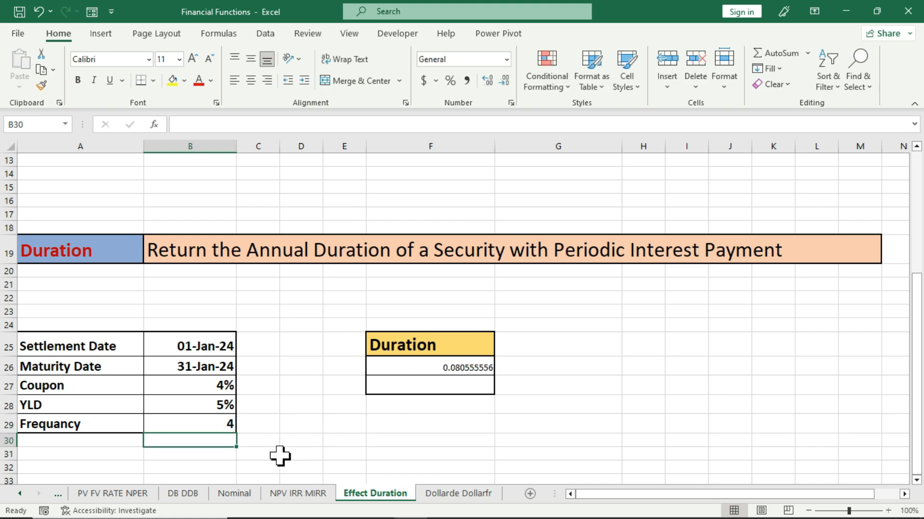
key(Up)
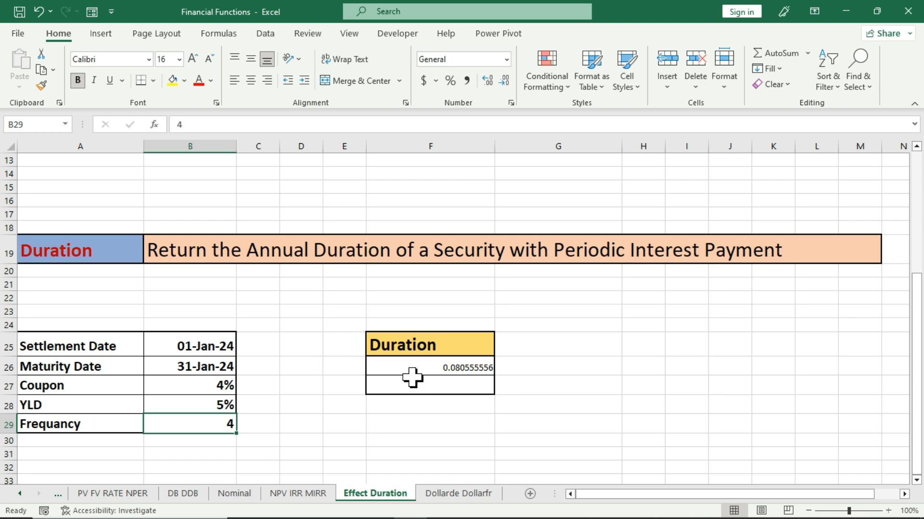
Review the Effect and Duration headings on the Effect Duration sheet
scroll(354, 400, up, 3)
scroll(354, 400, up, 1)
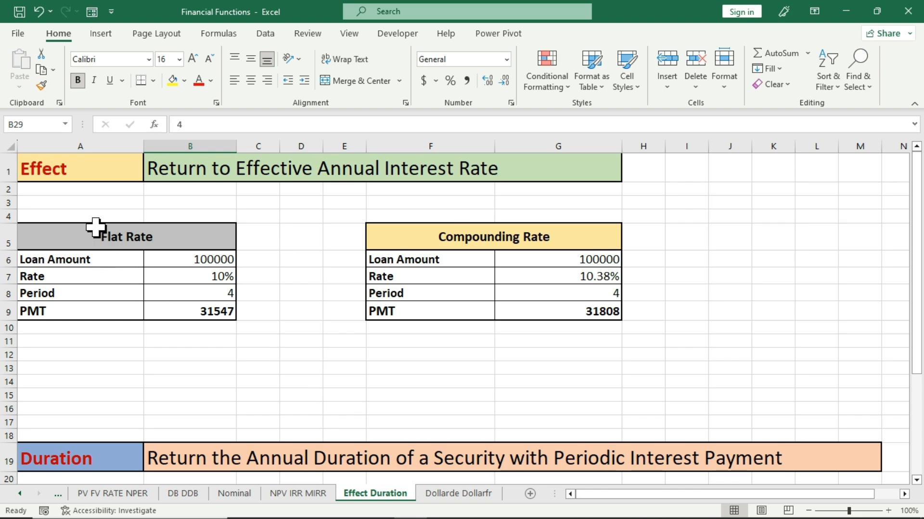
click(81, 168)
click(63, 457)
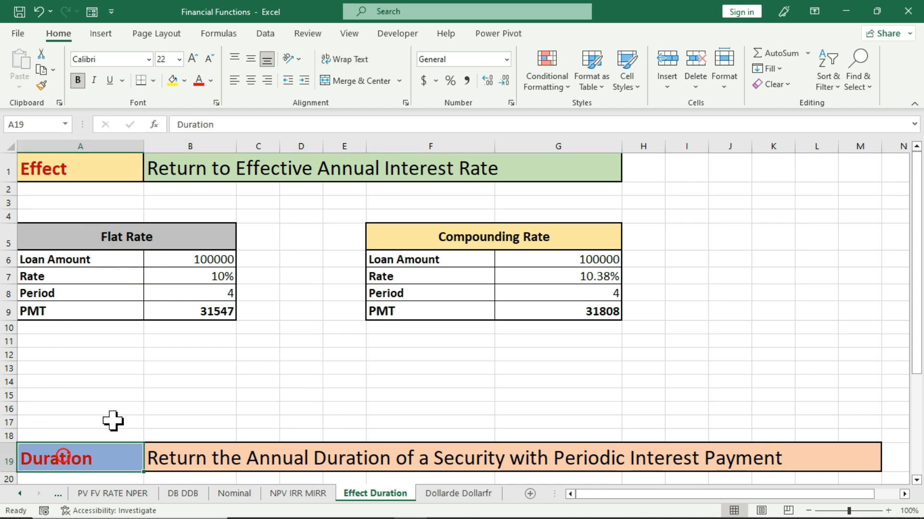
click(300, 354)
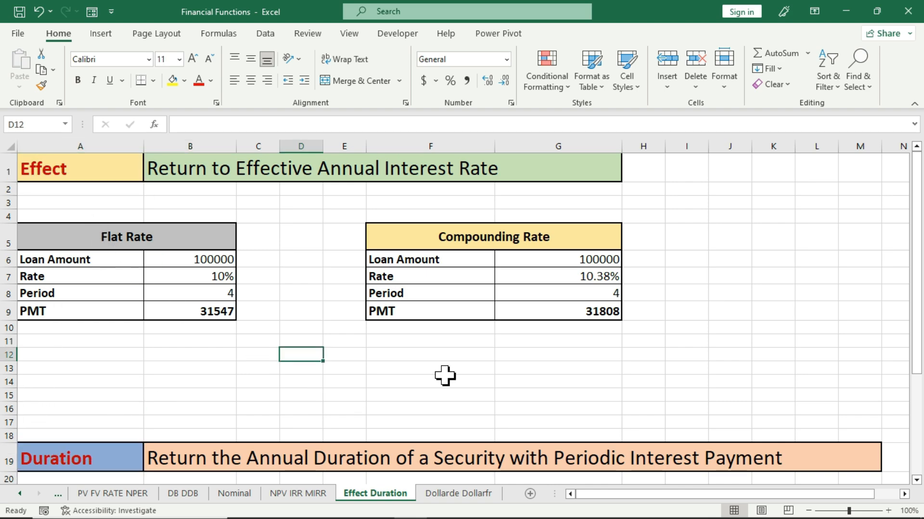
Switch to the Dollarde Dollarfr sheet and enter the mixed fraction 2 1/3 in A8
click(457, 496)
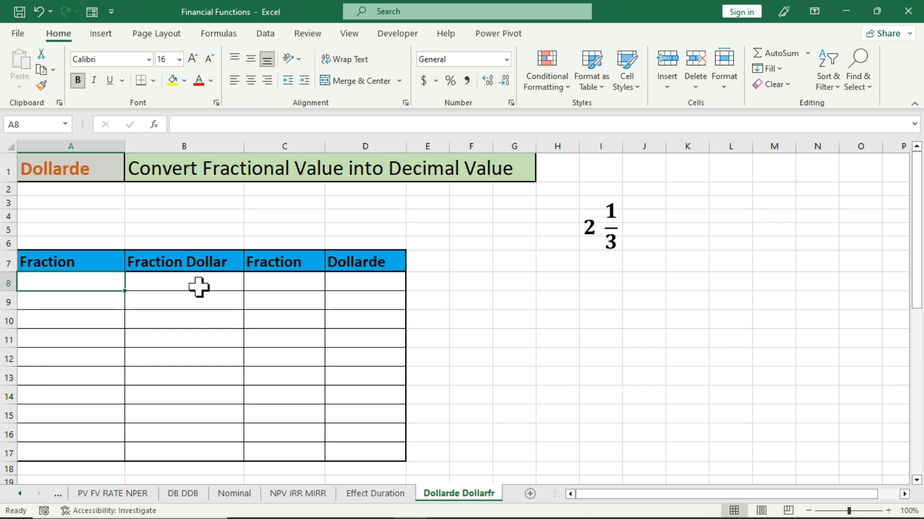
text(2)
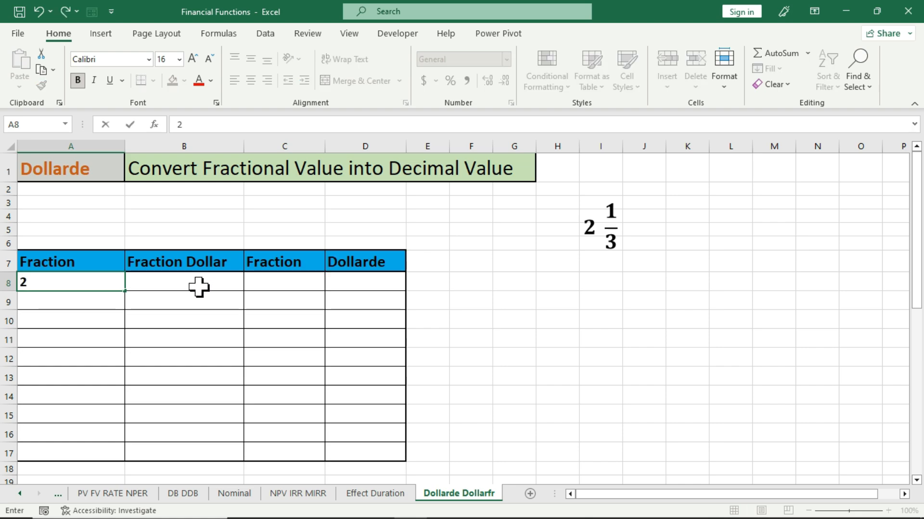
text( 1/3)
key(Return)
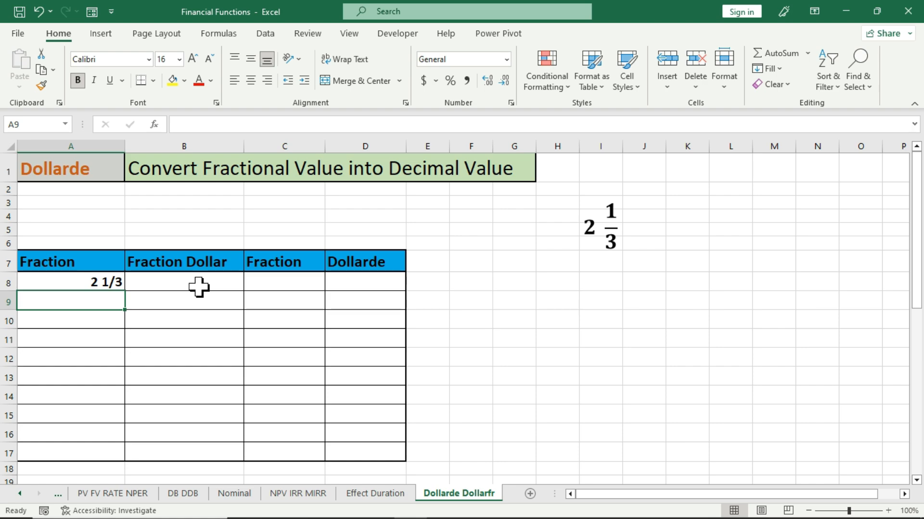
Enter the mixed fractions 4 3/5 in A9 and 6 5/12 in A10 of the Fraction column
text(4)
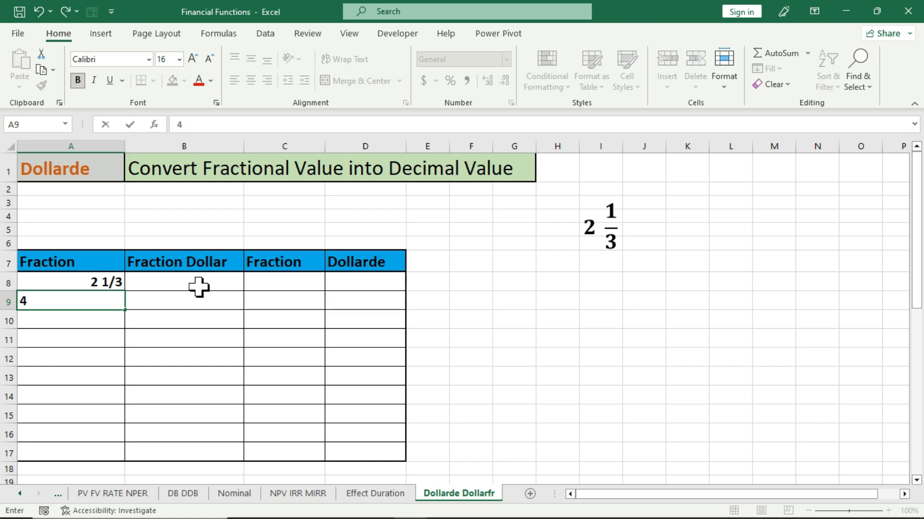
text( 3/5)
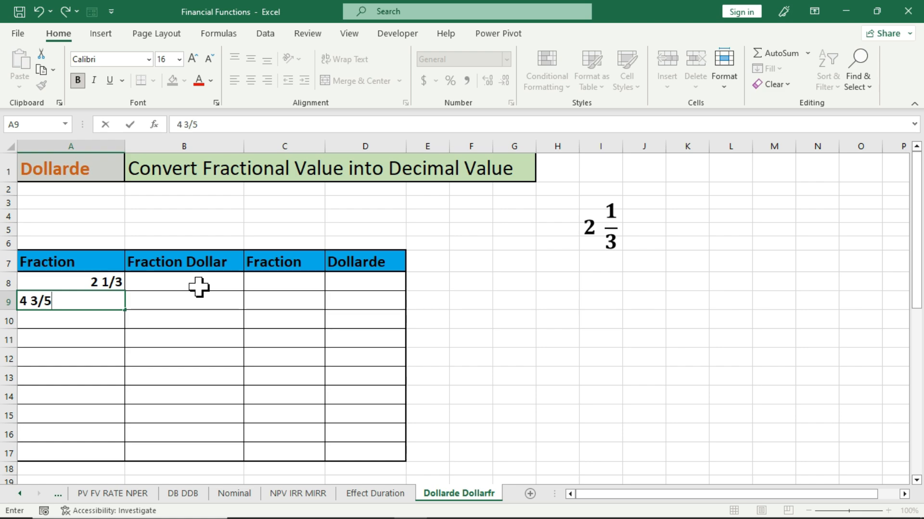
key(Return)
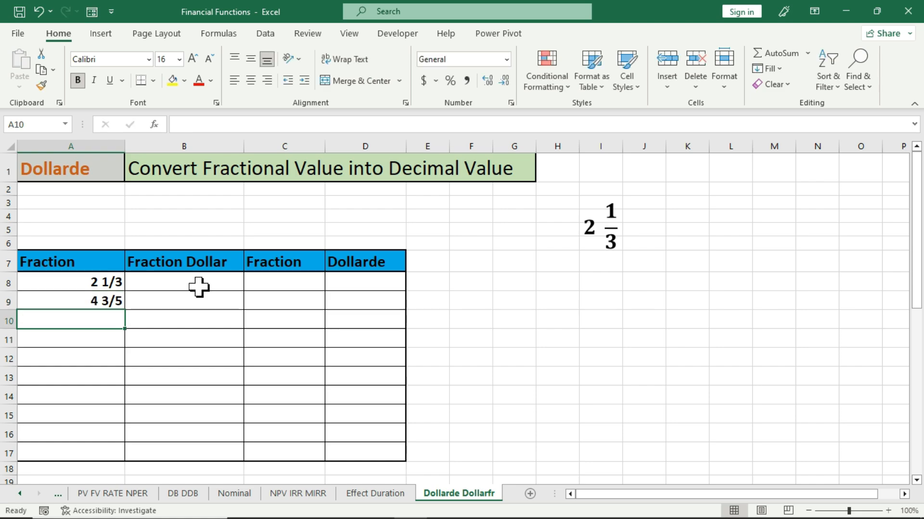
text(6)
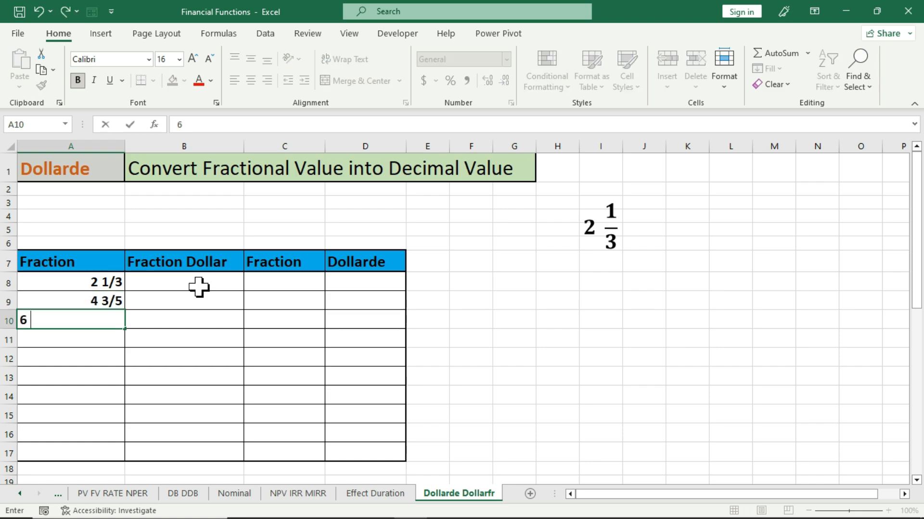
text( 5/)
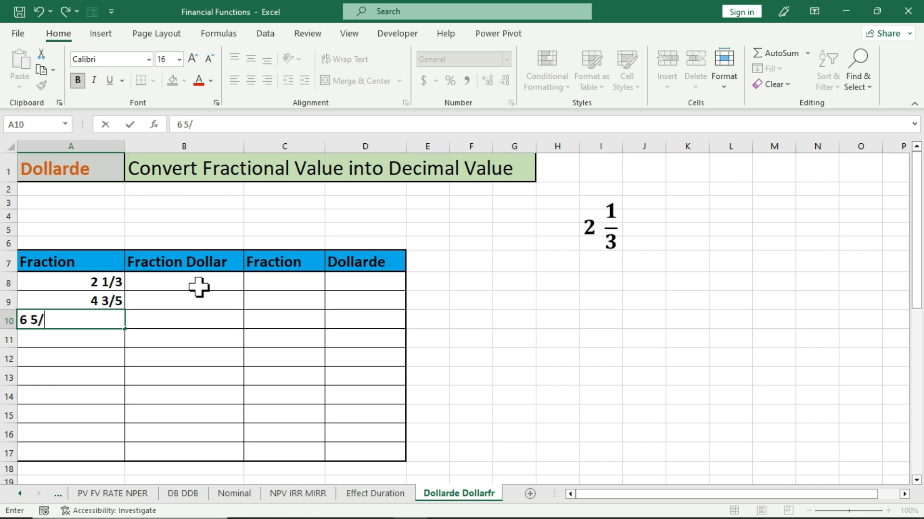
text(12)
key(Return)
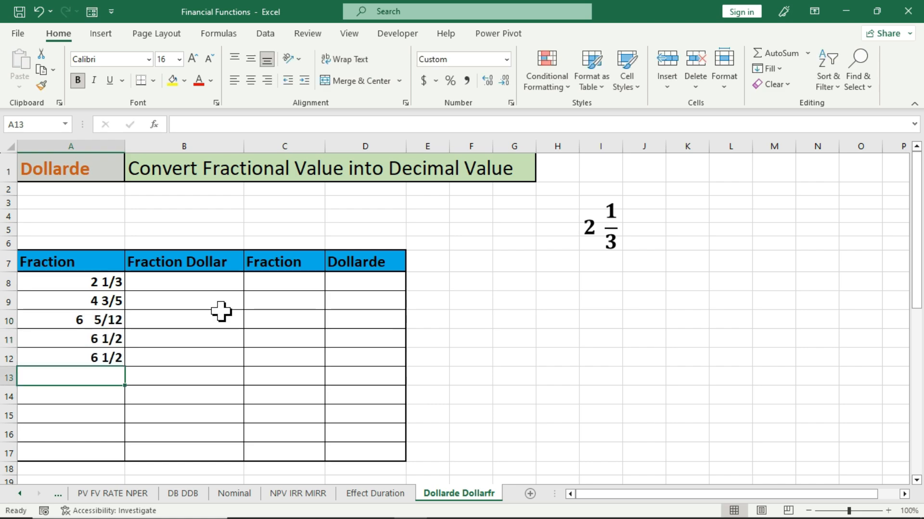
For the 2 1/3 row, enter 2.1 as the fractional dollar in B8 and 3 as the fraction in C8
drag(76, 287, 84, 348)
click(164, 286)
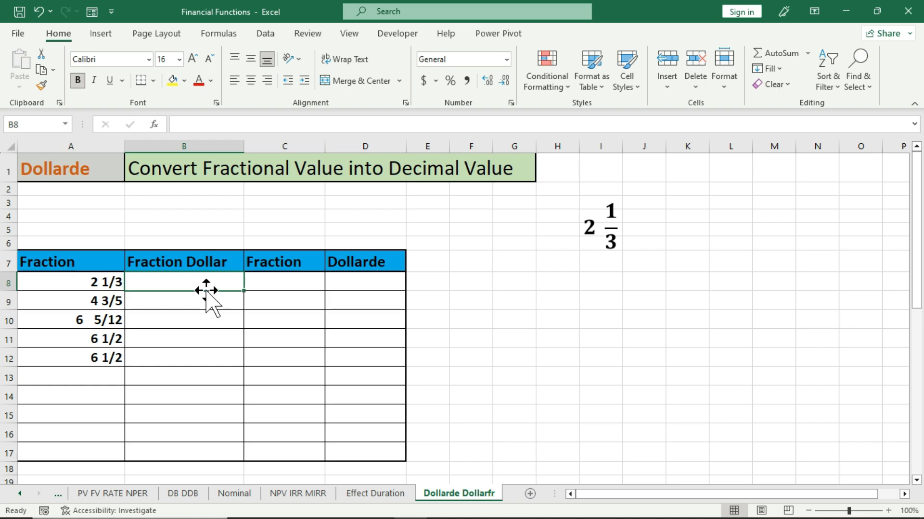
text(2.1)
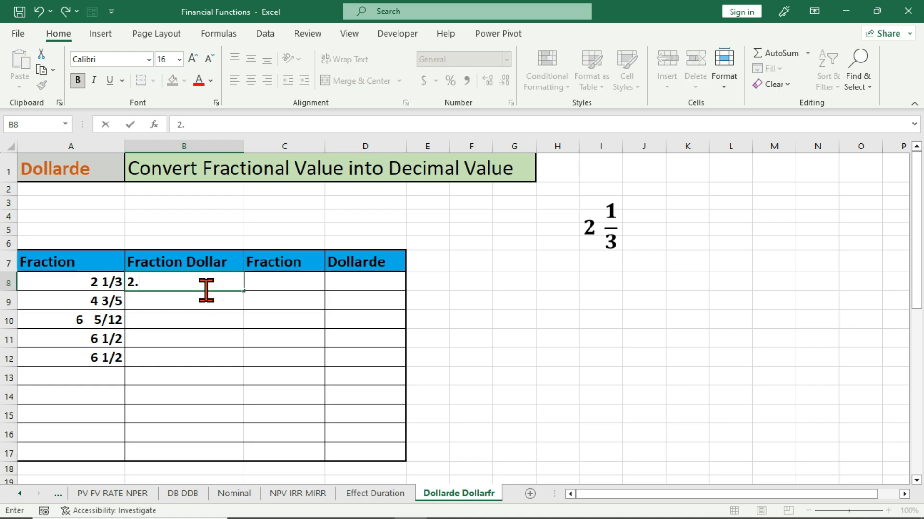
click(271, 282)
text(3)
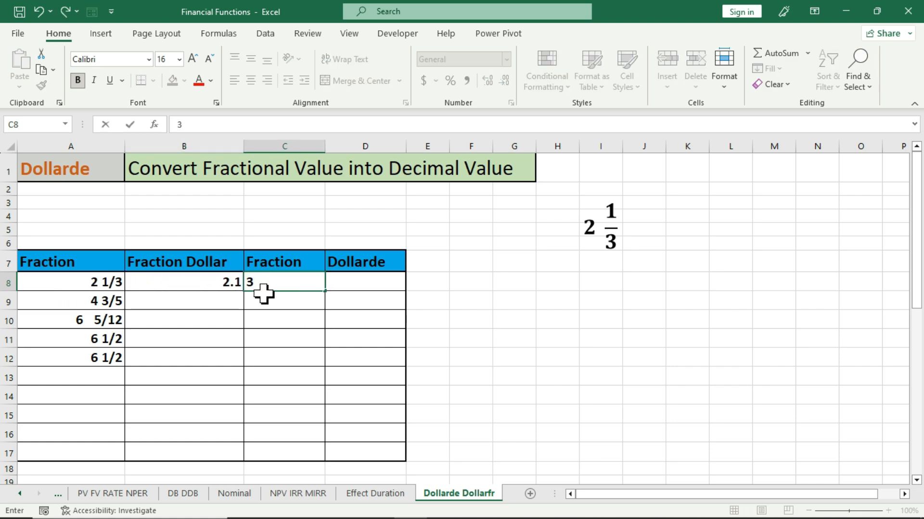
Enter fractional dollar 4.3 with fraction 5 in B9:C9, and 6.5 with fraction 12 in B10:C10
click(219, 301)
text(4.3)
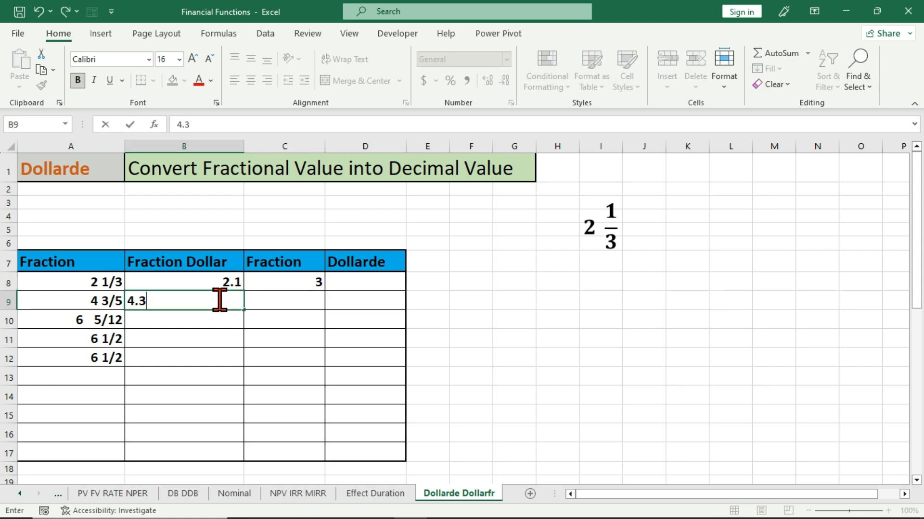
click(280, 301)
text(5)
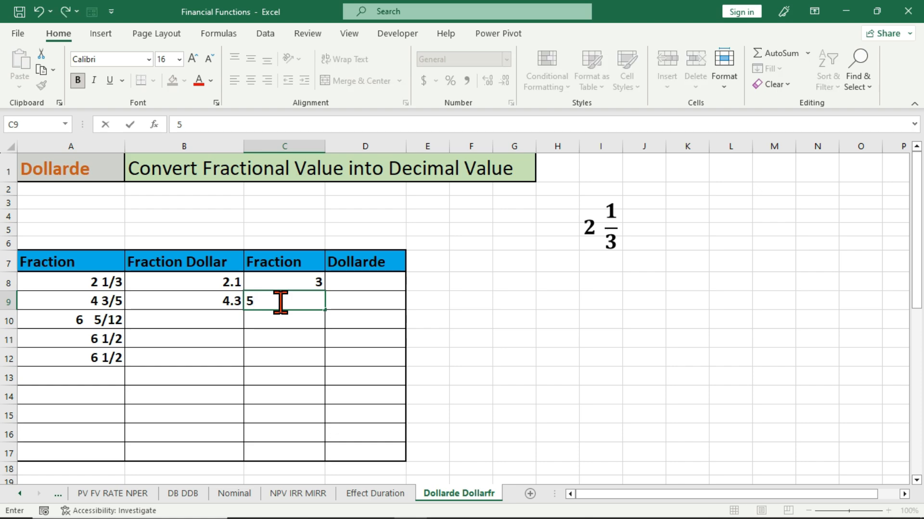
click(212, 319)
text(6)
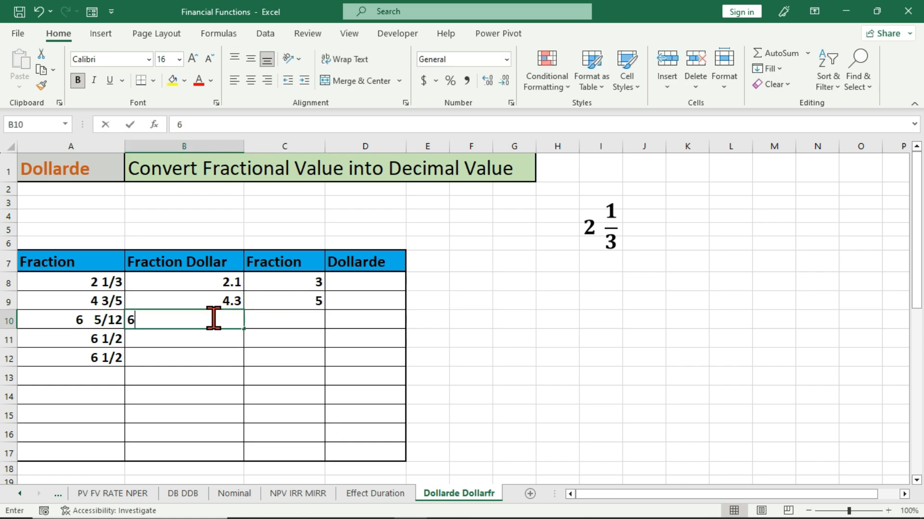
text(.5)
click(270, 319)
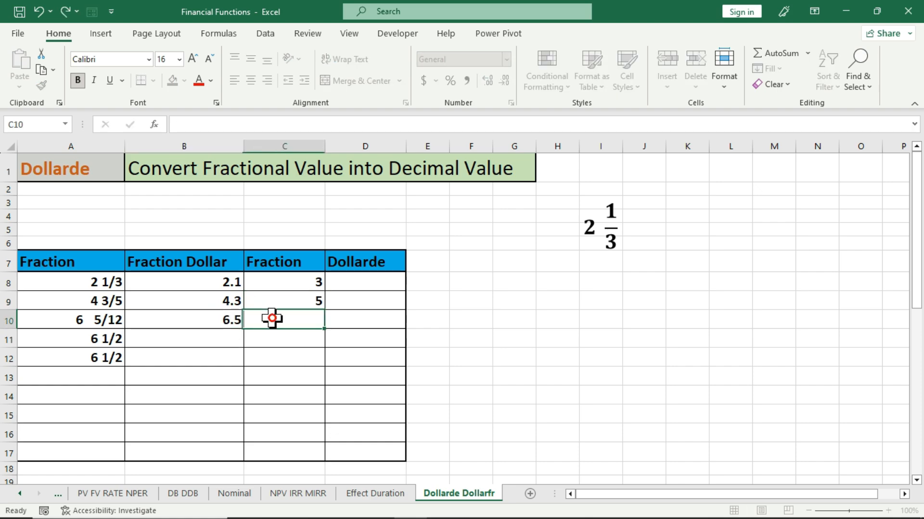
text(12)
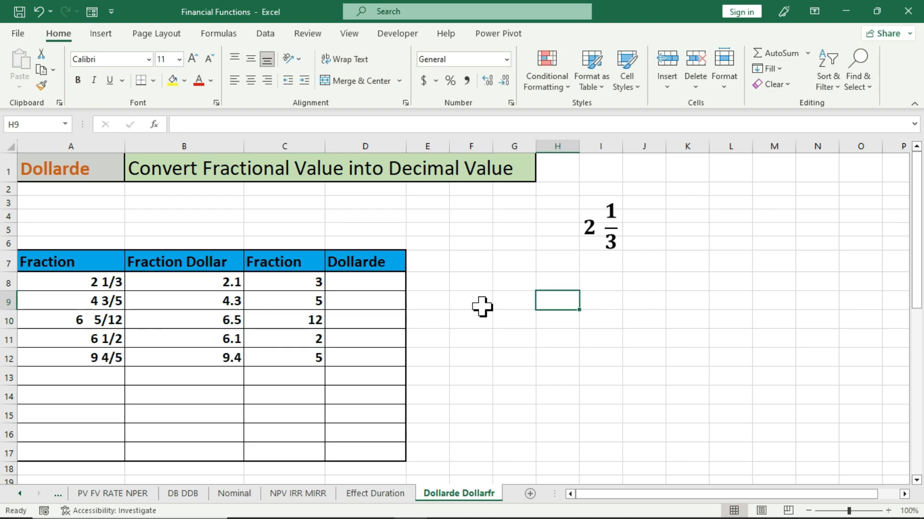
Calculate the decimal value in D8 with the formula =DOLLARDE(B8,C8)
click(365, 283)
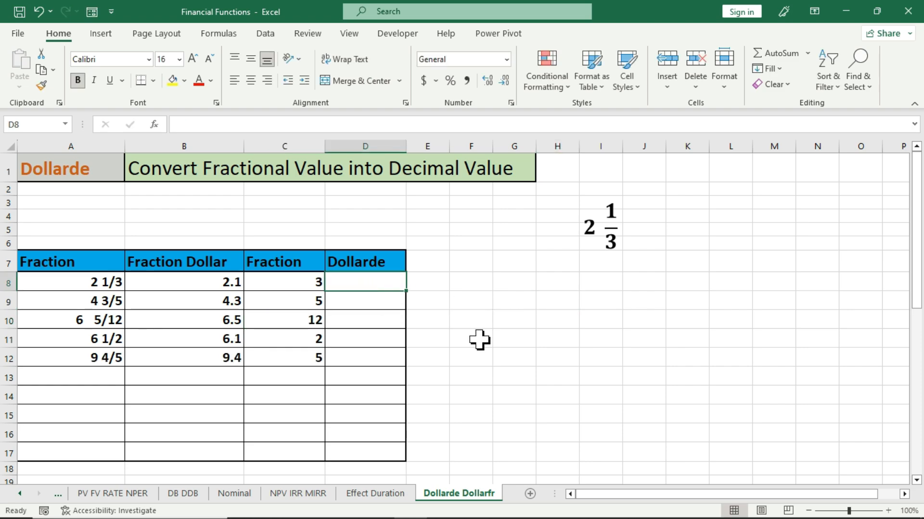
text(=do)
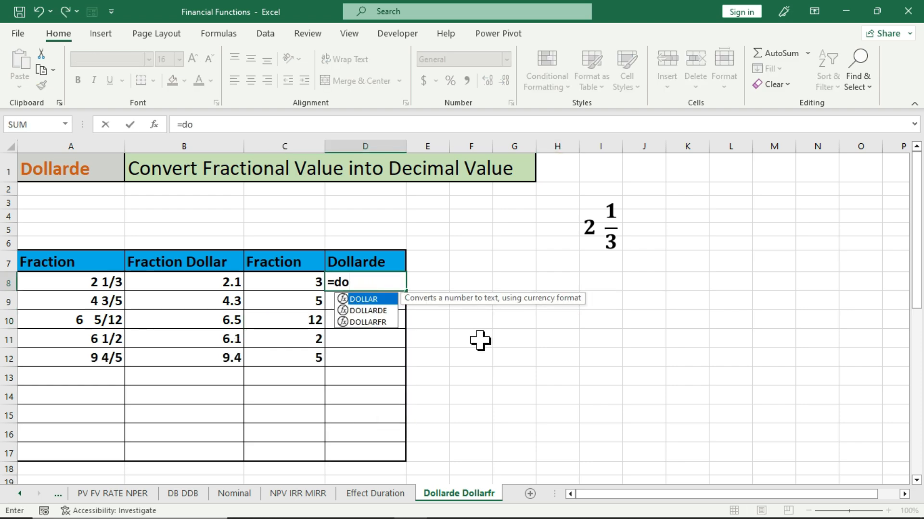
key(Down)
key(Tab)
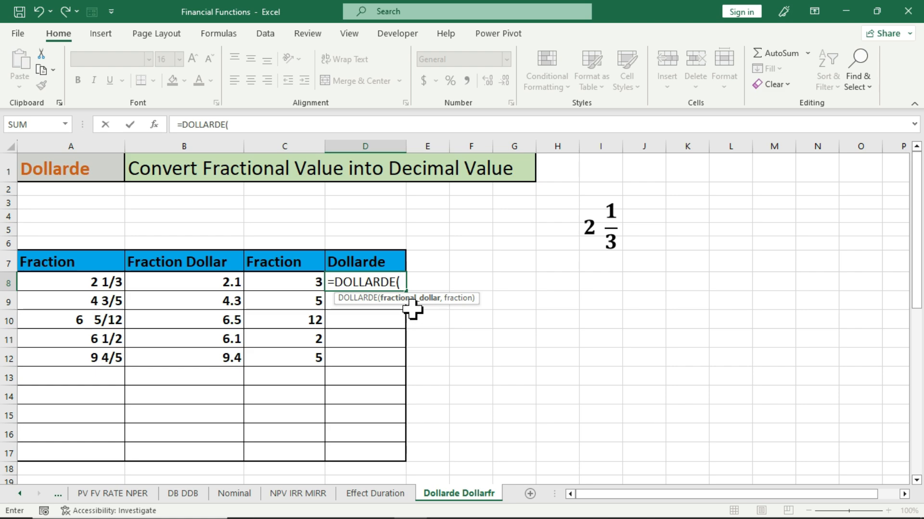
click(200, 278)
text(,)
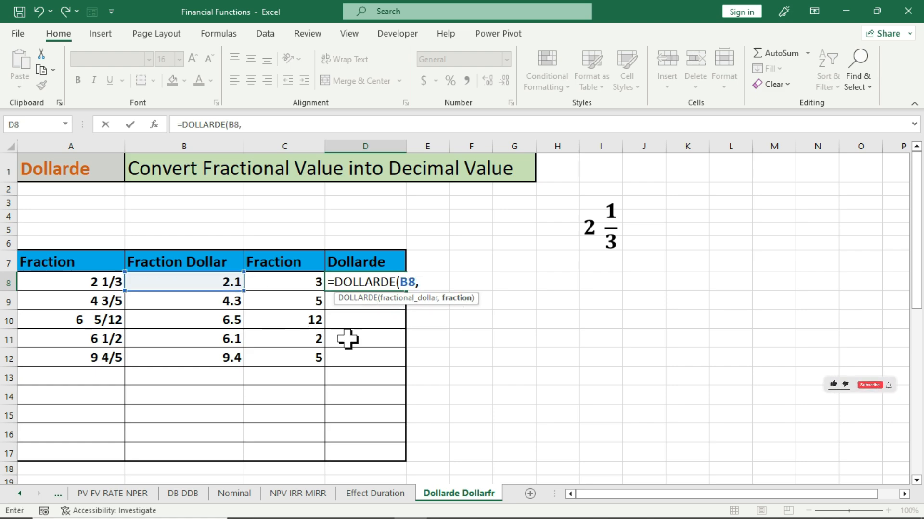
click(306, 285)
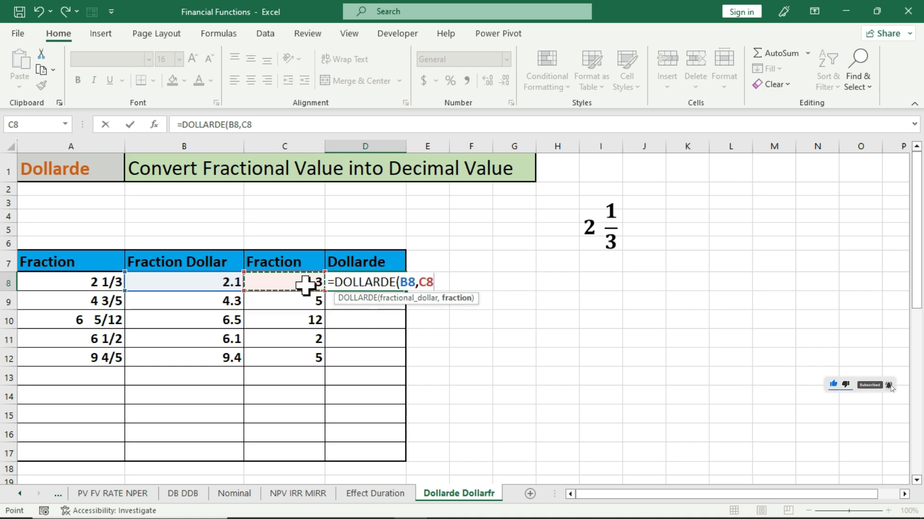
text())
key(Return)
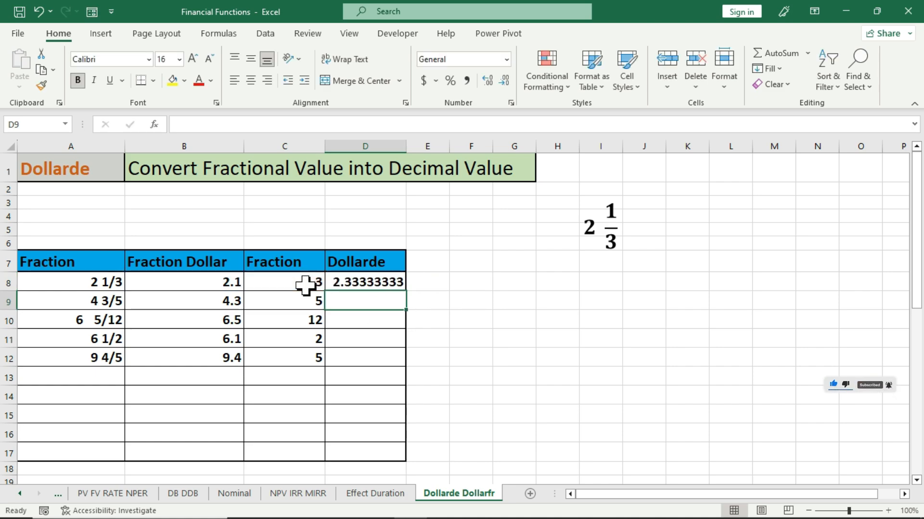
Fill the DOLLARDE formula from D8 down to D12 and reduce the results to one decimal place
click(355, 284)
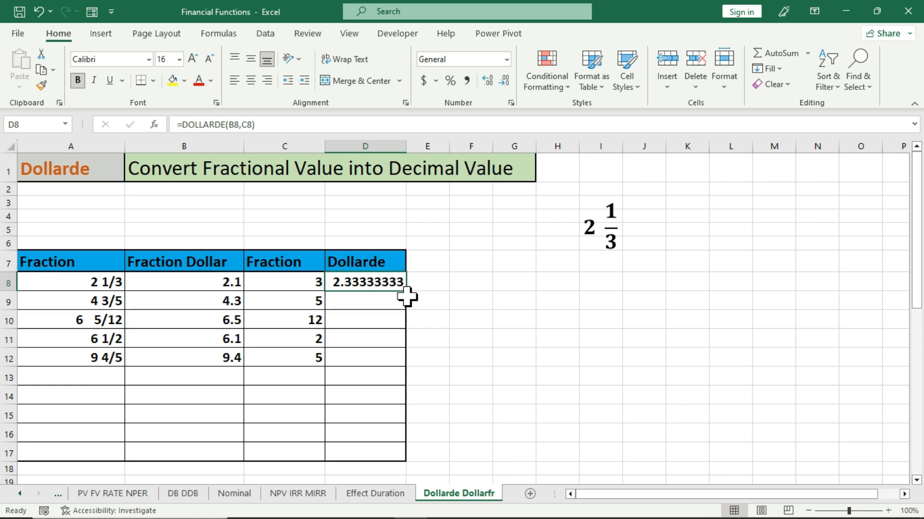
drag(407, 292, 397, 360)
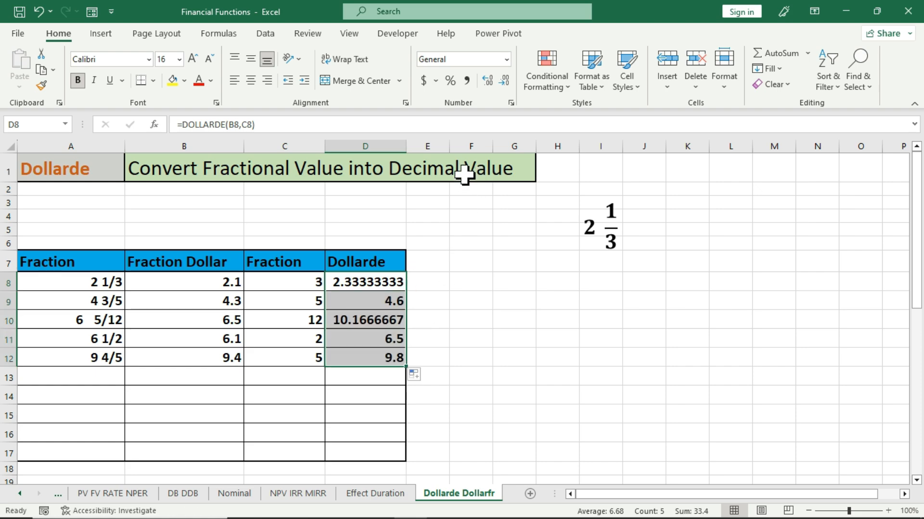
click(502, 83)
click(503, 83)
click(503, 83)
click(503, 83)
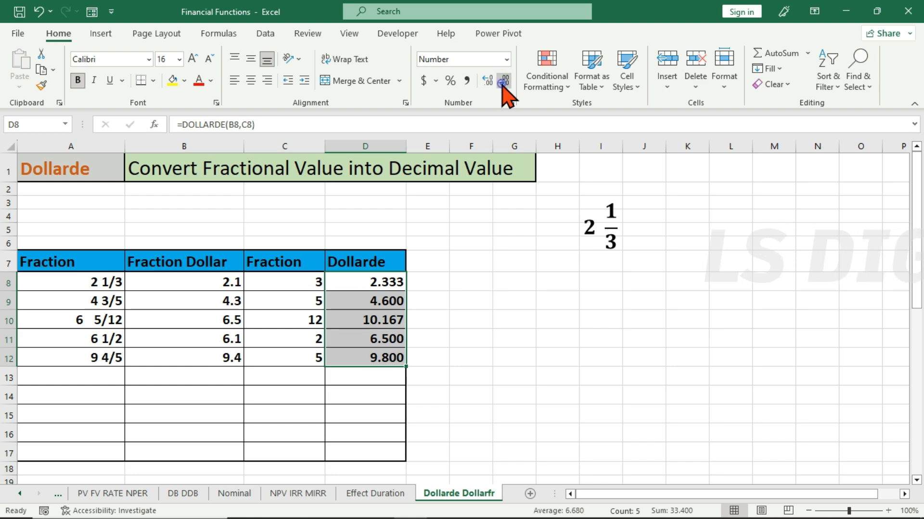
click(503, 83)
click(503, 83)
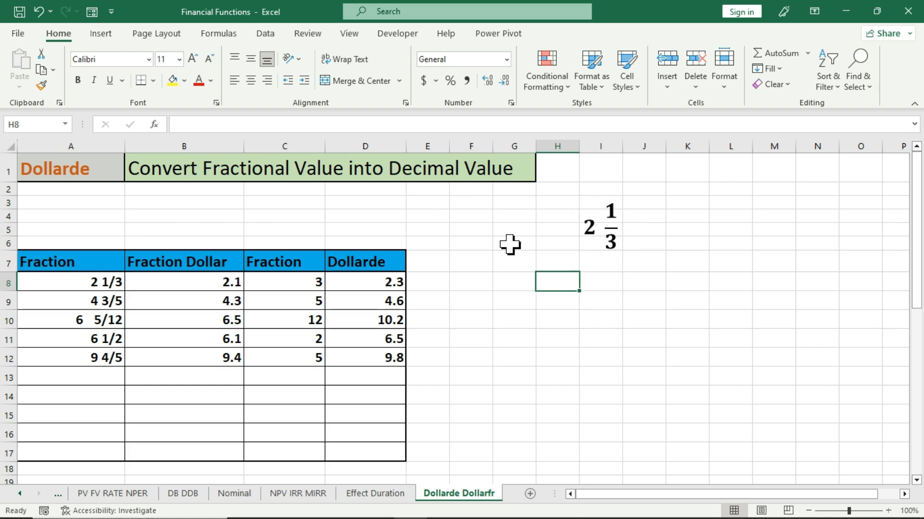
Using the first Dollarde result, enter 2.3 as the decimal dollar in A28 of the Dollarfr table
drag(356, 287, 361, 352)
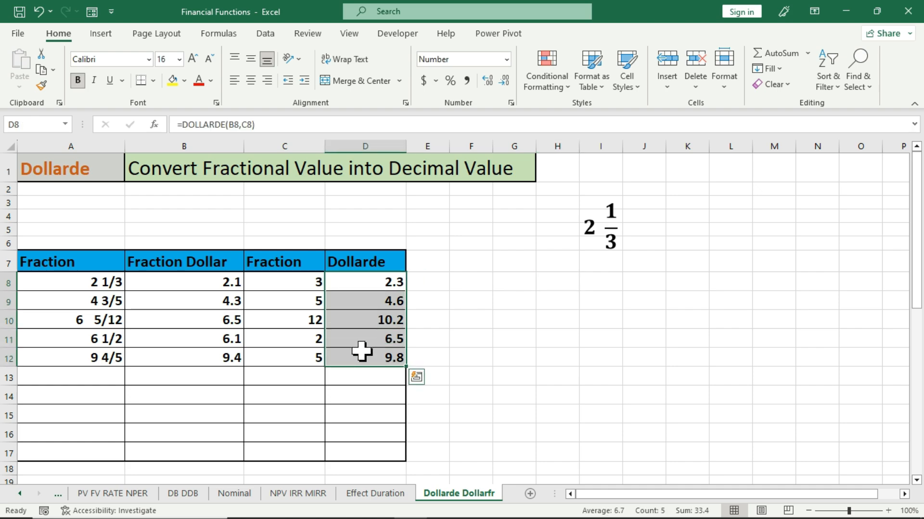
scroll(361, 351, down, 2)
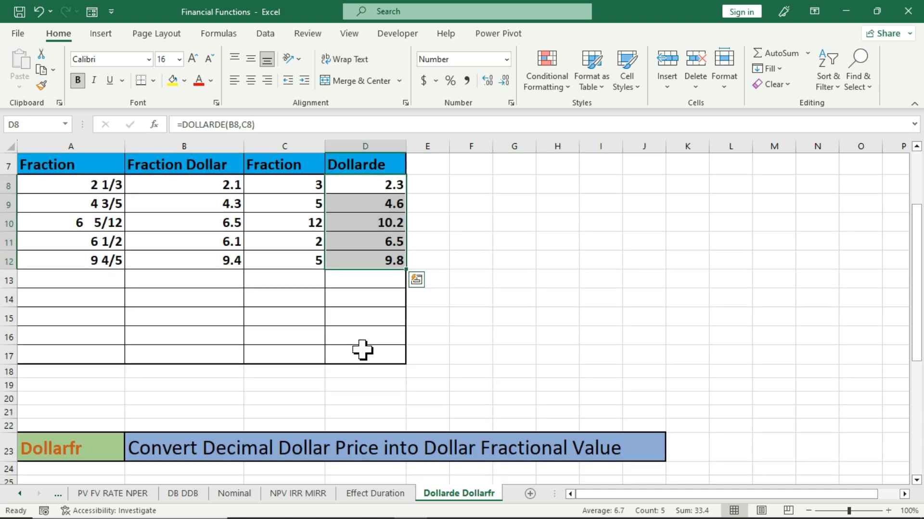
scroll(362, 350, down, 2)
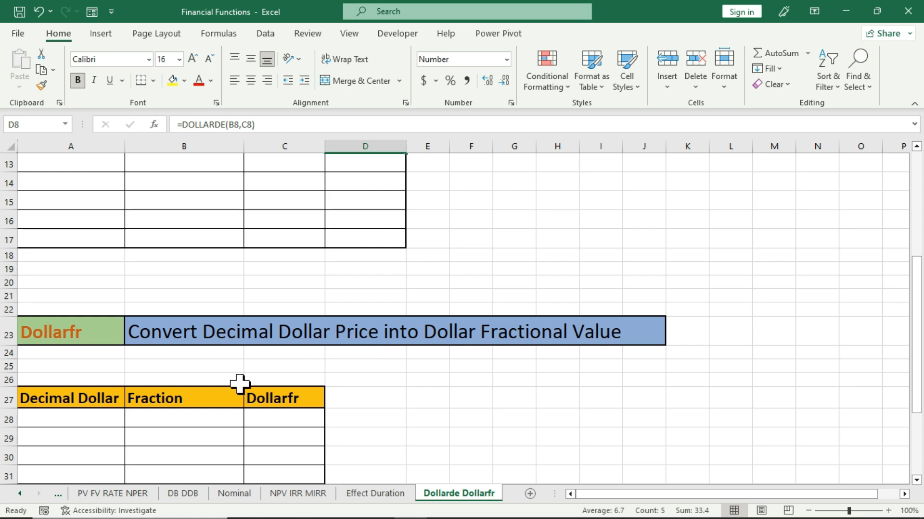
scroll(230, 417, up, 2)
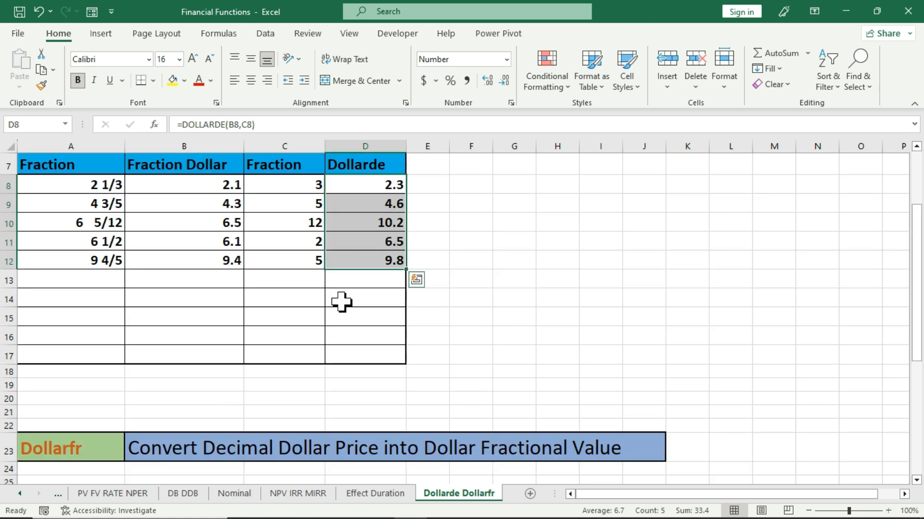
scroll(365, 308, down, 2)
click(62, 423)
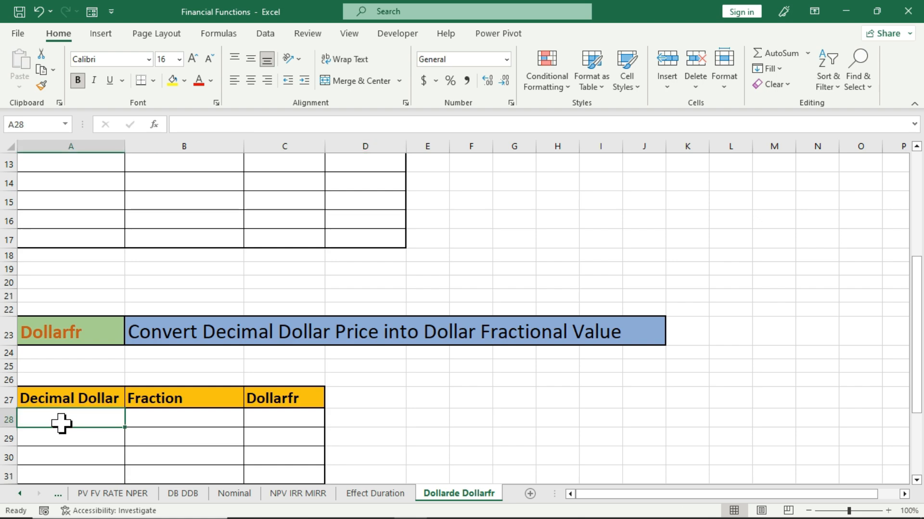
text(2.3)
key(Return)
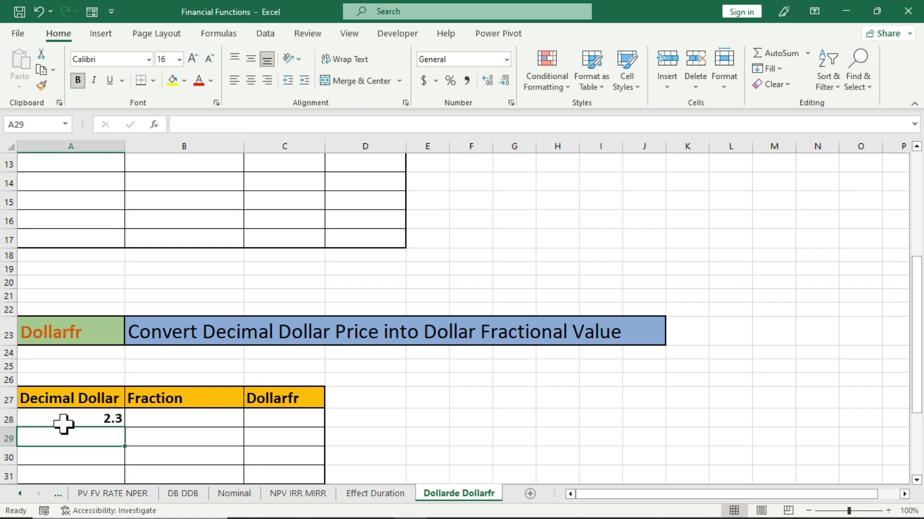
Enter the next Dollarde results as decimal dollar values, 4.6 in A29 and 10.2 in A30
scroll(66, 418, up, 2)
scroll(68, 420, down, 2)
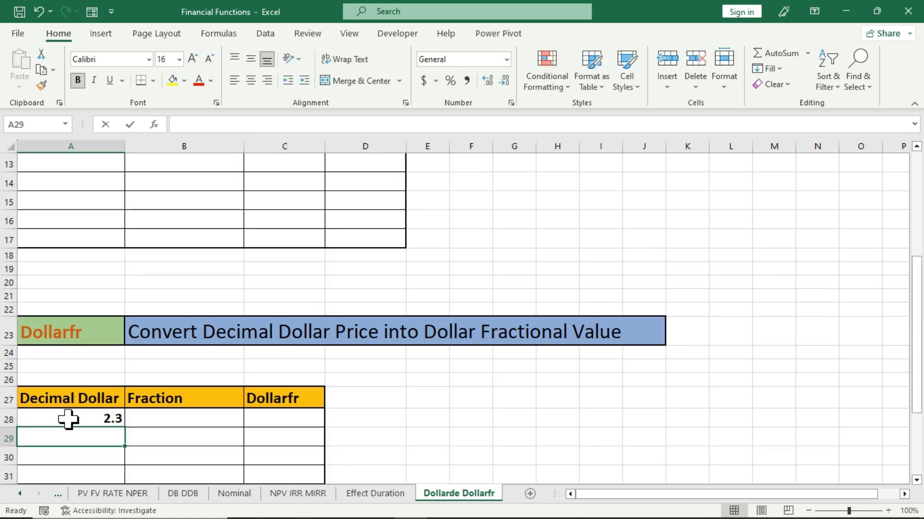
text(4.6)
key(Return)
scroll(71, 419, up, 2)
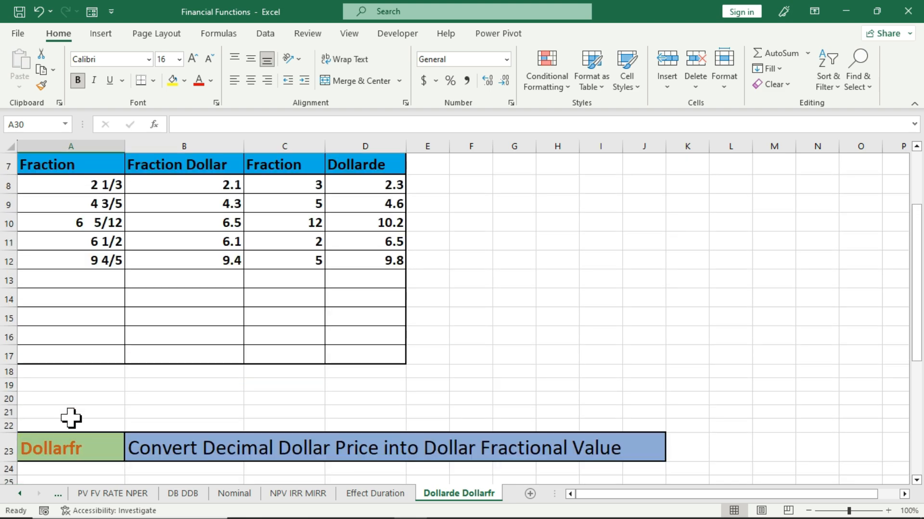
scroll(70, 418, down, 1)
text(10)
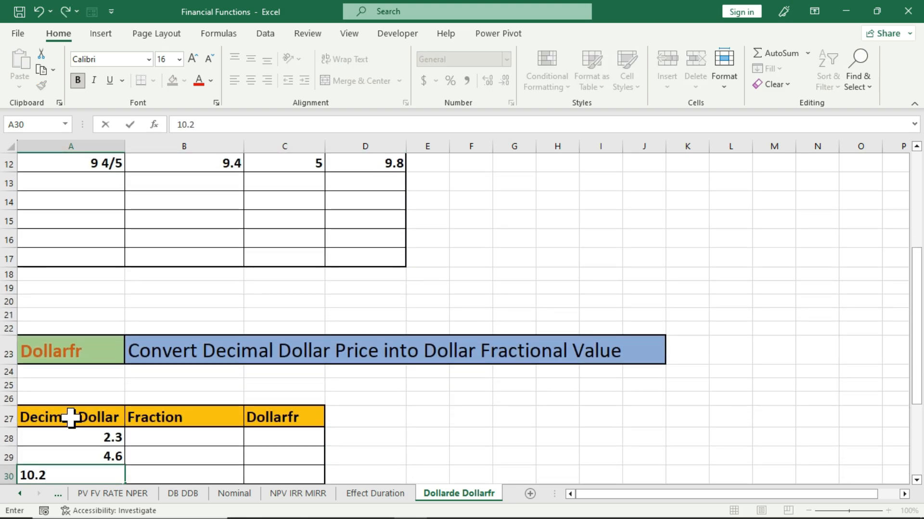
text(.2)
key(Return)
Enter the fourth Dollarde result, 6.5, as the decimal dollar in A31
scroll(74, 406, up, 2)
scroll(76, 407, down, 1)
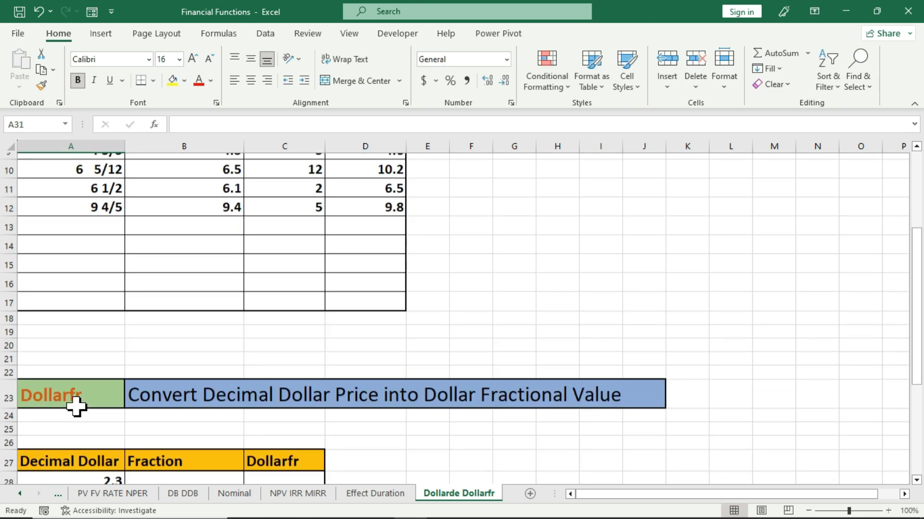
scroll(76, 407, down, 1)
text(6.5)
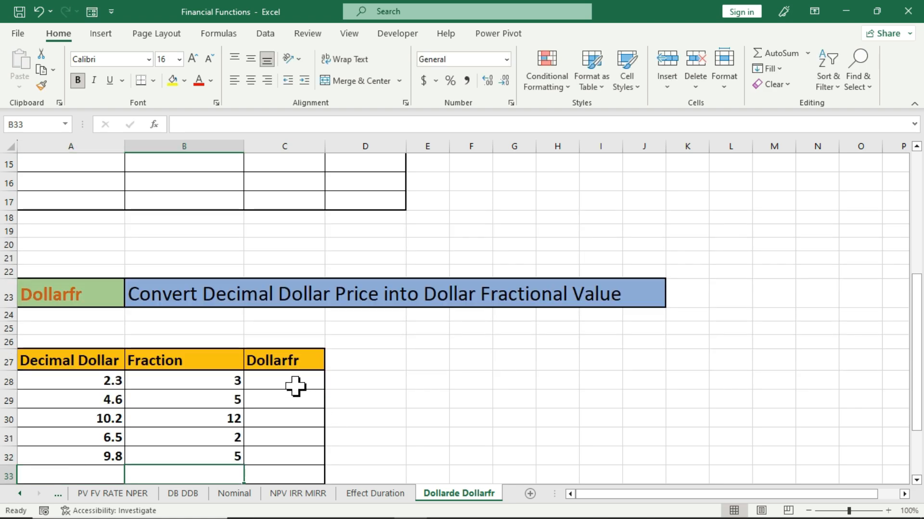
Enter =DOLLARFR(A28,B28) in C28 to convert the first decimal dollar price into a fractional value
click(294, 385)
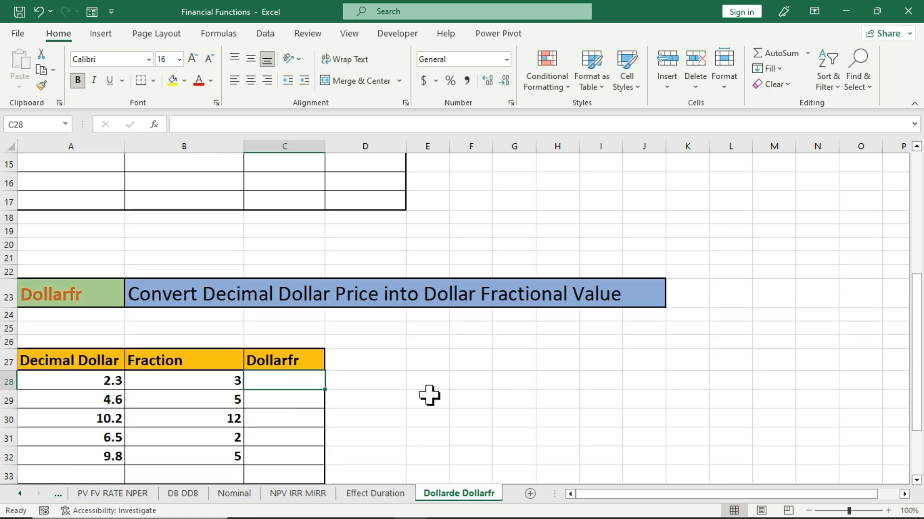
text(=doo)
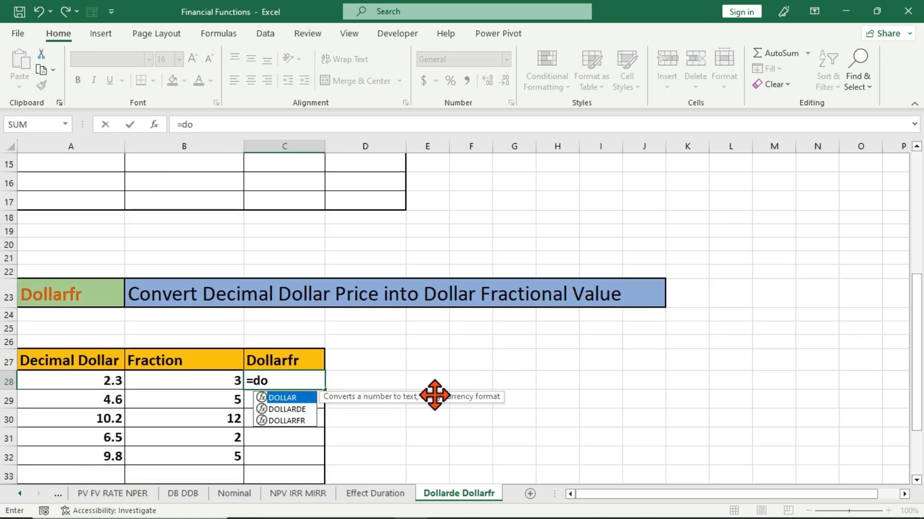
key(BackSpace)
text(ll)
key(Down)
key(Down)
key(Tab)
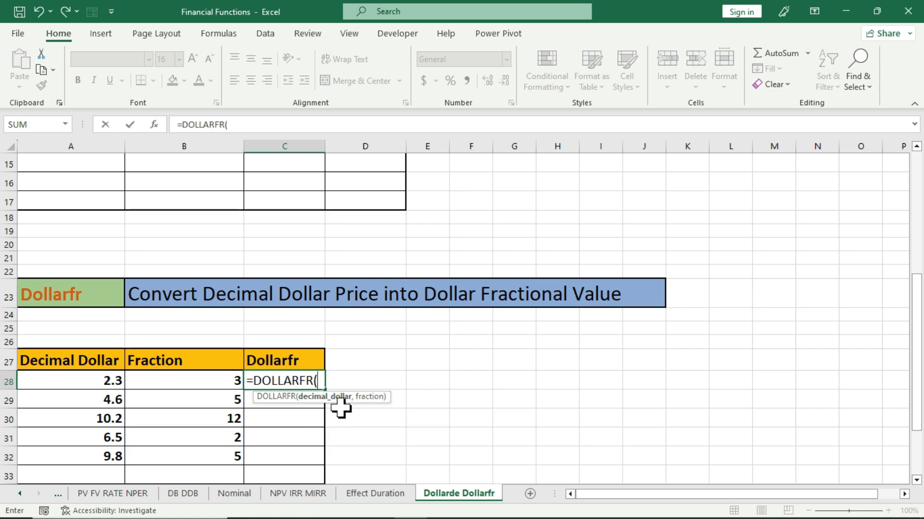
click(93, 383)
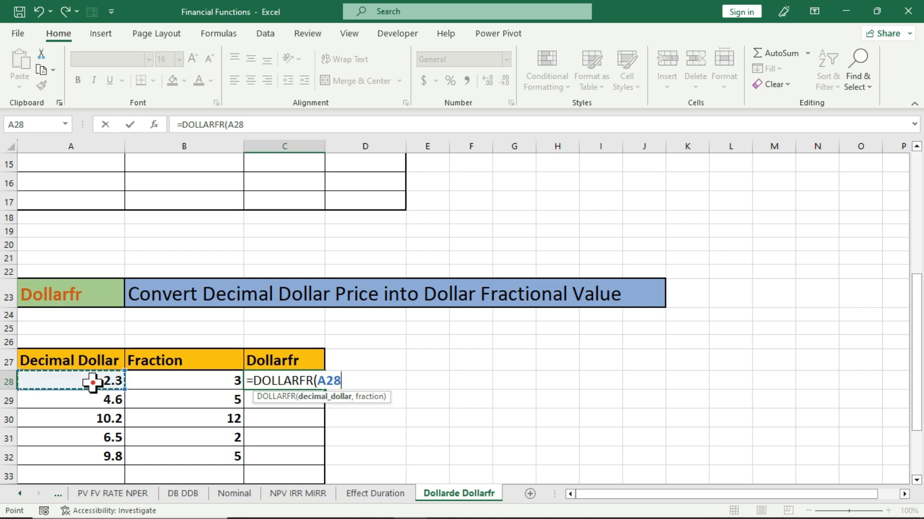
text(,)
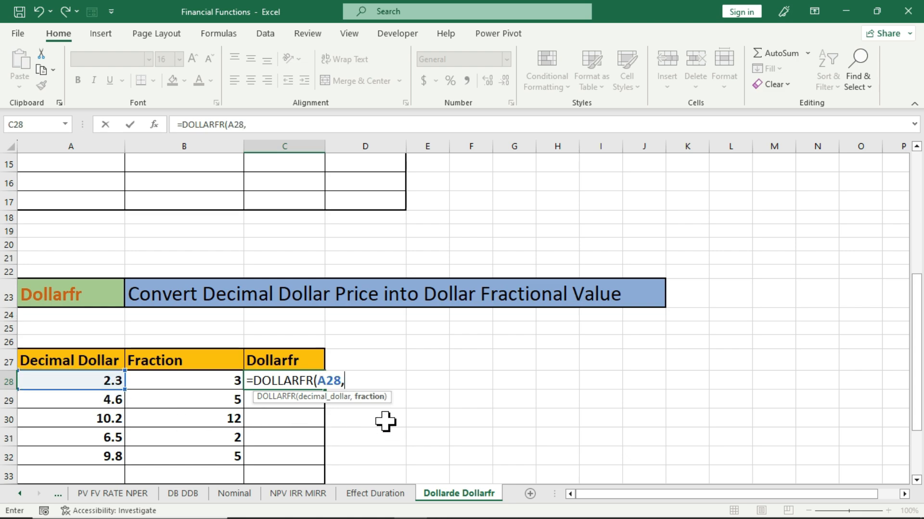
click(212, 382)
text())
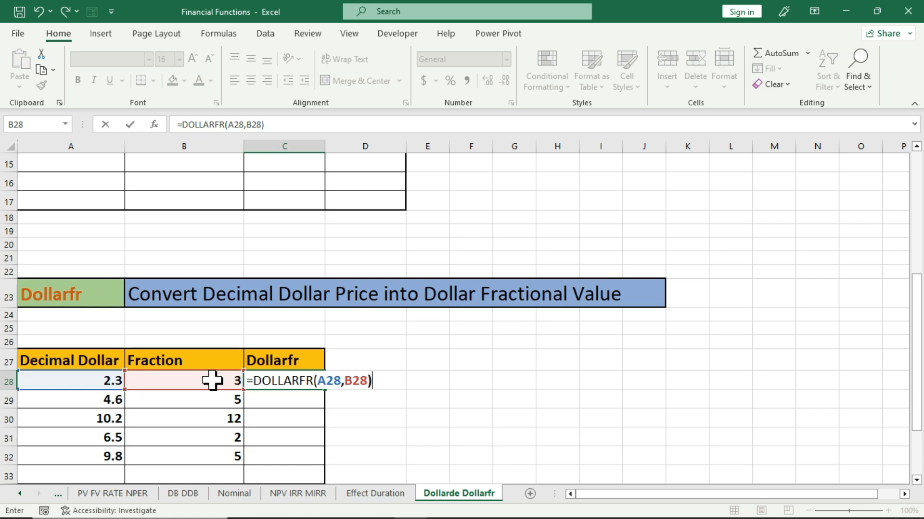
key(Return)
Fill the DOLLARFR formula from C28 down to C32 for the remaining decimal dollar prices
key(Up)
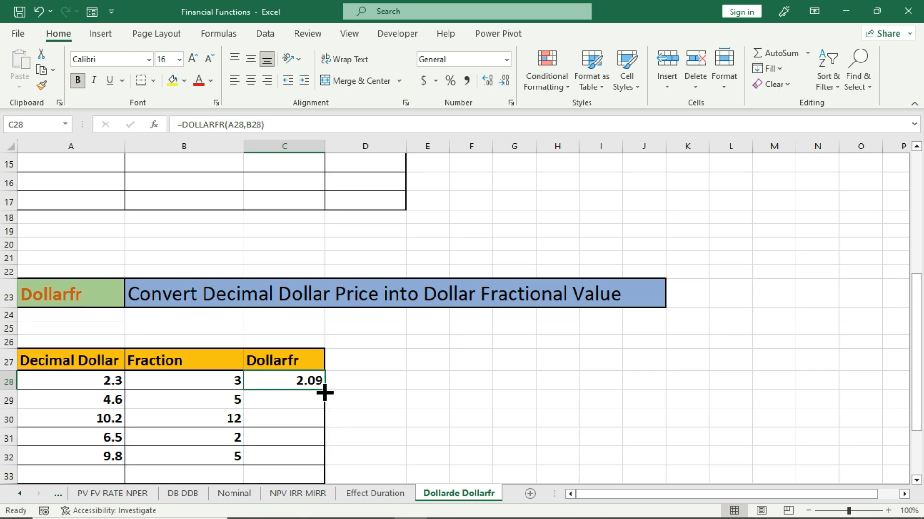
drag(325, 390, 320, 461)
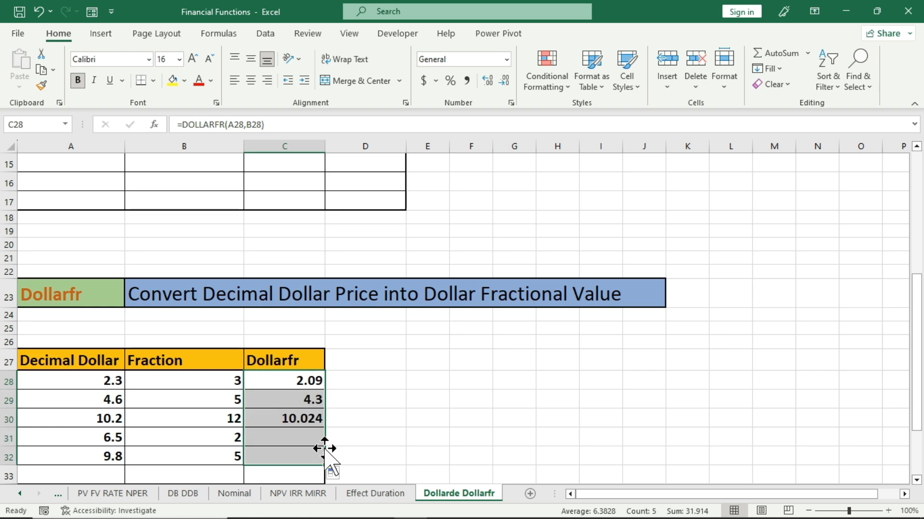
click(380, 418)
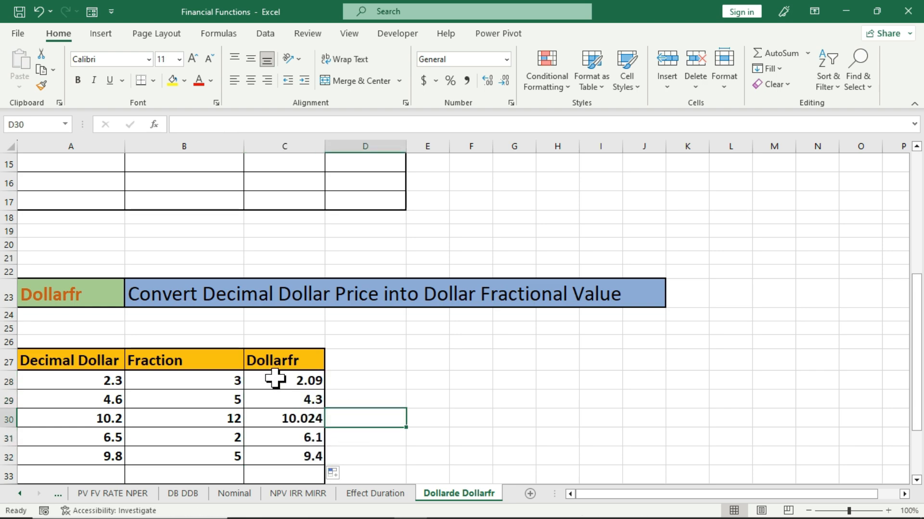